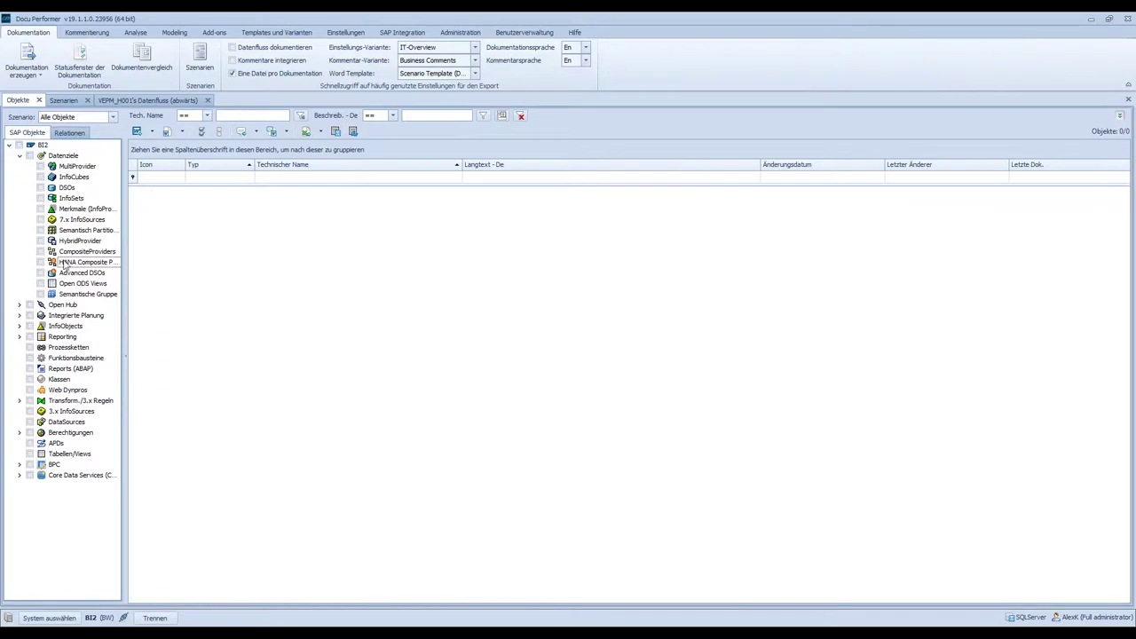
Open the SAP synchronisation, review the Business Objects, HANA and 3rd Party systems available for selection, and return to the object overview without applying one
{"action": "left_click", "coordinate": [30, 421]}
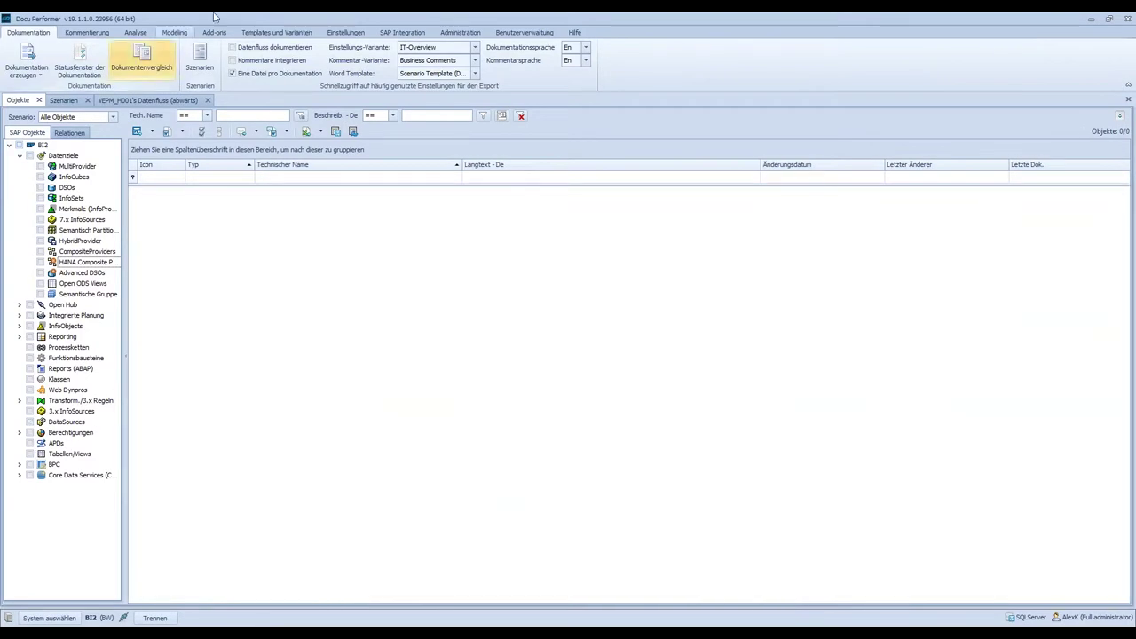
{"action": "left_click", "coordinate": [402, 33]}
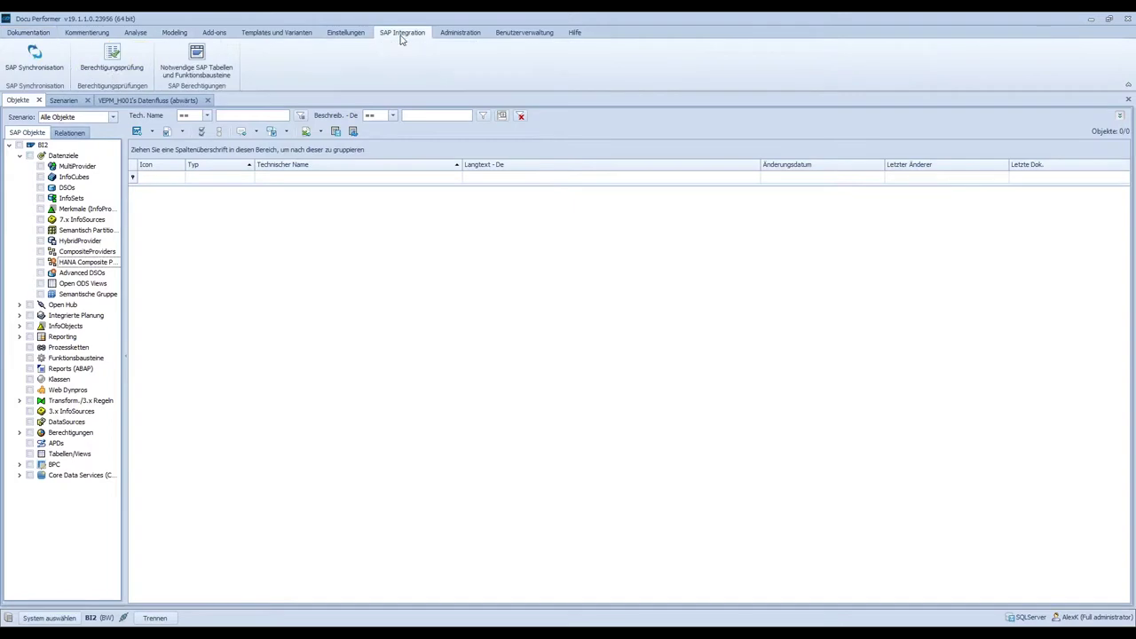
{"action": "left_click", "coordinate": [35, 61]}
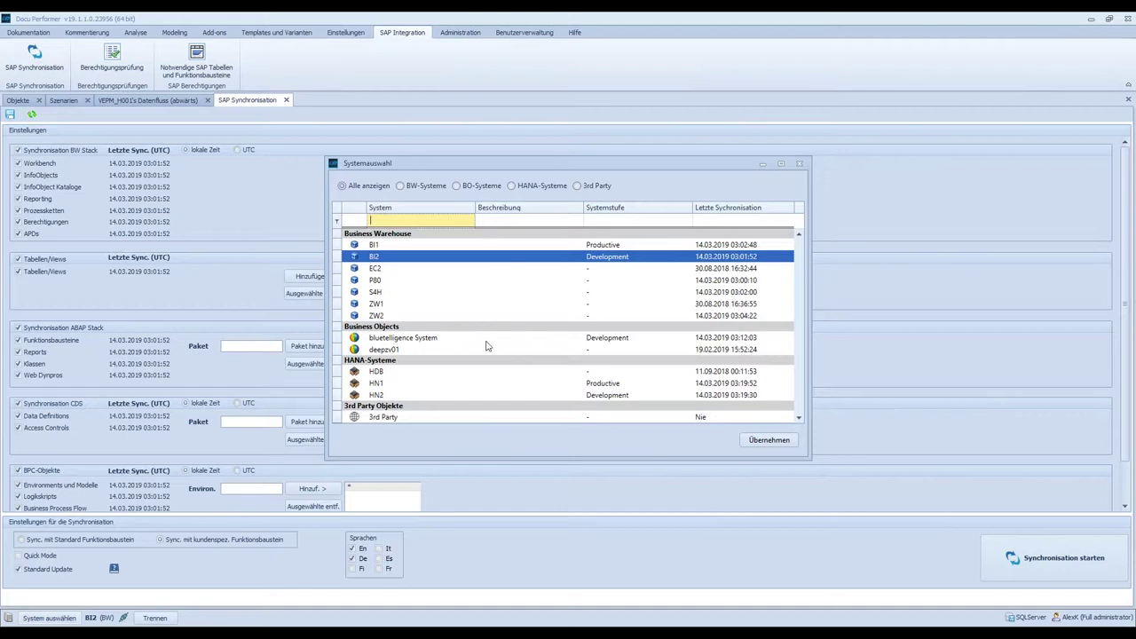
{"action": "left_click", "coordinate": [367, 341]}
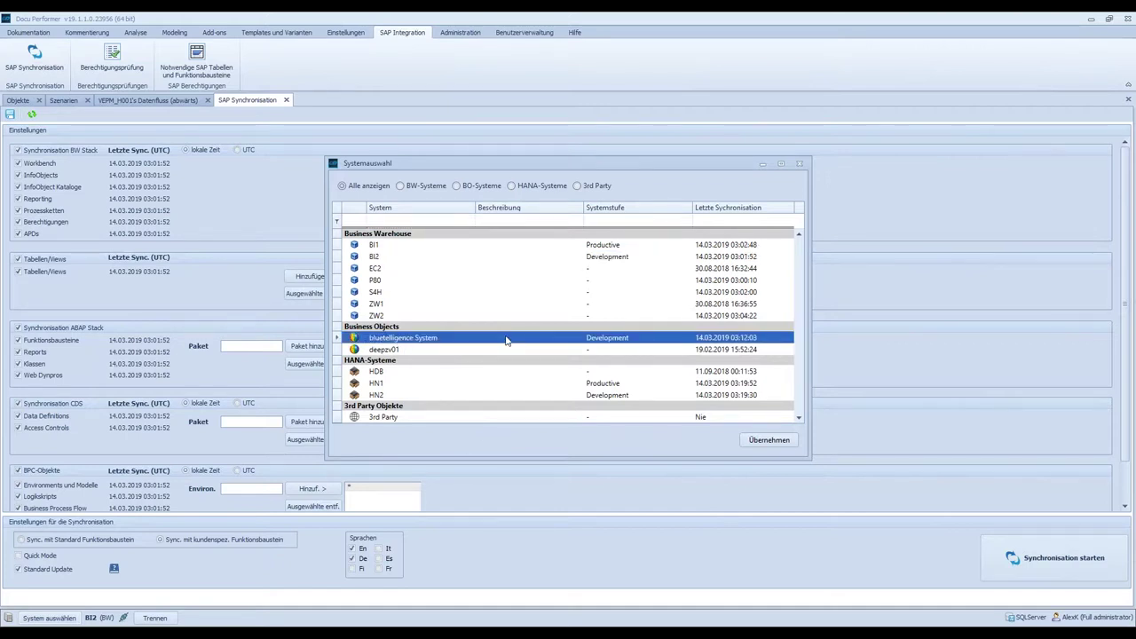
{"action": "left_click", "coordinate": [376, 372]}
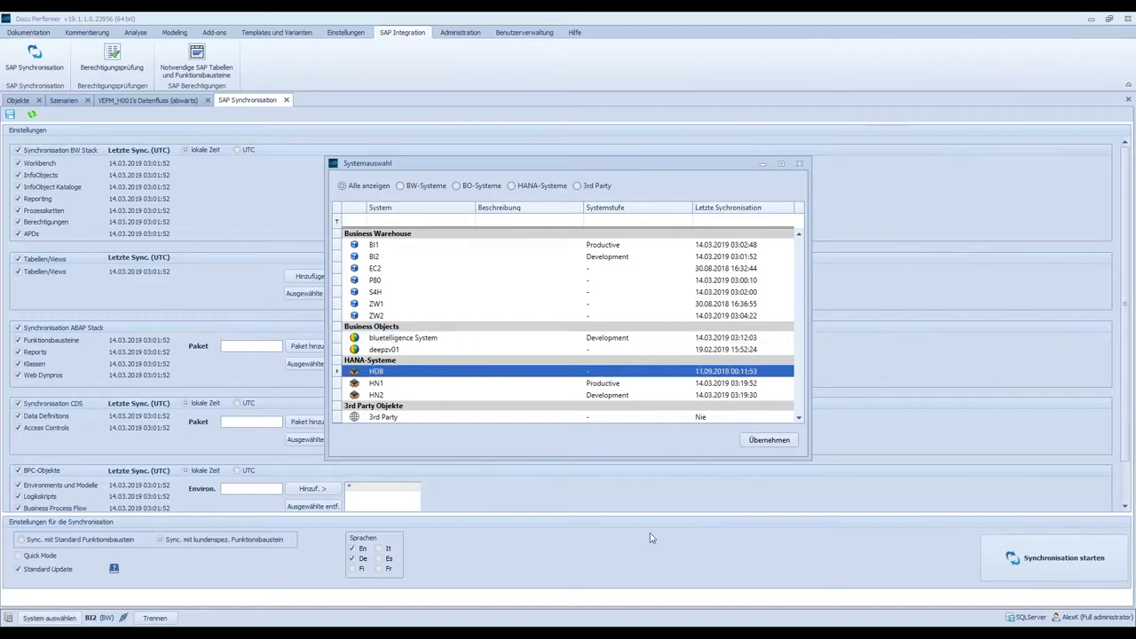
{"action": "left_click", "coordinate": [391, 415]}
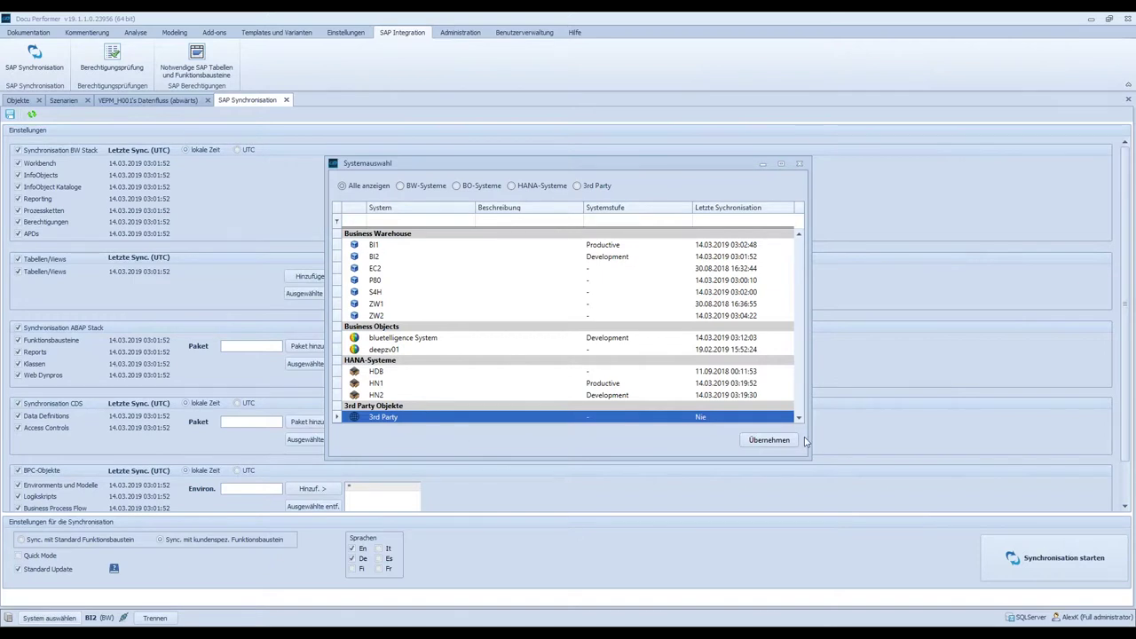
{"action": "left_click", "coordinate": [799, 163]}
{"action": "left_click", "coordinate": [18, 103]}
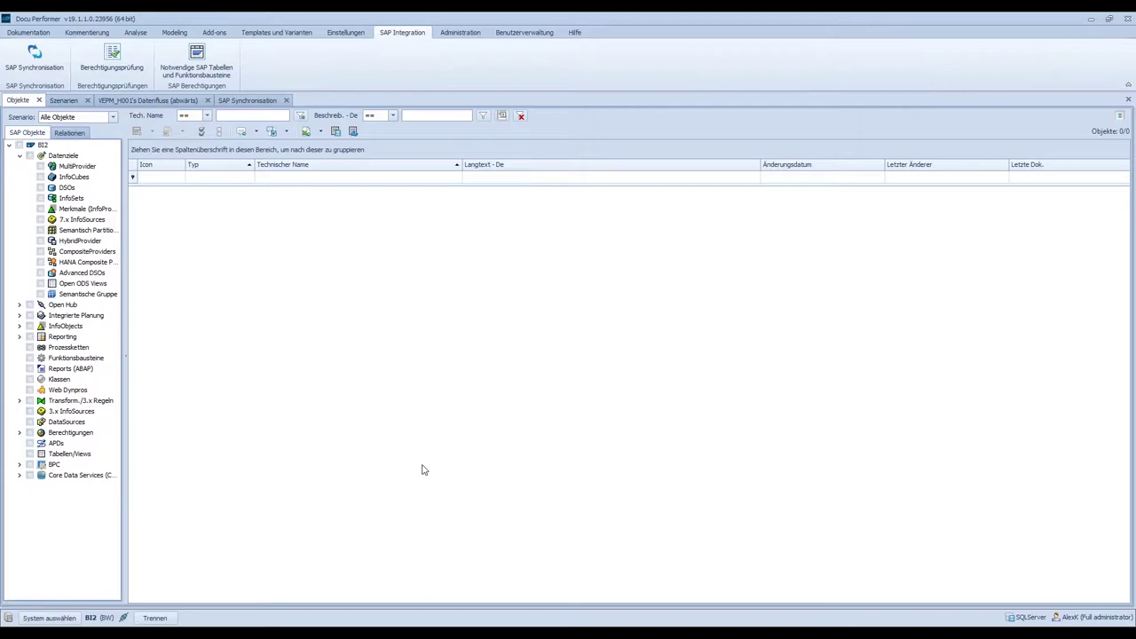
{"action": "left_click", "coordinate": [36, 34]}
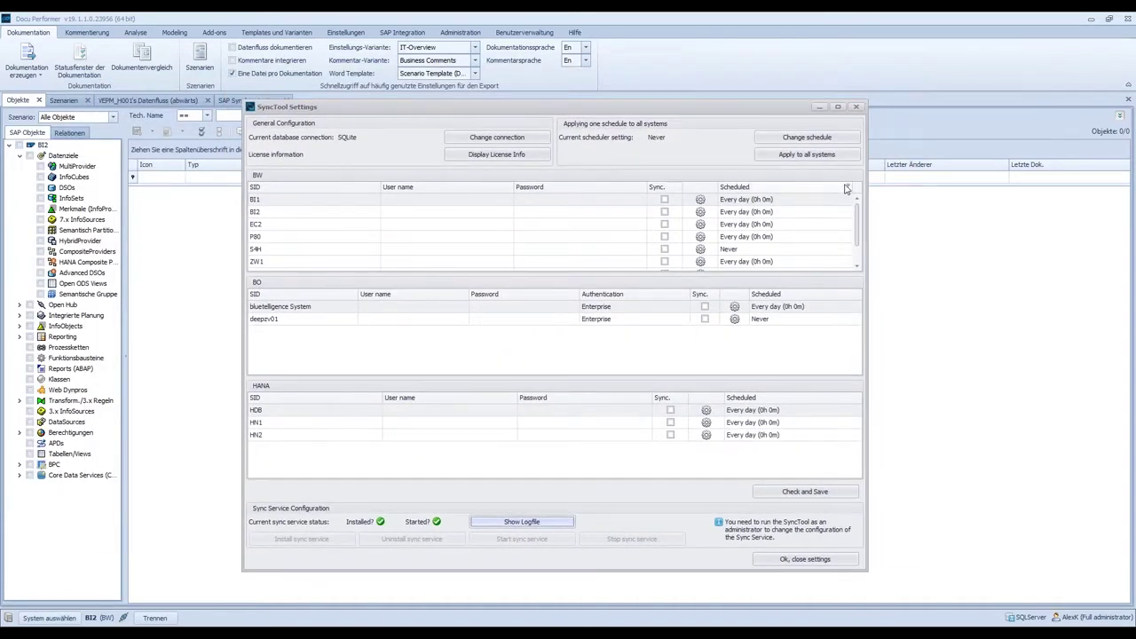
Review the SyncTool schedule options for system BI2 and the BI1 and bluetelligence System entries, then close the settings without changes
{"action": "left_click", "coordinate": [301, 216]}
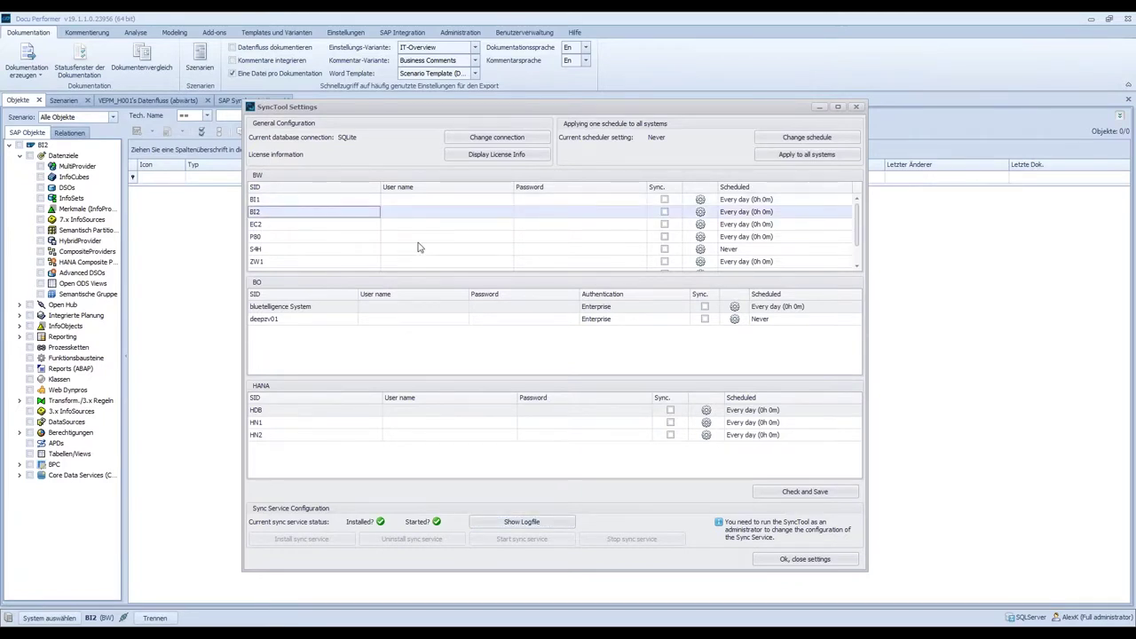
{"action": "left_click", "coordinate": [700, 212]}
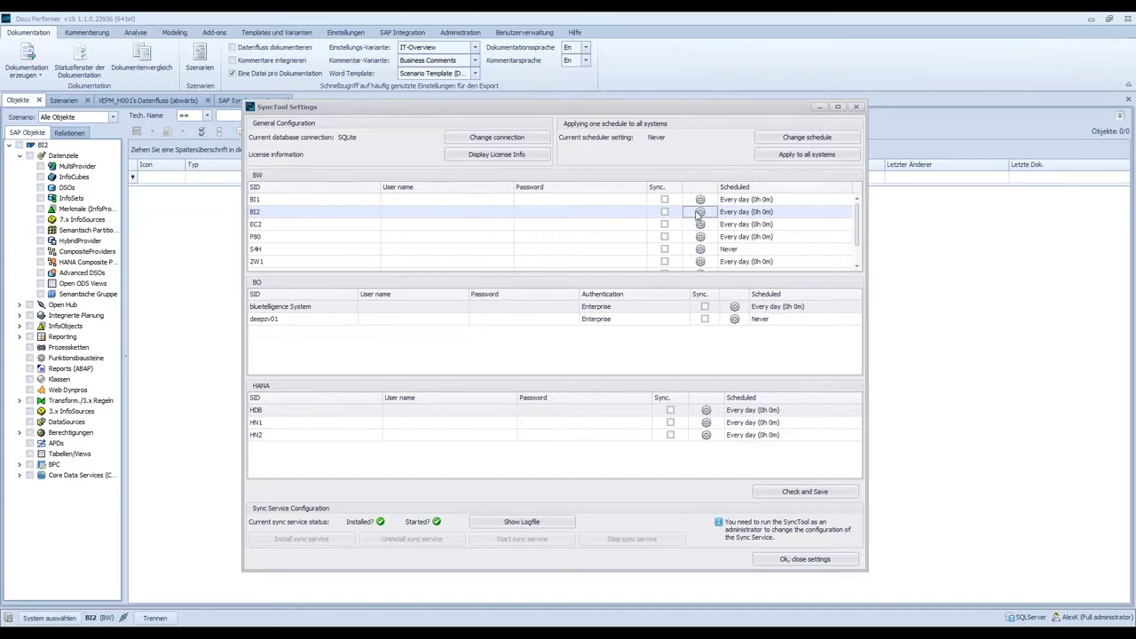
{"action": "left_click", "coordinate": [700, 213]}
{"action": "left_click", "coordinate": [565, 286]}
{"action": "left_click", "coordinate": [565, 285]}
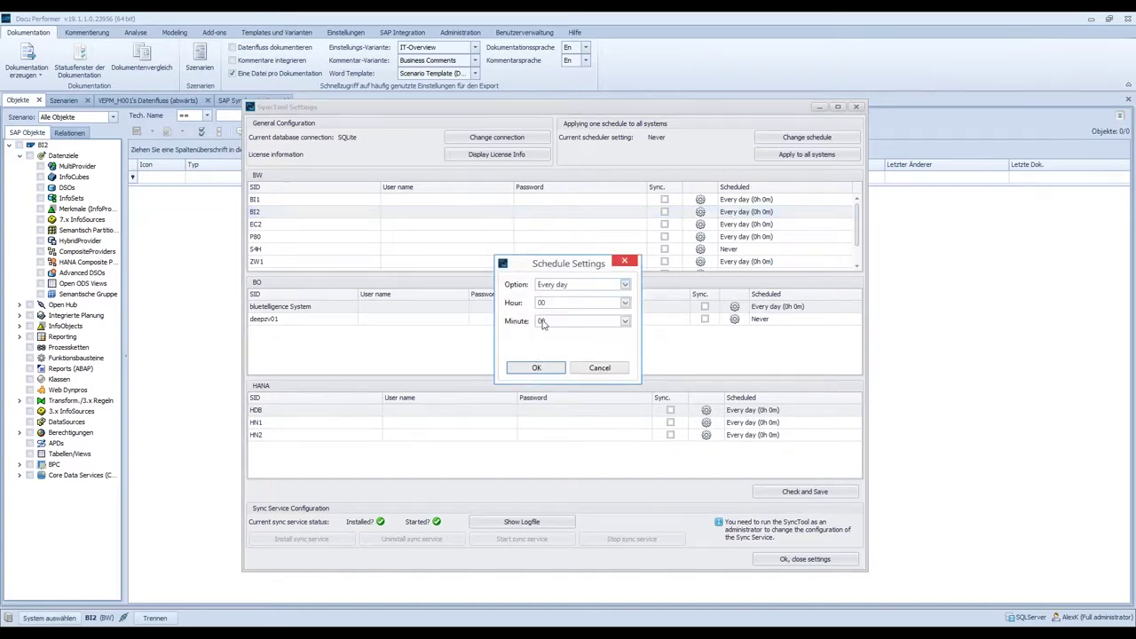
{"action": "left_click", "coordinate": [597, 367]}
{"action": "left_click", "coordinate": [287, 201]}
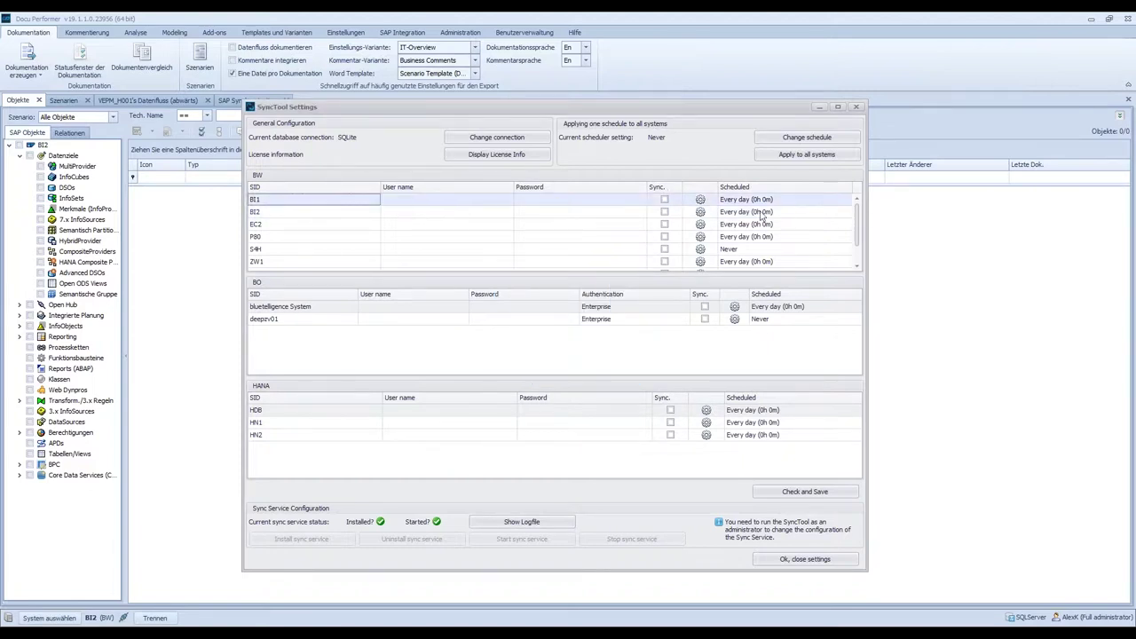
{"action": "left_click", "coordinate": [264, 307]}
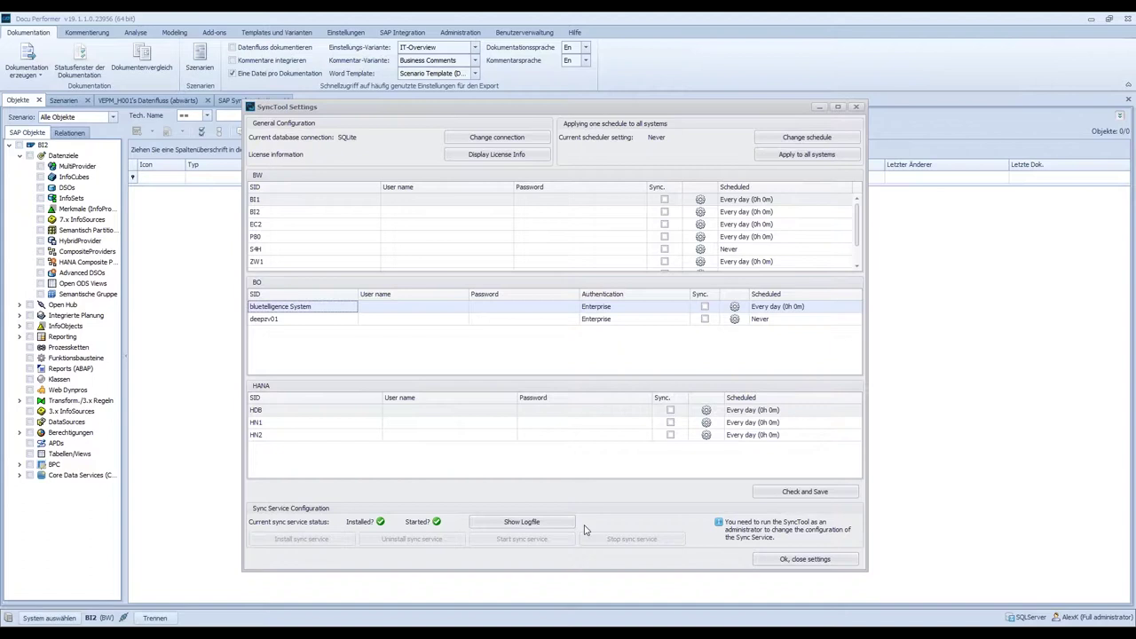
{"action": "left_click", "coordinate": [857, 107]}
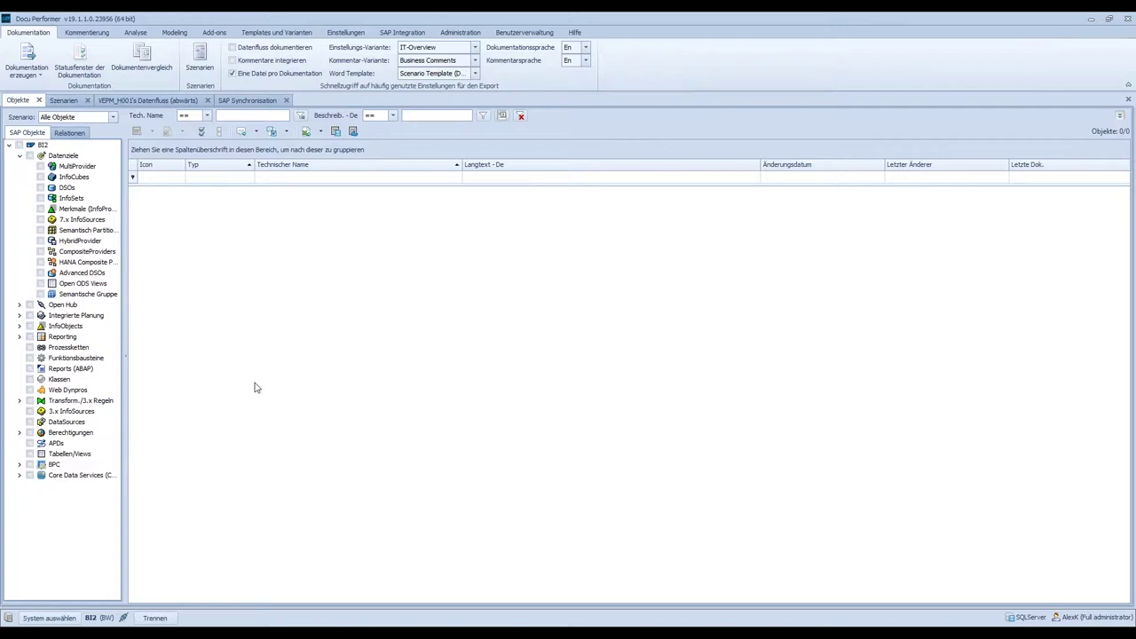
Open the comment template of the HANA Composite Provider object type and switch it to design mode
{"action": "right_click", "coordinate": [64, 263]}
{"action": "key", "text": "Escape"}
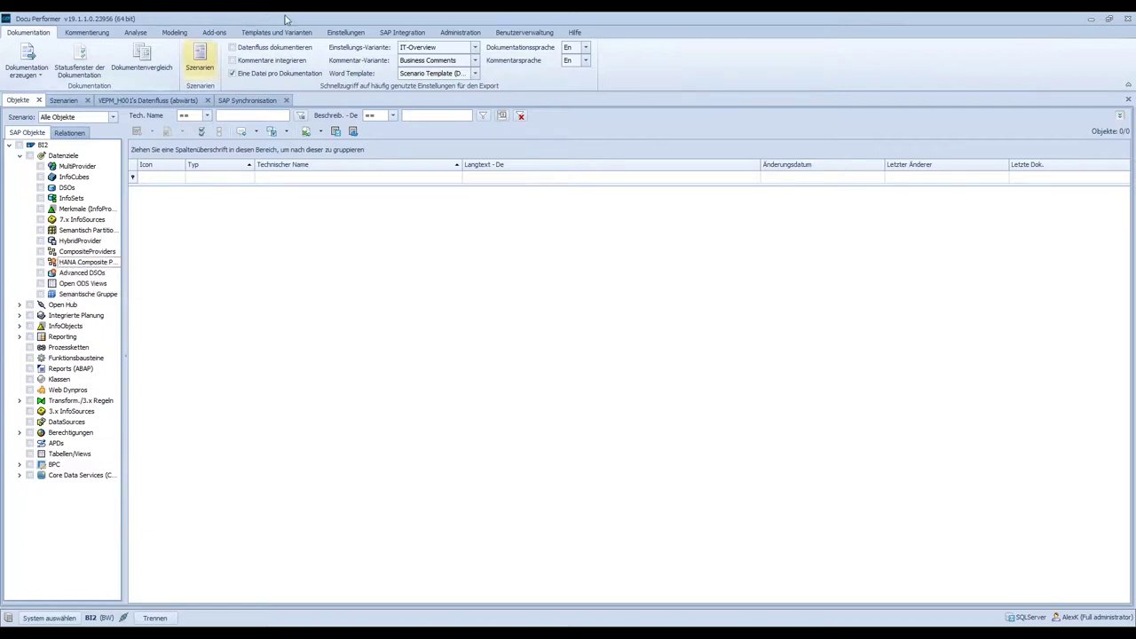
{"action": "left_click", "coordinate": [288, 32]}
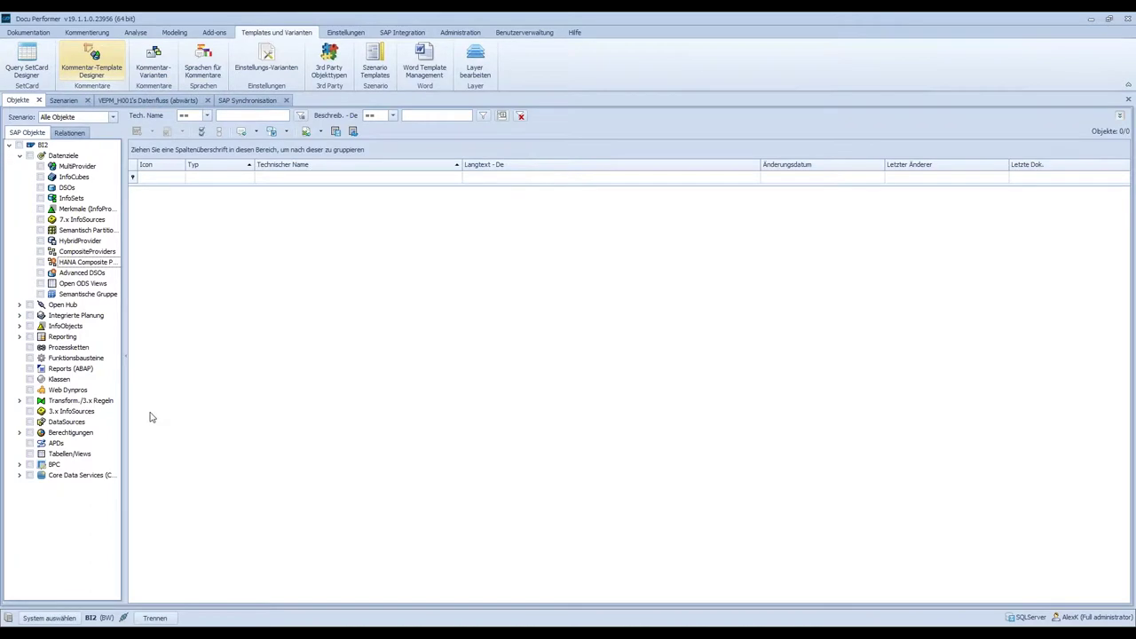
{"action": "right_click", "coordinate": [73, 265]}
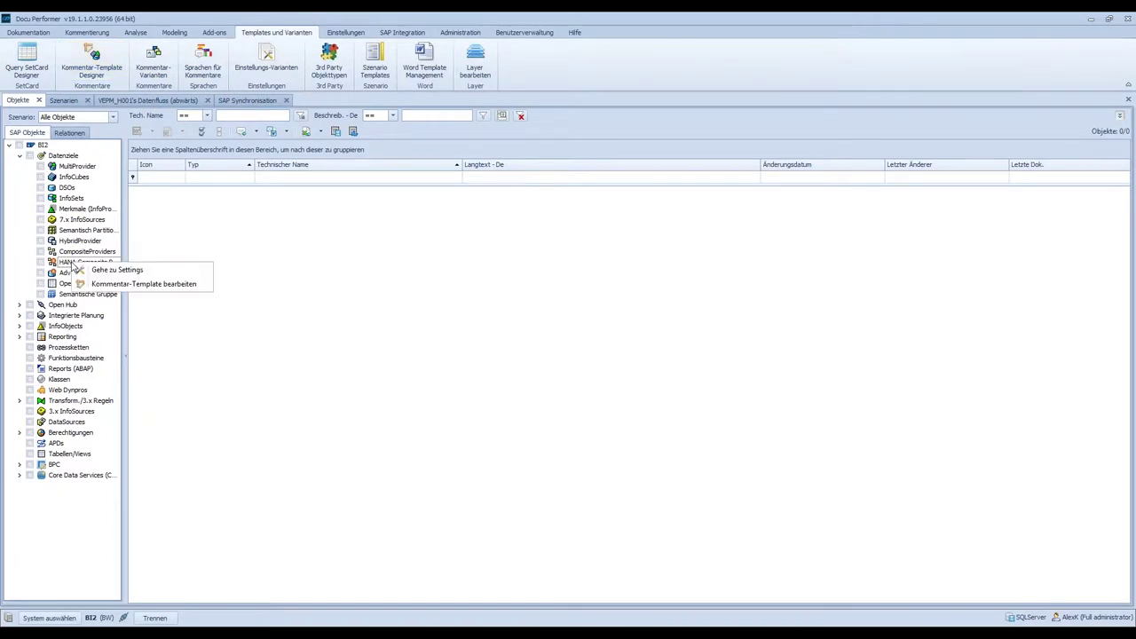
{"action": "left_click", "coordinate": [111, 284]}
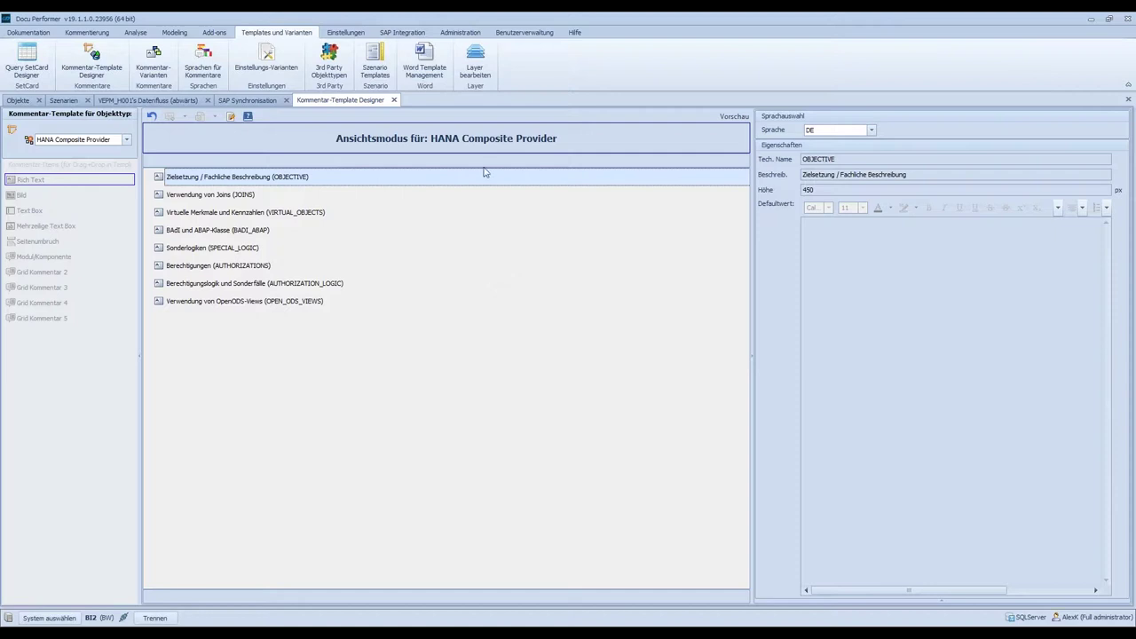
{"action": "left_click", "coordinate": [231, 116]}
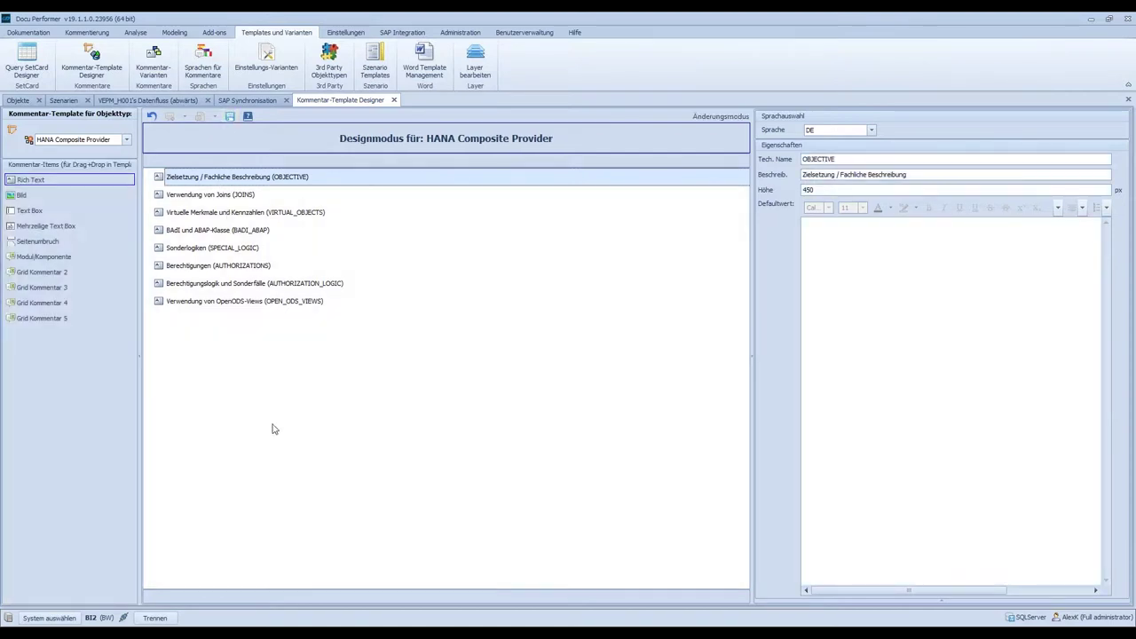
Examine the template items Verwendung von Joins, BAdI und ABAP-Klasse and Sonderlogiken with their properties
{"action": "left_click", "coordinate": [217, 197]}
{"action": "left_click", "coordinate": [235, 197]}
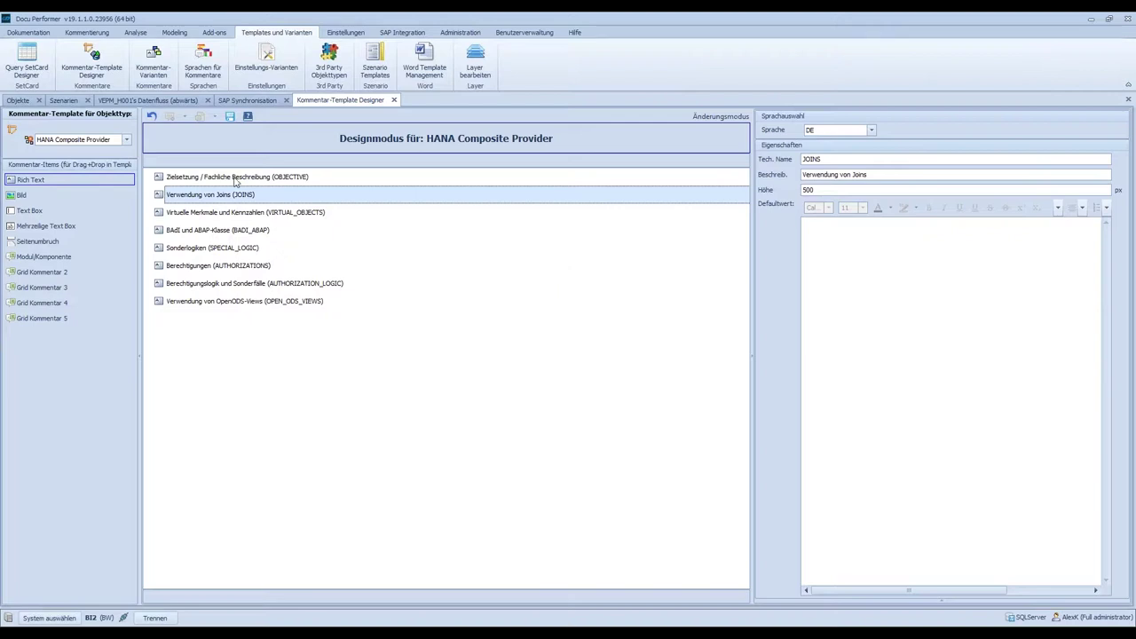
{"action": "left_click", "coordinate": [203, 230]}
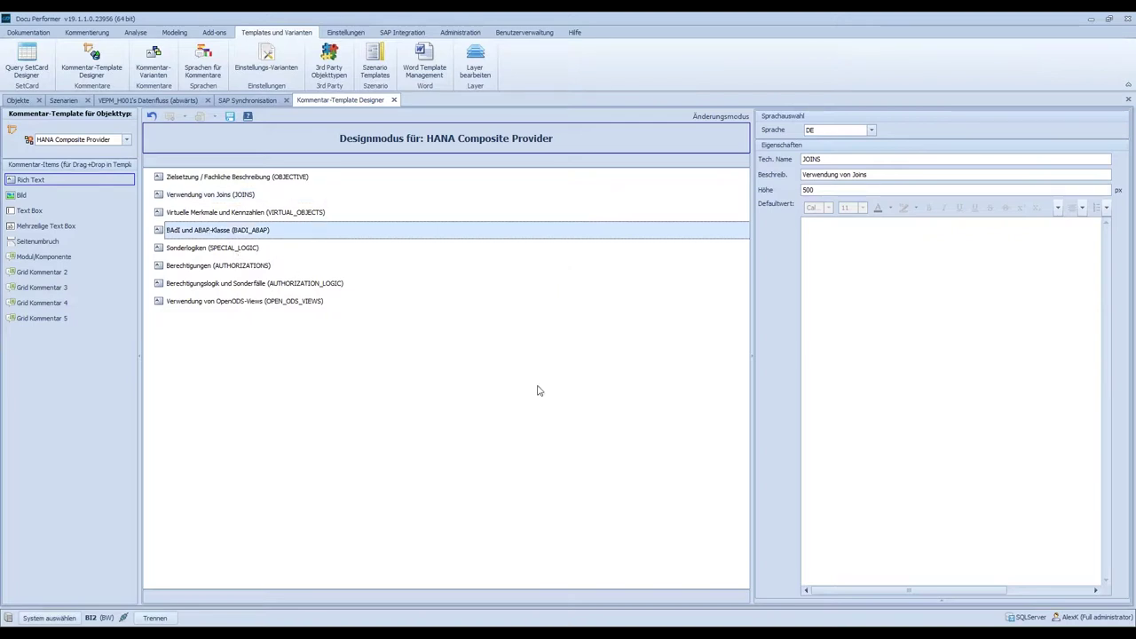
{"action": "key", "text": "Down"}
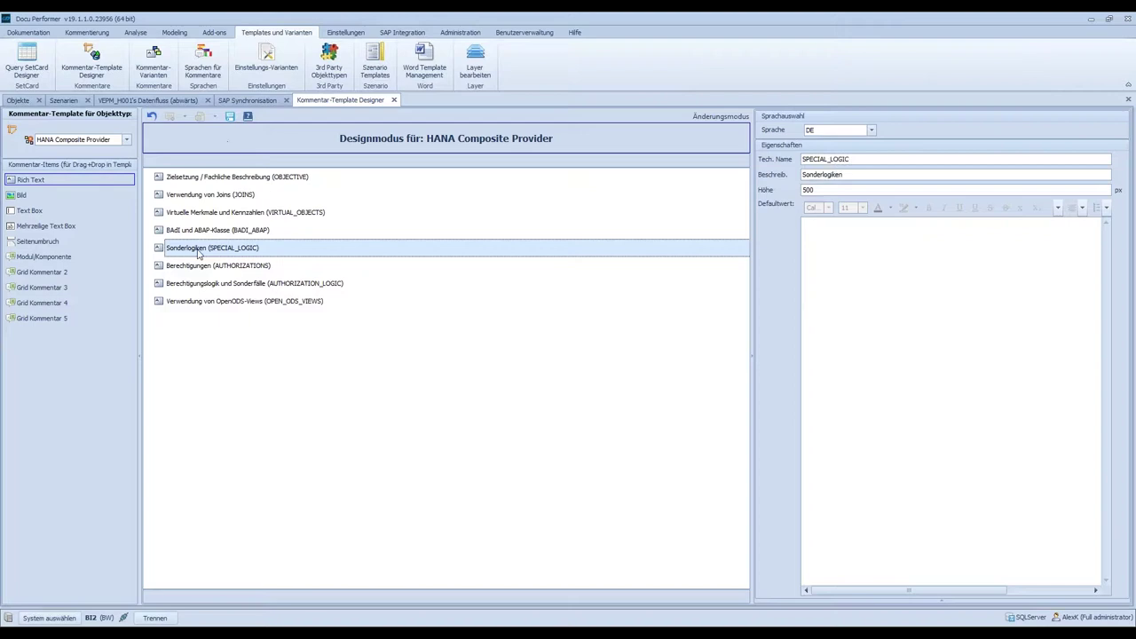
Add a Rich Text item at the end of the HANA Composite Provider template and inspect its technical name, description and language options
{"action": "left_click_drag", "start_coordinate": [27, 183], "coordinate": [299, 364]}
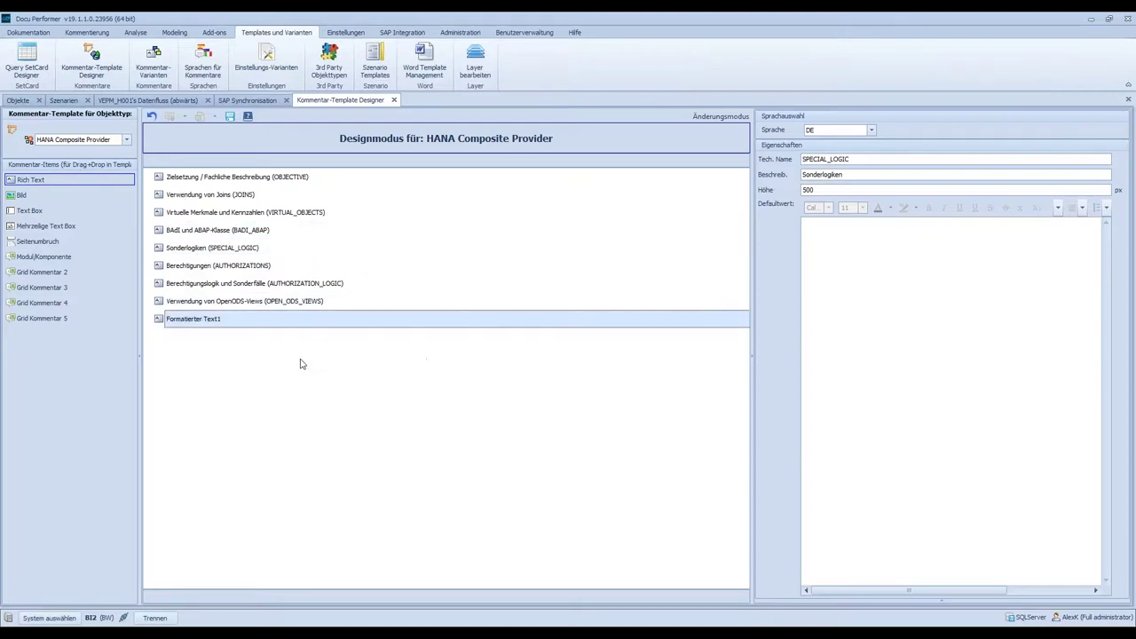
{"action": "left_click", "coordinate": [893, 157]}
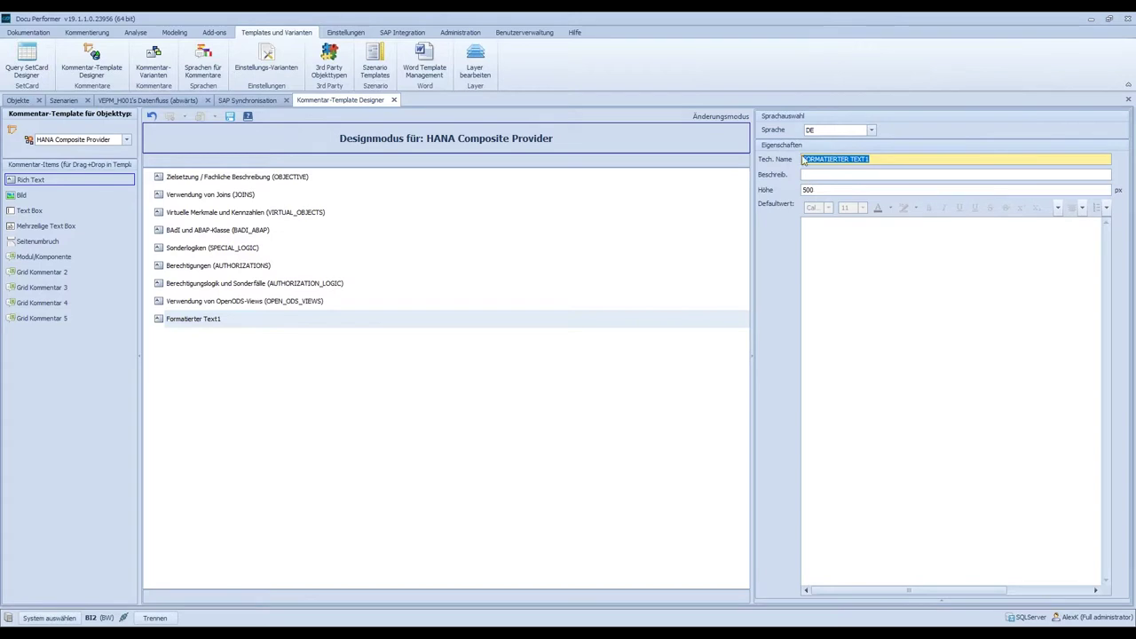
{"action": "left_click", "coordinate": [835, 176]}
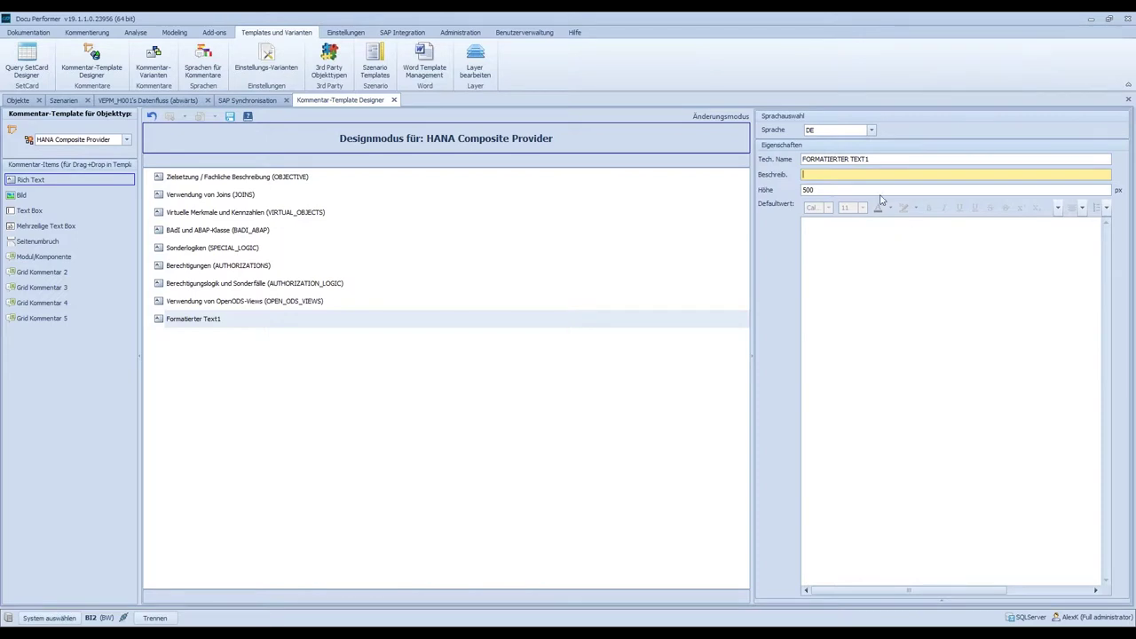
{"action": "left_click", "coordinate": [872, 130]}
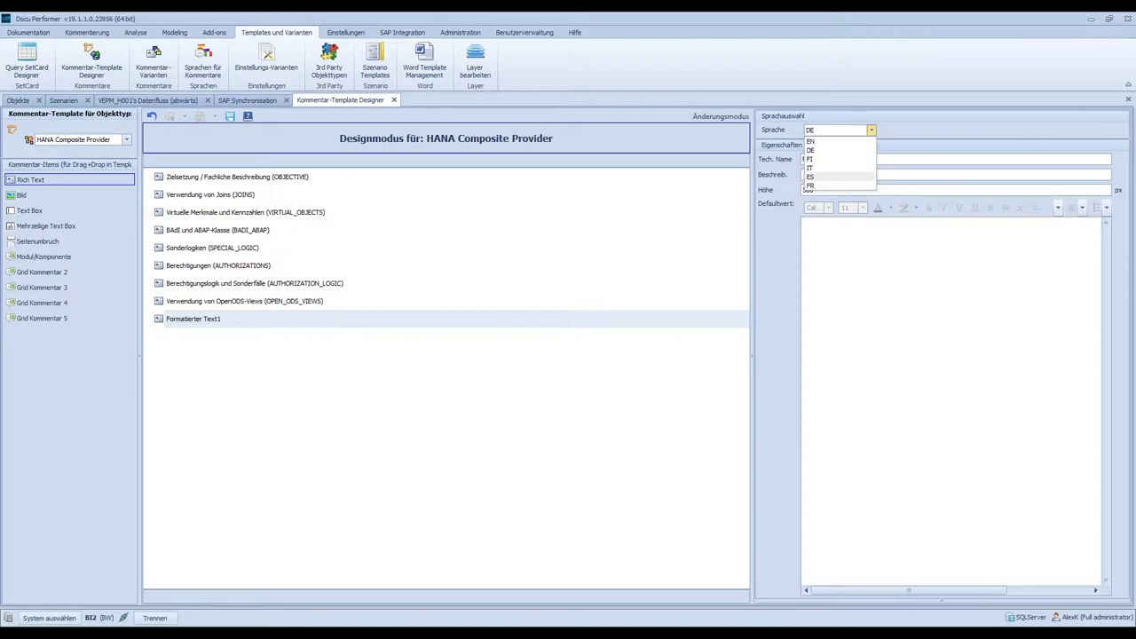
Delete the newly added rich text item from the HANA Composite Provider template
{"action": "left_click", "coordinate": [208, 318]}
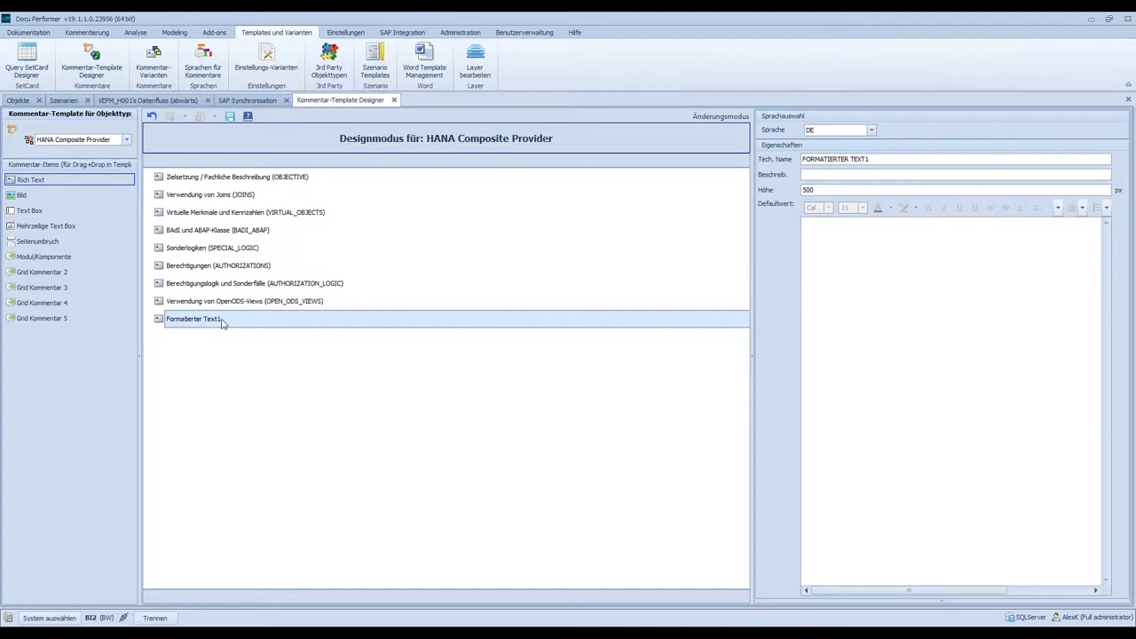
{"action": "key", "text": "Delete"}
{"action": "left_click", "coordinate": [539, 339]}
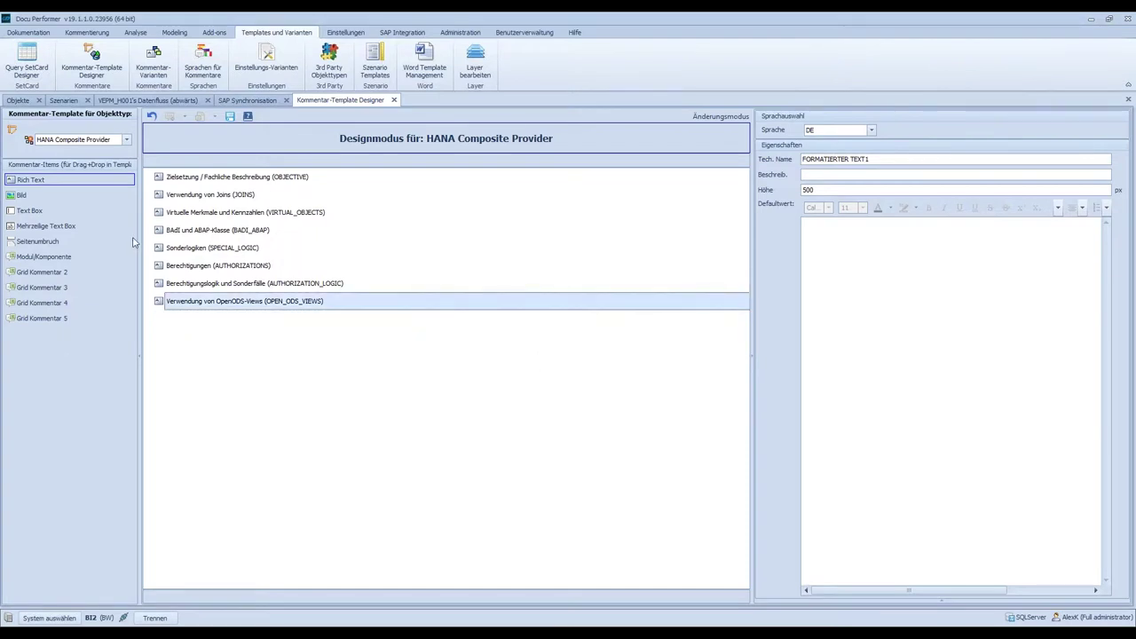
Display the comment template for Transformationen (7.x) and view the properties of its Routinen item
{"action": "left_click", "coordinate": [127, 139]}
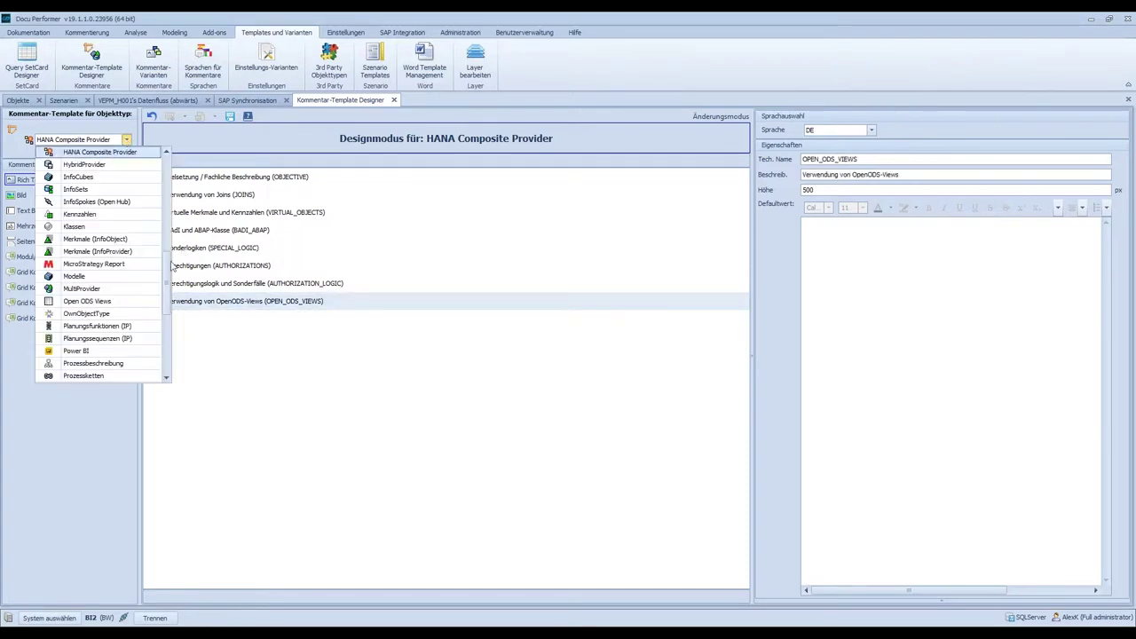
{"action": "scroll", "coordinate": [133, 210], "scroll_direction": "up", "scroll_amount": 4}
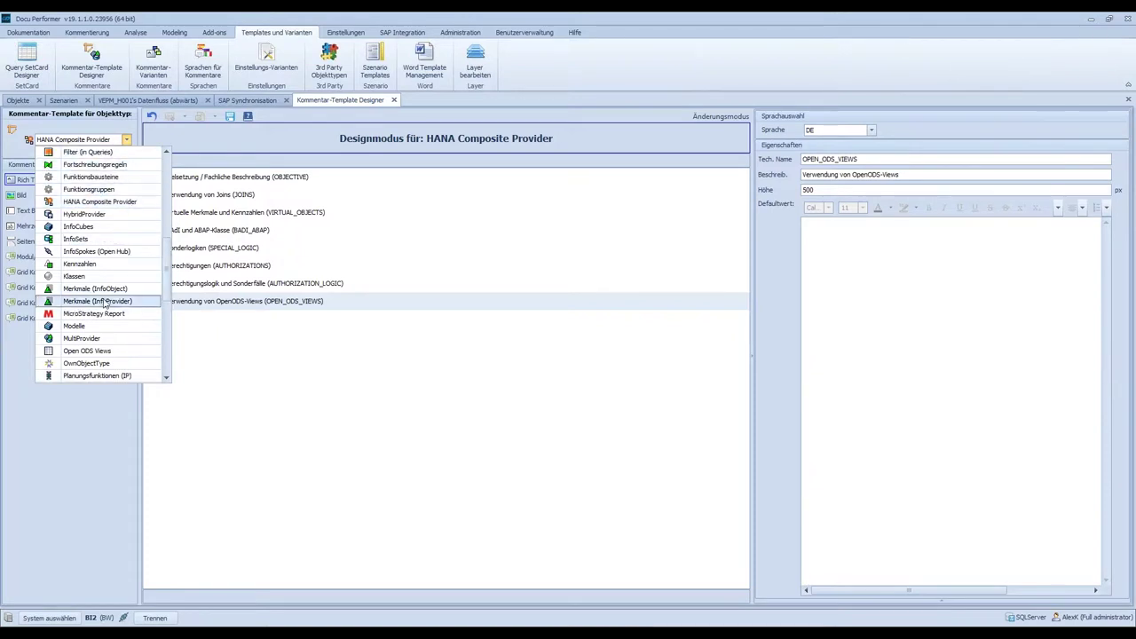
{"action": "left_click", "coordinate": [104, 303]}
{"action": "left_click", "coordinate": [584, 342]}
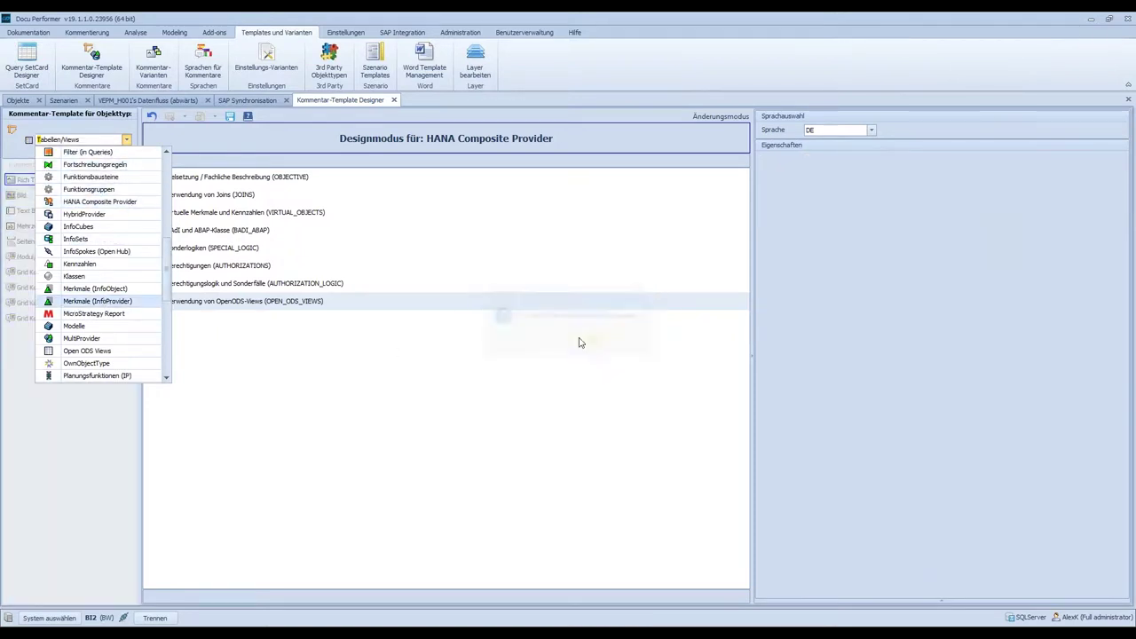
{"action": "left_click", "coordinate": [89, 177]}
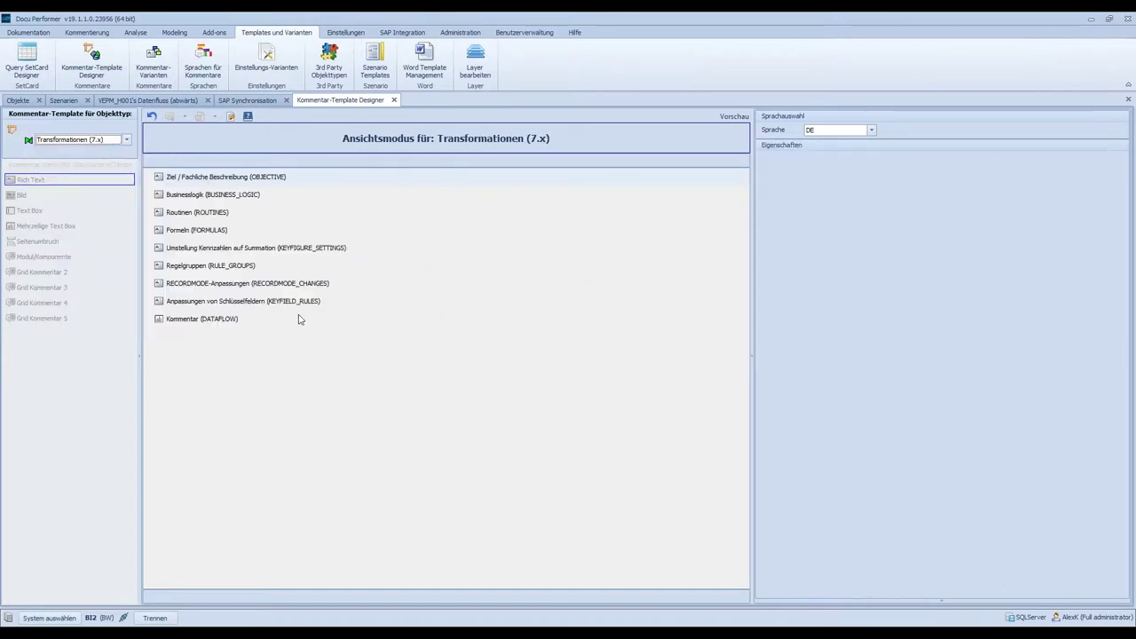
{"action": "left_click", "coordinate": [187, 193]}
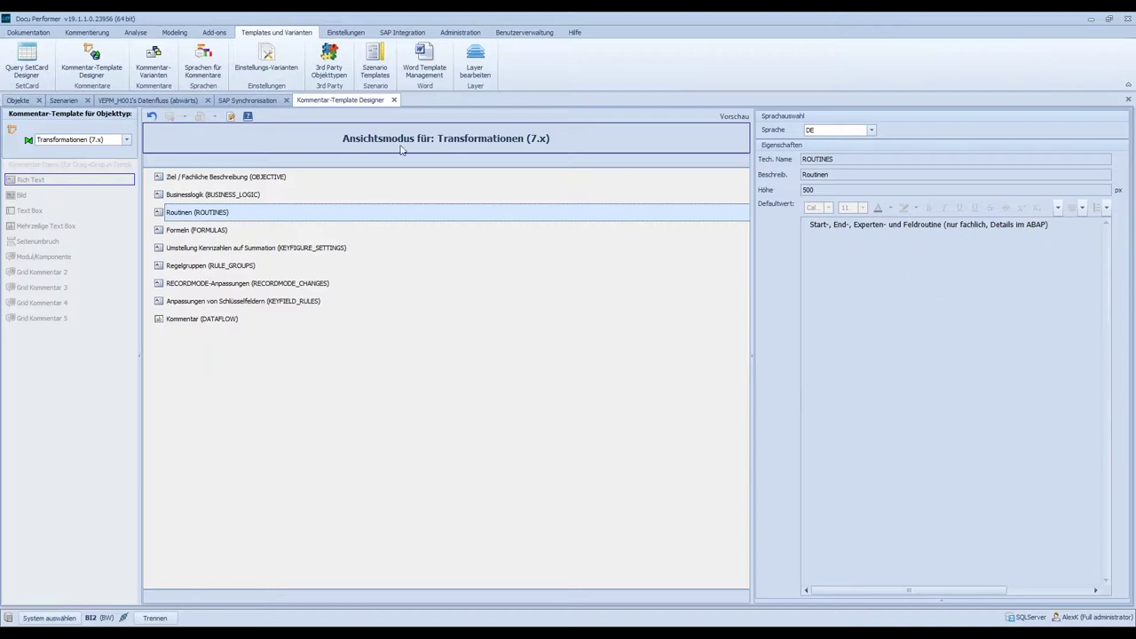
{"action": "left_click", "coordinate": [126, 139]}
List the HANA Composite Providers of system BI2 and filter their technical name by "vepm"
{"action": "left_click", "coordinate": [19, 99]}
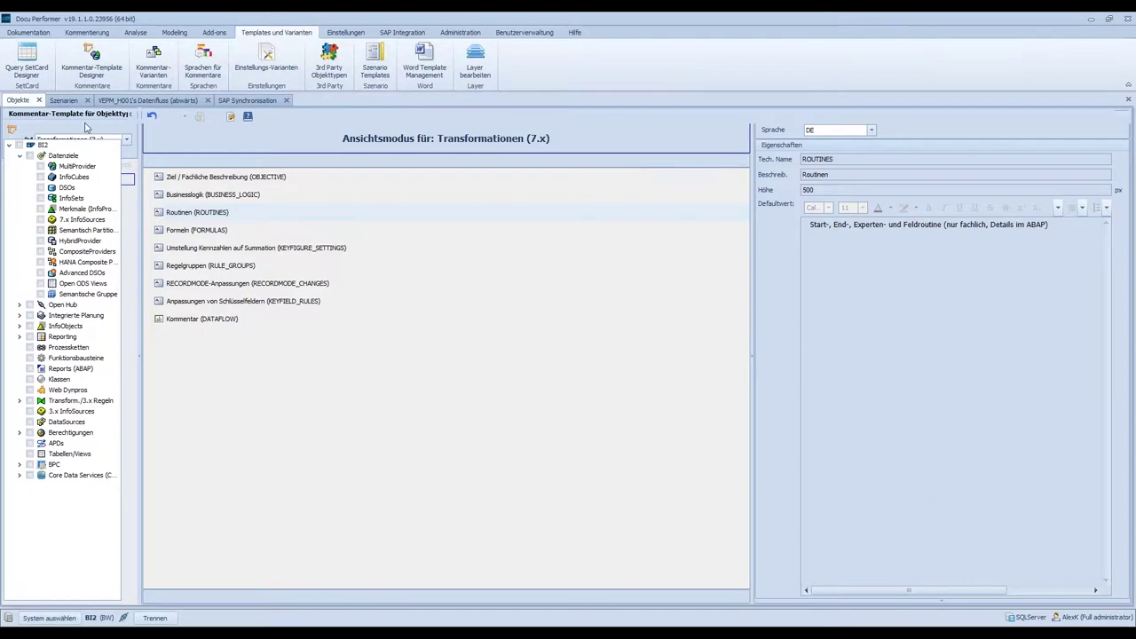
{"action": "left_click", "coordinate": [89, 262]}
{"action": "left_click", "coordinate": [285, 176]}
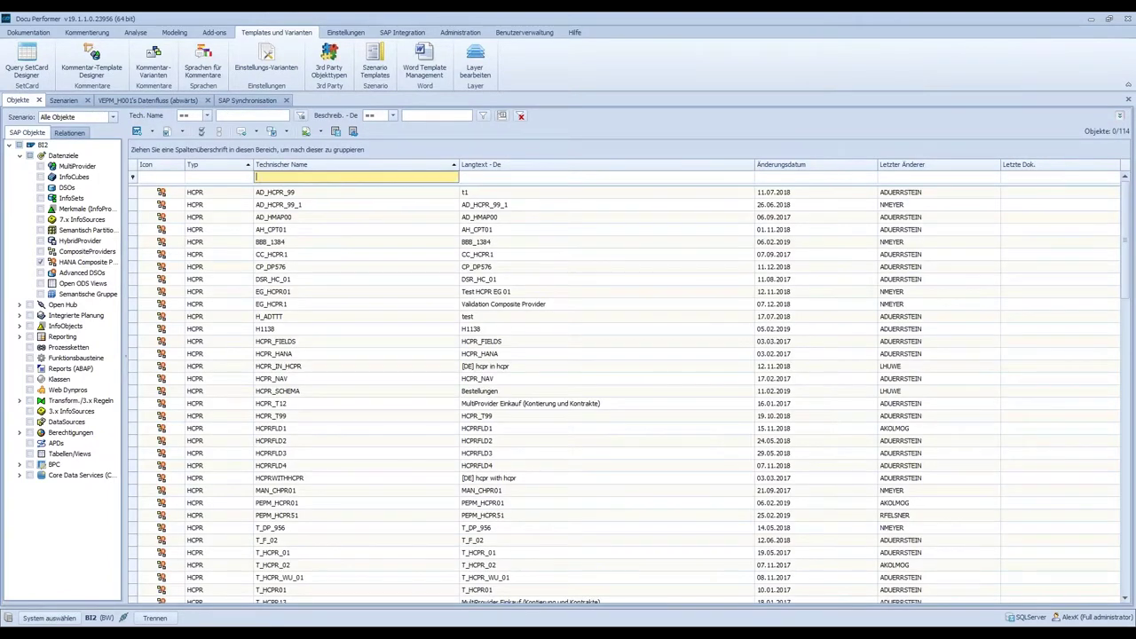
{"action": "type", "text": "vepm"}
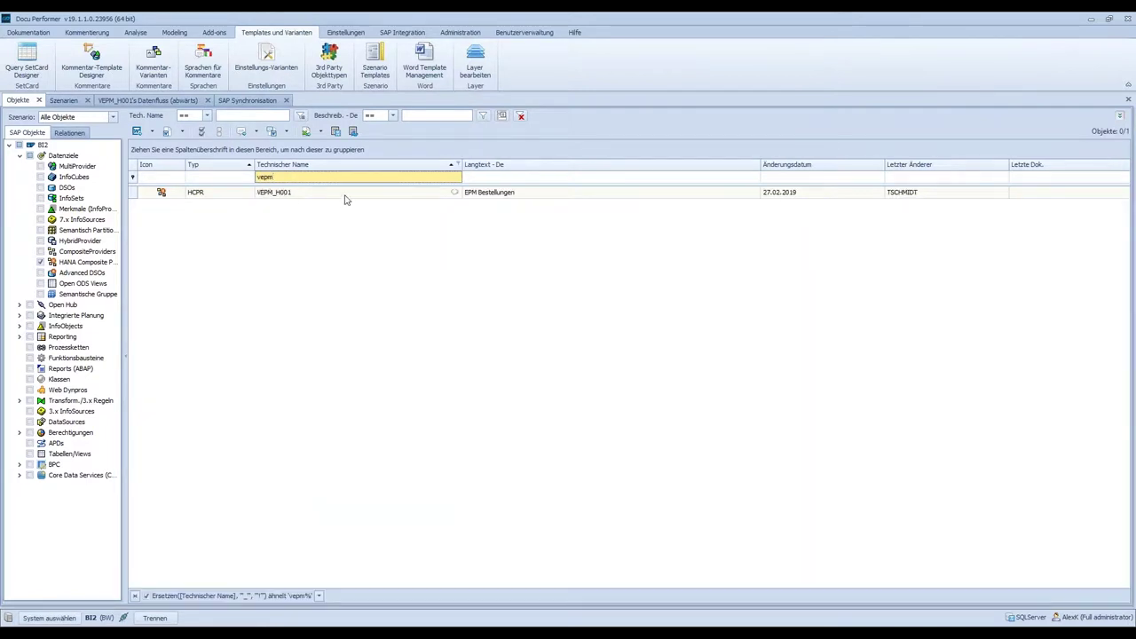
Display the comment of the HANA Composite Provider VEPM_H001
{"action": "left_click", "coordinate": [348, 198]}
{"action": "right_click", "coordinate": [358, 197]}
{"action": "mouse_move", "coordinate": [480, 308]}
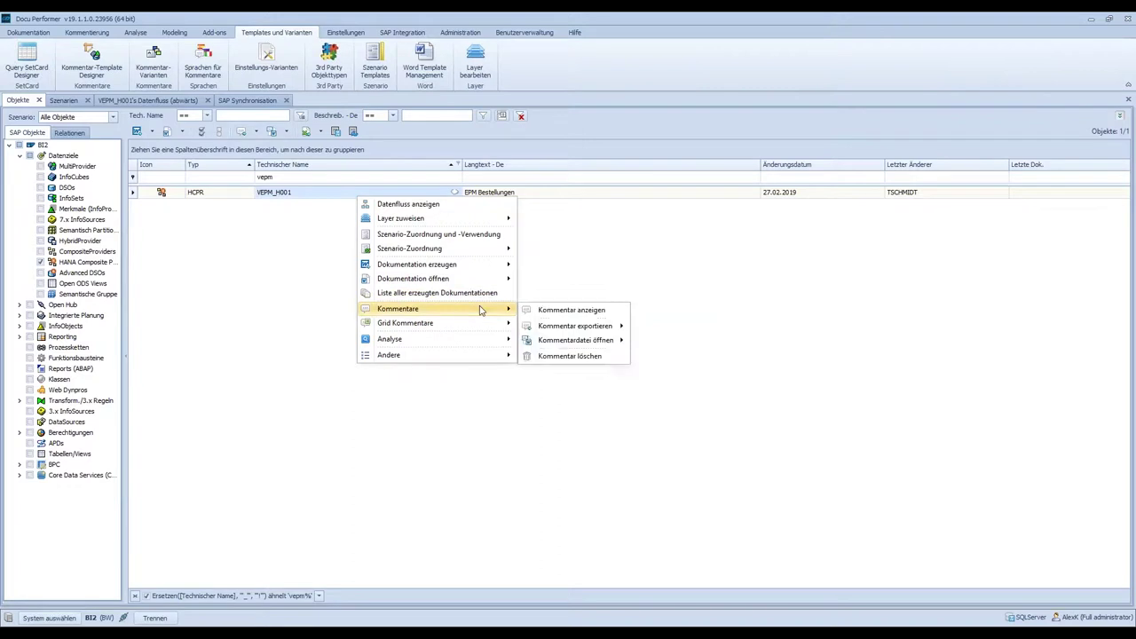
{"action": "left_click", "coordinate": [564, 310]}
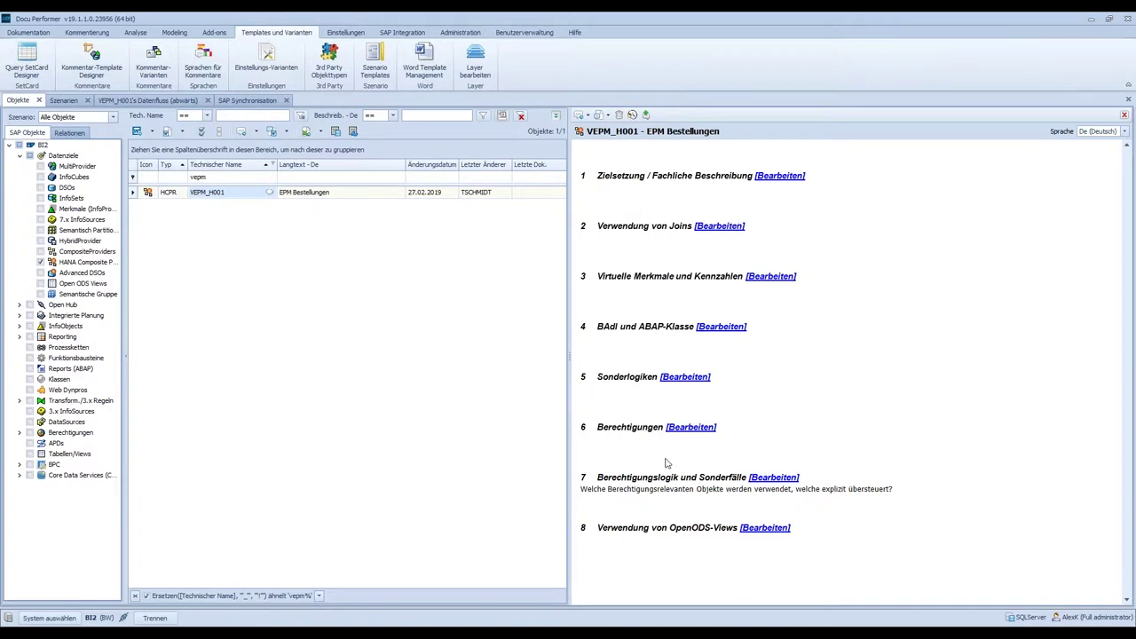
Enter and save a Zielsetzung / Fachliche Beschreibung comment beginning "Dieser CompositeProvider enthält Kennzeichen und Kennzahlen für Lieferungen der Bestellpositionen"
{"action": "left_click", "coordinate": [773, 177]}
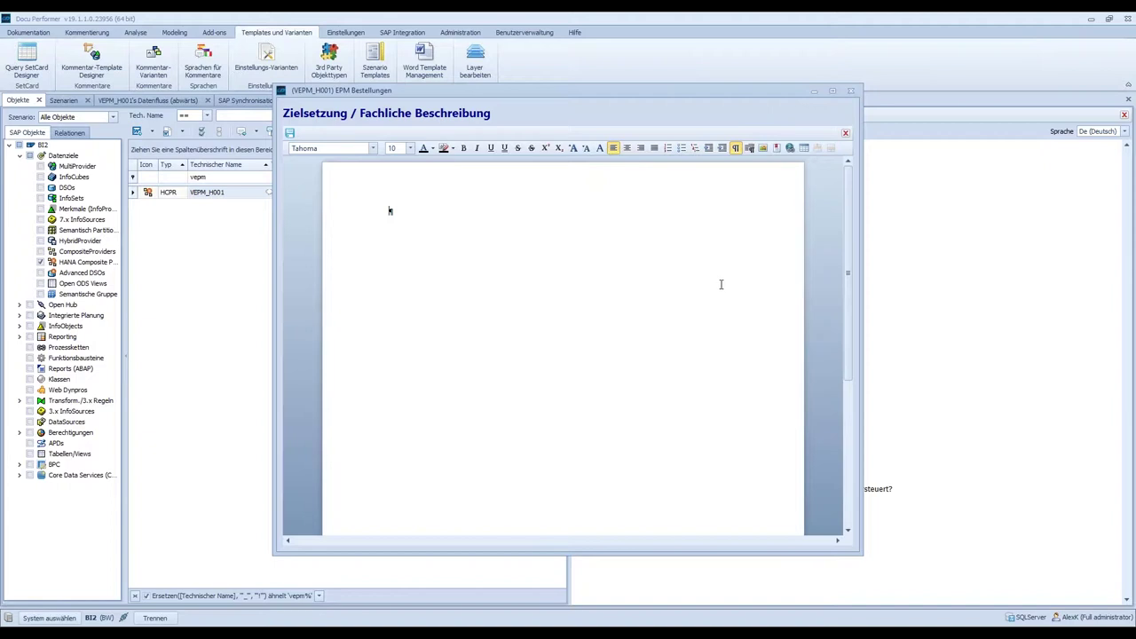
{"action": "type", "text": "Dieser CompositeProvider enthält Kennzeichen und Kennzahlen für Lieferungen der Bestellpositionen, basierend auf den dazugehörigen Bestätigungs- und Wareneingangsbelegen. Durch Überprüfen der Abweichungen im gesamten Lieferprozess z.B. zwischen Bestellungen, Bestätigungen und Wareneingang bietet dieser MultiProvider Einblick in Qualität des Lieferservices von Lieferanten. Der Provider bietet Liefer-KPIs wie Punktwerte für Lieferungen (Termin-, Mengen- und Qualitätstreue) sowie Mengen- und Lieferterminabweichungen."}
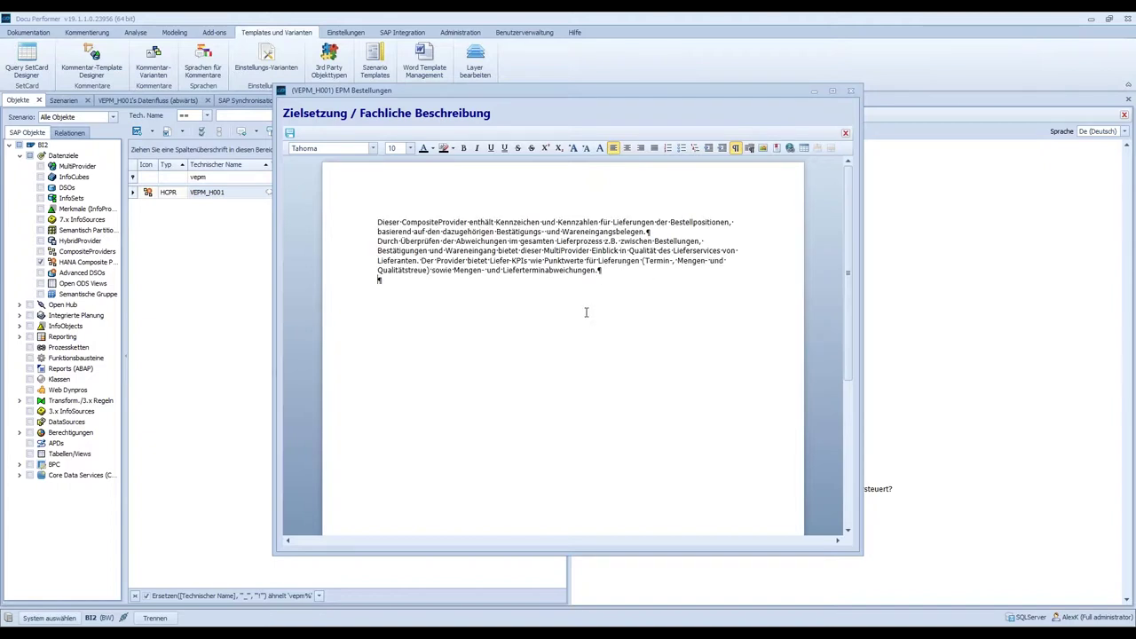
{"action": "left_click", "coordinate": [290, 132]}
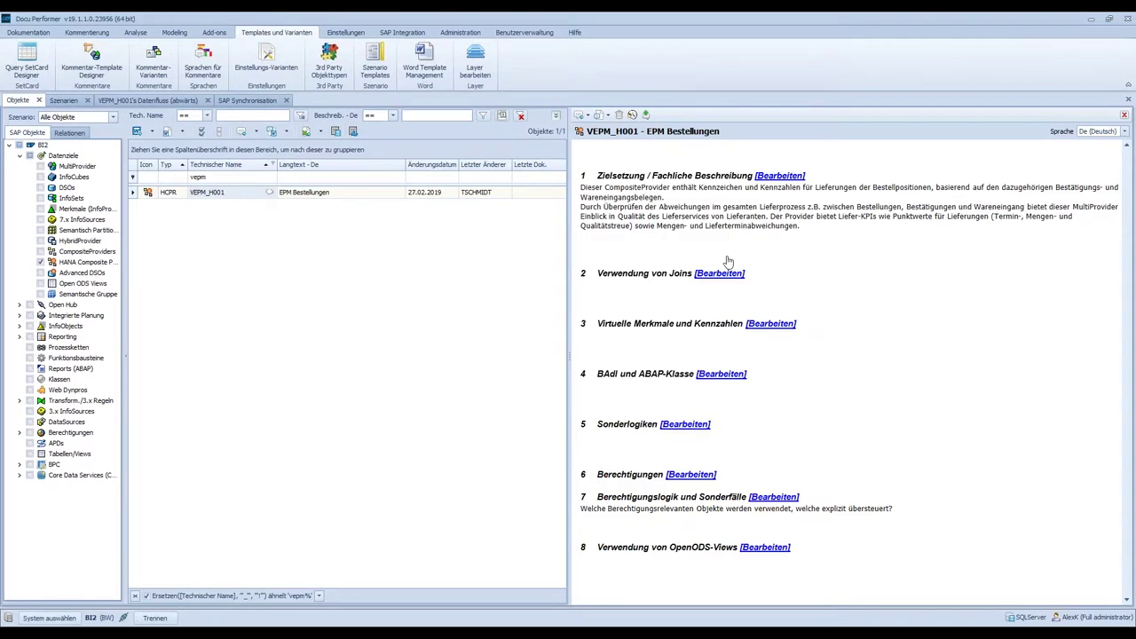
Edit the Berechtigungslogik und Sonderfälle section and save it with its default question text
{"action": "left_click", "coordinate": [769, 500]}
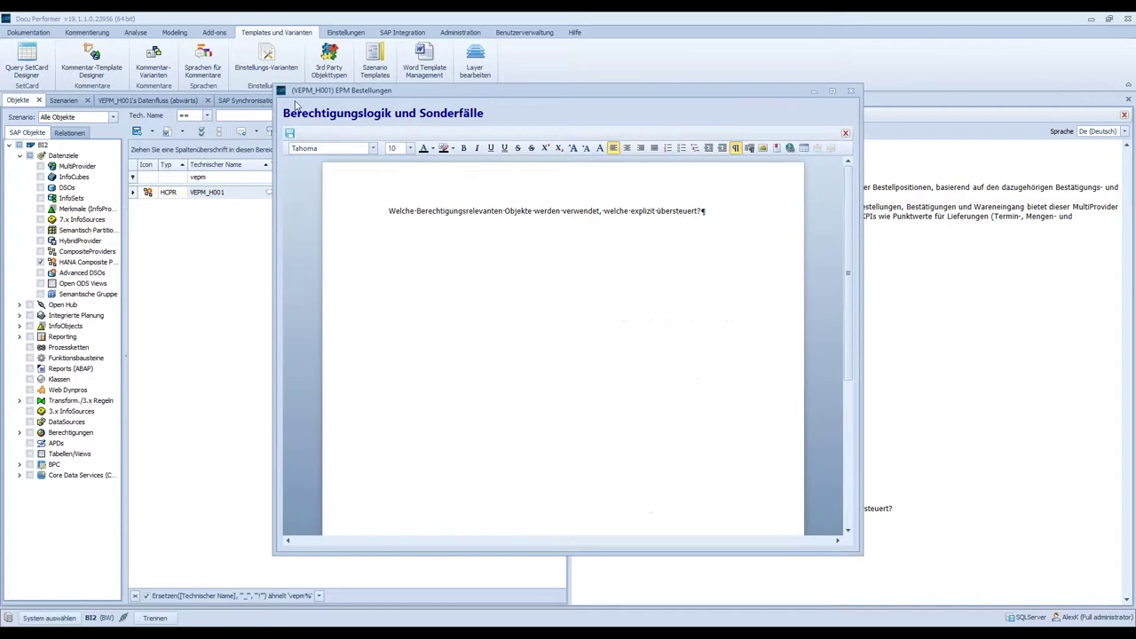
{"action": "left_click", "coordinate": [290, 131]}
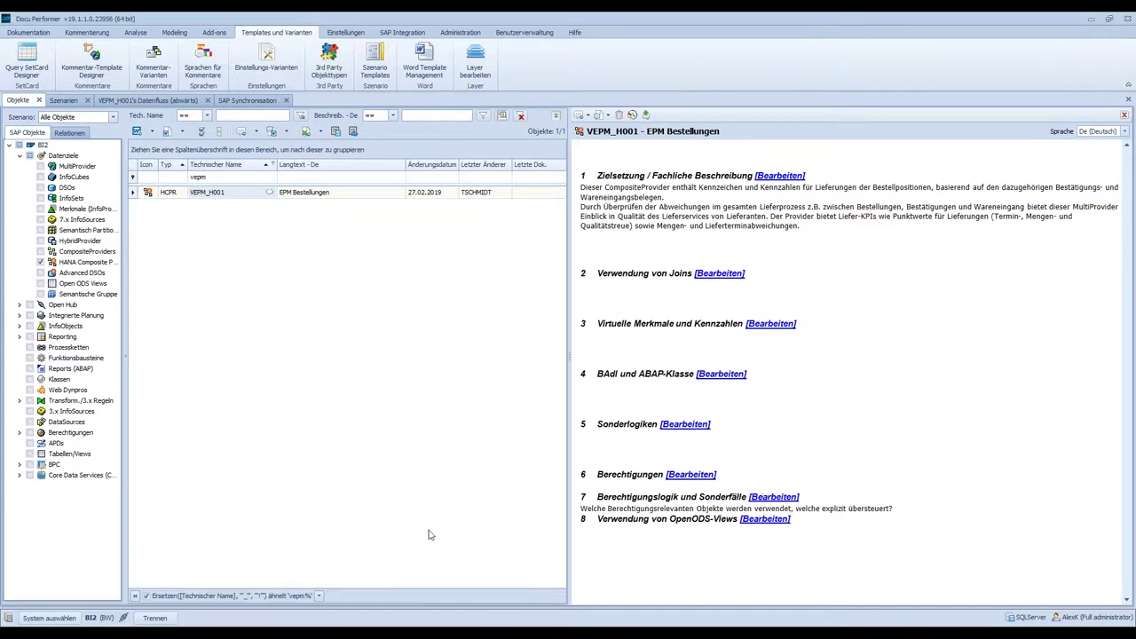
{"action": "left_click", "coordinate": [487, 582]}
{"action": "key", "text": "Right"}
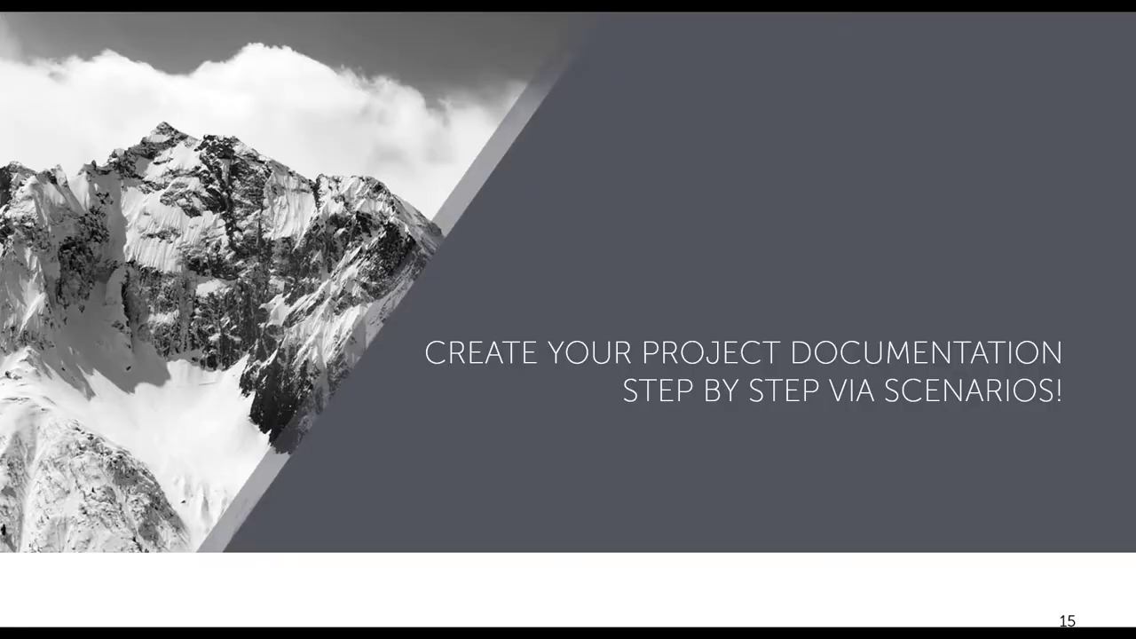
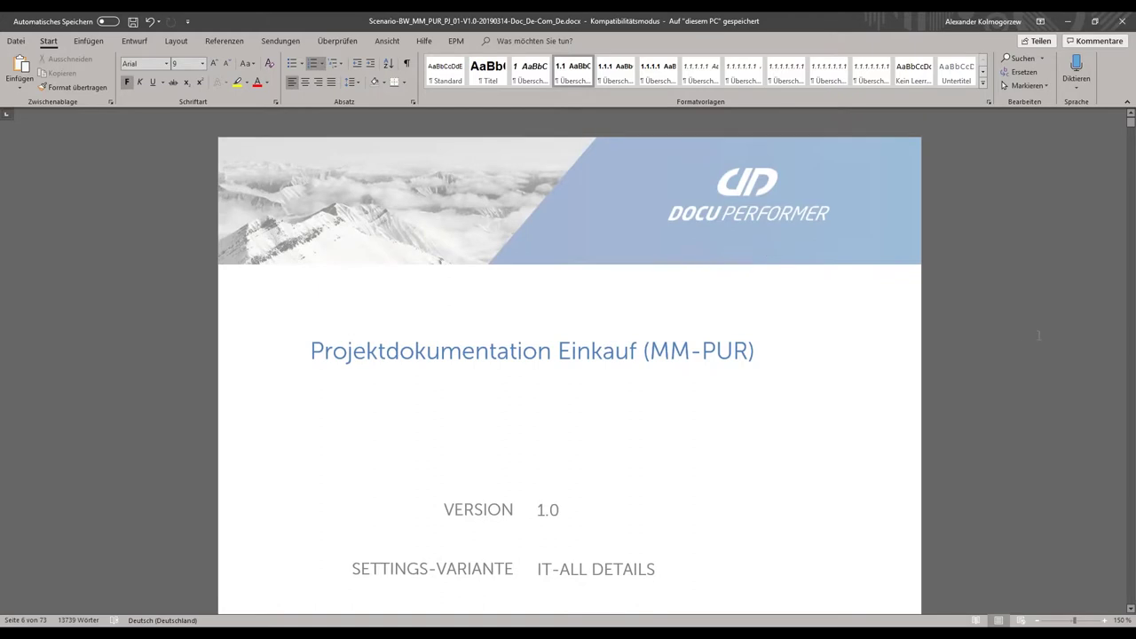
Review the generated Word project documentation for Einkauf (MM-PUR): cover page, table of contents, procurement introduction and object overview table
{"action": "scroll", "coordinate": [993, 328], "scroll_direction": "down", "scroll_amount": 10}
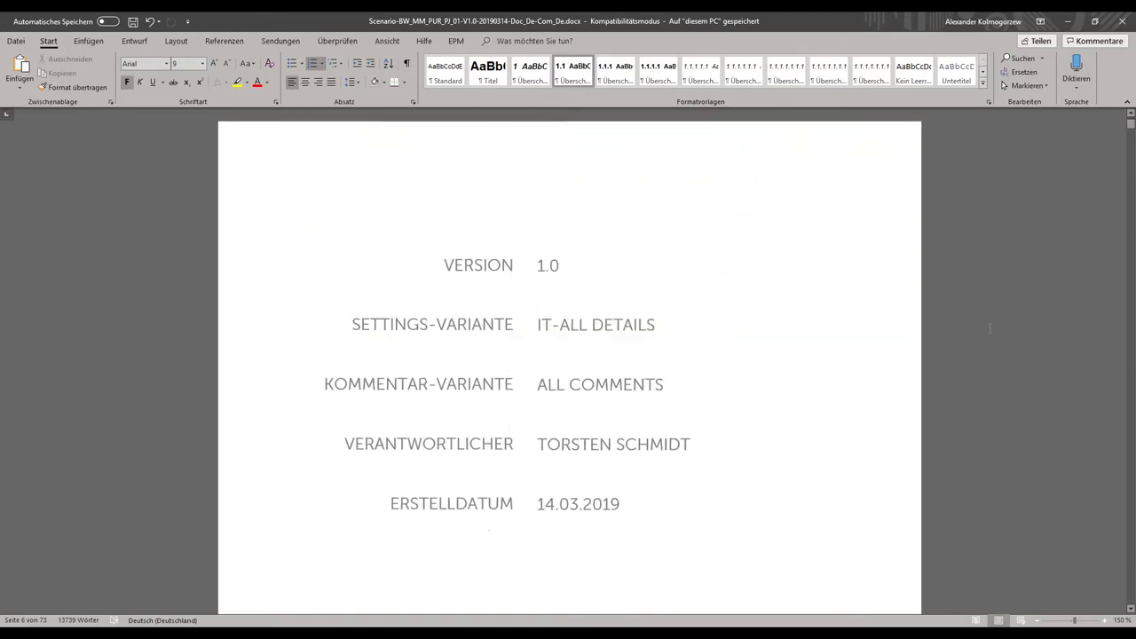
{"action": "scroll", "coordinate": [973, 336], "scroll_direction": "down", "scroll_amount": 10}
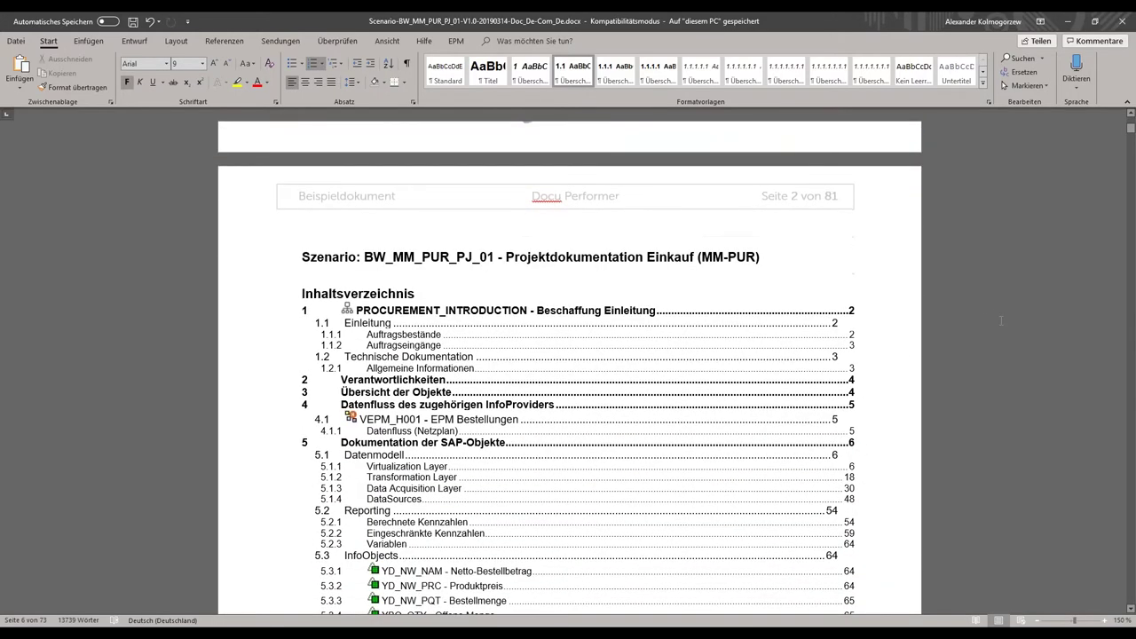
{"action": "scroll", "coordinate": [718, 347], "scroll_direction": "down", "scroll_amount": 8}
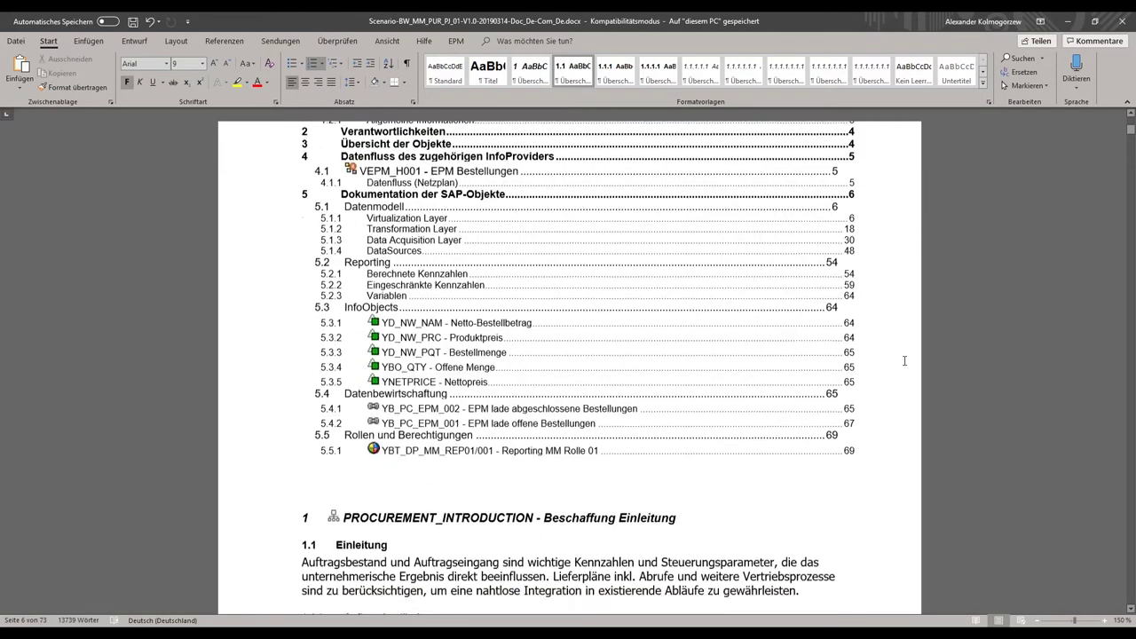
{"action": "scroll", "coordinate": [913, 363], "scroll_direction": "down", "scroll_amount": 5}
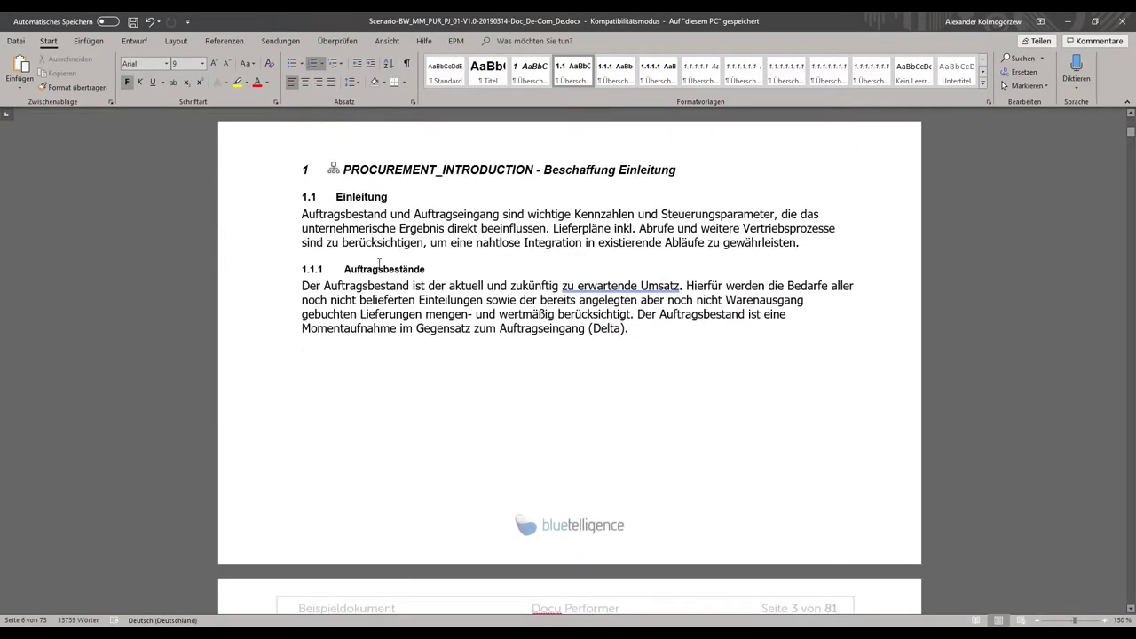
{"action": "scroll", "coordinate": [832, 181], "scroll_direction": "down", "scroll_amount": 10}
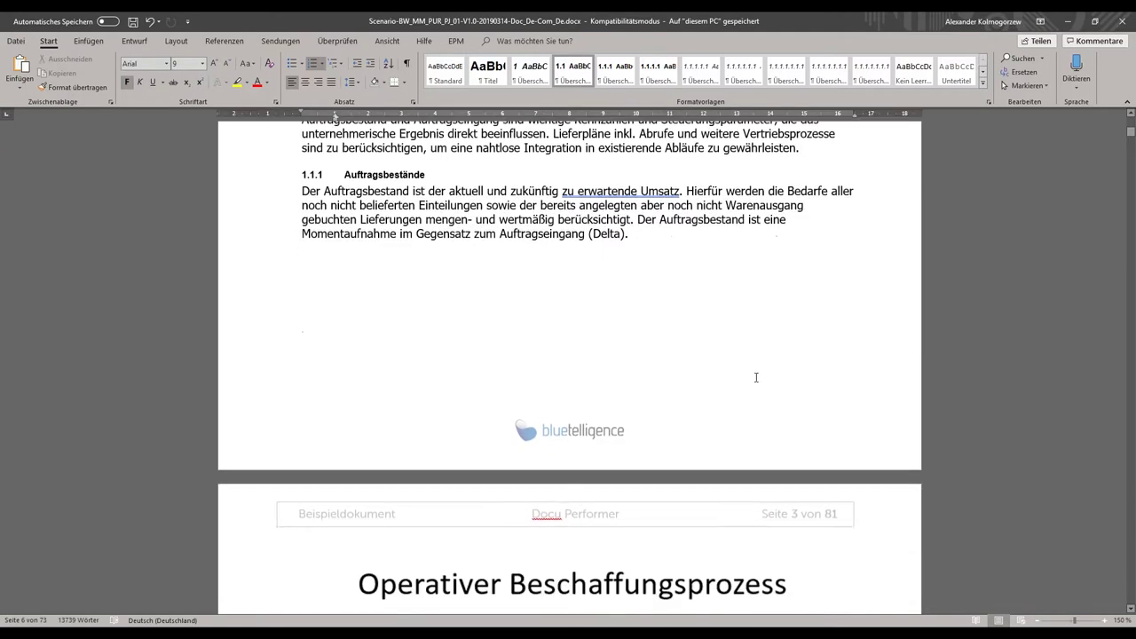
{"action": "scroll", "coordinate": [831, 262], "scroll_direction": "down", "scroll_amount": 8}
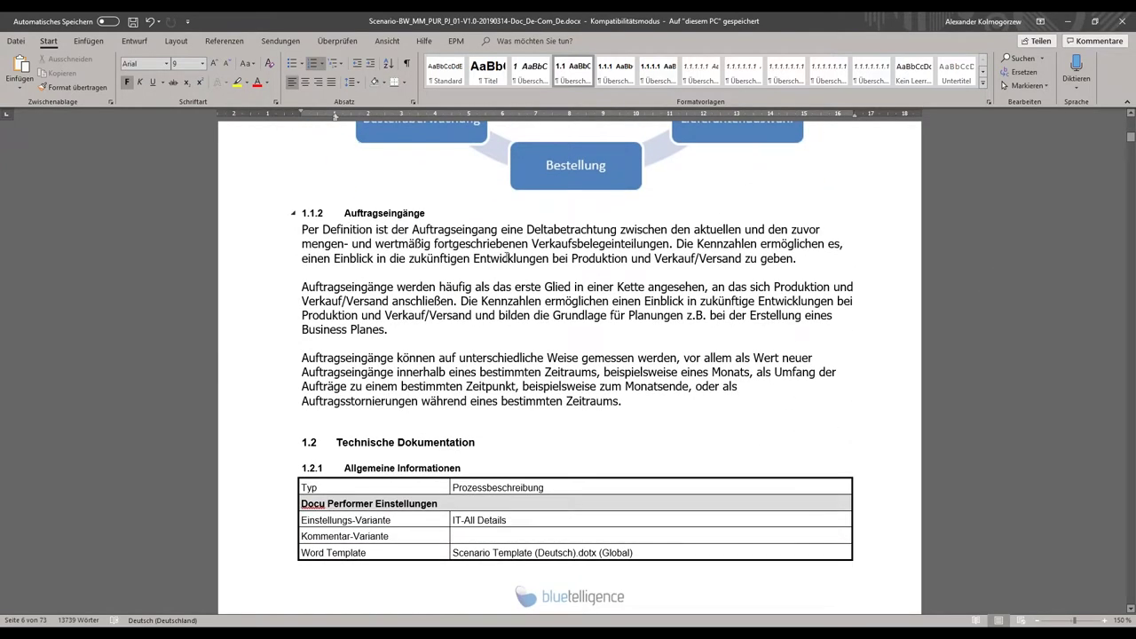
{"action": "scroll", "coordinate": [805, 379], "scroll_direction": "down", "scroll_amount": 10}
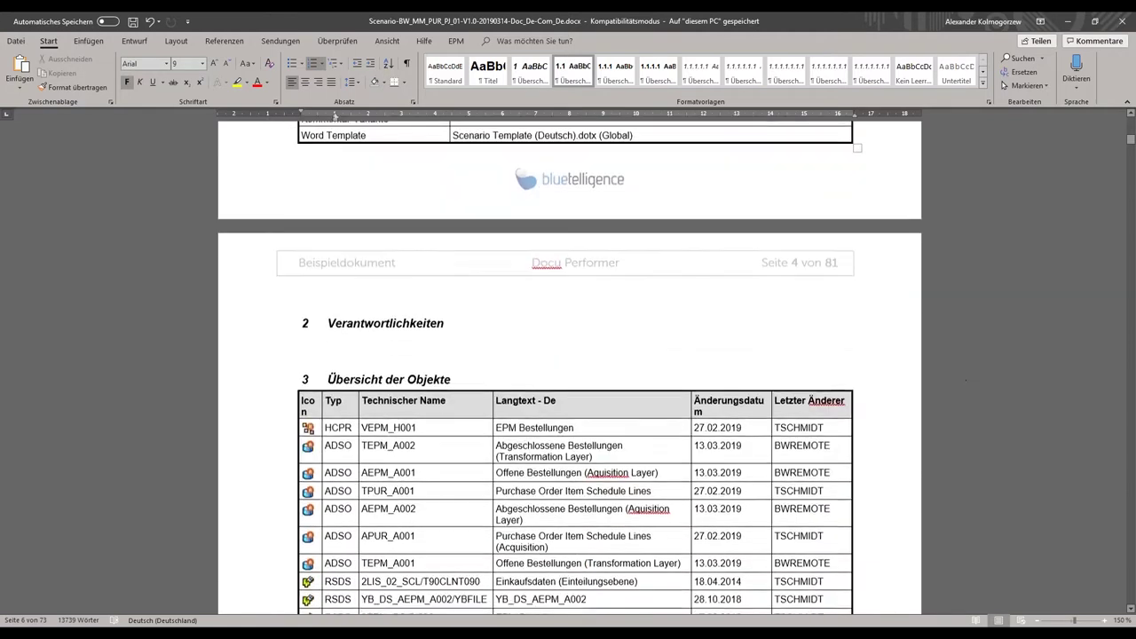
{"action": "scroll", "coordinate": [568, 372], "scroll_direction": "down", "scroll_amount": 2}
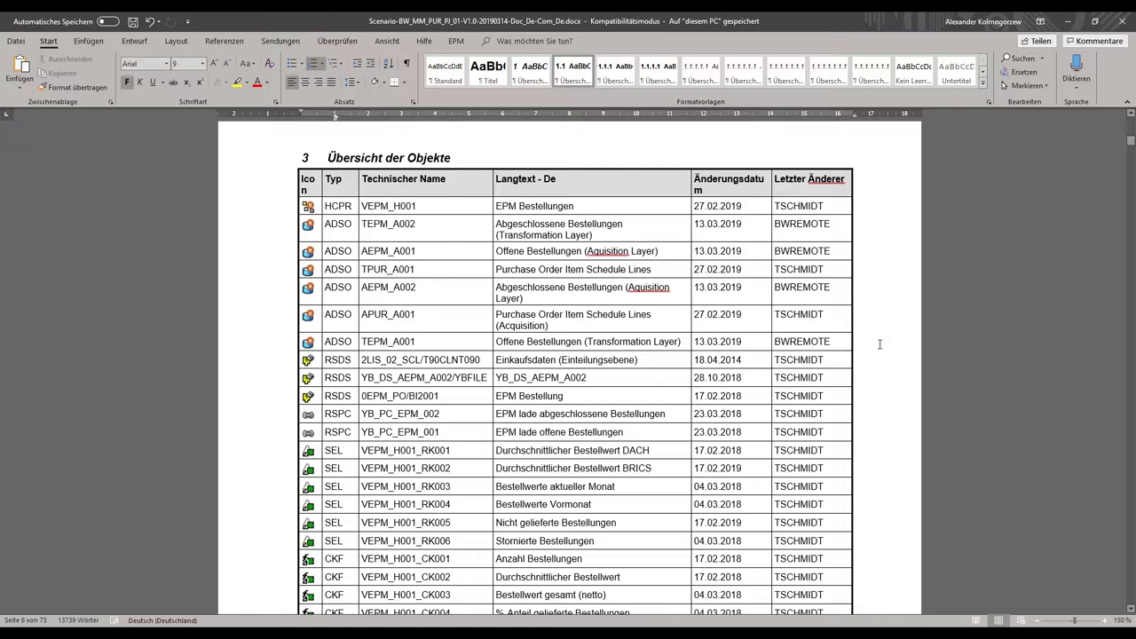
Examine the document's data flow diagram and the VEPM_H001 chapter with its comments, technical details, structure and assigned reporting elements
{"action": "scroll", "coordinate": [925, 343], "scroll_direction": "down", "scroll_amount": 20}
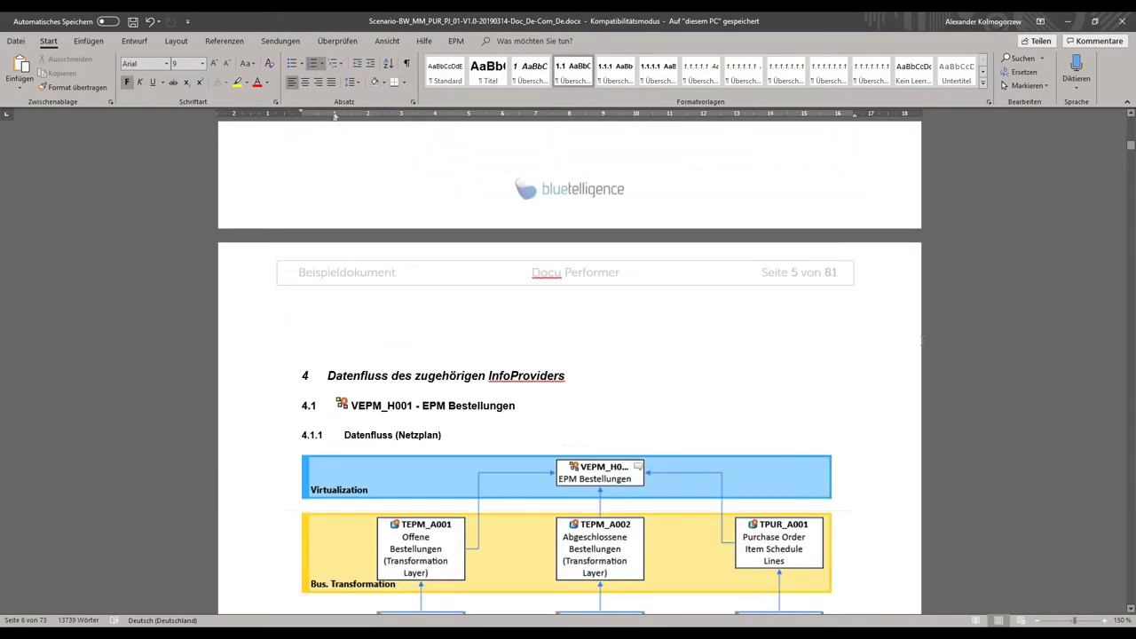
{"action": "scroll", "coordinate": [919, 342], "scroll_direction": "down", "scroll_amount": 20}
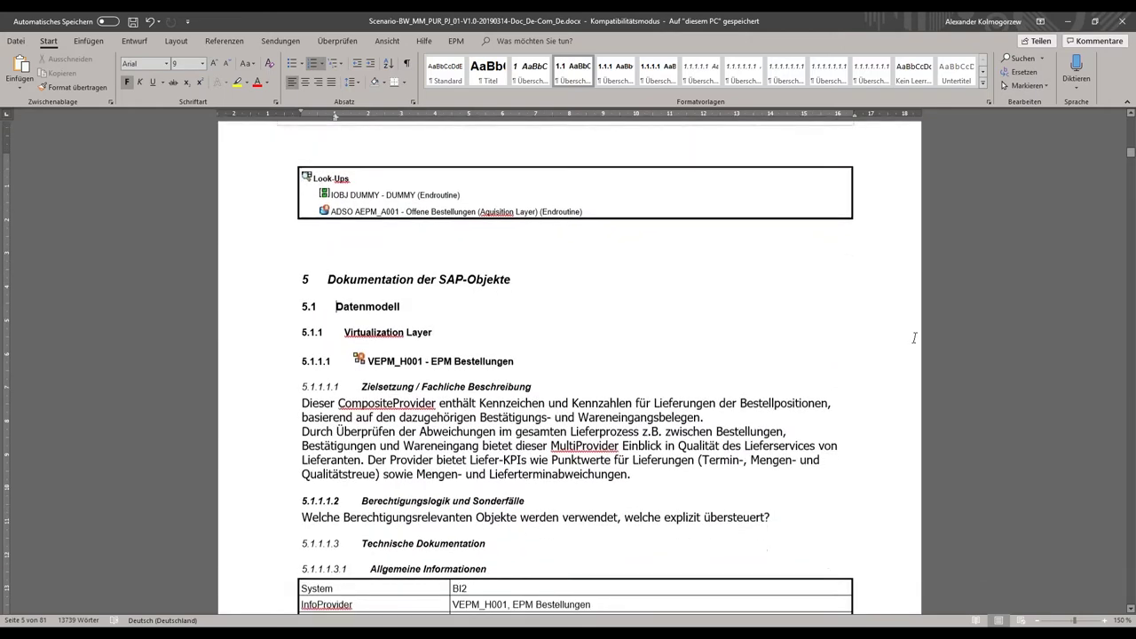
{"action": "scroll", "coordinate": [954, 355], "scroll_direction": "down", "scroll_amount": 9}
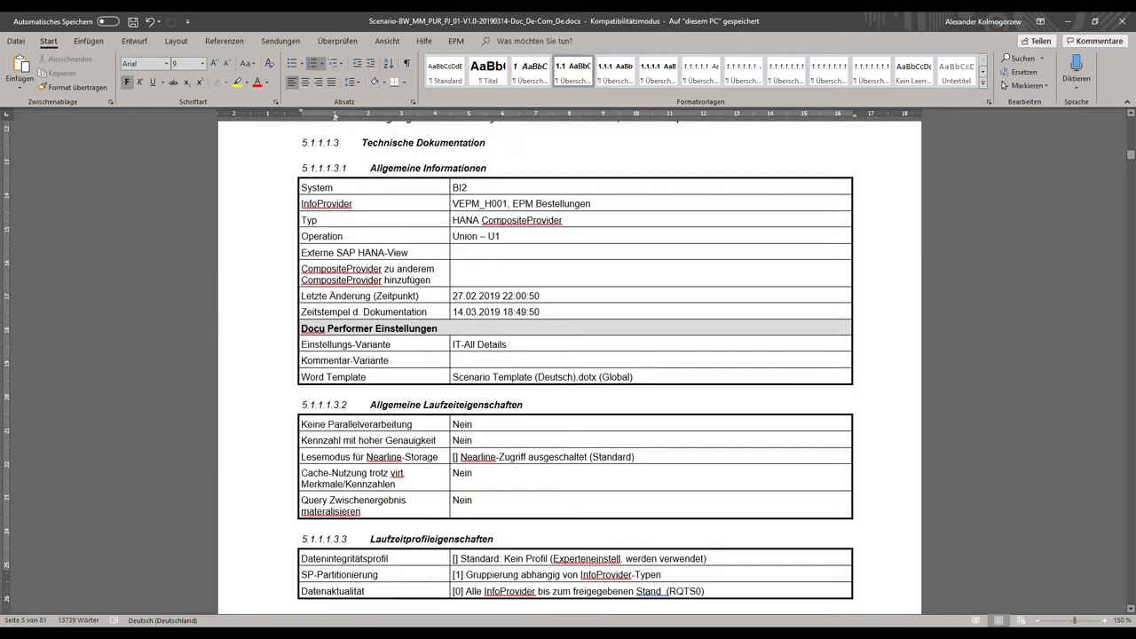
{"action": "scroll", "coordinate": [954, 355], "scroll_direction": "down", "scroll_amount": 18}
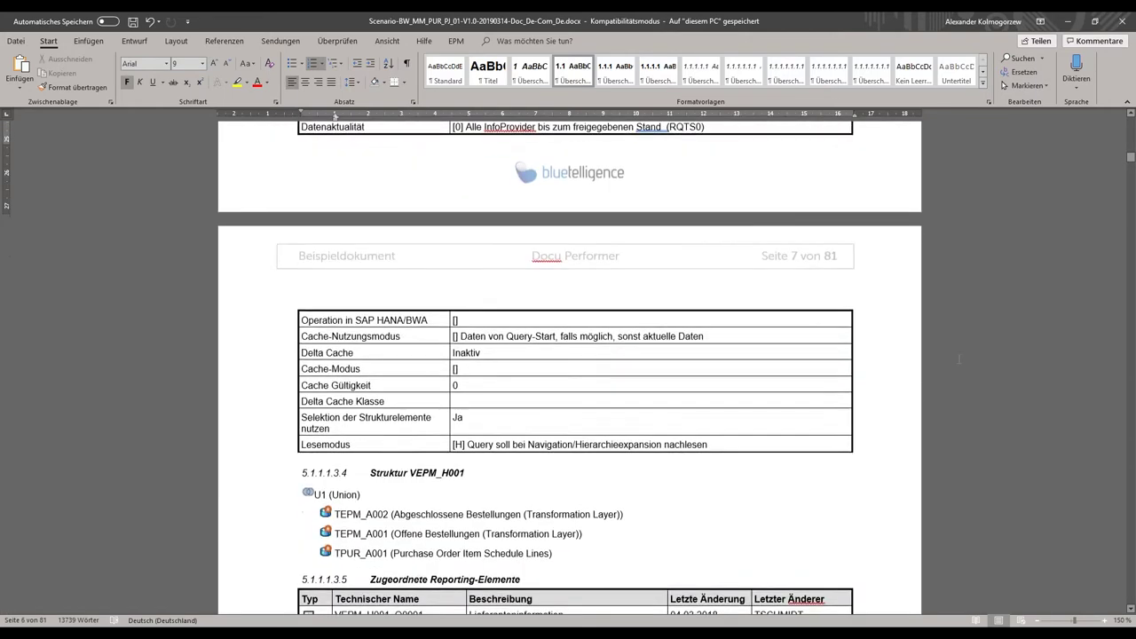
{"action": "scroll", "coordinate": [969, 359], "scroll_direction": "down", "scroll_amount": 2}
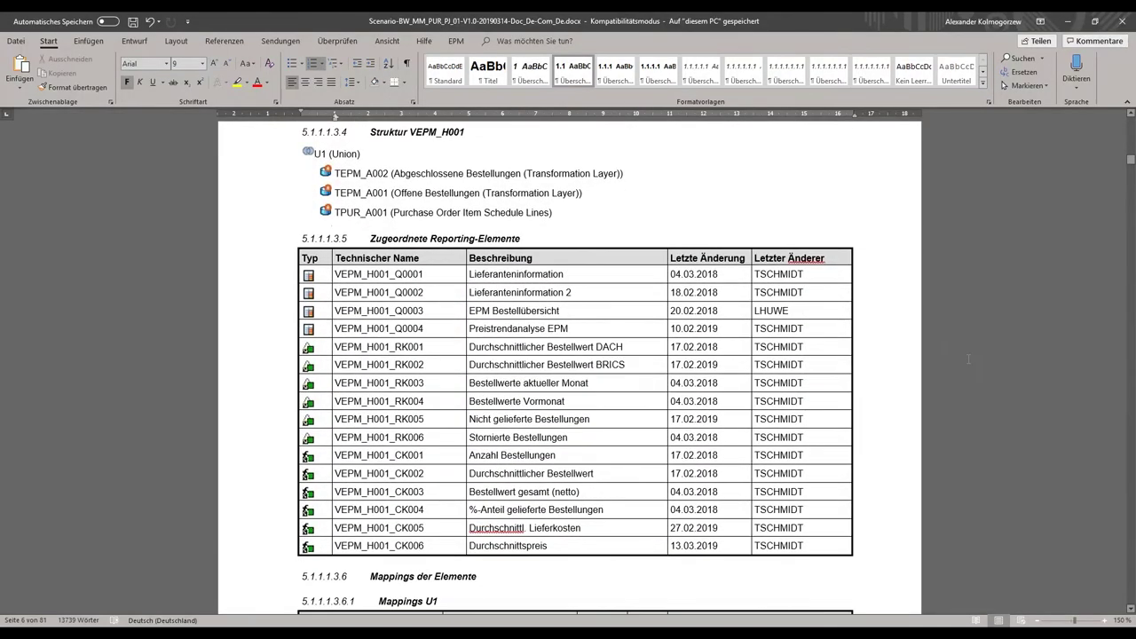
{"action": "scroll", "coordinate": [963, 356], "scroll_direction": "down", "scroll_amount": 1}
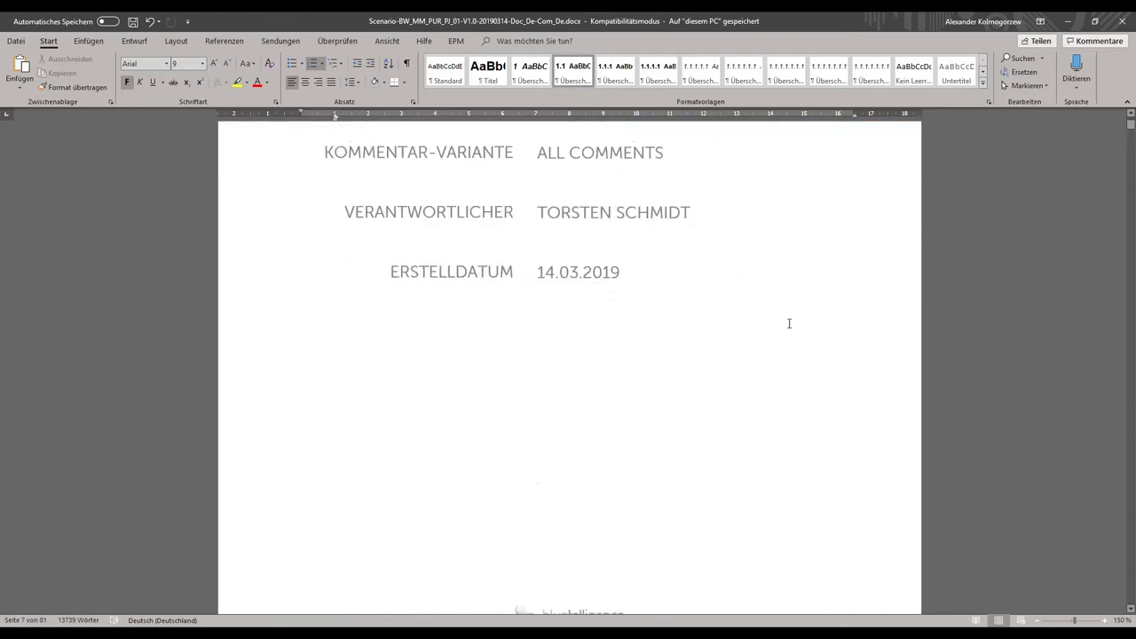
{"action": "scroll", "coordinate": [788, 323], "scroll_direction": "down", "scroll_amount": 10}
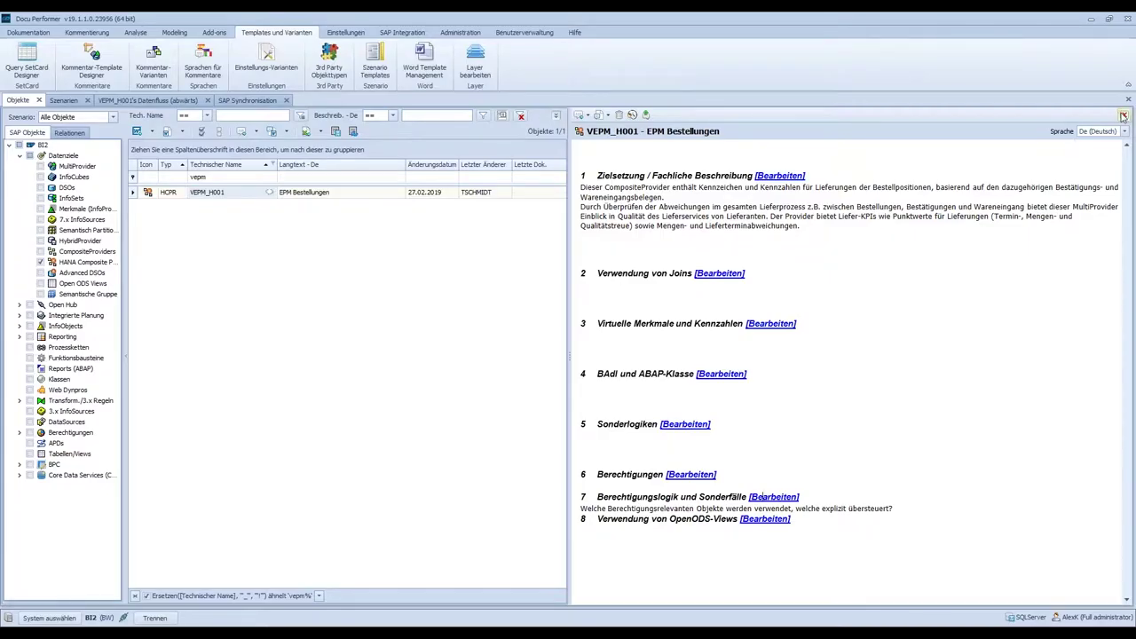
Return to Docu Performer, close the comment view of VEPM_H001 and display the scenario overview
{"action": "left_click", "coordinate": [1123, 117]}
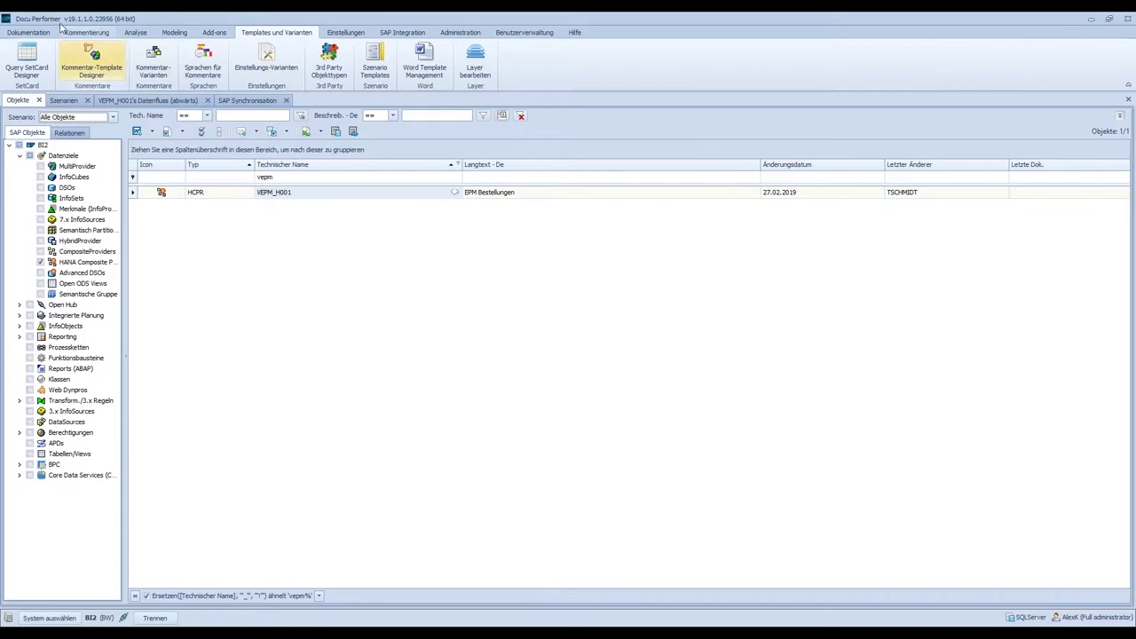
{"action": "left_click", "coordinate": [86, 33]}
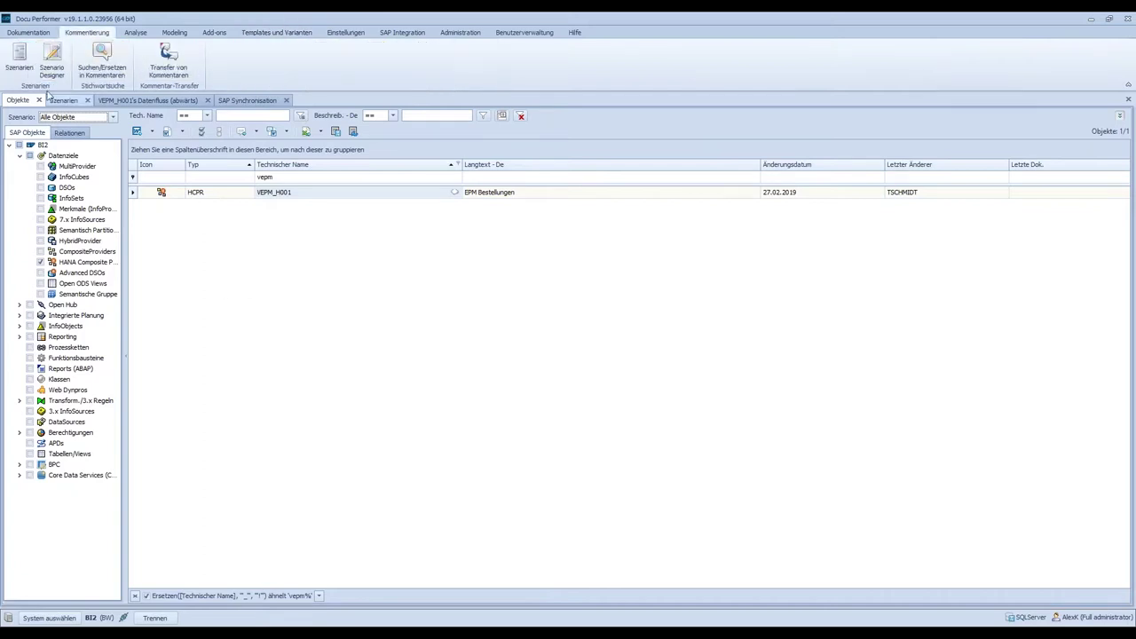
{"action": "left_click", "coordinate": [19, 60]}
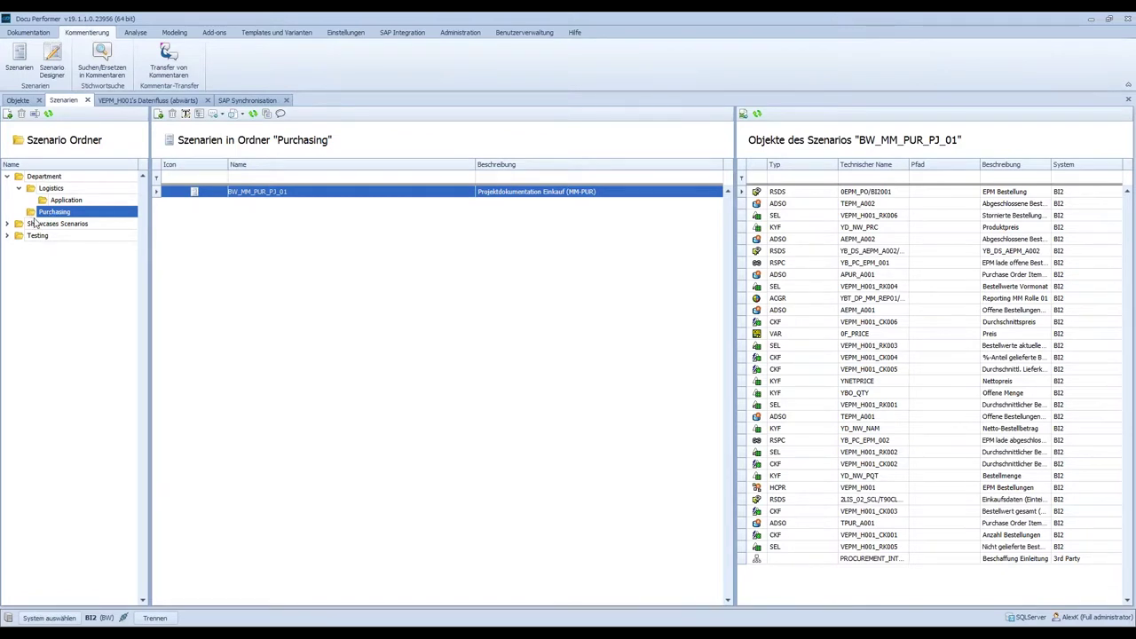
Look through the scenario folders Department, Logistics and Application, and display the scenarios and objects in the Purchasing folder
{"action": "left_click", "coordinate": [7, 176]}
{"action": "left_click", "coordinate": [7, 176]}
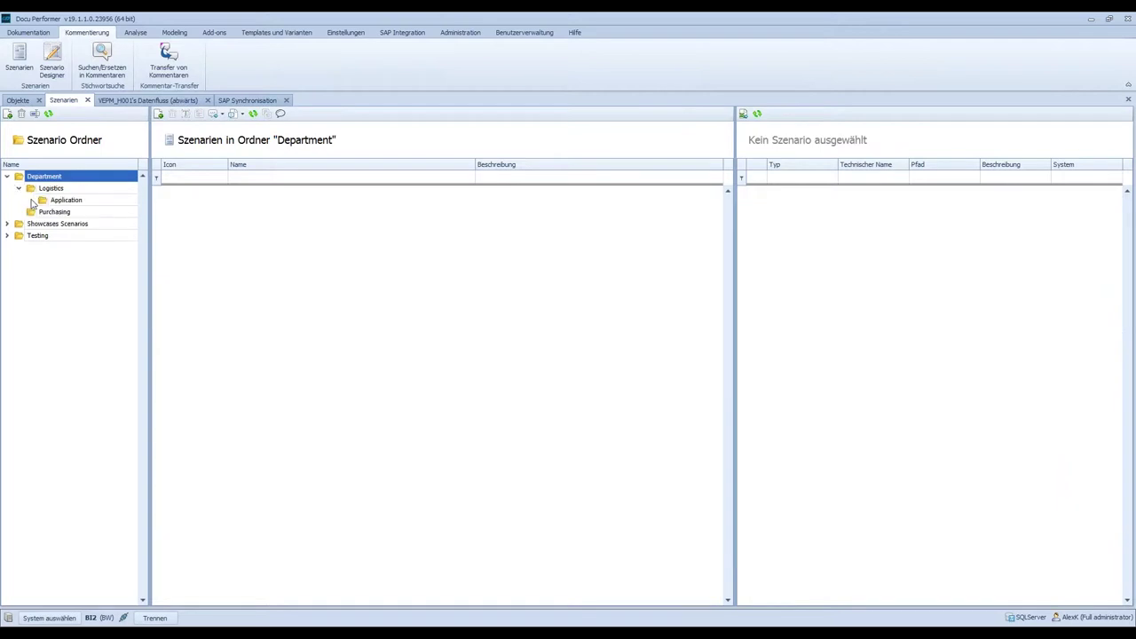
{"action": "left_click", "coordinate": [77, 211]}
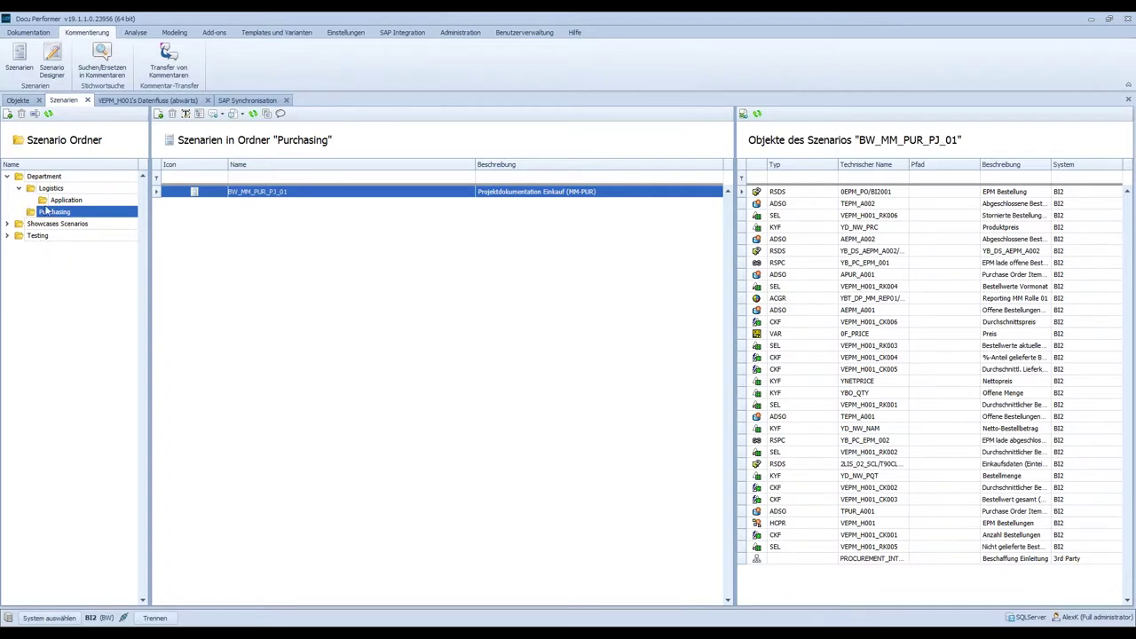
{"action": "left_click", "coordinate": [19, 188]}
{"action": "left_click", "coordinate": [19, 188]}
{"action": "left_click", "coordinate": [51, 188]}
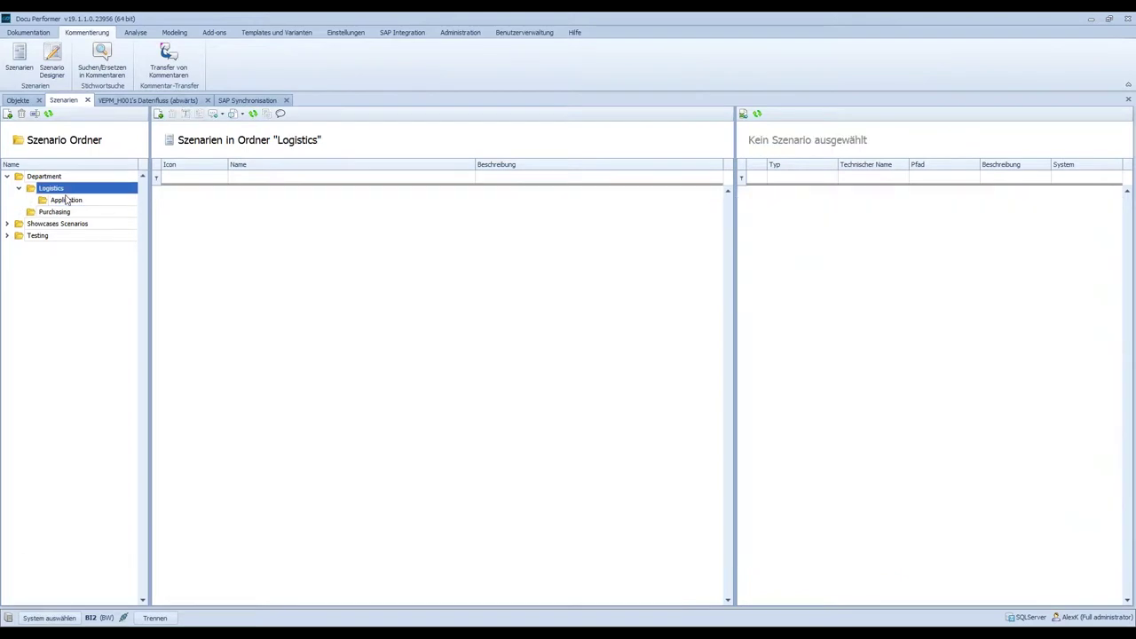
{"action": "left_click", "coordinate": [59, 201]}
{"action": "left_click", "coordinate": [50, 189]}
{"action": "left_click", "coordinate": [59, 202]}
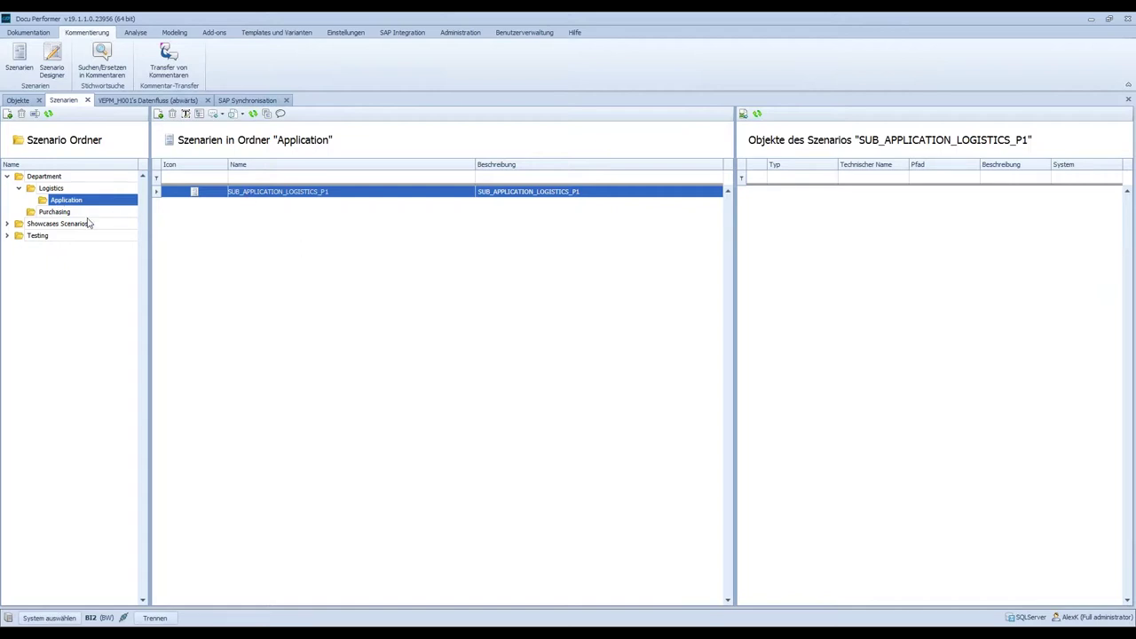
{"action": "left_click", "coordinate": [54, 213]}
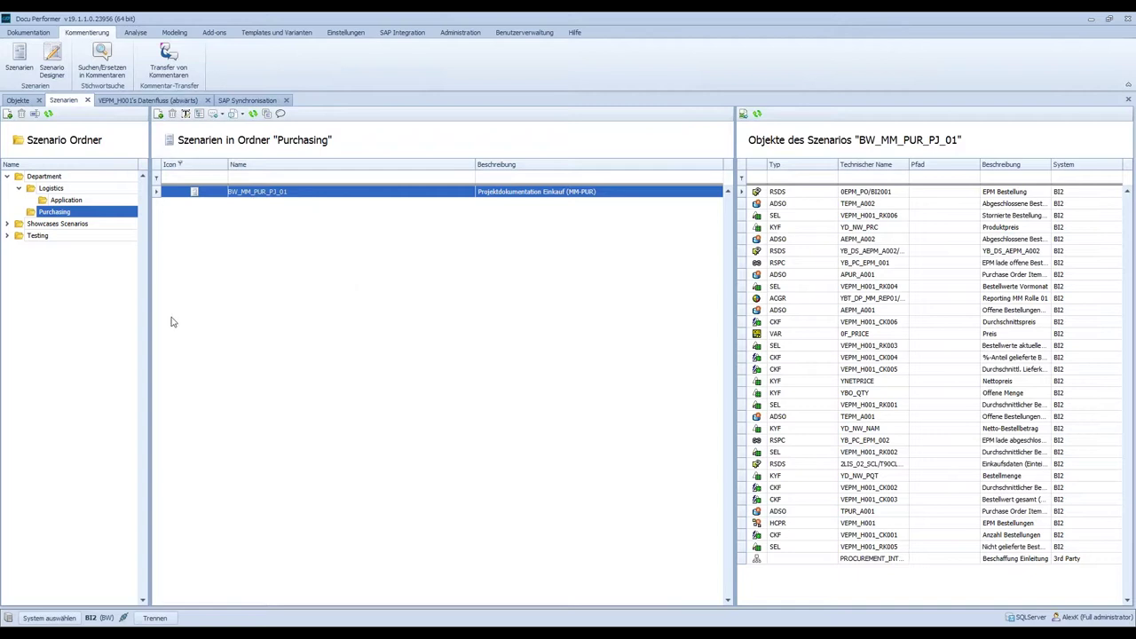
Create the scenario SZENARIO 01 with the description Test in the Purchasing folder, and view its language choices in the Scenario Designer
{"action": "left_click", "coordinate": [158, 114]}
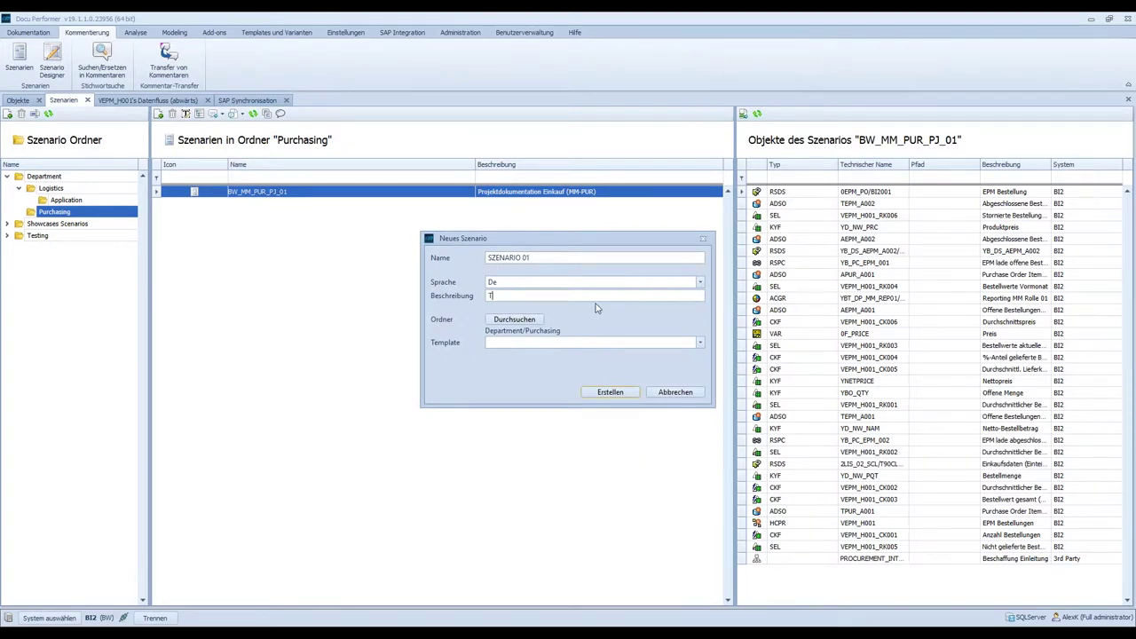
{"action": "left_click", "coordinate": [610, 393]}
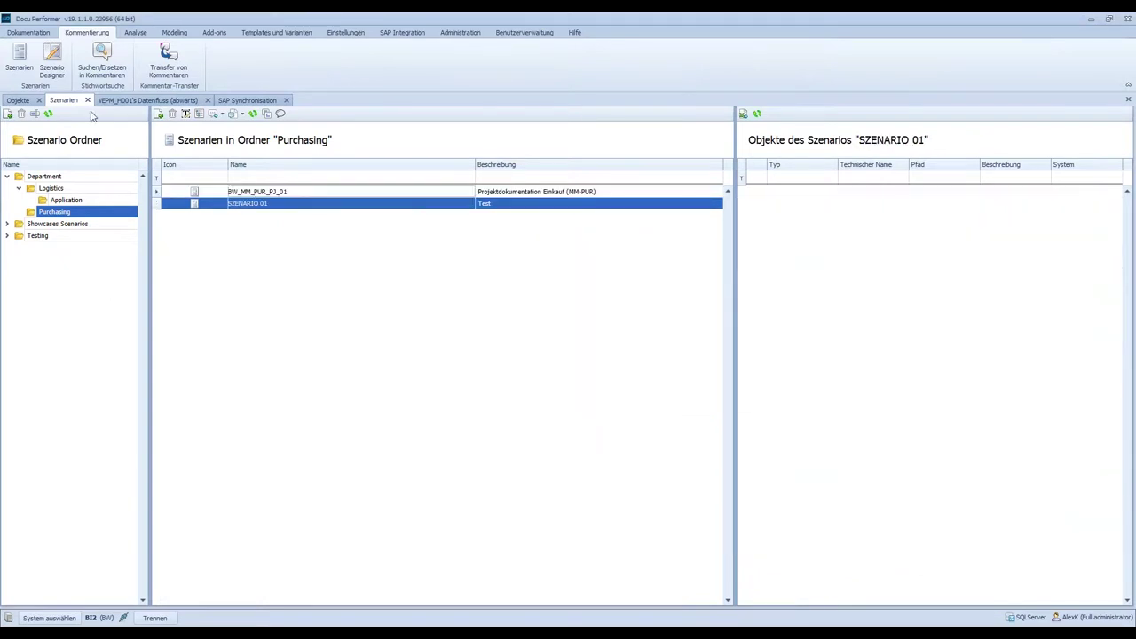
{"action": "double_click", "coordinate": [251, 205]}
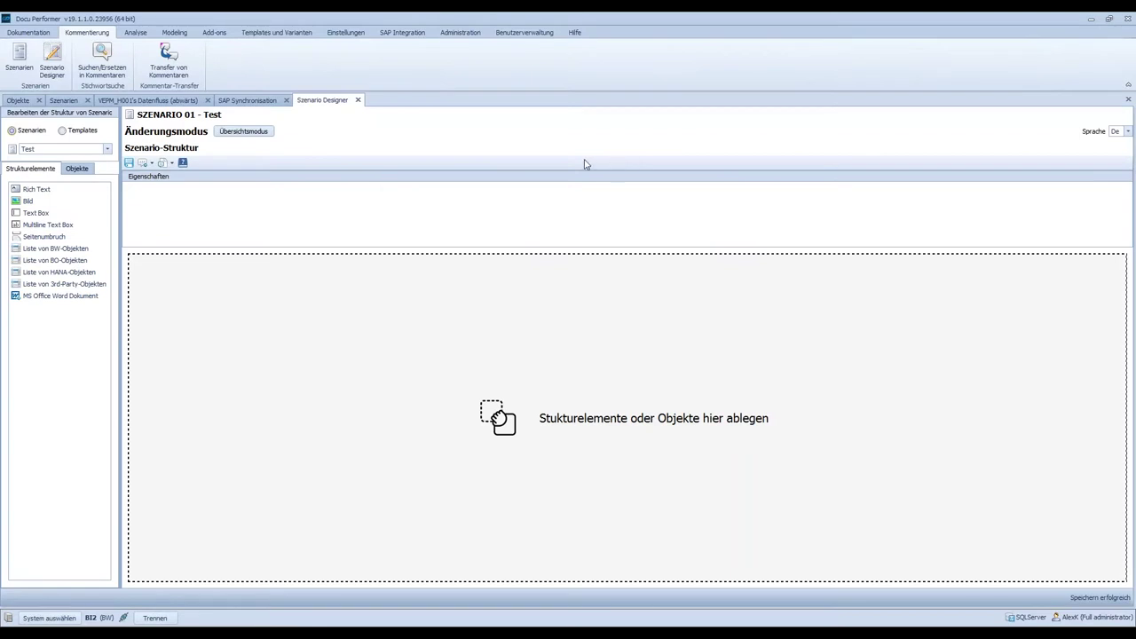
{"action": "left_click", "coordinate": [1125, 135]}
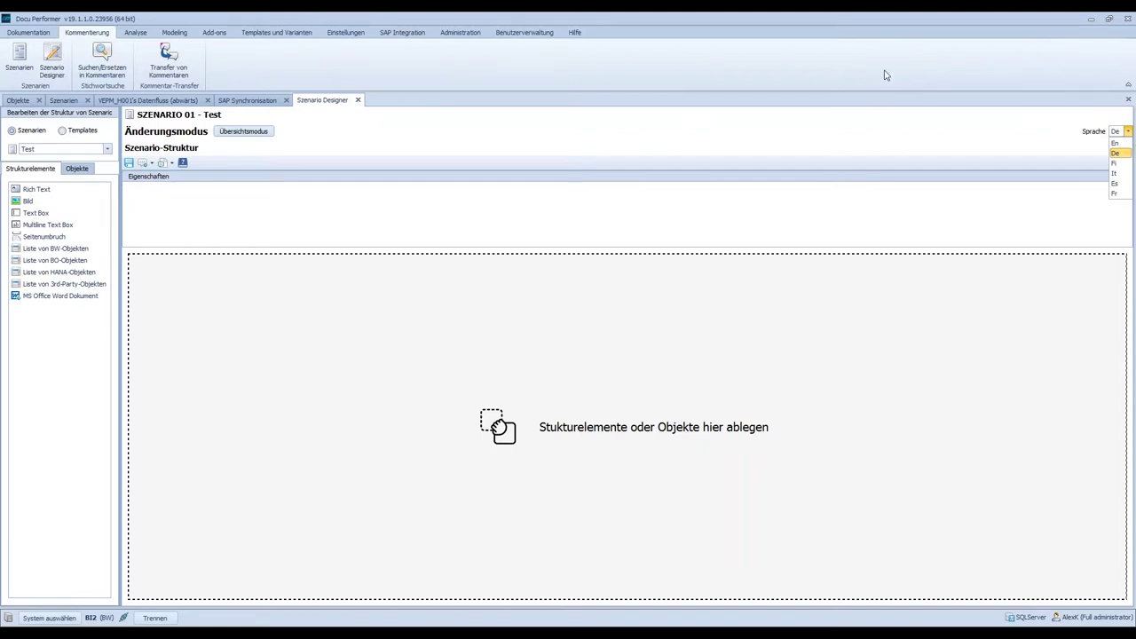
{"action": "left_click", "coordinate": [821, 131]}
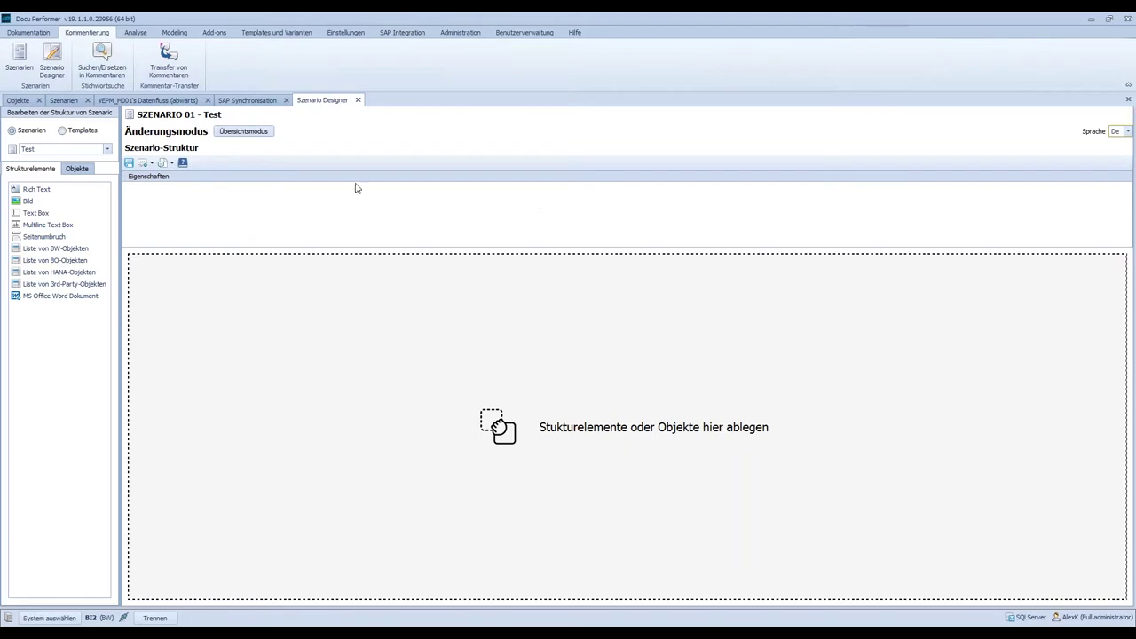
Add a Rich Text element to the empty scenario structure, with Einleitung as both description and technical name
{"action": "left_click_drag", "start_coordinate": [36, 190], "coordinate": [236, 297]}
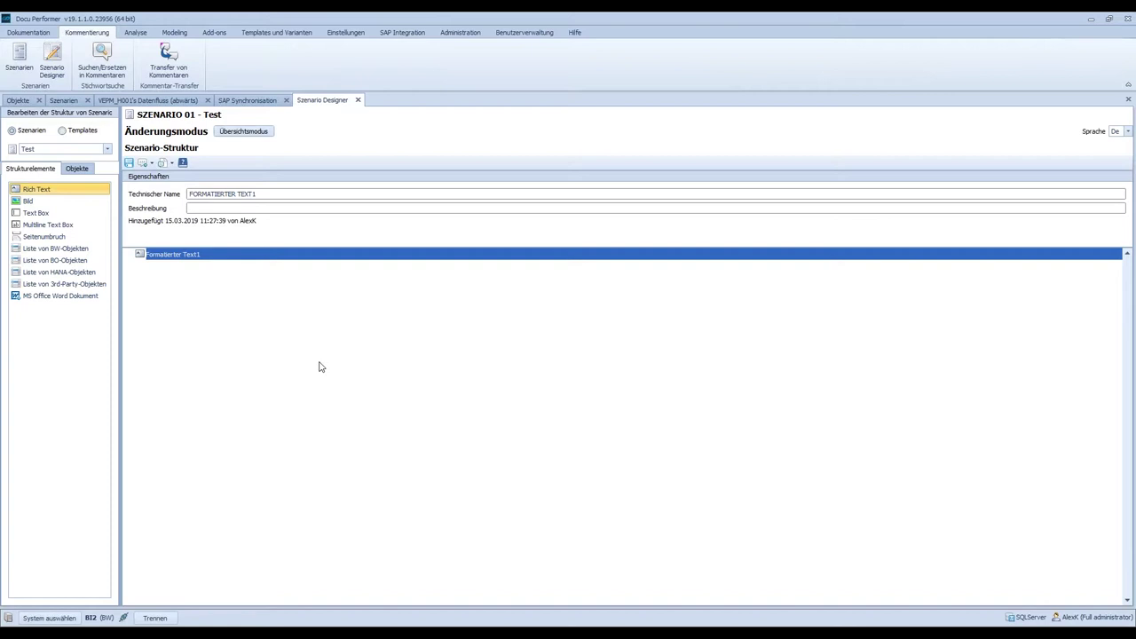
{"action": "left_click", "coordinate": [210, 207]}
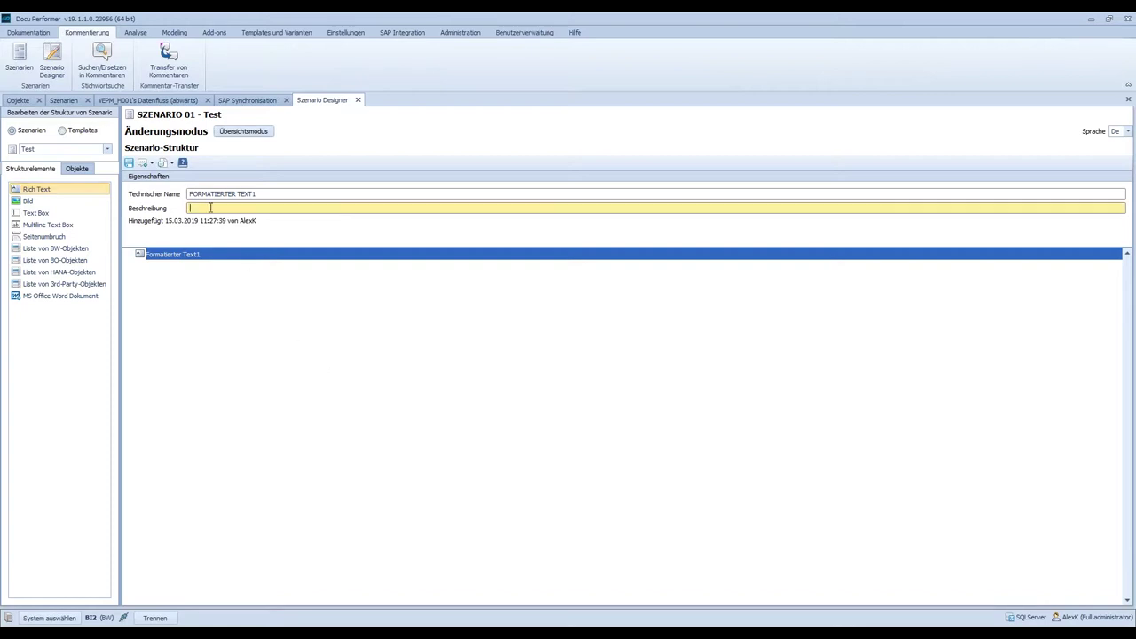
{"action": "type", "text": "Einleitung"}
{"action": "key", "text": "ctrl+a"}
{"action": "key", "text": "ctrl+c"}
{"action": "left_click", "coordinate": [267, 194]}
{"action": "key", "text": "ctrl+v"}
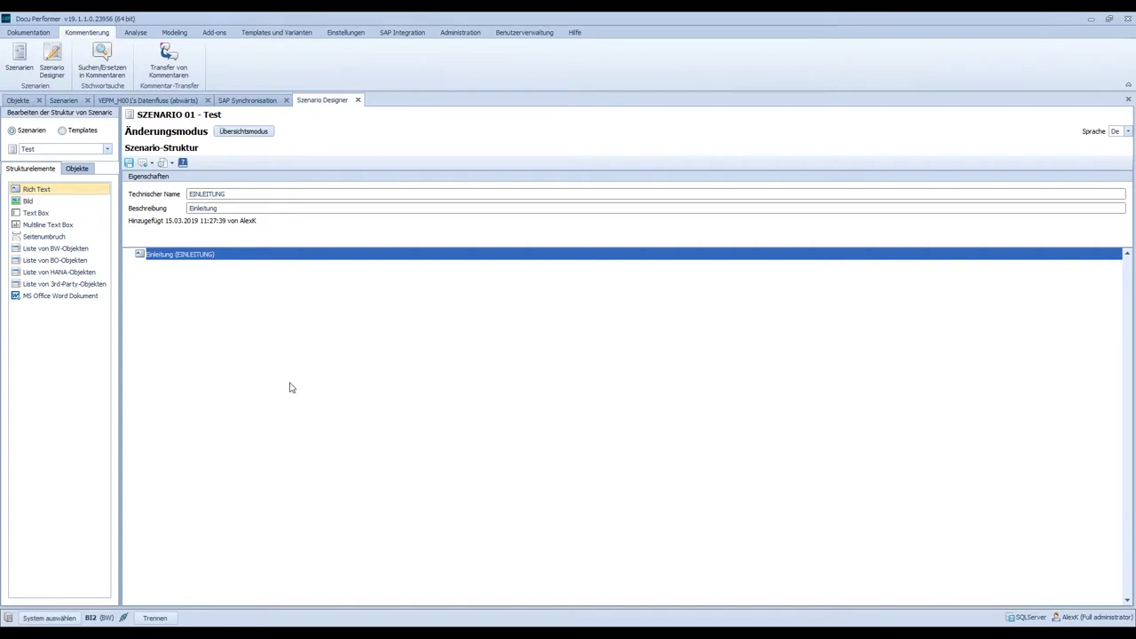
Nest a second Rich Text element beneath Einleitung and add a Bild element at the top level below it
{"action": "left_click_drag", "start_coordinate": [86, 211], "coordinate": [202, 269]}
{"action": "left_click", "coordinate": [219, 209]}
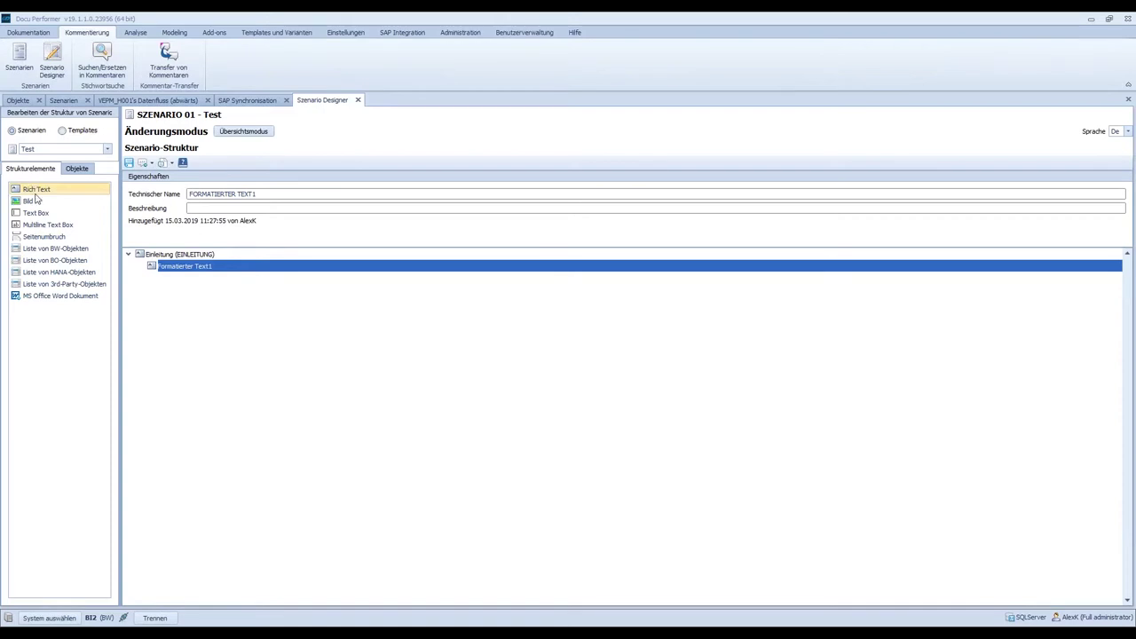
{"action": "left_click_drag", "start_coordinate": [28, 203], "coordinate": [175, 335]}
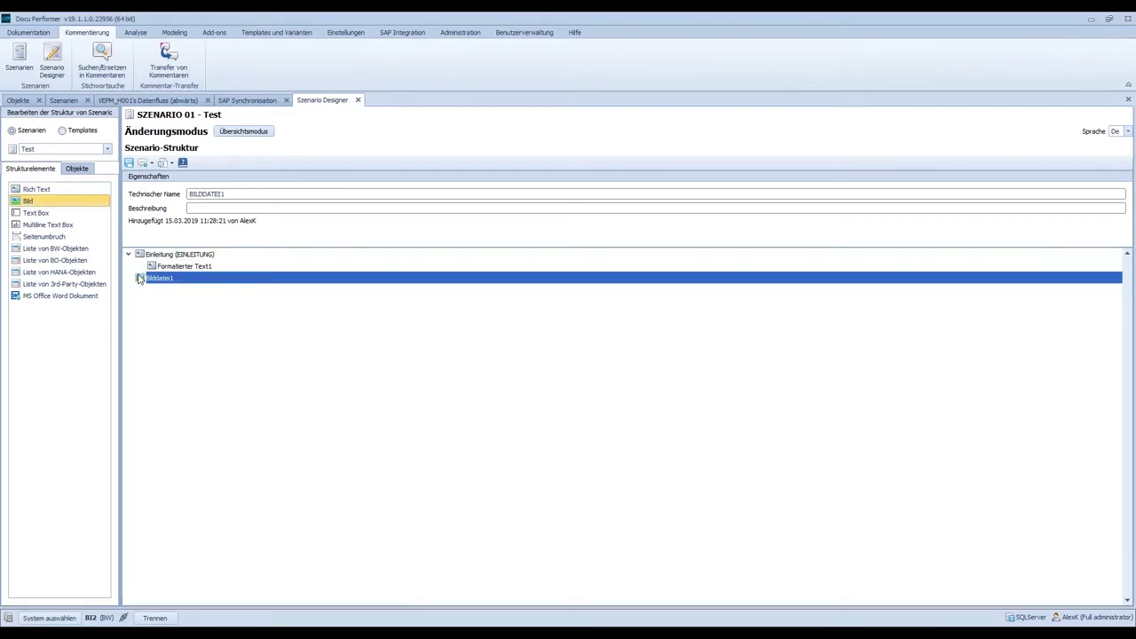
Open the Bild element for editing, saving the scenario as required, and view its image file selection without choosing a file
{"action": "right_click", "coordinate": [168, 280]}
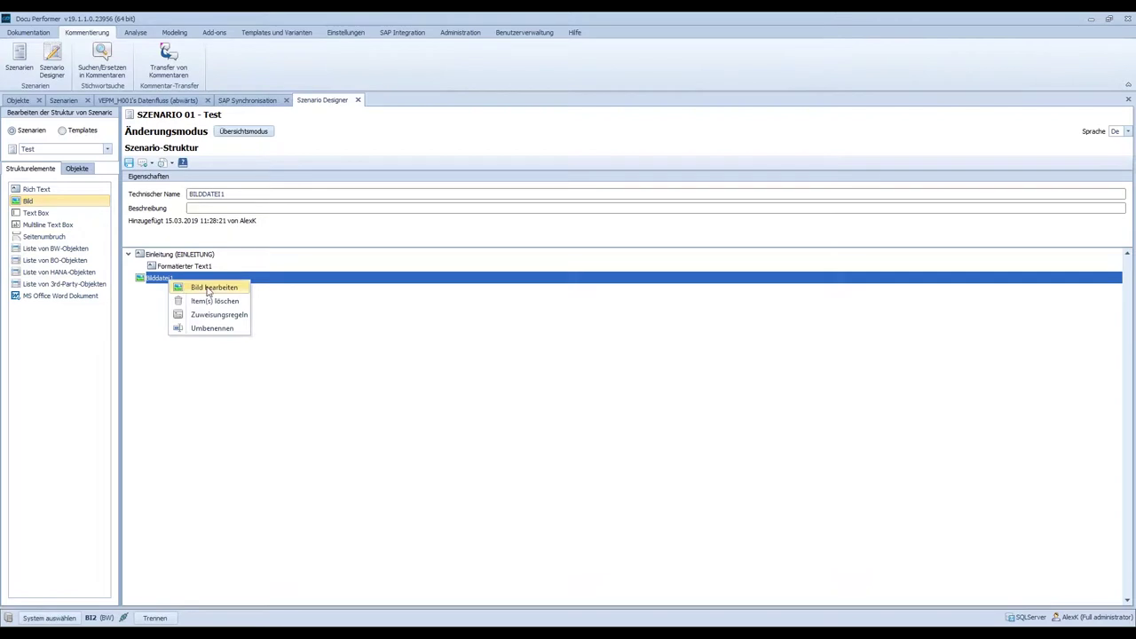
{"action": "left_click", "coordinate": [213, 289]}
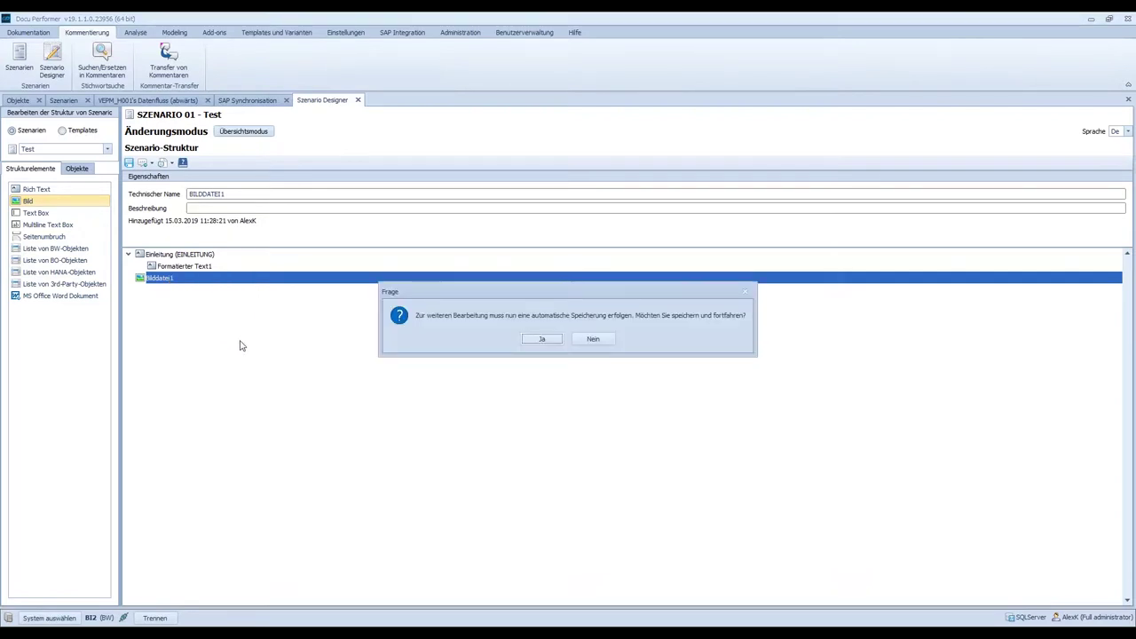
{"action": "left_click", "coordinate": [544, 339]}
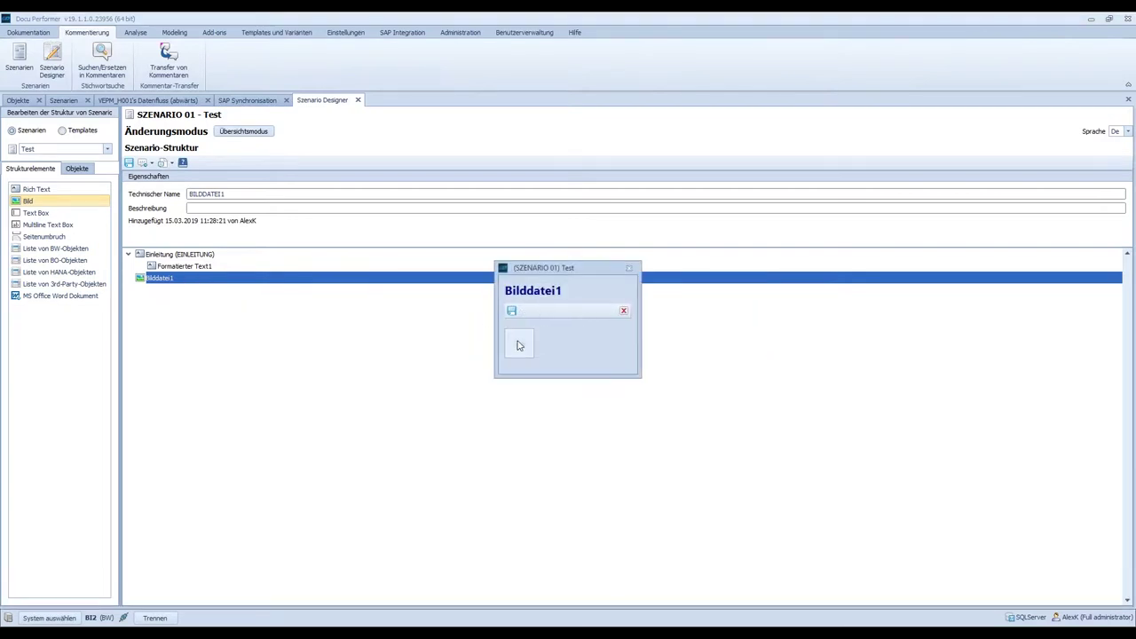
{"action": "left_click", "coordinate": [537, 344]}
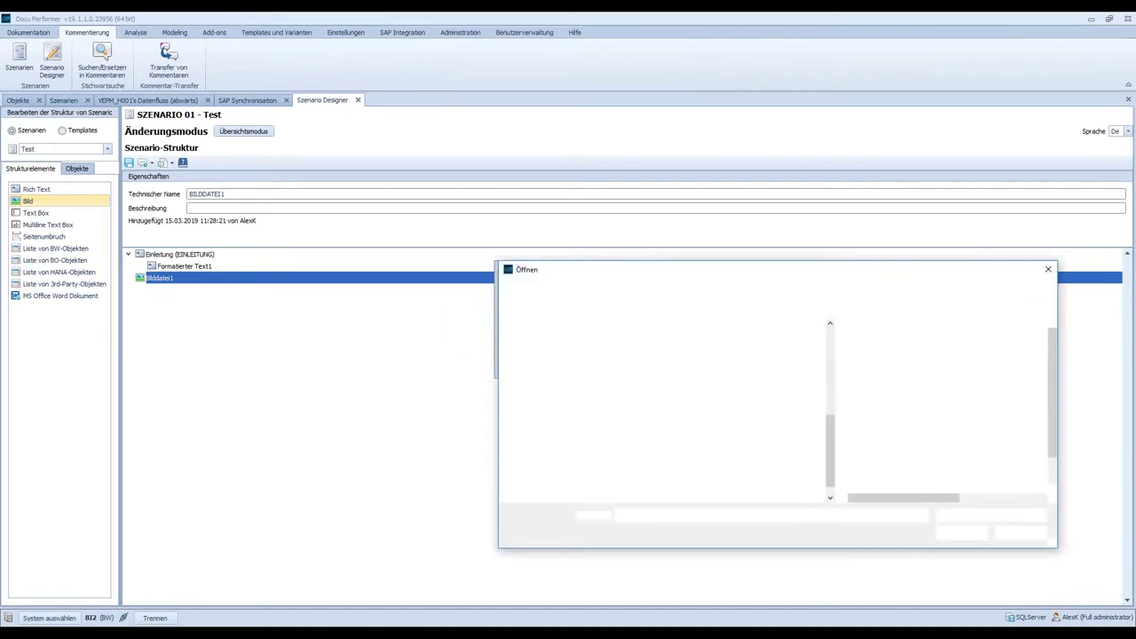
{"action": "left_click", "coordinate": [1047, 271]}
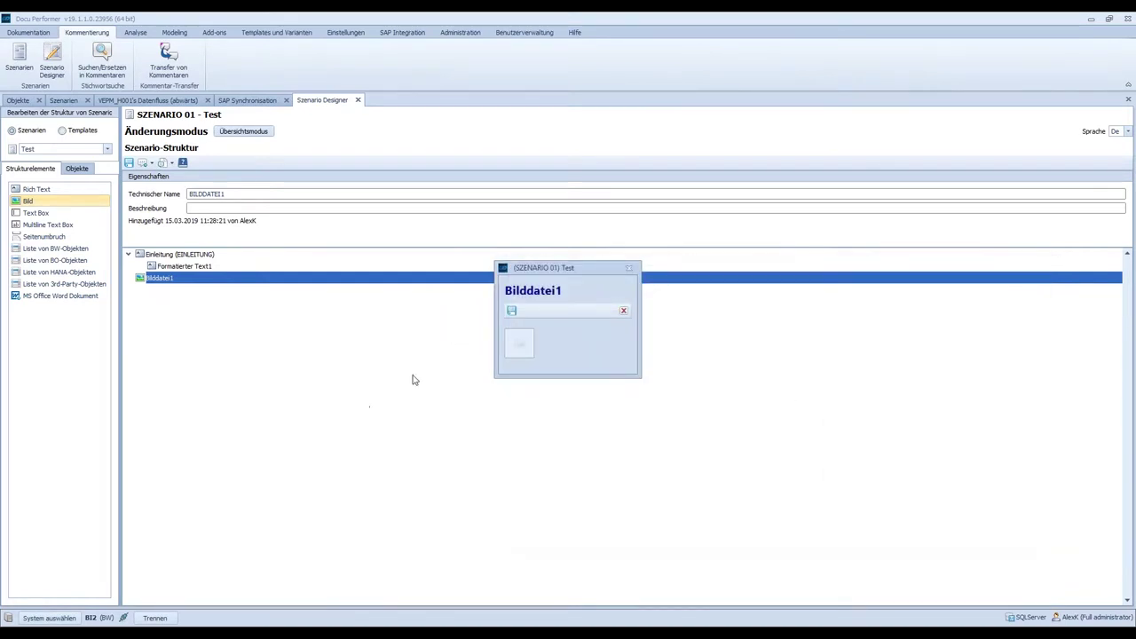
{"action": "left_click", "coordinate": [630, 269]}
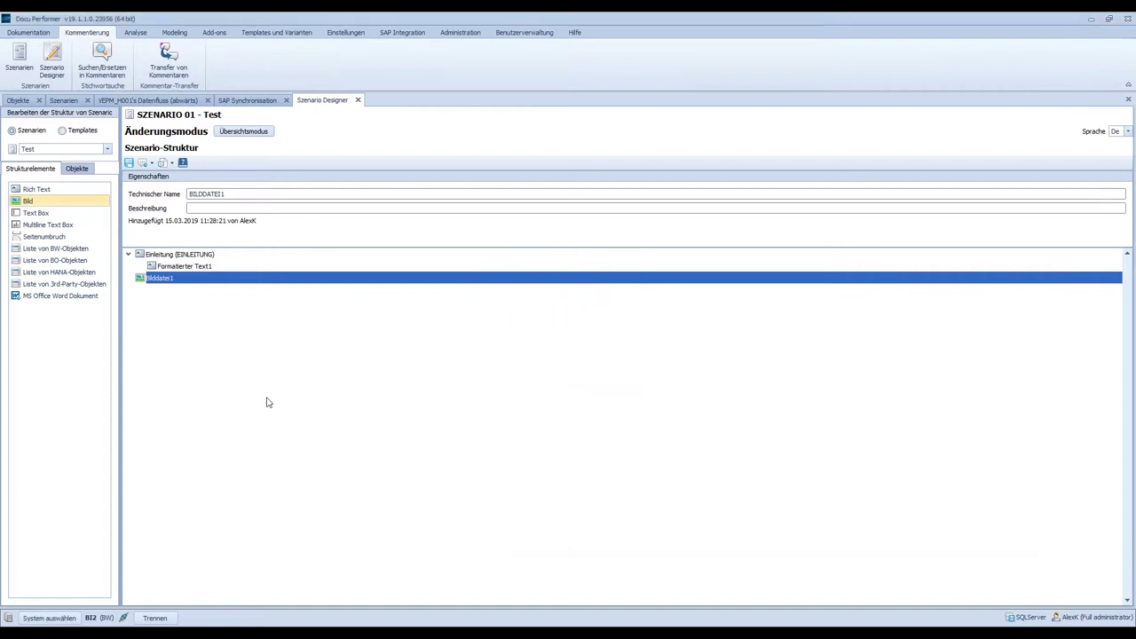
Append a Text Box, a Multiline Text Box, a Seitenumbruch and a Liste von BW-Objekten to the scenario structure
{"action": "left_click_drag", "start_coordinate": [38, 214], "coordinate": [223, 342]}
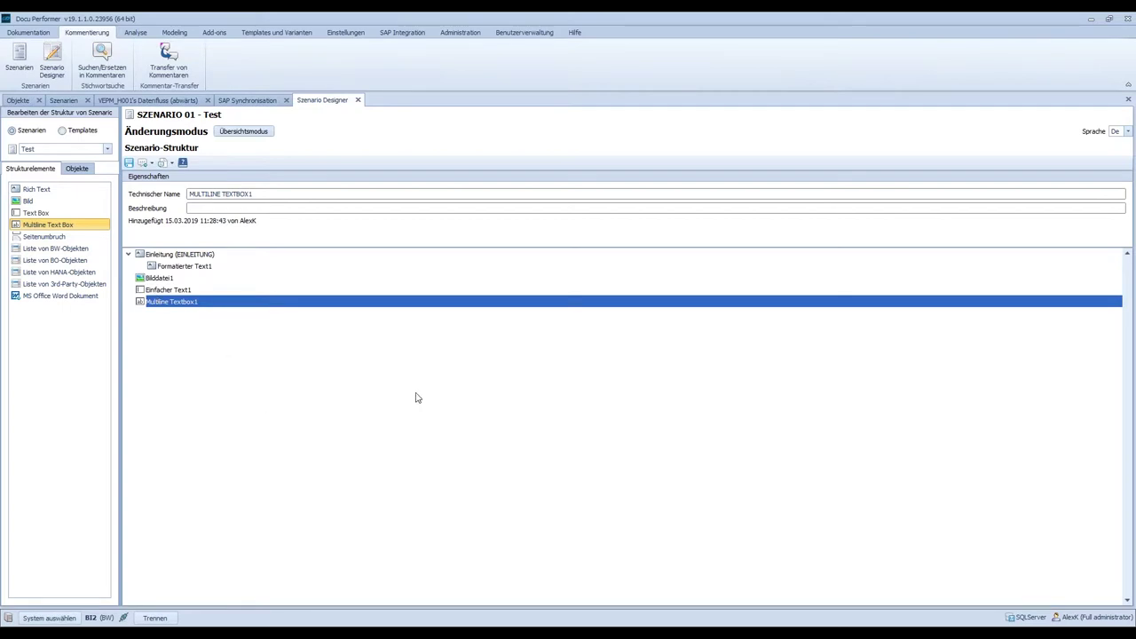
{"action": "left_click_drag", "start_coordinate": [55, 236], "coordinate": [262, 373]}
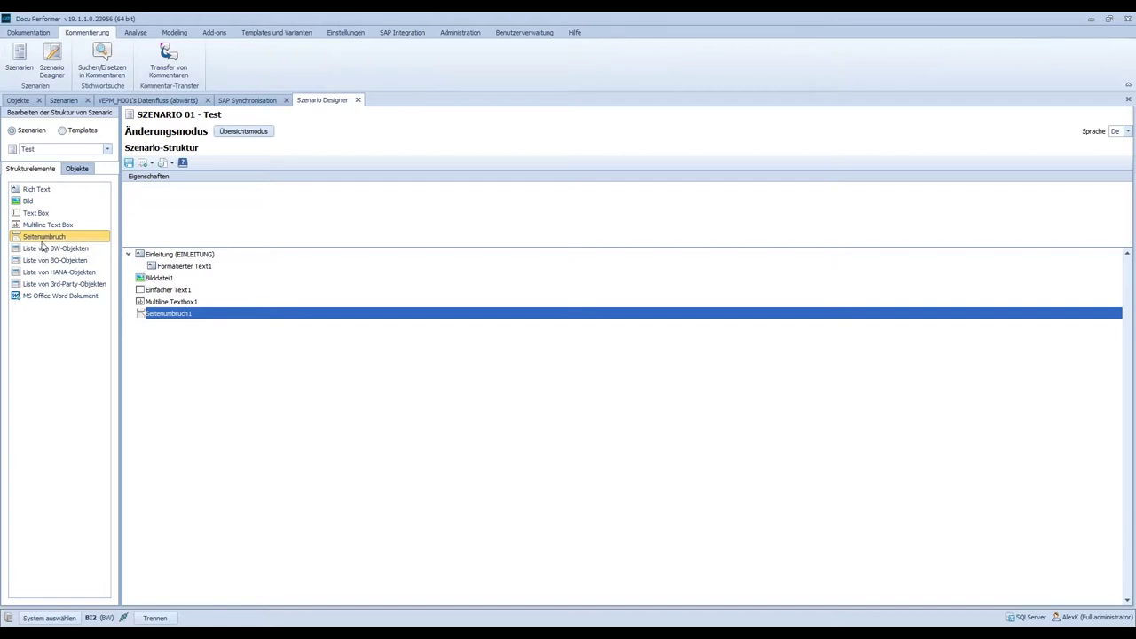
{"action": "left_click_drag", "start_coordinate": [41, 253], "coordinate": [264, 431]}
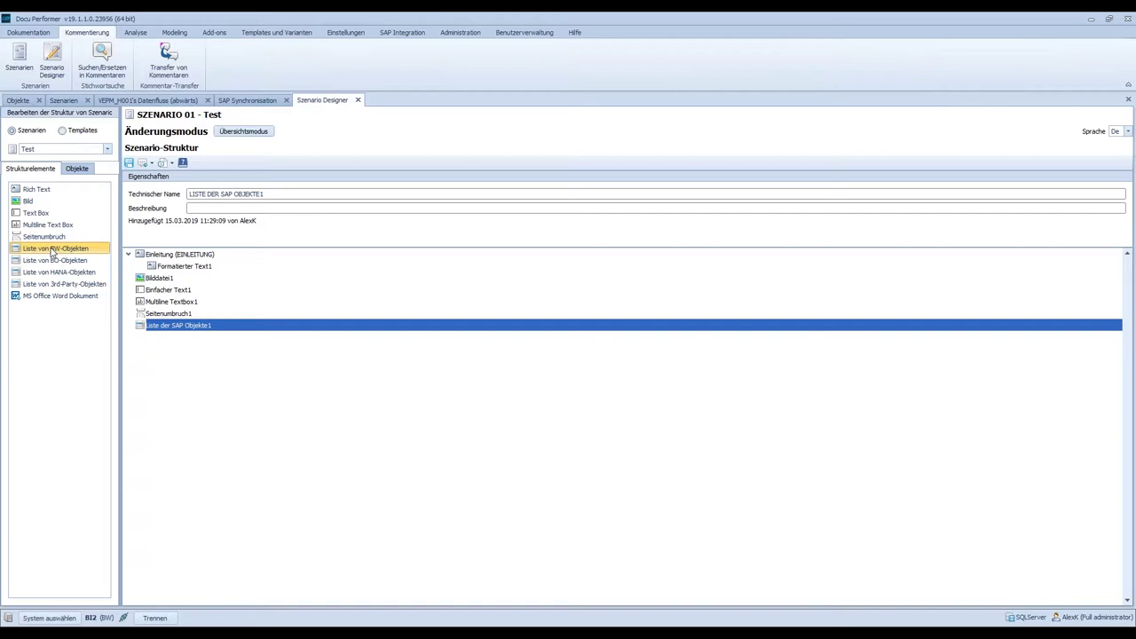
Edit the BW object list, saving the scenario as required, and choose system BI2 and object type 3.x InfoSources
{"action": "right_click", "coordinate": [218, 326]}
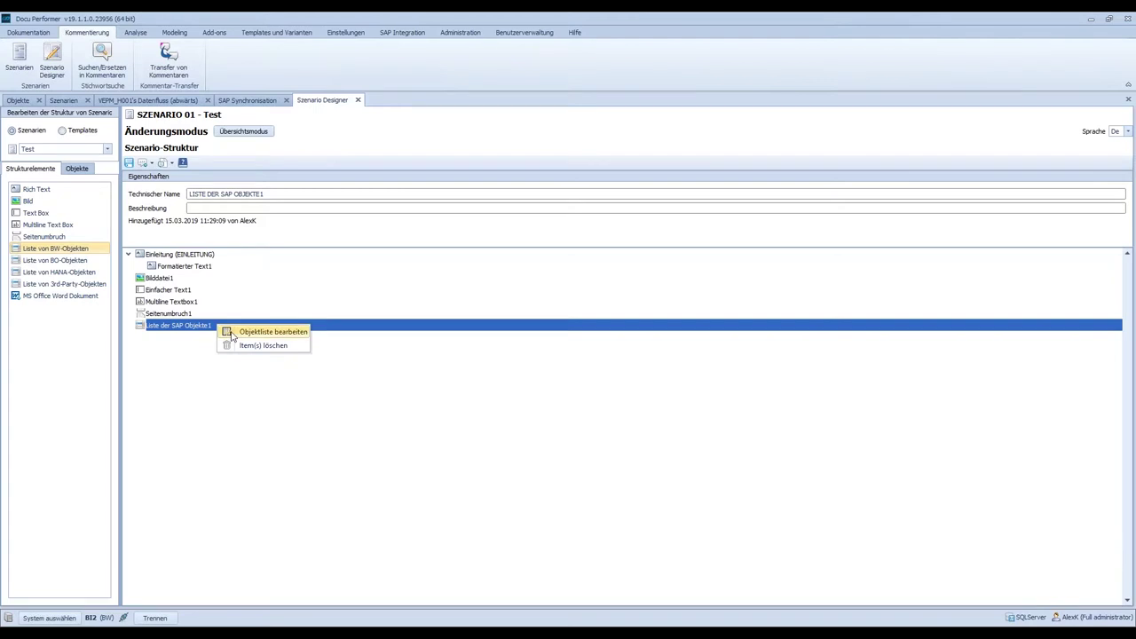
{"action": "left_click", "coordinate": [231, 334]}
{"action": "left_click", "coordinate": [541, 339]}
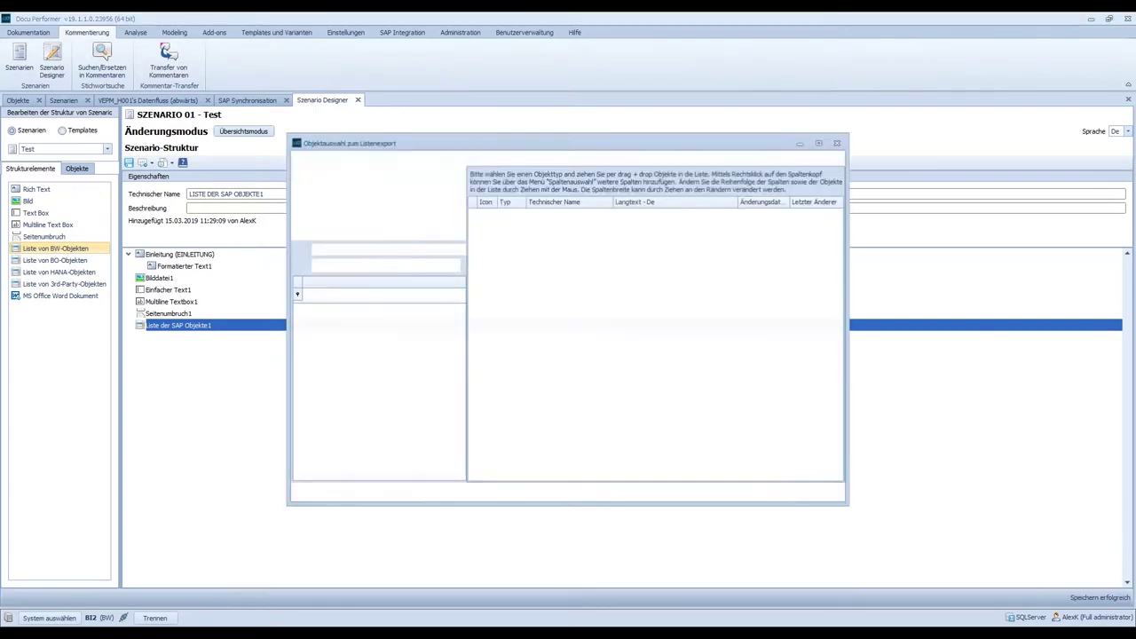
{"action": "left_click", "coordinate": [453, 191]}
{"action": "left_click", "coordinate": [388, 220]}
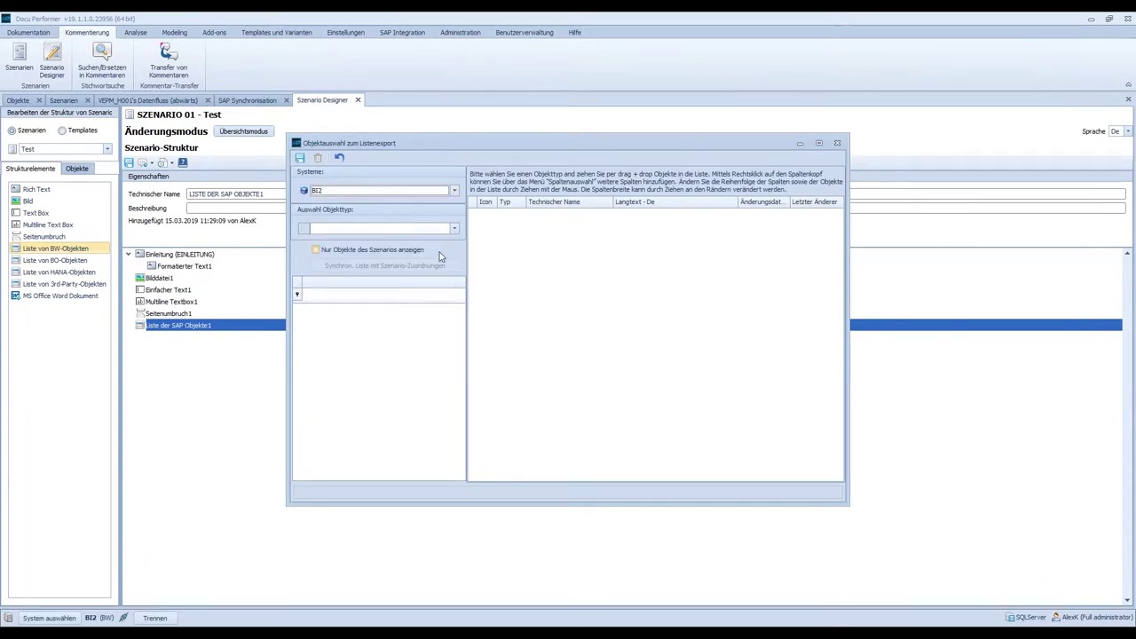
{"action": "left_click", "coordinate": [454, 229]}
{"action": "left_click", "coordinate": [399, 257]}
Add the InfoSource /IMO/8PCA_D04 to the export list, remove it again, and close the object selection with its changes saved
{"action": "left_click_drag", "start_coordinate": [369, 349], "coordinate": [554, 461]}
{"action": "left_click_drag", "start_coordinate": [577, 216], "coordinate": [358, 368]}
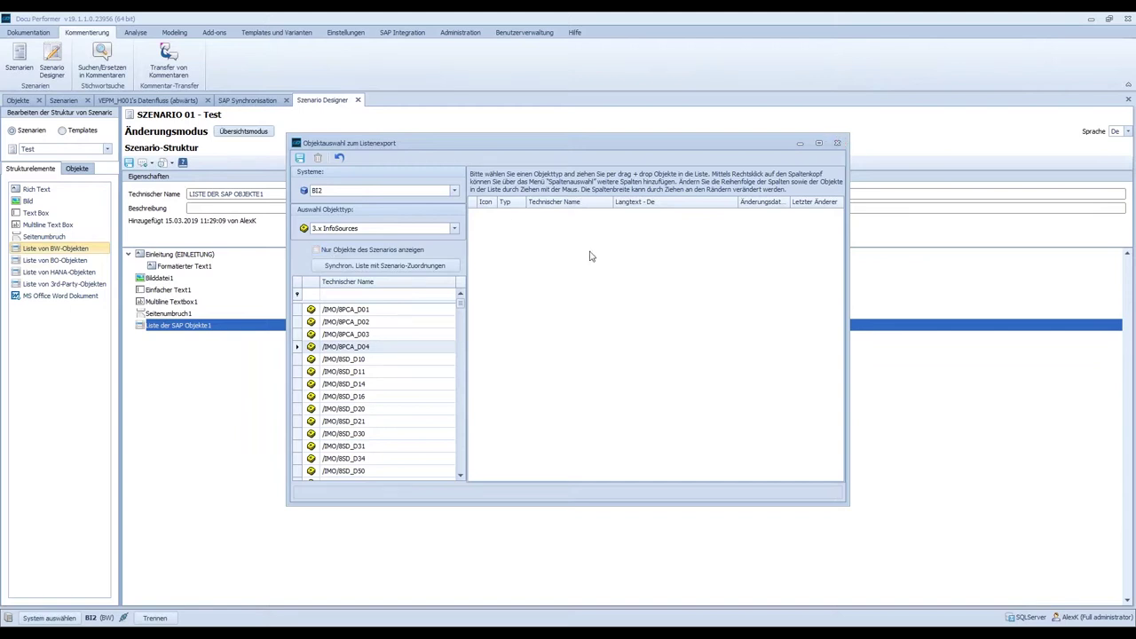
{"action": "left_click", "coordinate": [836, 143]}
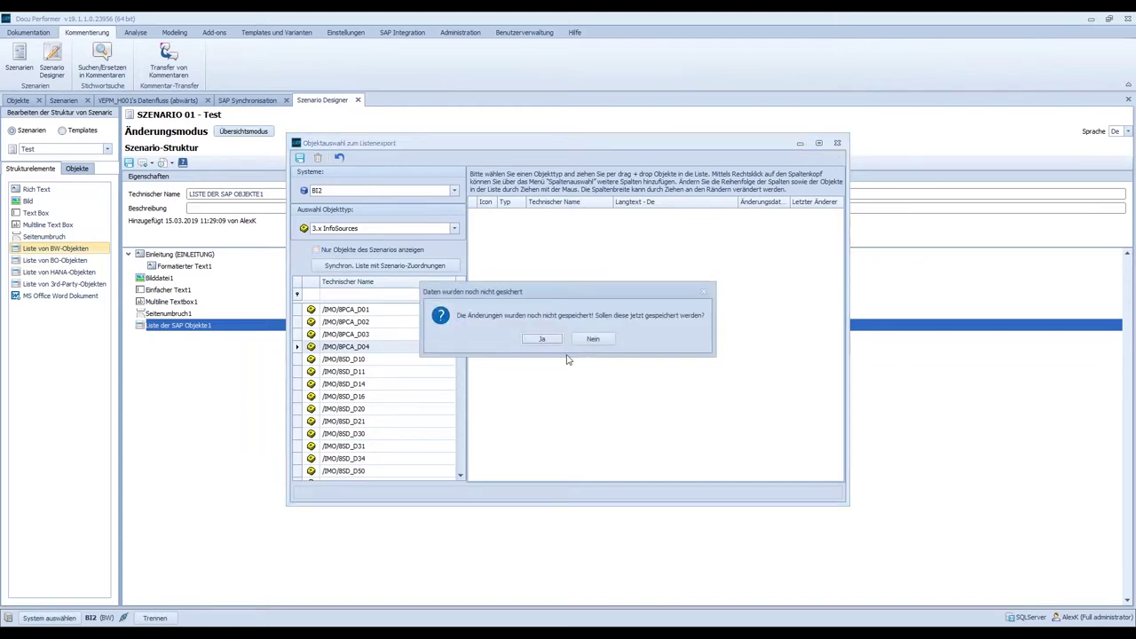
{"action": "left_click", "coordinate": [552, 345]}
Append an MS Office Word Dokument element to the structure without uploading a file, and save the scenario
{"action": "left_click_drag", "start_coordinate": [41, 295], "coordinate": [302, 443]}
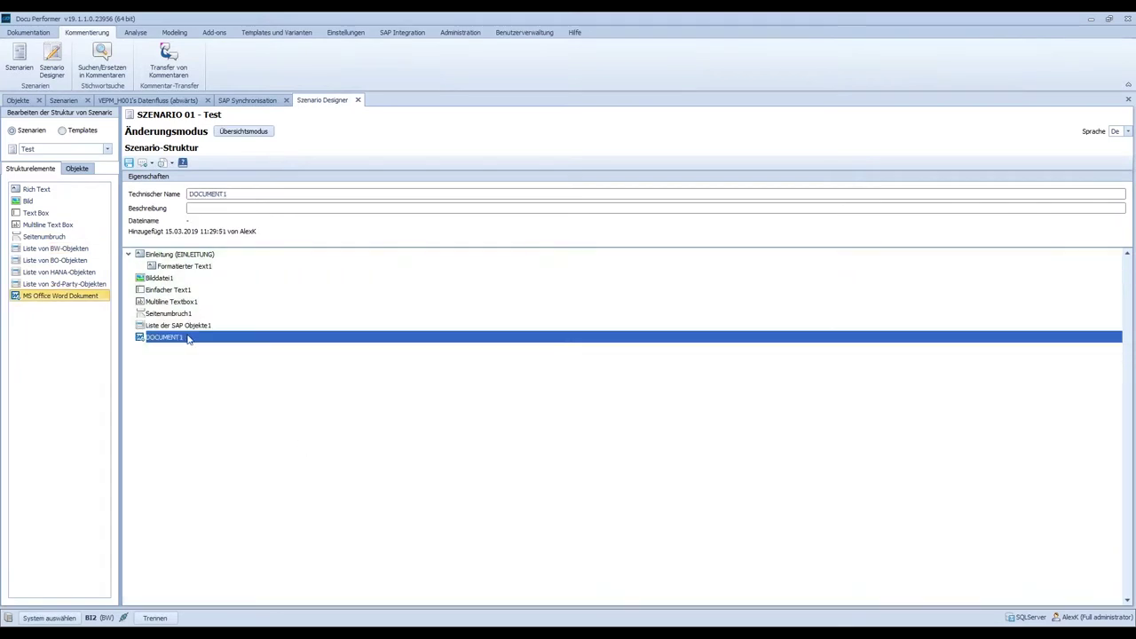
{"action": "right_click", "coordinate": [189, 337]}
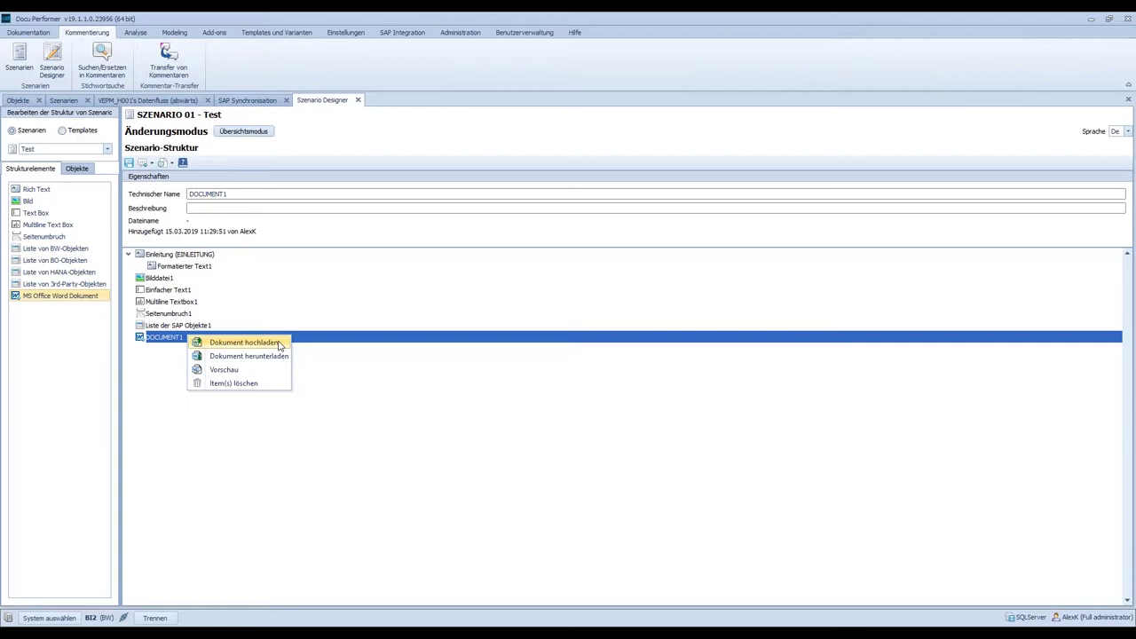
{"action": "left_click", "coordinate": [386, 459]}
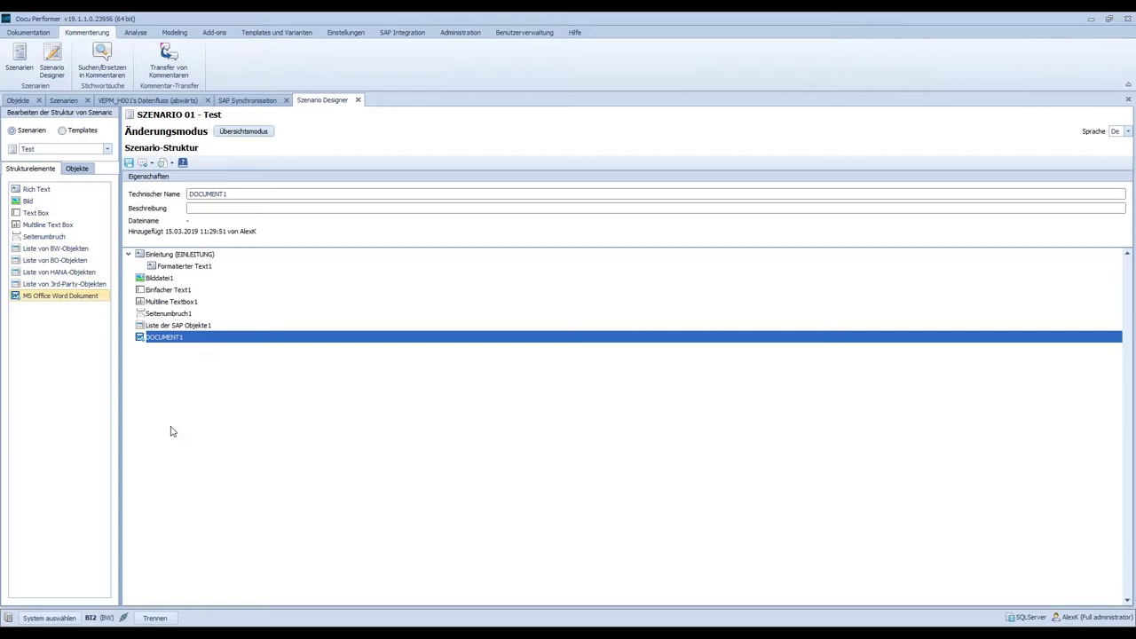
{"action": "left_click", "coordinate": [129, 165]}
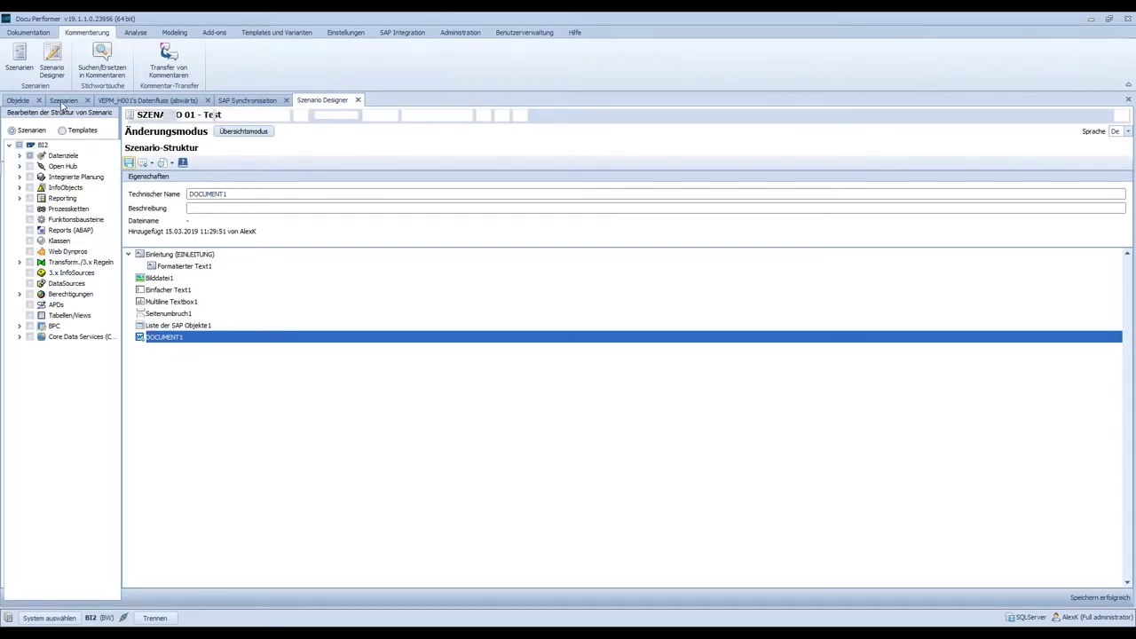
Return to the scenario overview and examine the options for saving SZENARIO 01 as a scenario template, without saving it
{"action": "left_click", "coordinate": [62, 103]}
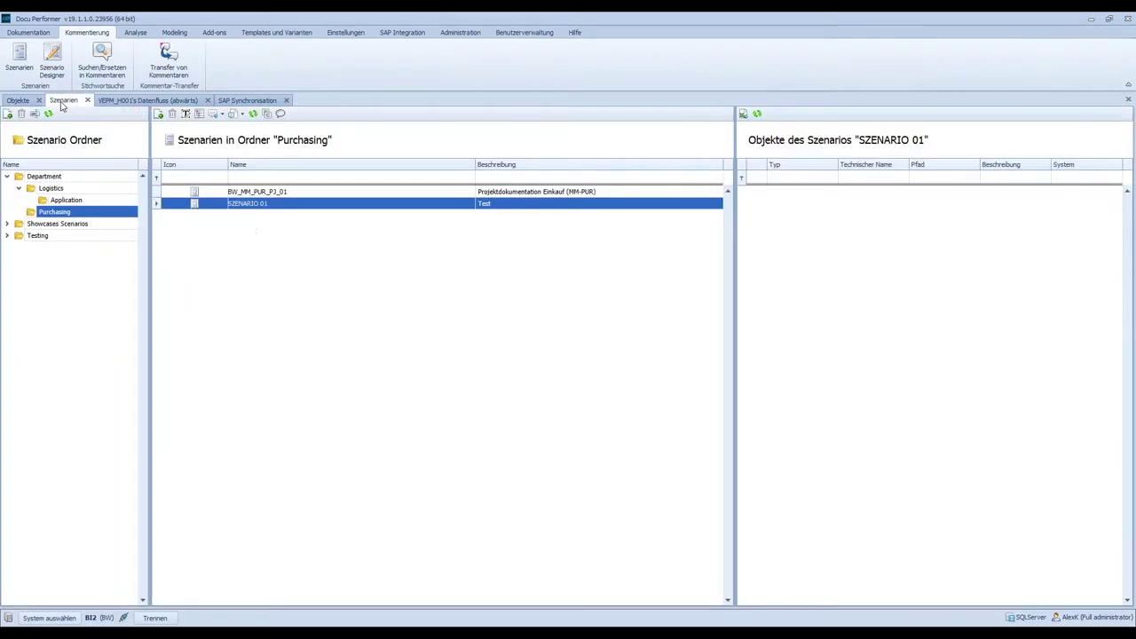
{"action": "left_click", "coordinate": [267, 114]}
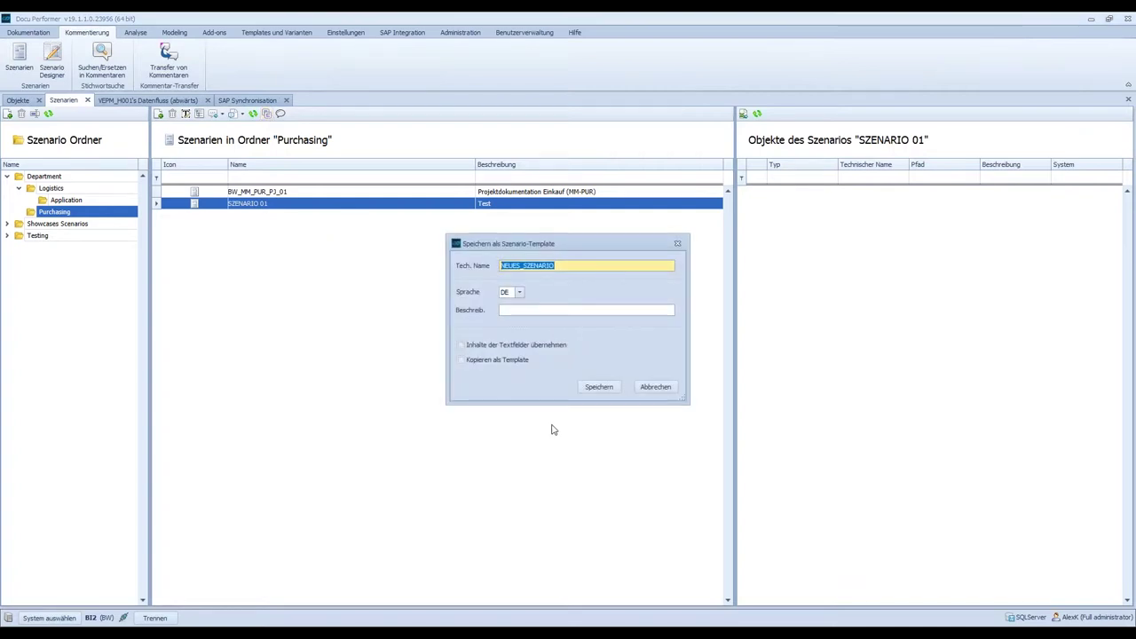
{"action": "left_click", "coordinate": [479, 347]}
{"action": "left_click", "coordinate": [486, 360]}
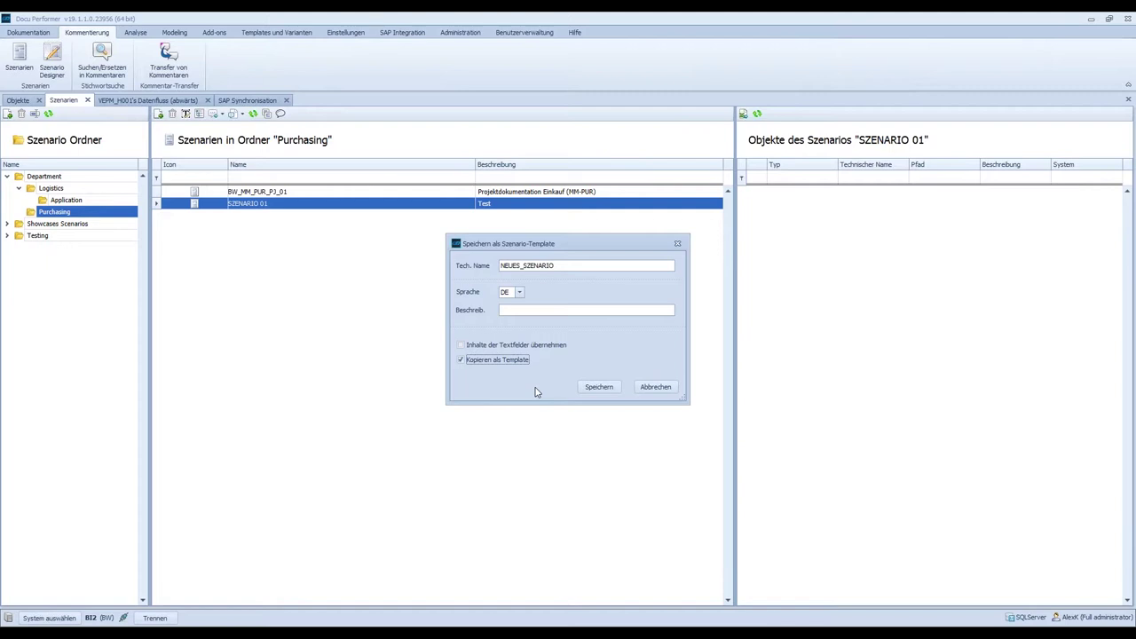
{"action": "left_click", "coordinate": [669, 387]}
Delete the scenario SZENARIO 01 from the Purchasing folder
{"action": "right_click", "coordinate": [257, 204]}
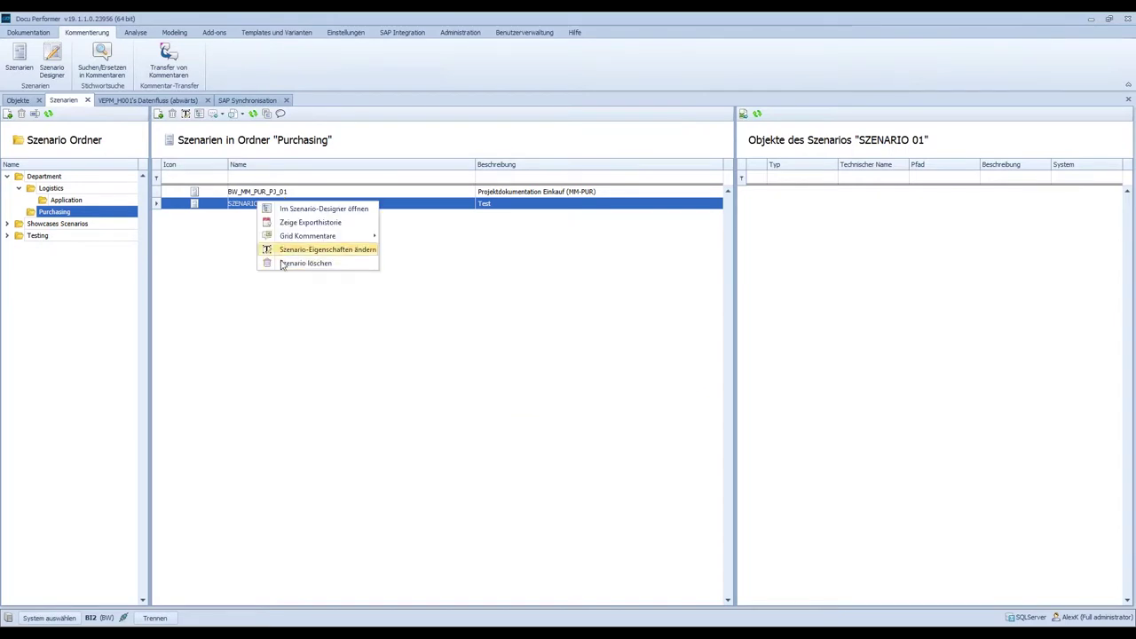
{"action": "left_click", "coordinate": [373, 265]}
{"action": "left_click", "coordinate": [540, 339]}
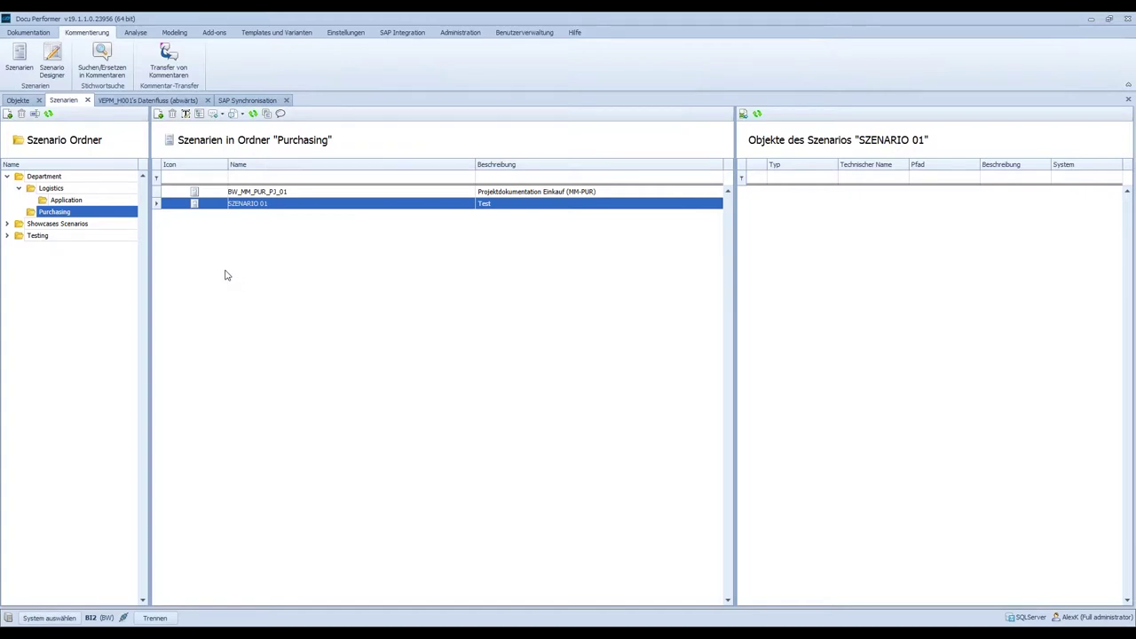
Set up a new scenario in the Purchasing folder named BW_MM_PUR_PJ_02 with the description Projektdokumentation
{"action": "left_click", "coordinate": [158, 114]}
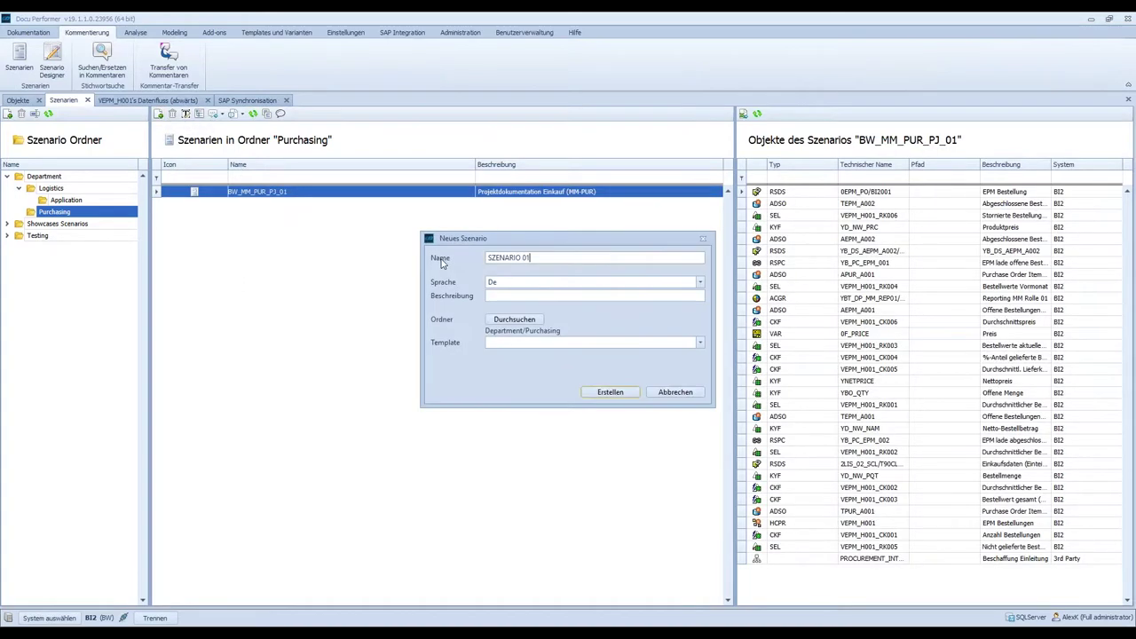
{"action": "left_click_drag", "start_coordinate": [545, 257], "coordinate": [471, 259]}
{"action": "type", "text": "BW_MM_PUR_PJ_0"}
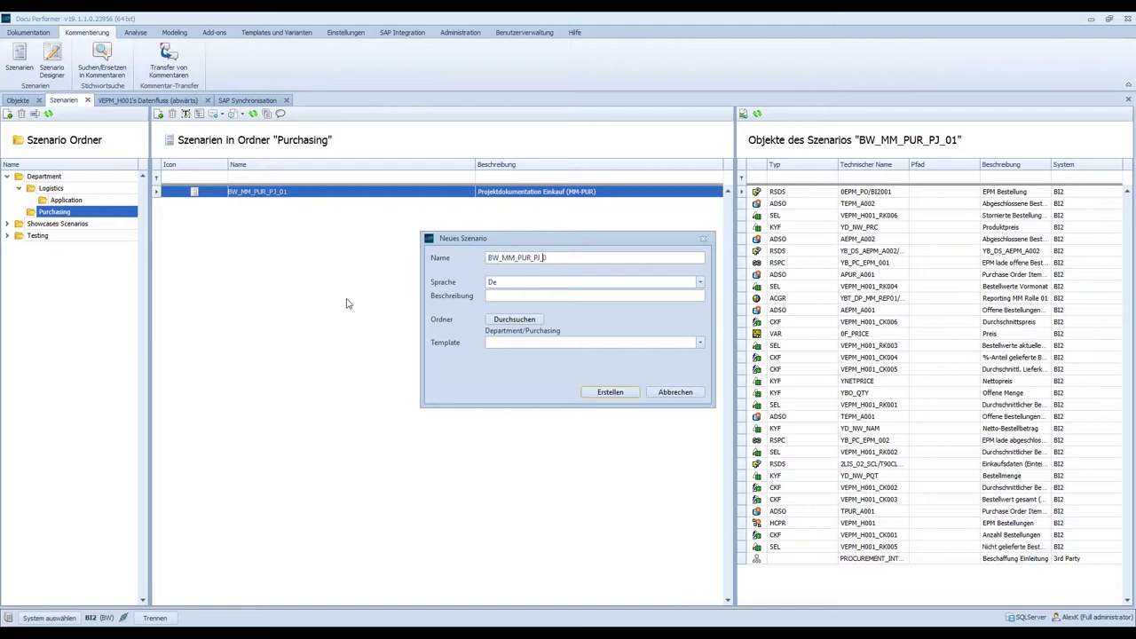
{"action": "left_click", "coordinate": [533, 295]}
{"action": "type", "text": "PUR"}
{"action": "key", "text": "BackSpace"}
{"action": "key", "text": "BackSpace"}
{"action": "key", "text": "BackSpace"}
{"action": "type", "text": "Projektdokumentation"}
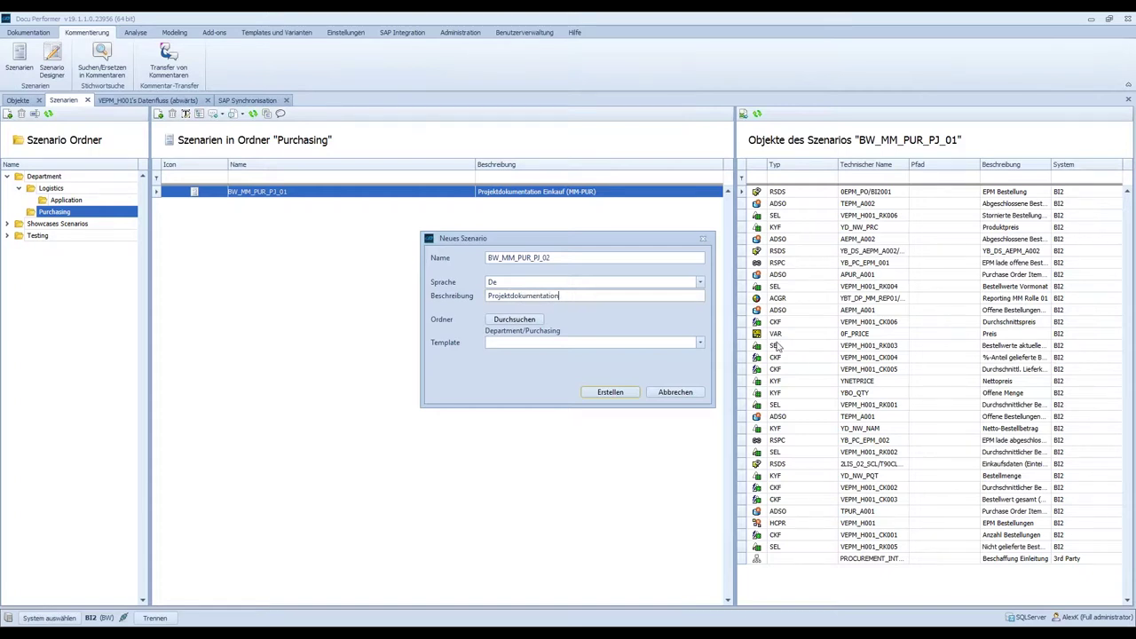
Base the new scenario on the template BW_PJ_TEMPLATE and create it
{"action": "left_click", "coordinate": [700, 345]}
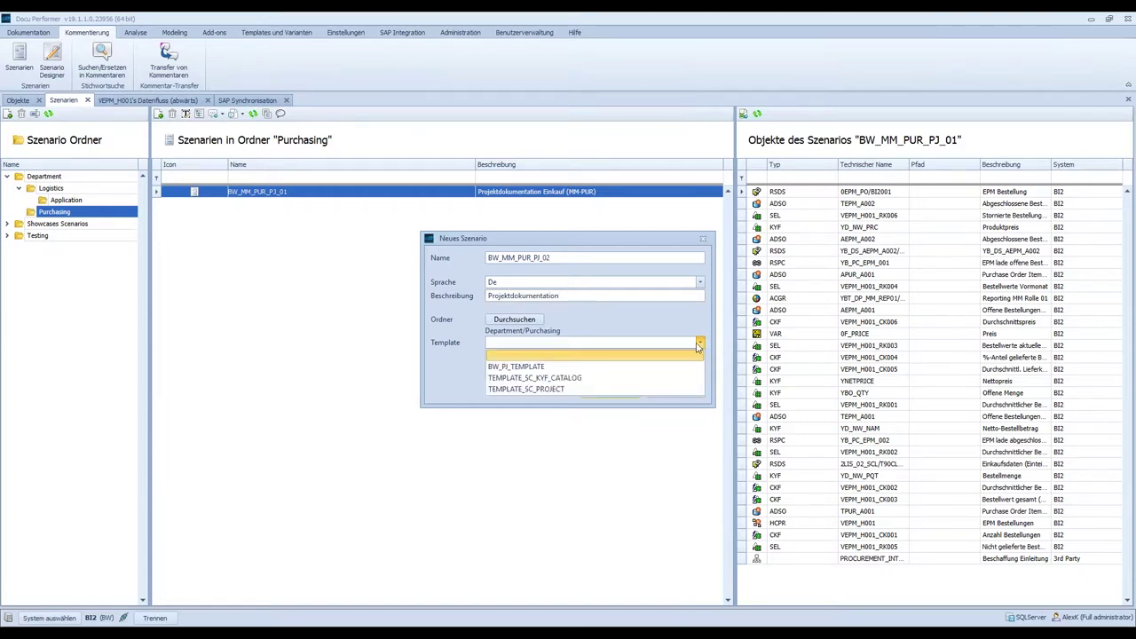
{"action": "left_click", "coordinate": [530, 367]}
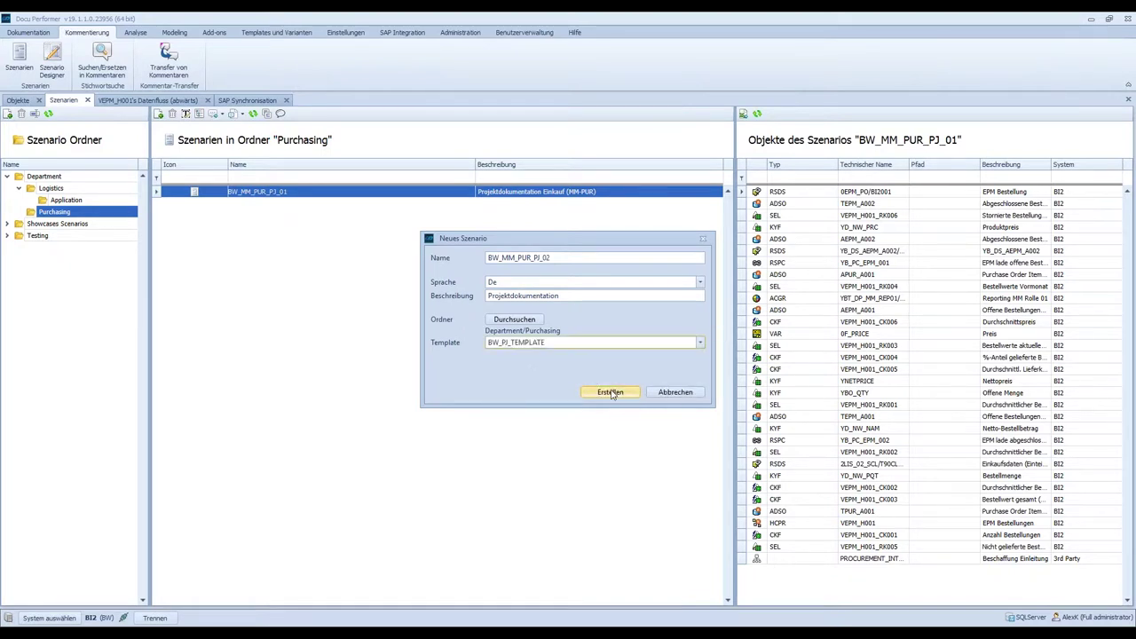
{"action": "left_click", "coordinate": [615, 394]}
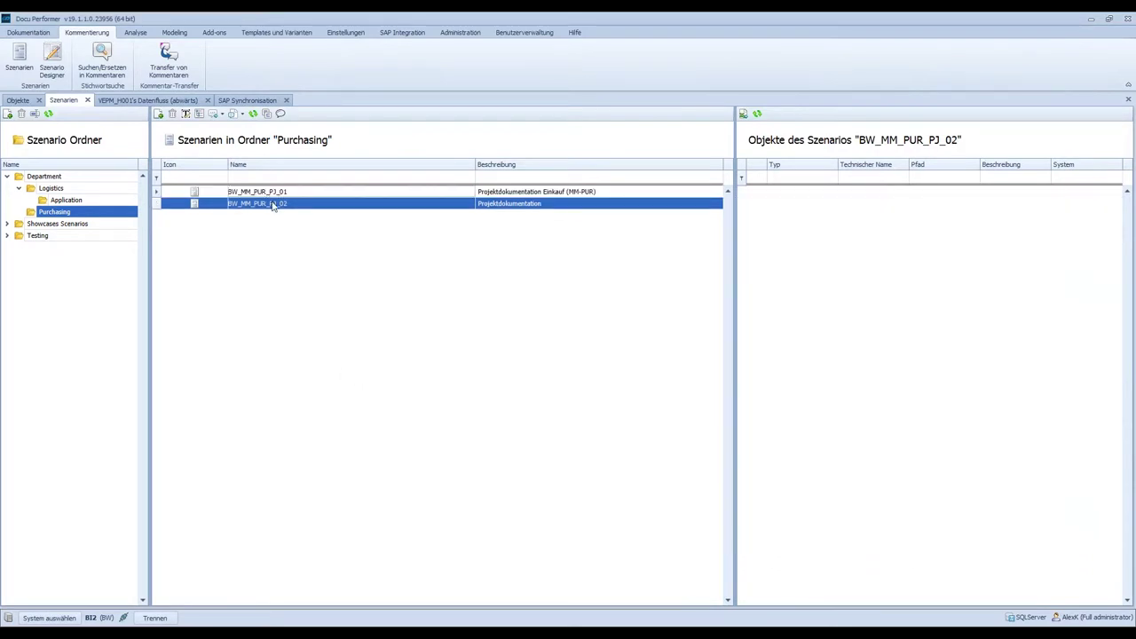
Open BW_MM_PUR_PJ_02 in the Scenario Designer and inspect its Beschaffung Einleitung and Verantwortlichkeiten elements
{"action": "double_click", "coordinate": [273, 205]}
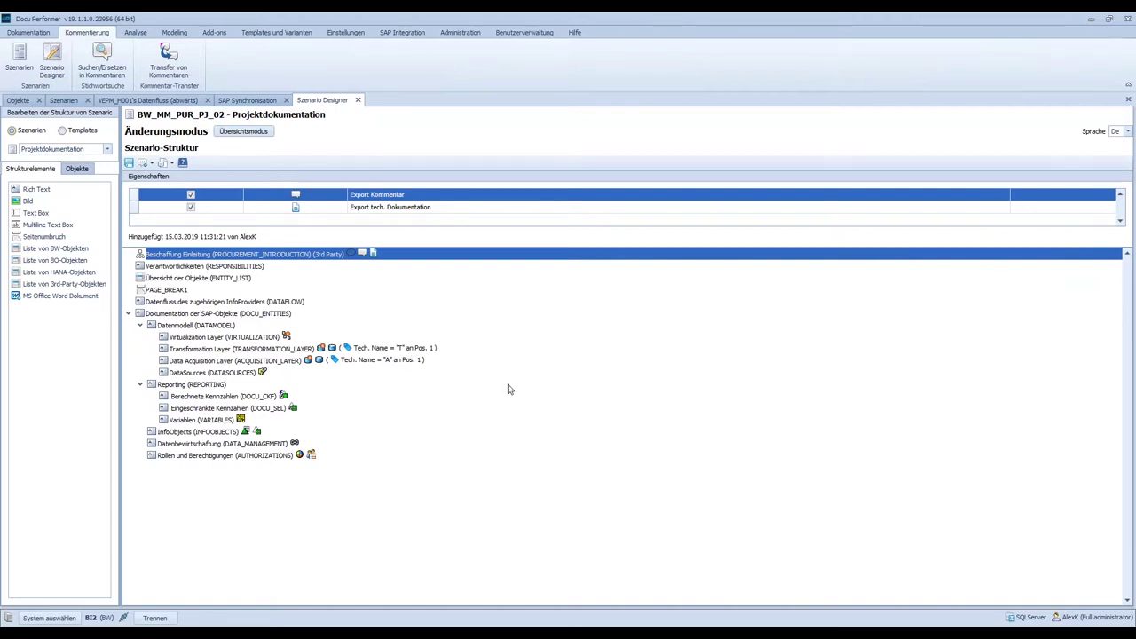
{"action": "left_click", "coordinate": [169, 267]}
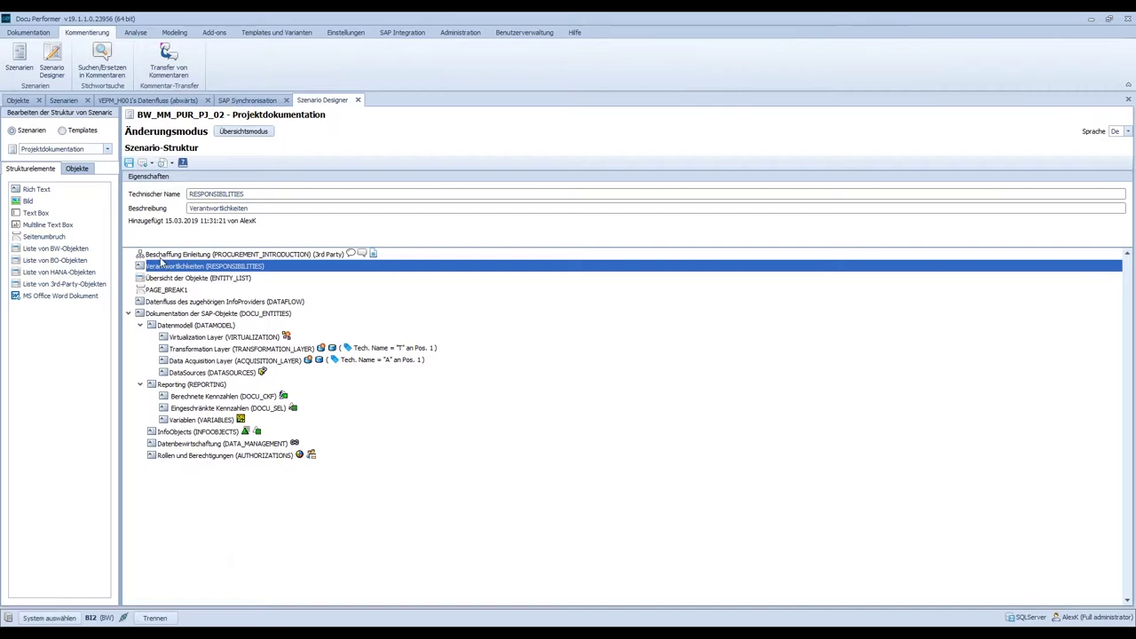
{"action": "left_click", "coordinate": [189, 255]}
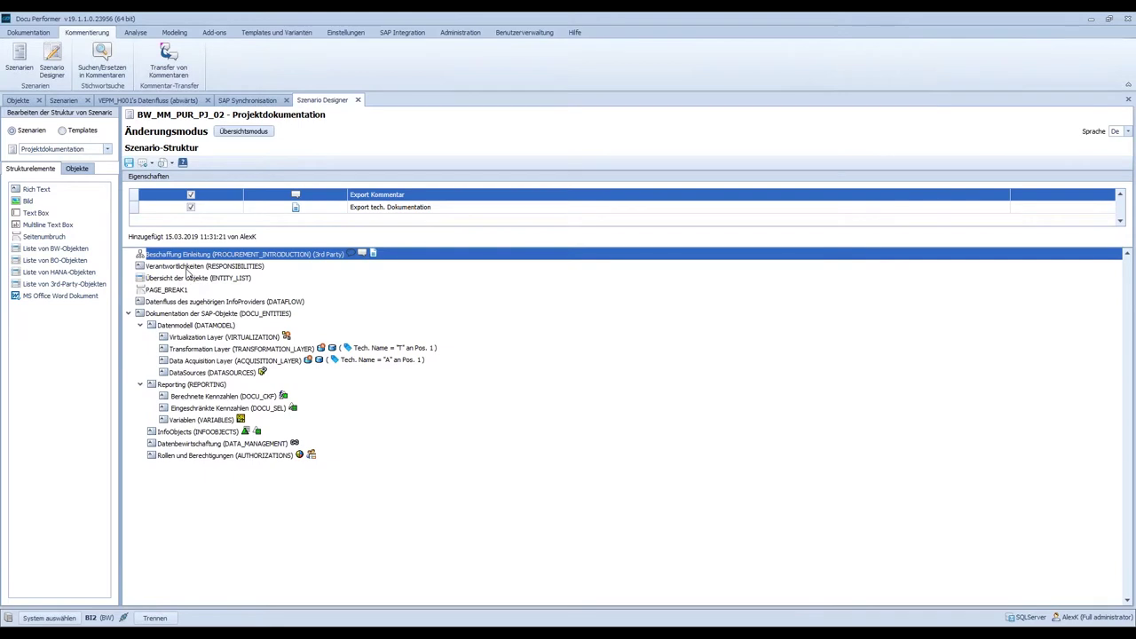
{"action": "left_click", "coordinate": [189, 268]}
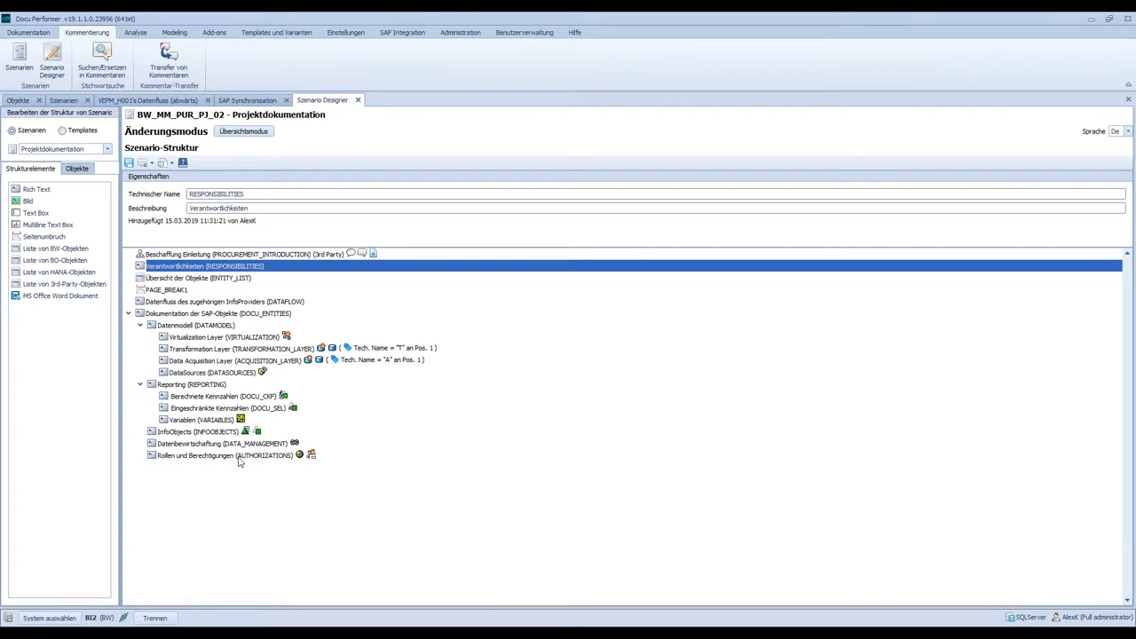
List the Advanced DSOs of system BI2 as the objects available for the scenario
{"action": "left_click", "coordinate": [78, 168]}
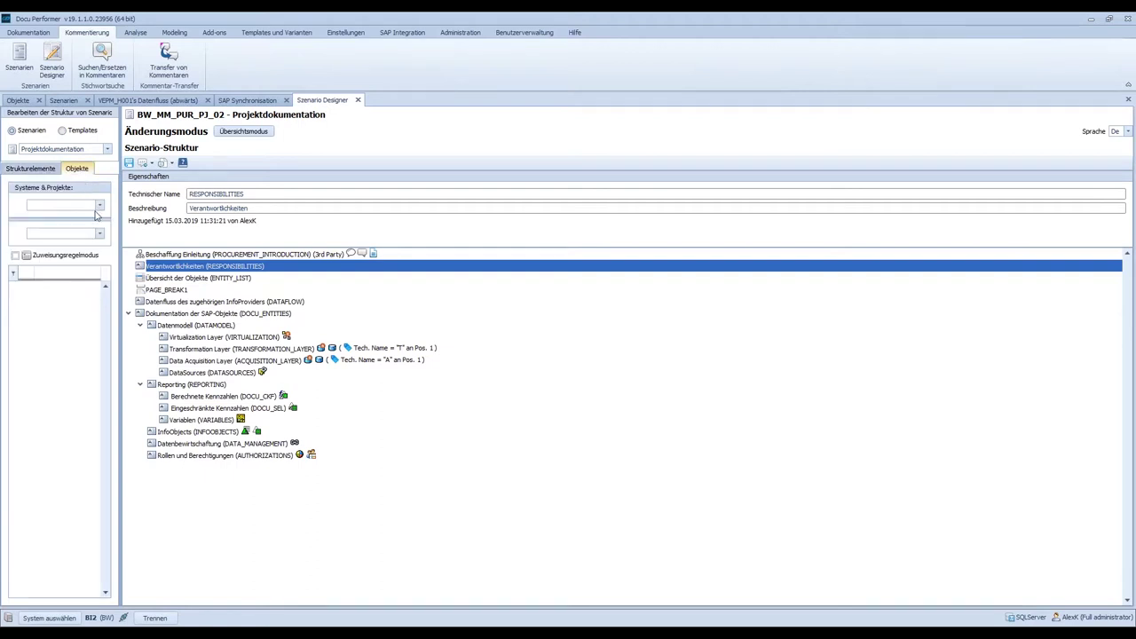
{"action": "left_click", "coordinate": [100, 205]}
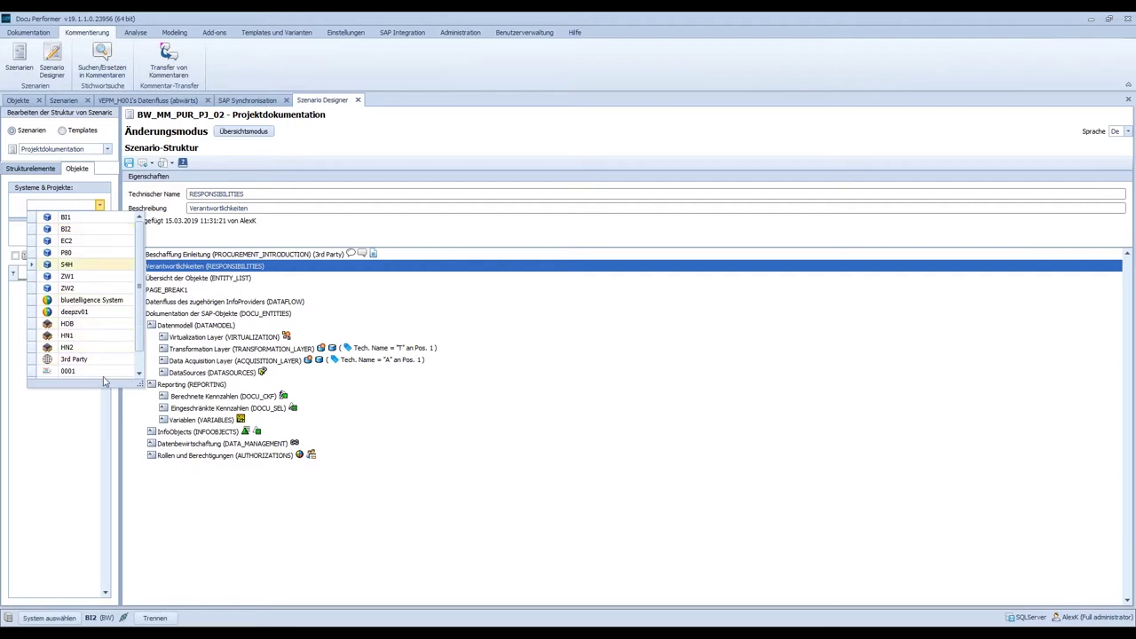
{"action": "left_click", "coordinate": [75, 229]}
{"action": "left_click", "coordinate": [100, 243]}
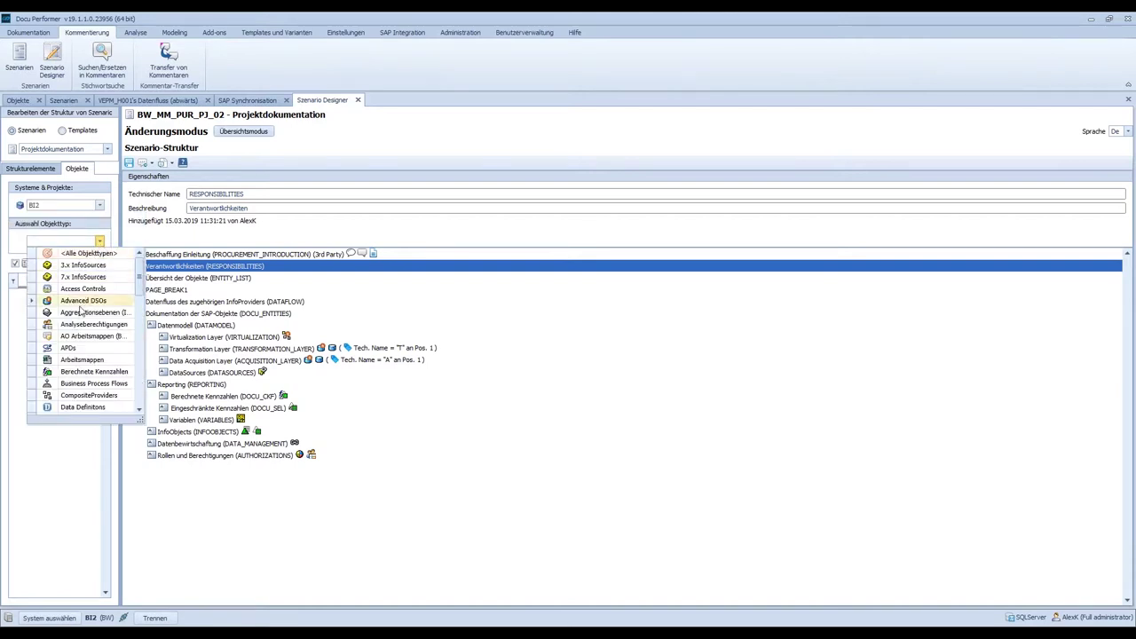
{"action": "mouse_move", "coordinate": [139, 284]}
{"action": "left_mouse_down"}
{"action": "mouse_move", "coordinate": [140, 377]}
{"action": "mouse_move", "coordinate": [140, 267]}
{"action": "left_mouse_up"}
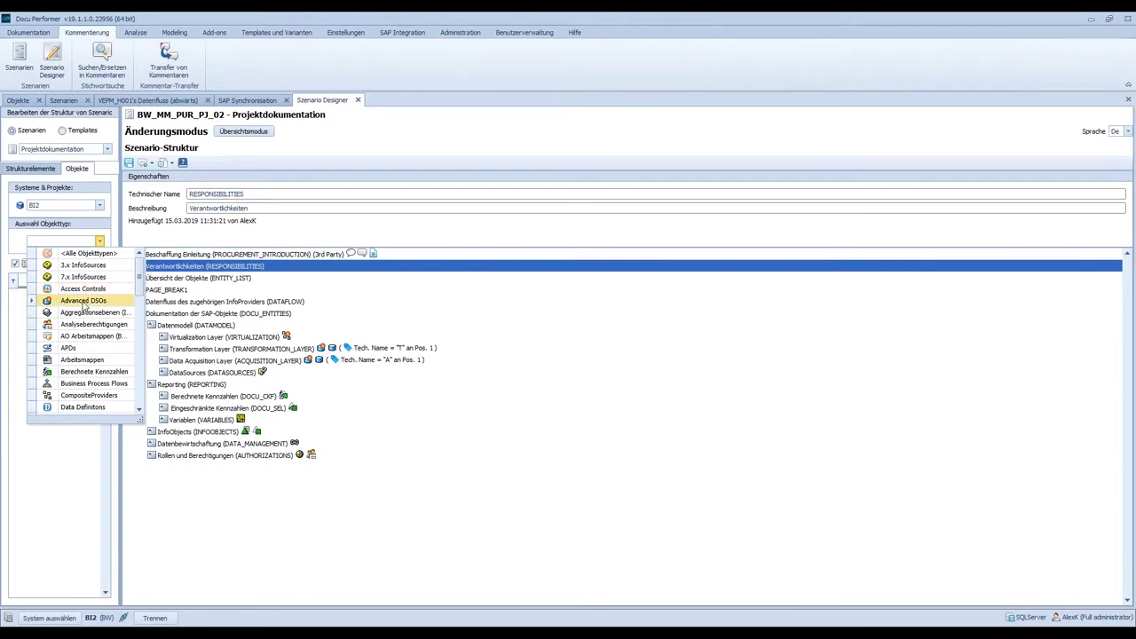
{"action": "left_click", "coordinate": [84, 301]}
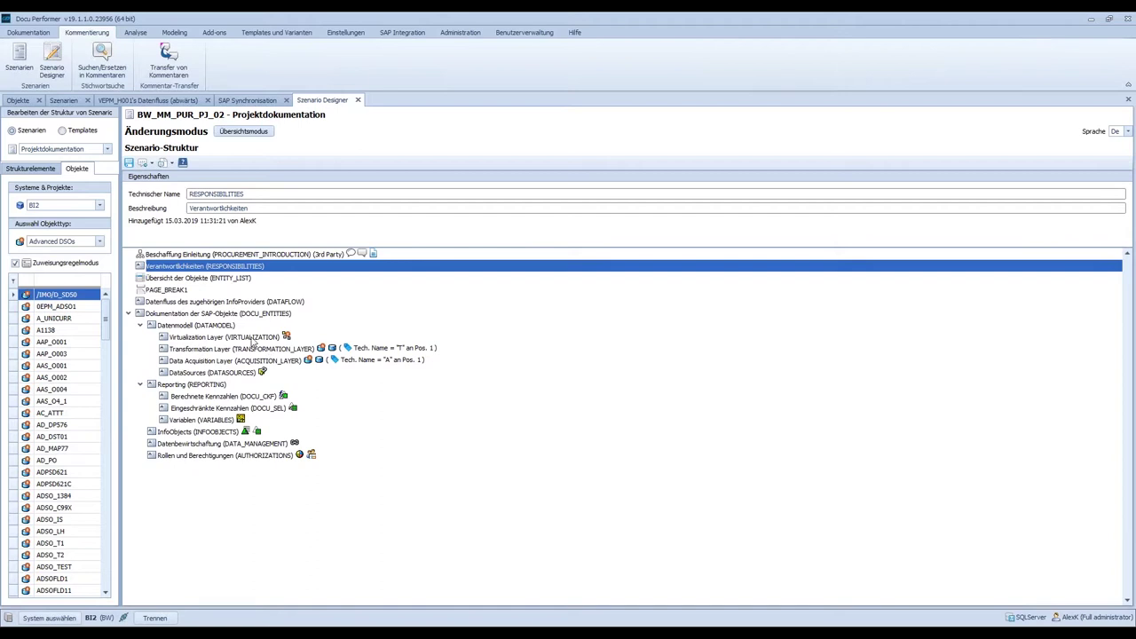
Add the Advanced DSO A1138 to the scenario structure using the assignment rule mode, and remove it again
{"action": "left_click_drag", "start_coordinate": [44, 329], "coordinate": [299, 544]}
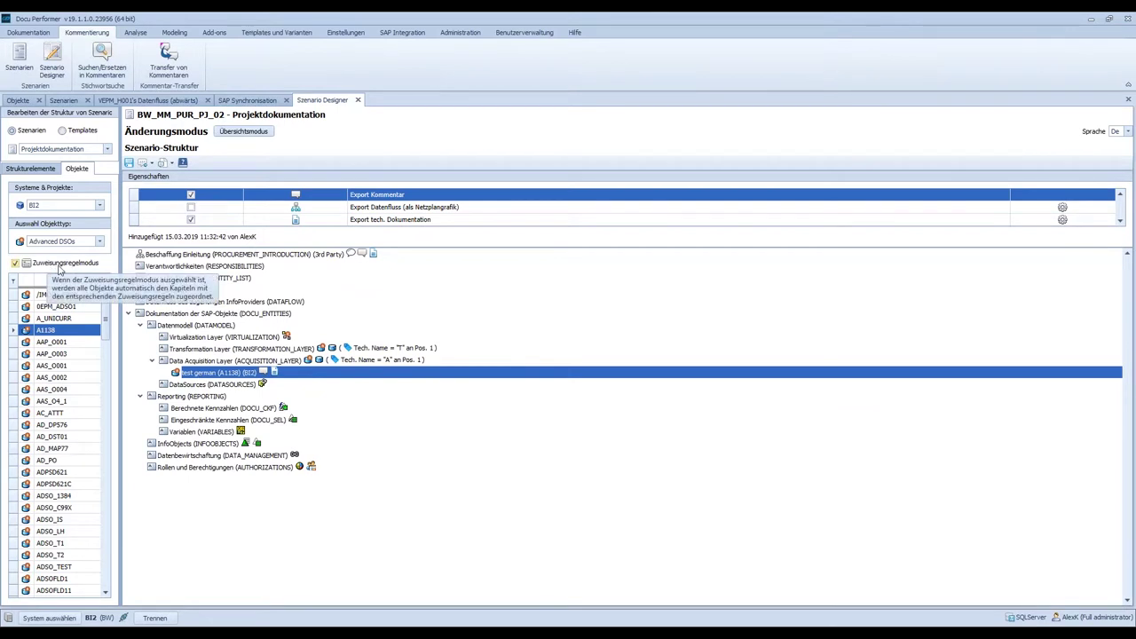
{"action": "left_click_drag", "start_coordinate": [202, 379], "coordinate": [76, 377]}
{"action": "left_click", "coordinate": [541, 338]}
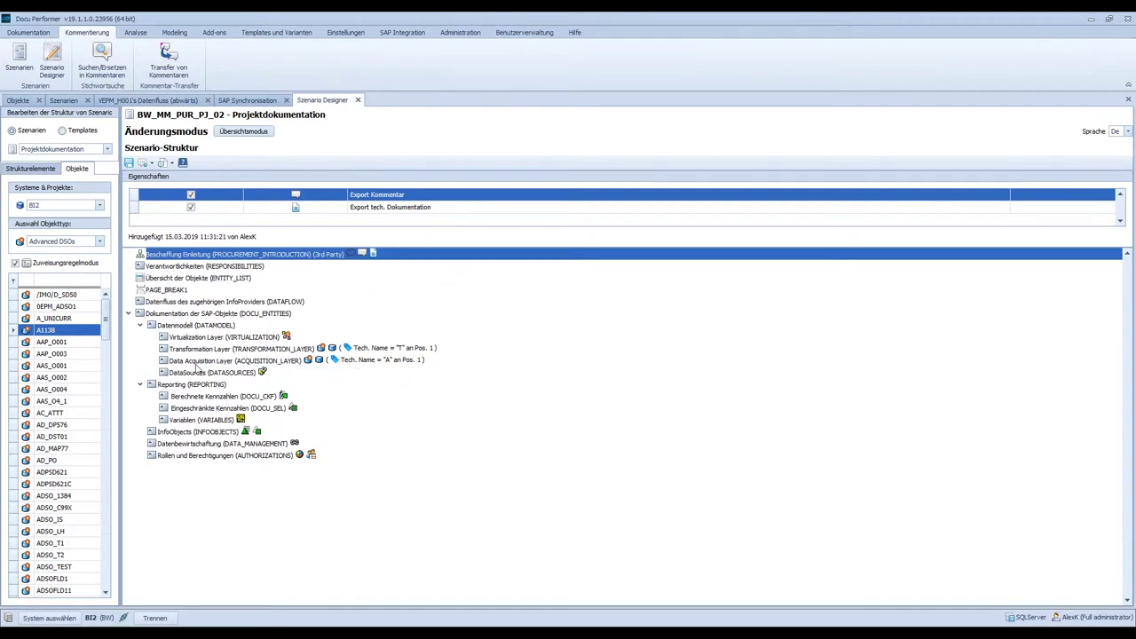
Examine the Data Acquisition Layer chapter's assignment rules without changing them, and view the Transformation Layer and Virtualization Layer chapters
{"action": "left_click", "coordinate": [197, 364]}
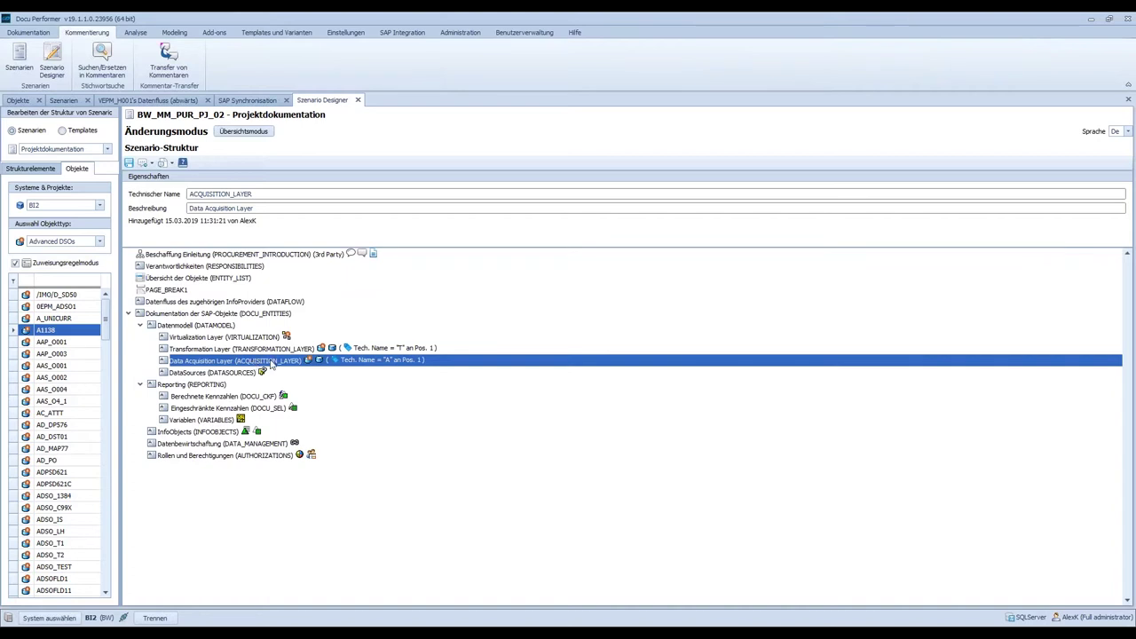
{"action": "right_click", "coordinate": [293, 364]}
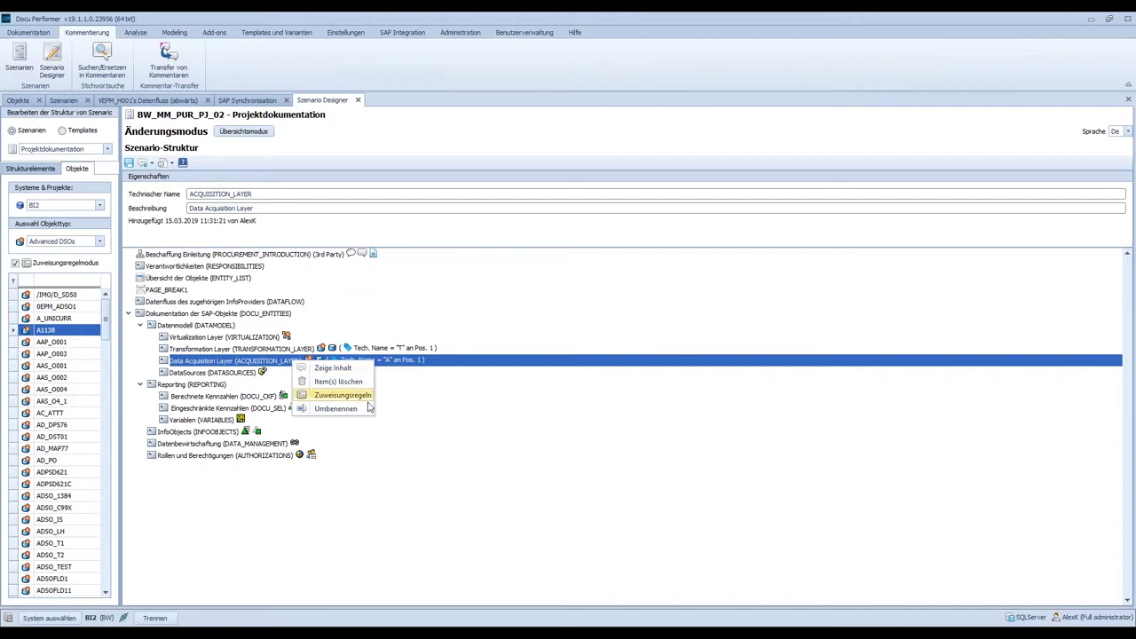
{"action": "left_click", "coordinate": [345, 404]}
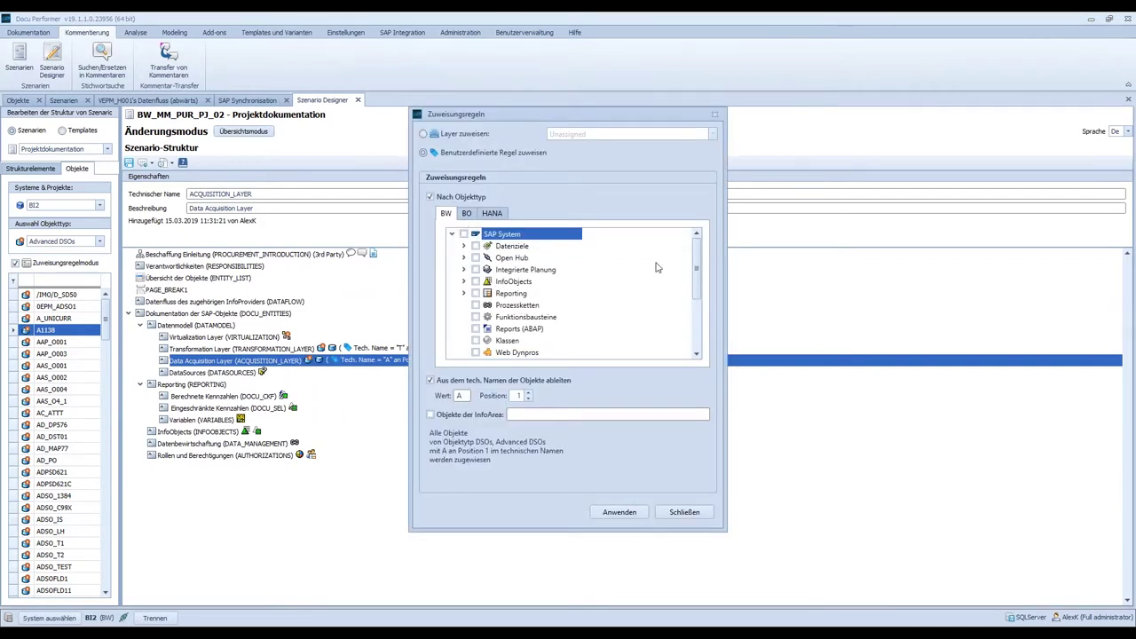
{"action": "left_click", "coordinate": [464, 246]}
{"action": "left_click_drag", "start_coordinate": [697, 258], "coordinate": [698, 282]}
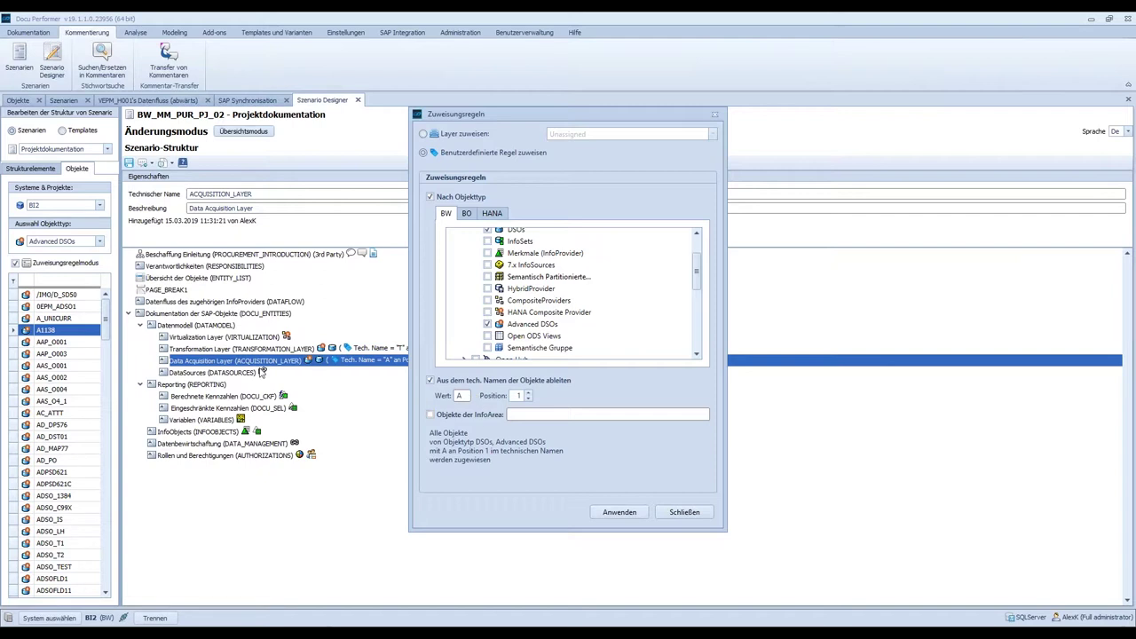
{"action": "left_click", "coordinate": [683, 512]}
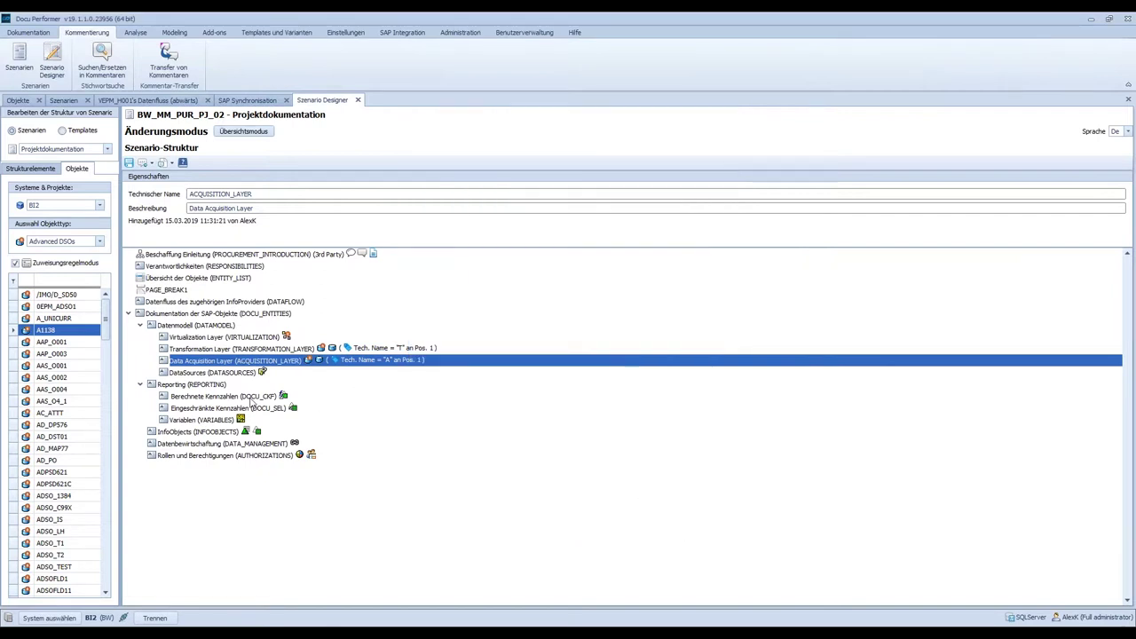
{"action": "left_click", "coordinate": [193, 351]}
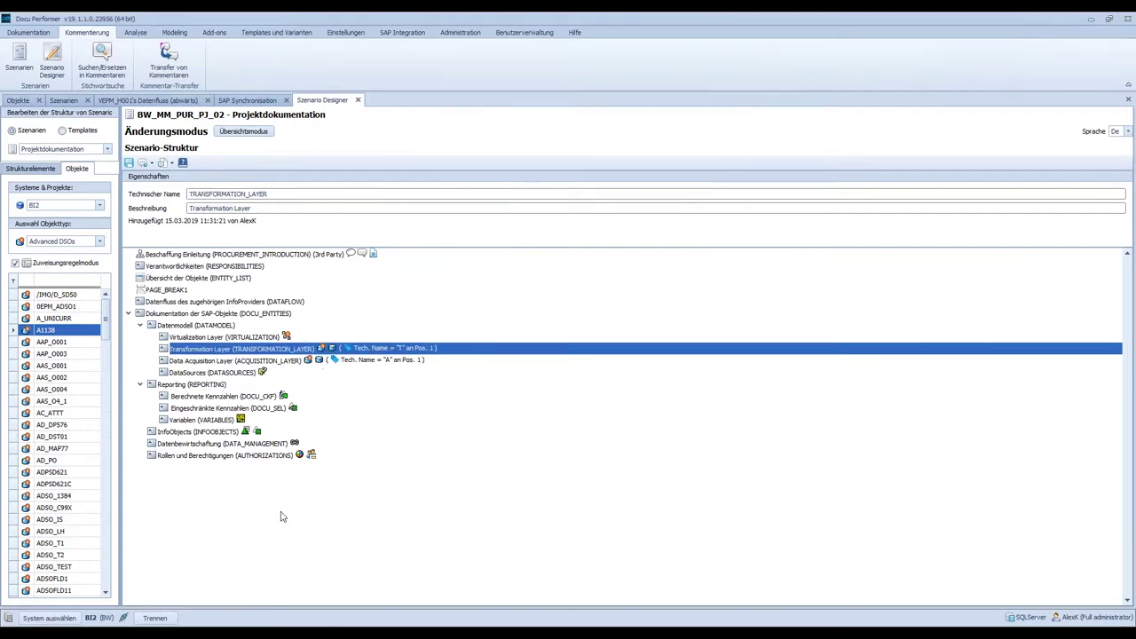
{"action": "left_click", "coordinate": [194, 338]}
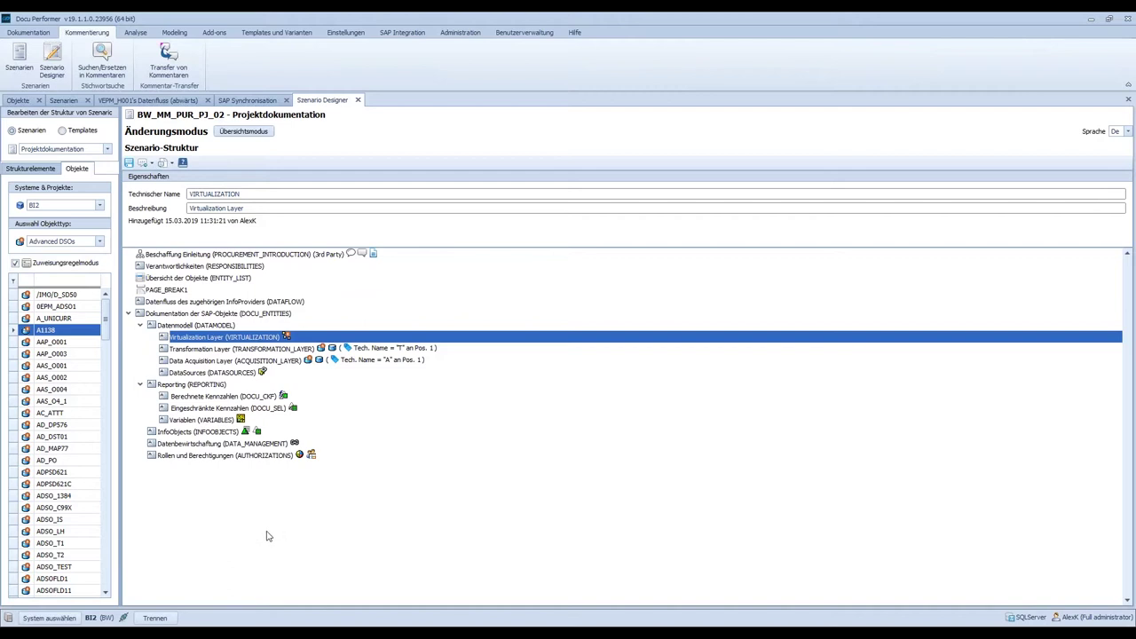
Display the data flow of the HCPR object VEPM_H001 from the object list
{"action": "left_click", "coordinate": [126, 101]}
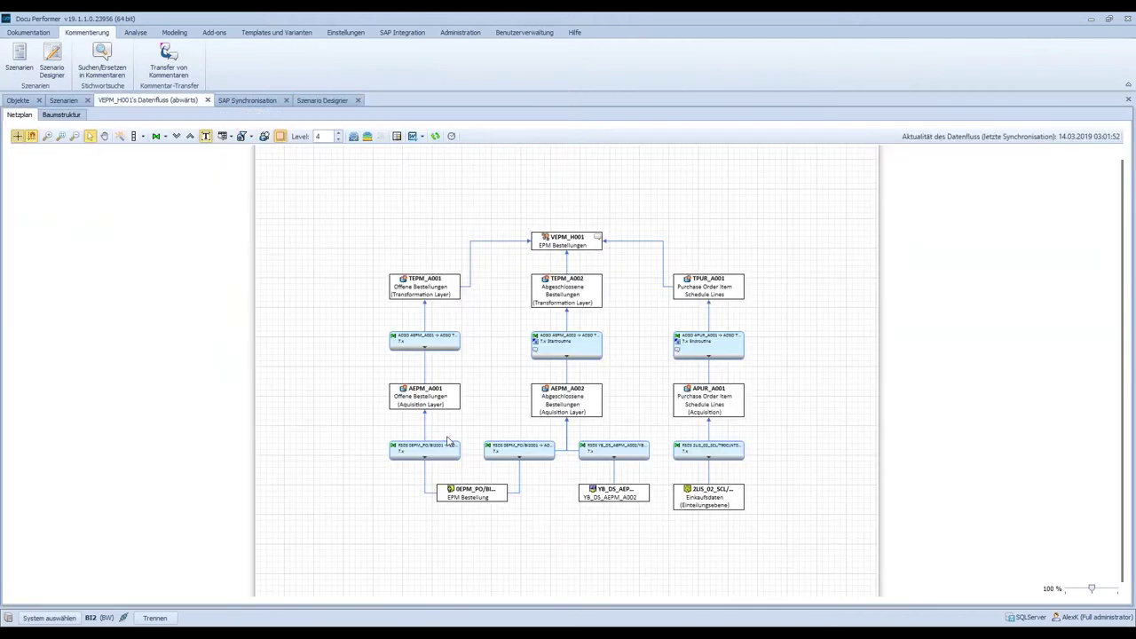
{"action": "left_click", "coordinate": [17, 100]}
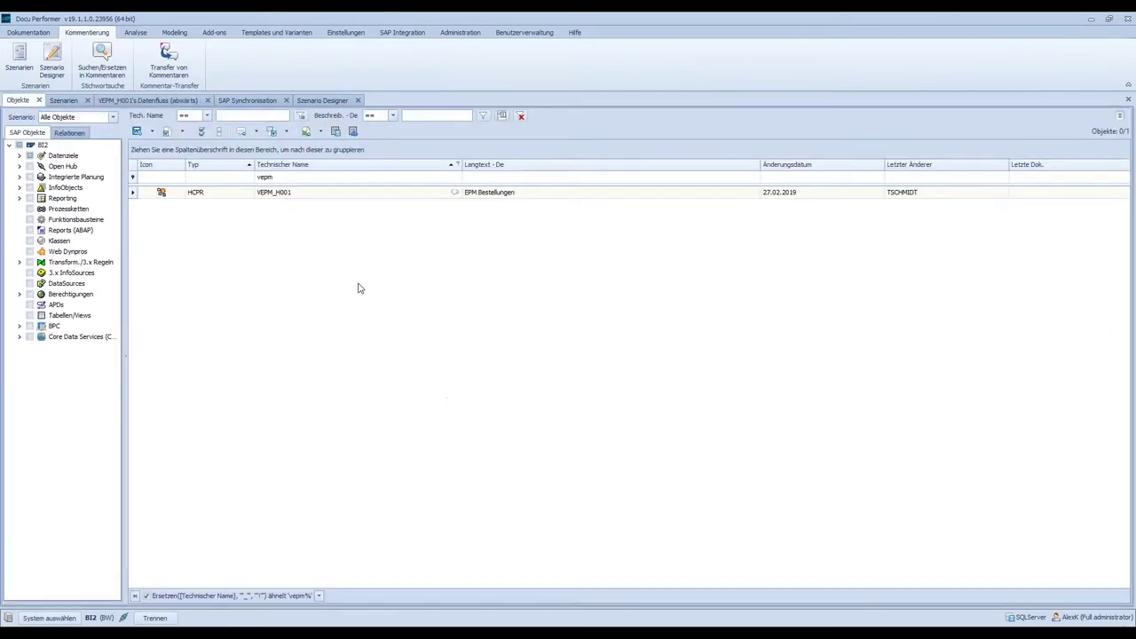
{"action": "right_click", "coordinate": [384, 196]}
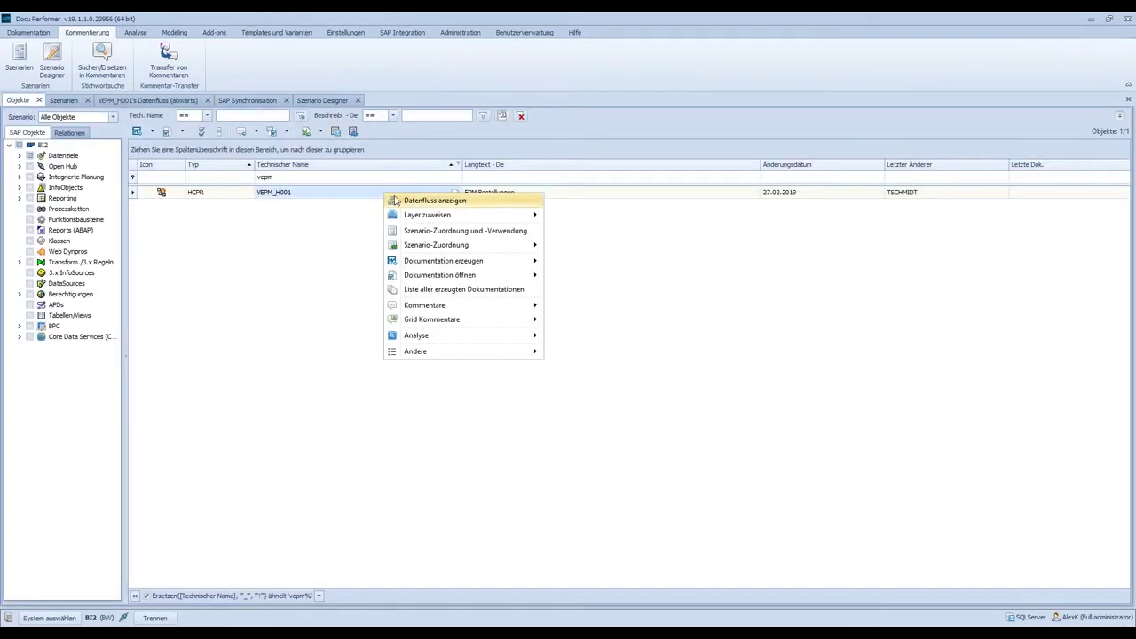
{"action": "left_click", "coordinate": [434, 200]}
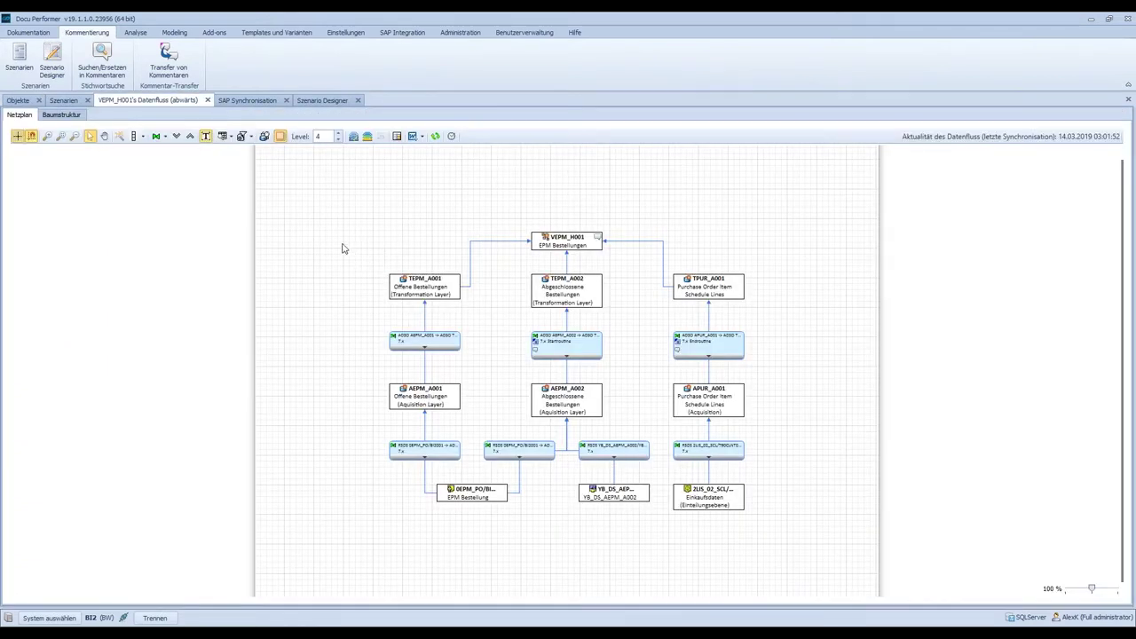
Assign all objects in the VEPM_H001 data flow to the Purchasing scenario BW_MM_PUR_PJ_02, saving the scenario's pending changes
{"action": "left_click_drag", "start_coordinate": [337, 204], "coordinate": [784, 550]}
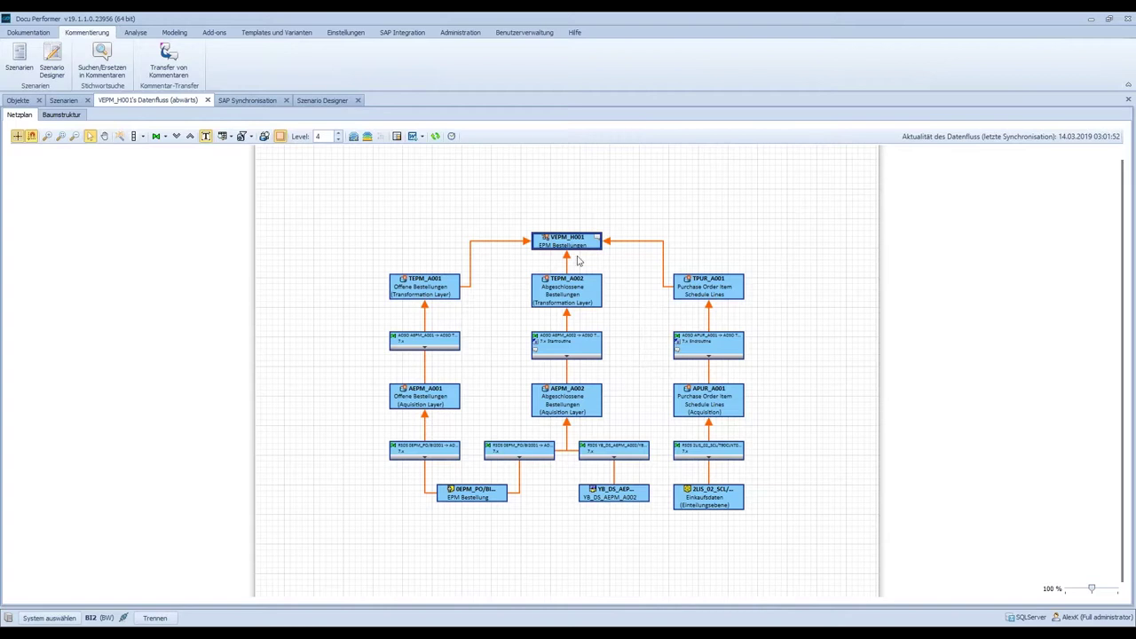
{"action": "right_click", "coordinate": [564, 243]}
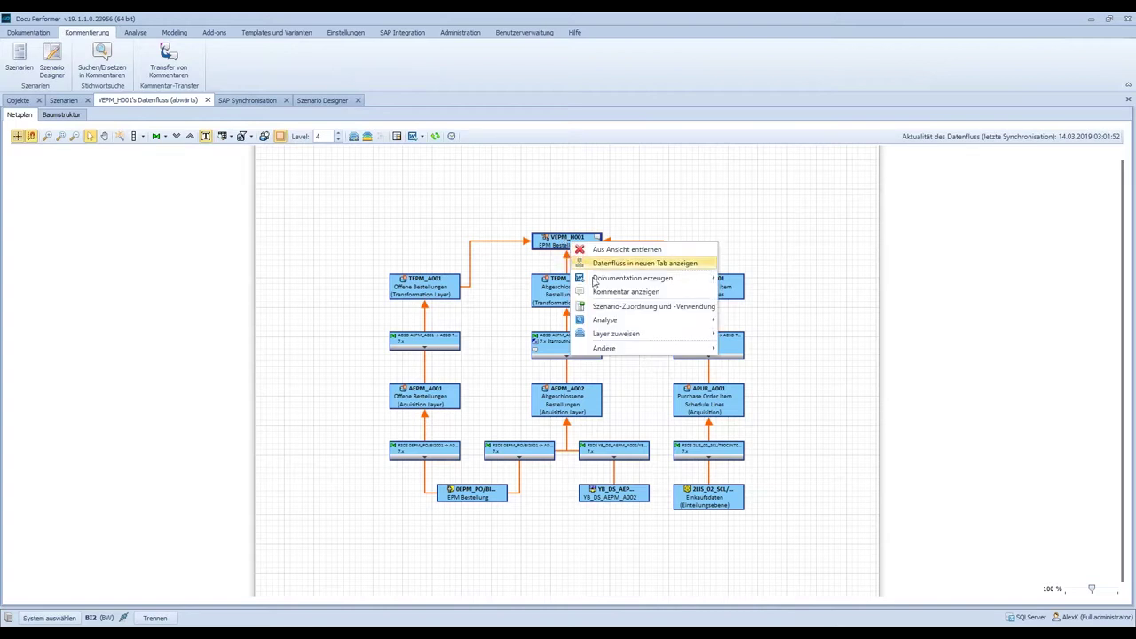
{"action": "left_click", "coordinate": [602, 308]}
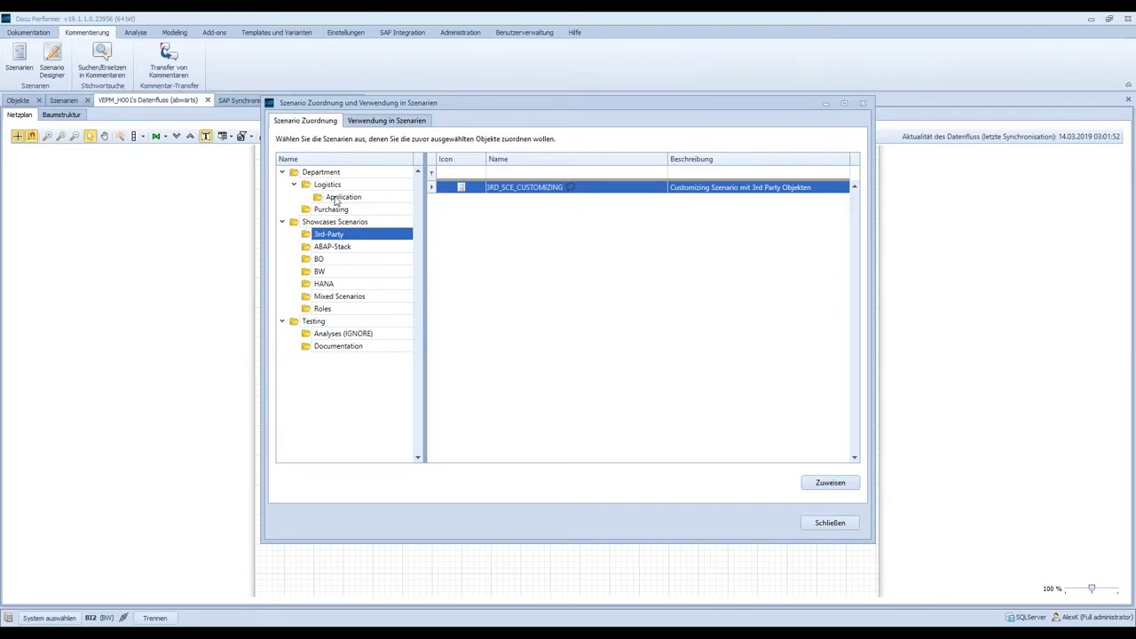
{"action": "left_click", "coordinate": [329, 221]}
{"action": "left_click", "coordinate": [328, 209]}
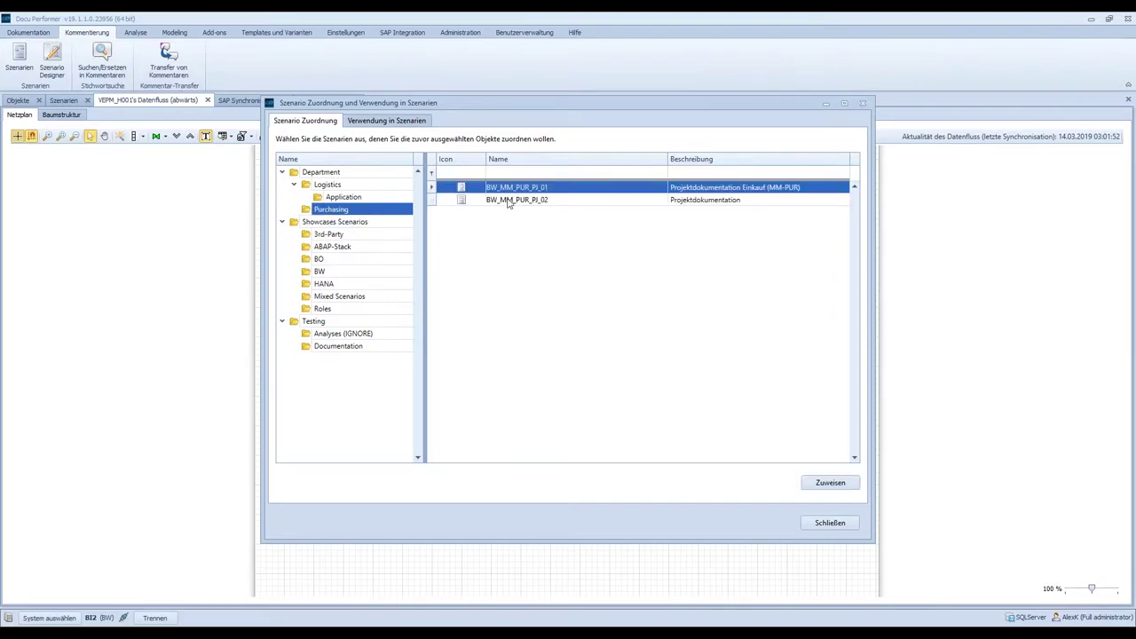
{"action": "left_click", "coordinate": [510, 200]}
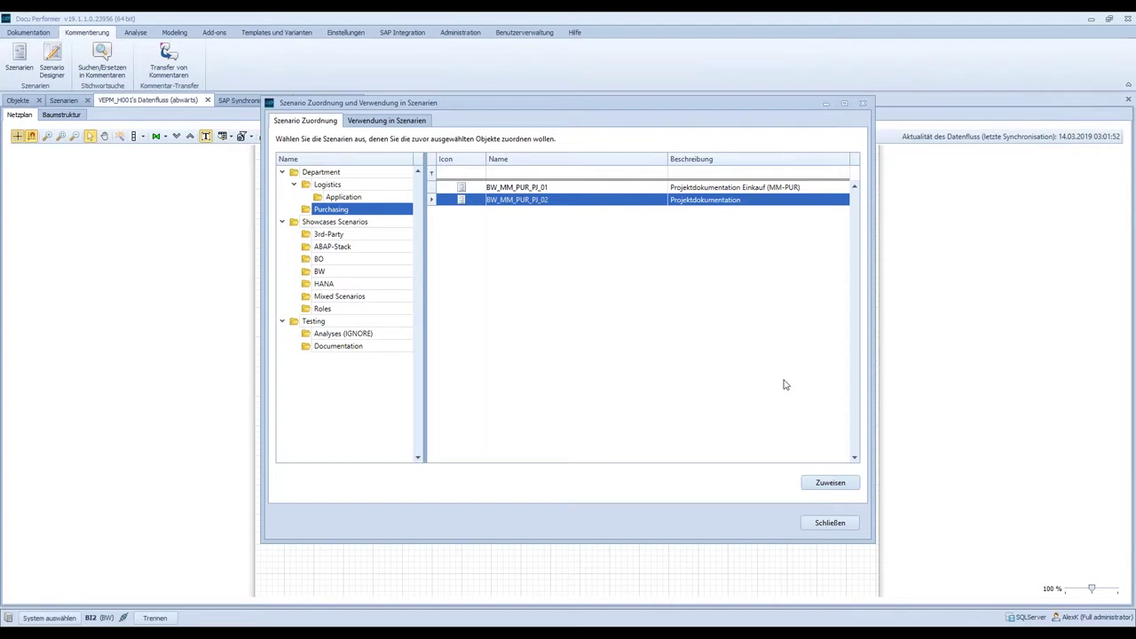
{"action": "left_click", "coordinate": [830, 483]}
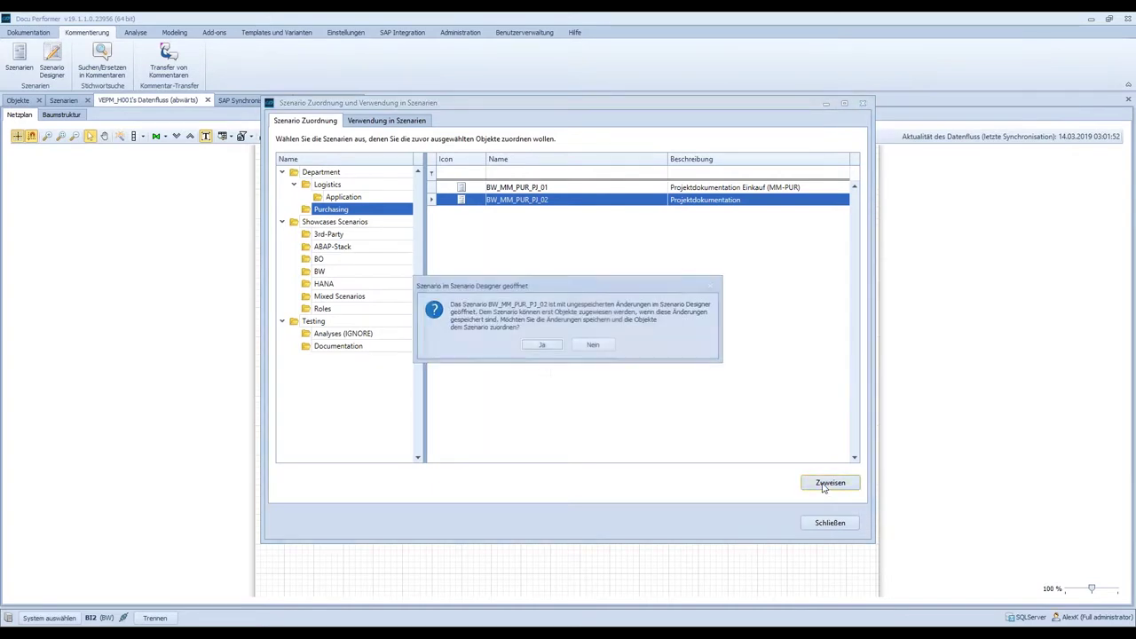
{"action": "left_click", "coordinate": [543, 344]}
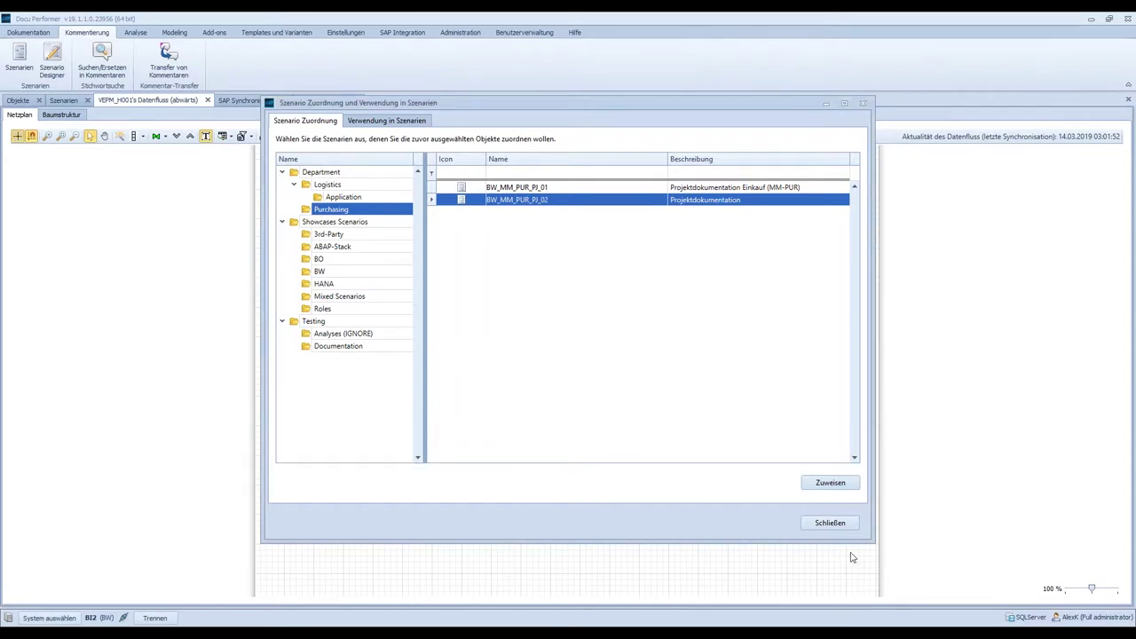
Show the VEPM_H001 data flow as a tree structure and run the process chain analysis on it
{"action": "left_click", "coordinate": [843, 524]}
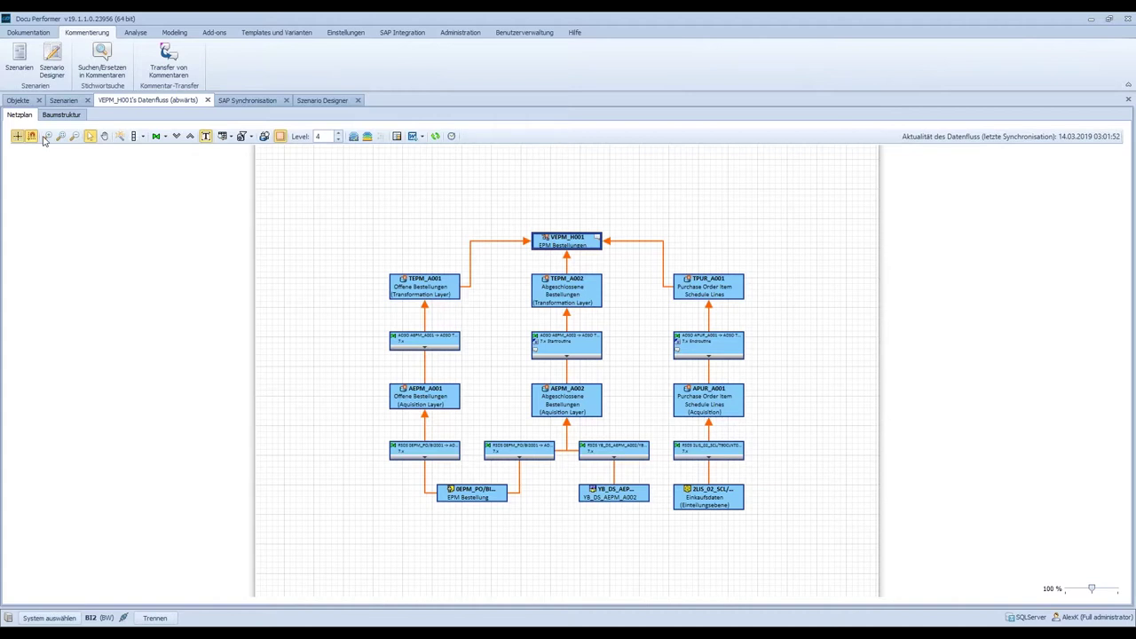
{"action": "left_click", "coordinate": [61, 115]}
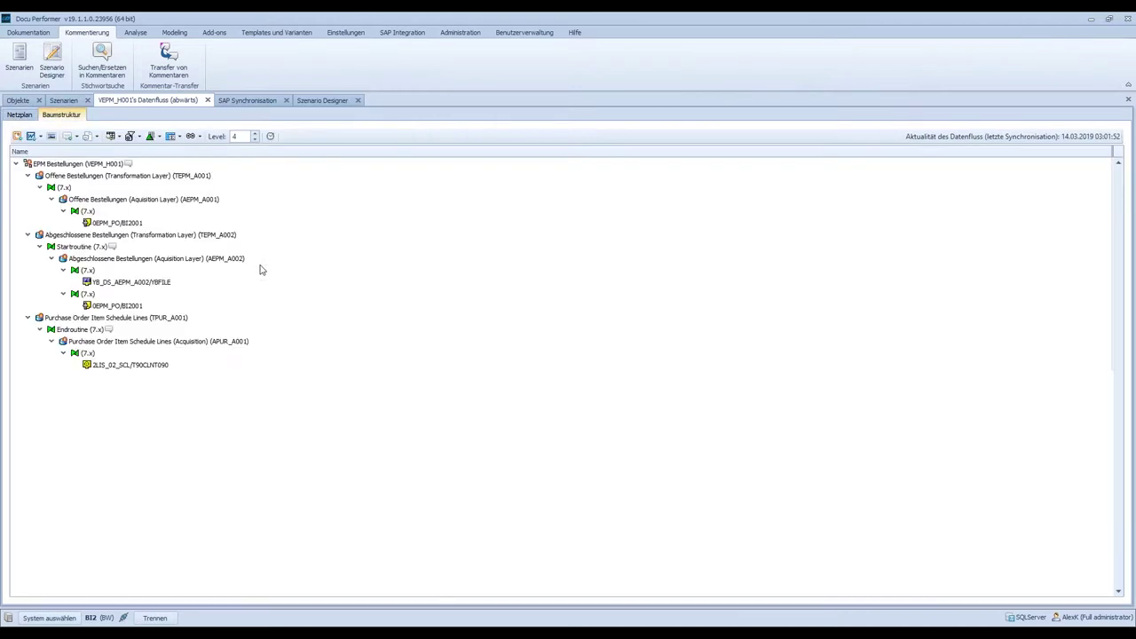
{"action": "left_click", "coordinate": [201, 137]}
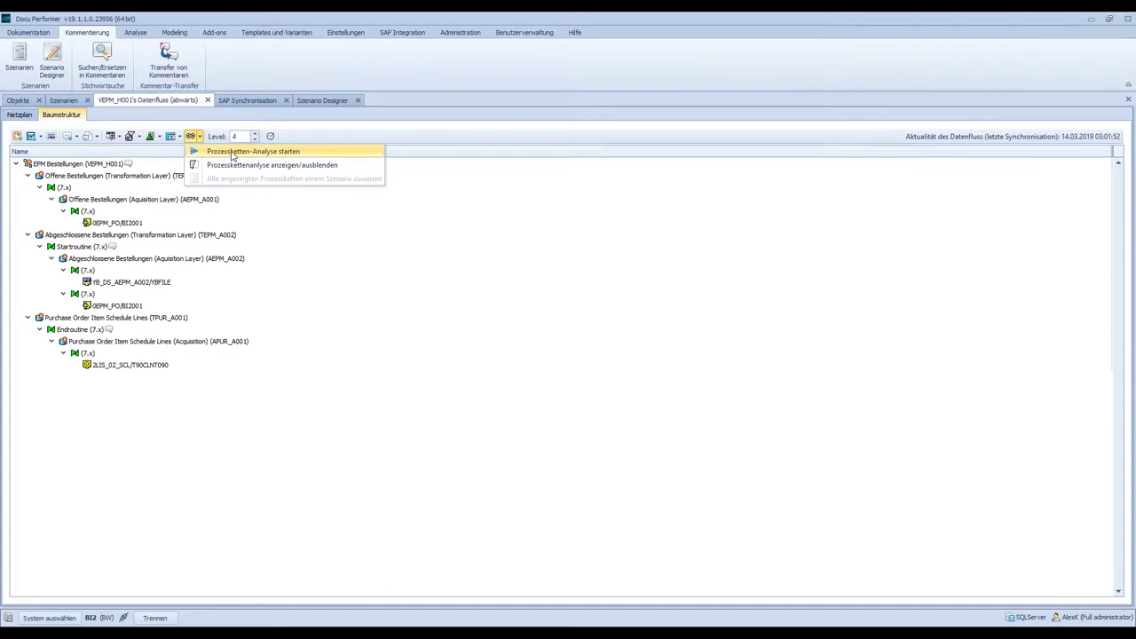
{"action": "left_click", "coordinate": [233, 156]}
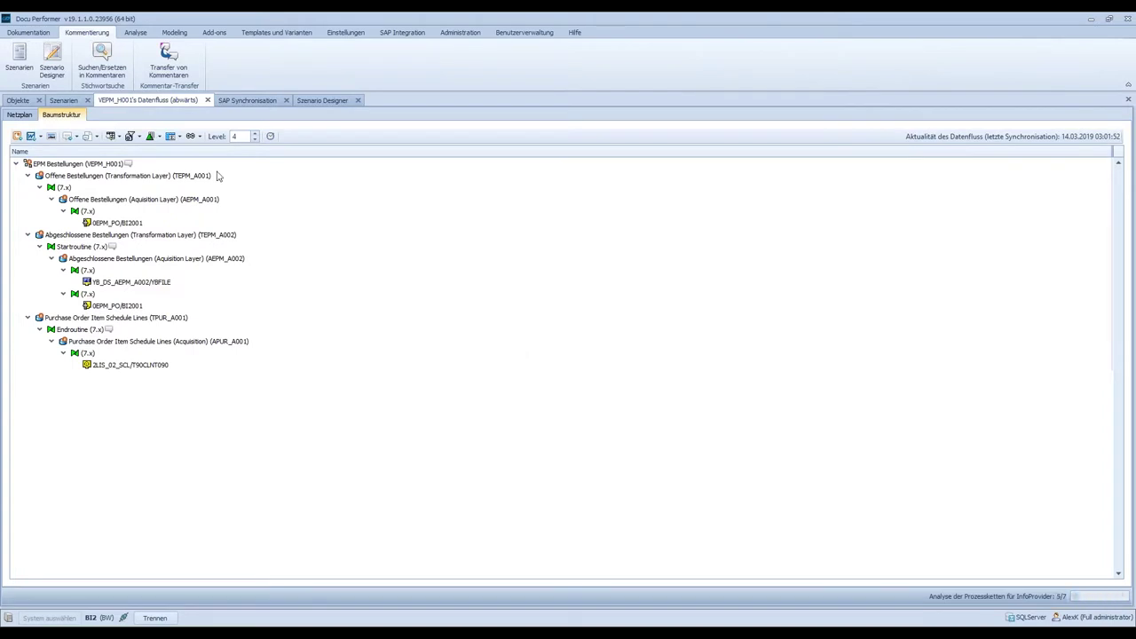
{"action": "left_click", "coordinate": [200, 136]}
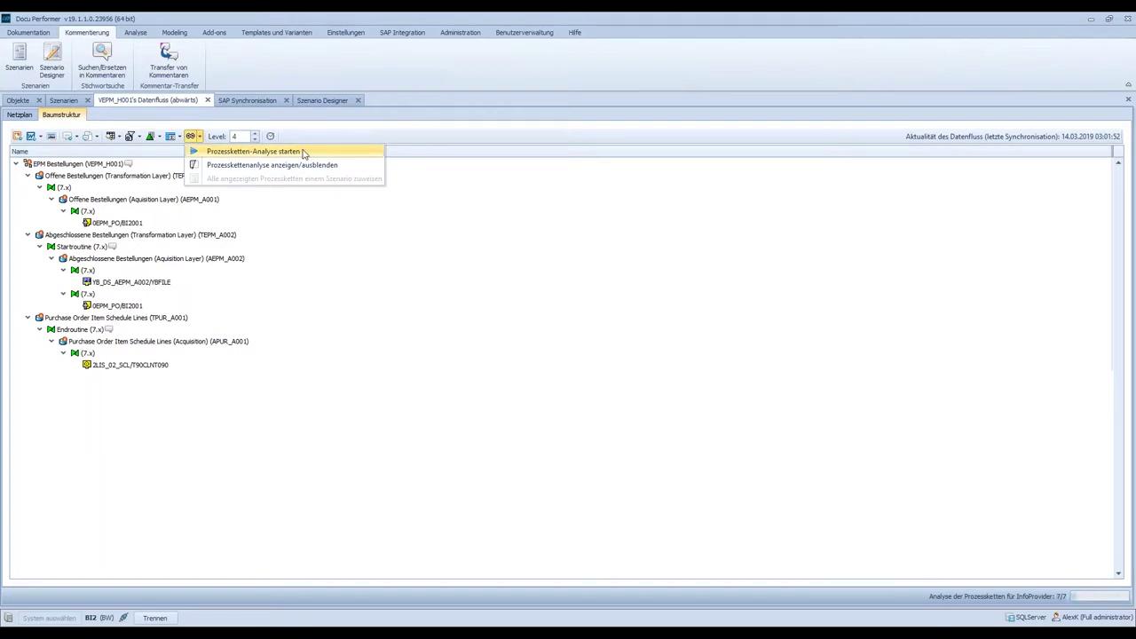
{"action": "left_click", "coordinate": [495, 135]}
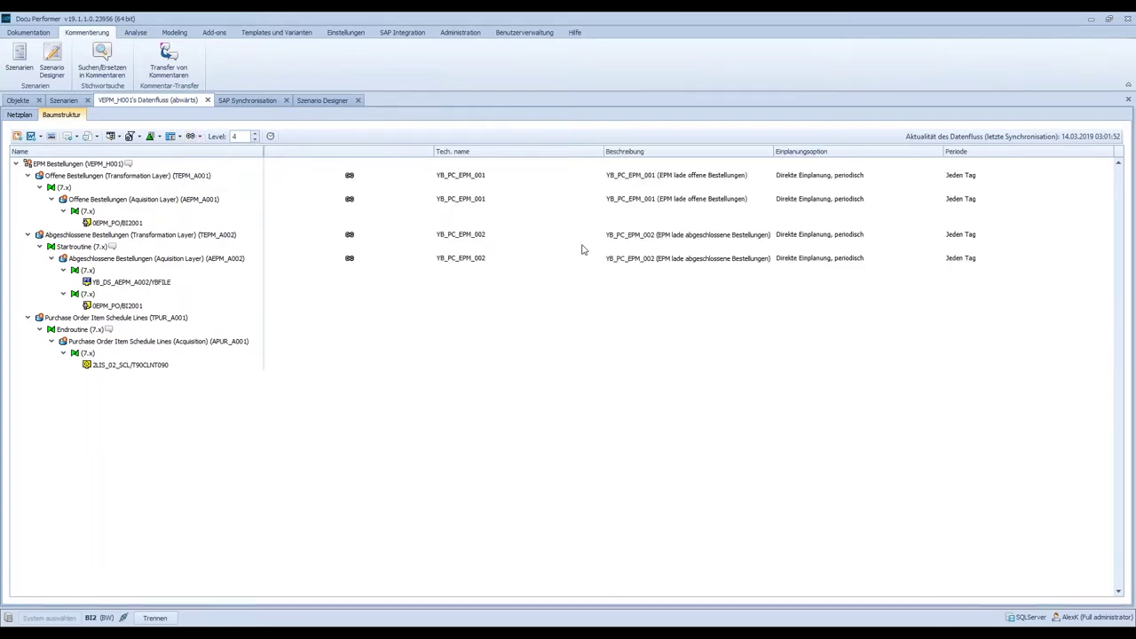
Assign all displayed process chains to the Purchasing scenario BW_MM_PUR_PJ_02
{"action": "left_click", "coordinate": [195, 135]}
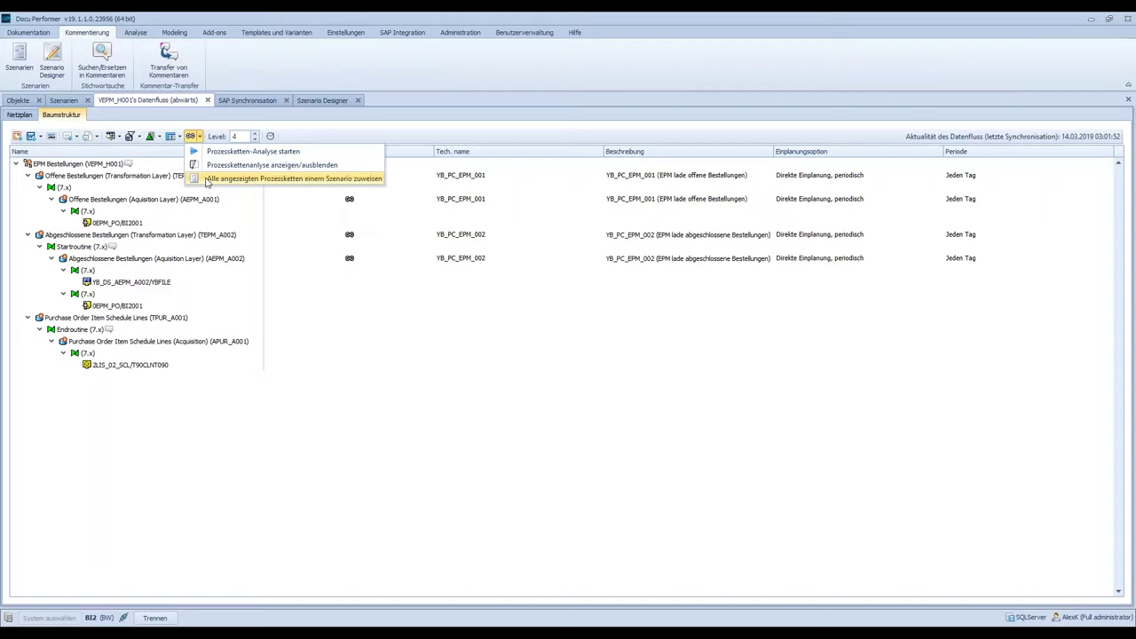
{"action": "left_click", "coordinate": [207, 179]}
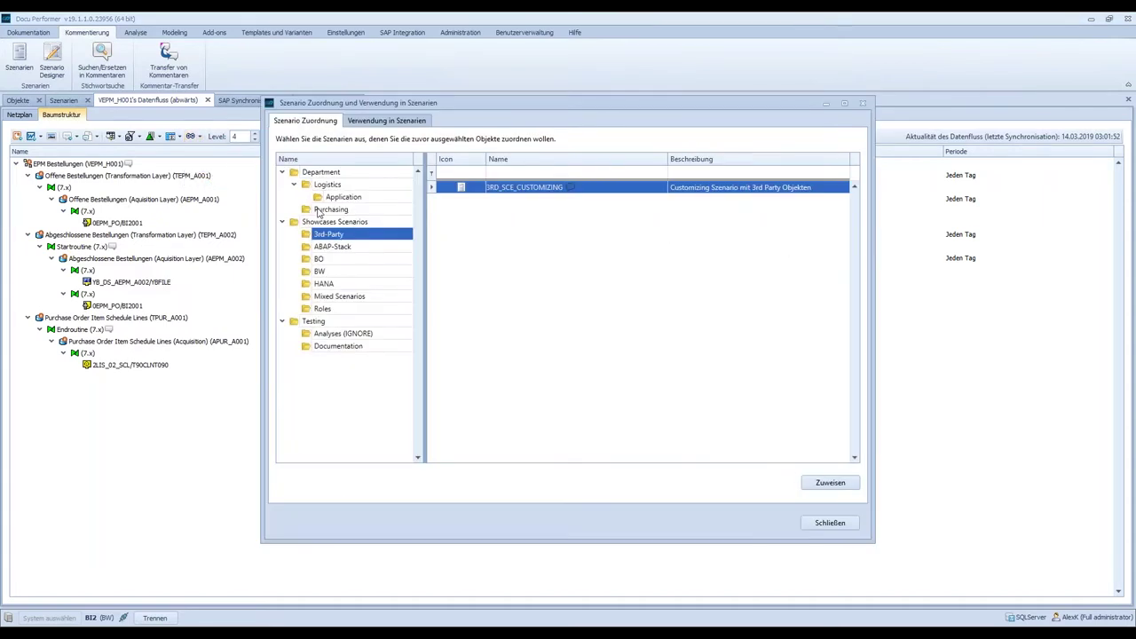
{"action": "left_click", "coordinate": [320, 212]}
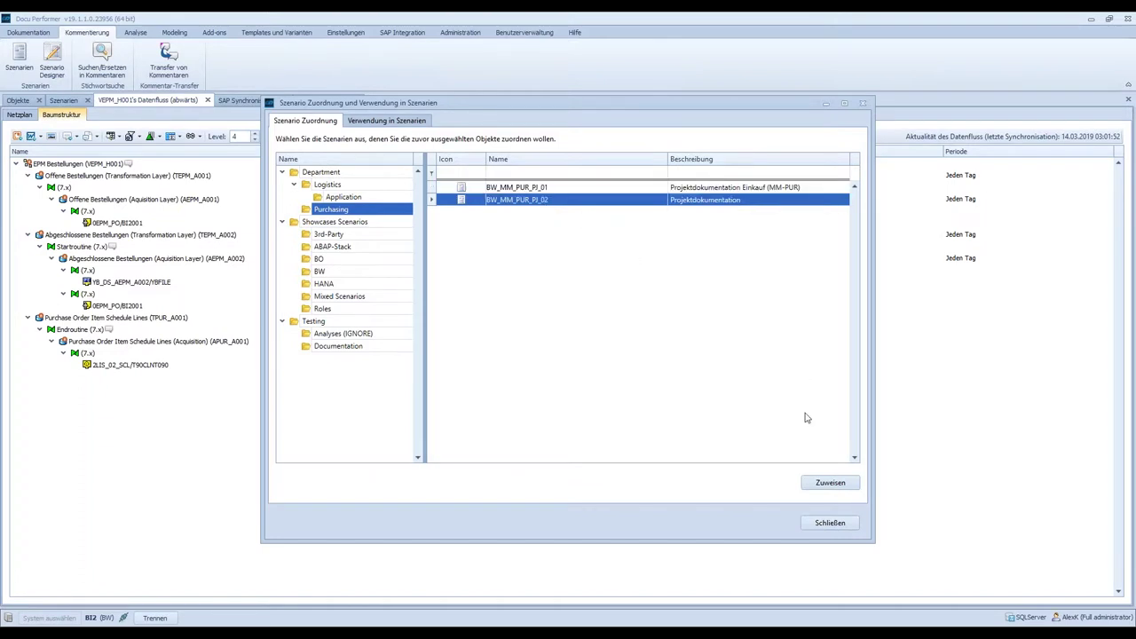
{"action": "left_click", "coordinate": [835, 483]}
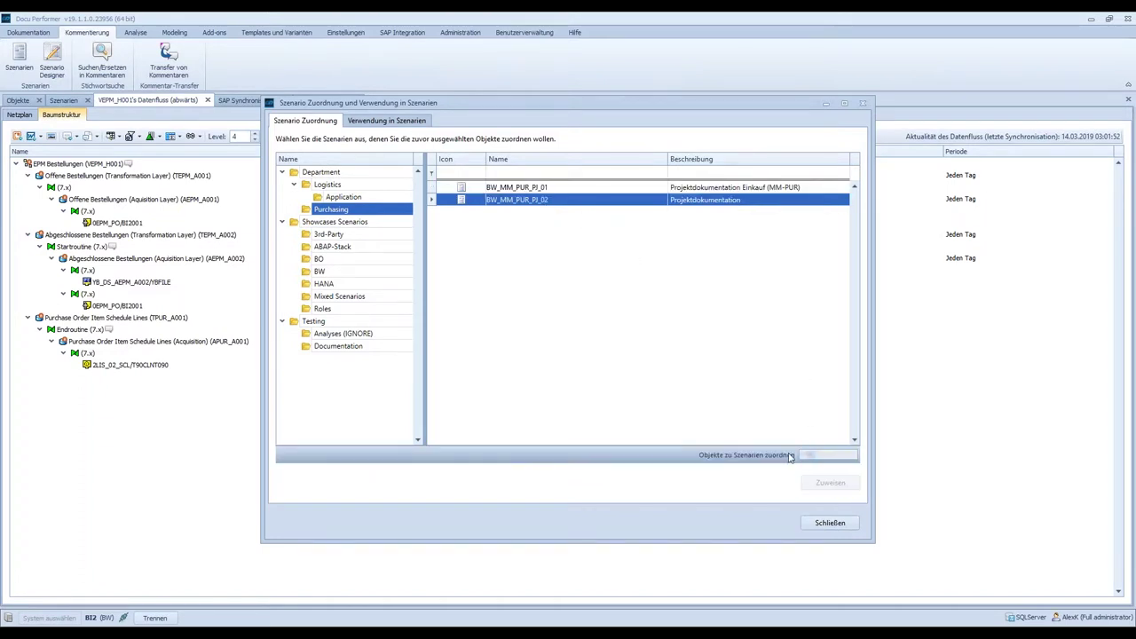
{"action": "left_click", "coordinate": [830, 525]}
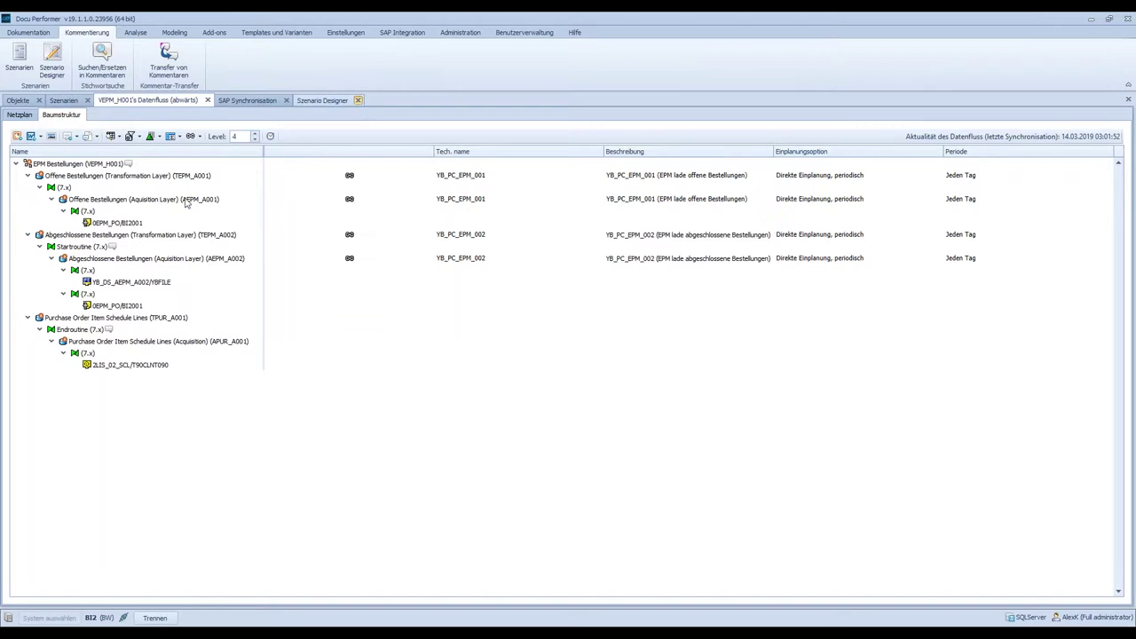
Open scenario BW_MM_PUR_PJ_02 in the Scenario Designer and examine how the objects are distributed across the Transformation Layer and DataSources chapters
{"action": "left_click", "coordinate": [55, 102]}
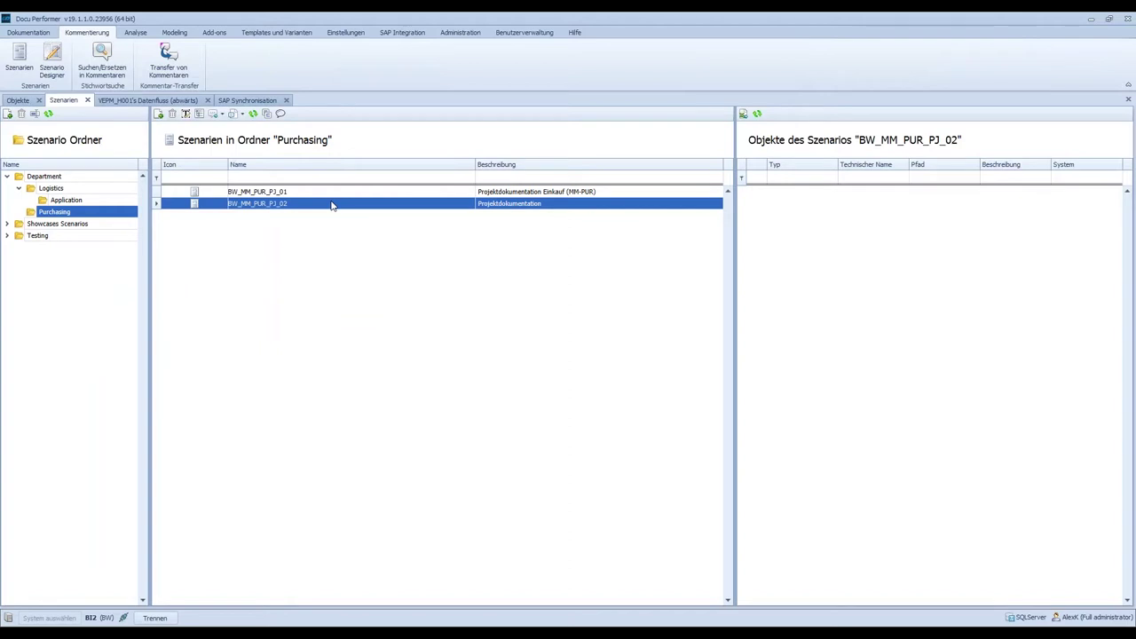
{"action": "double_click", "coordinate": [332, 206]}
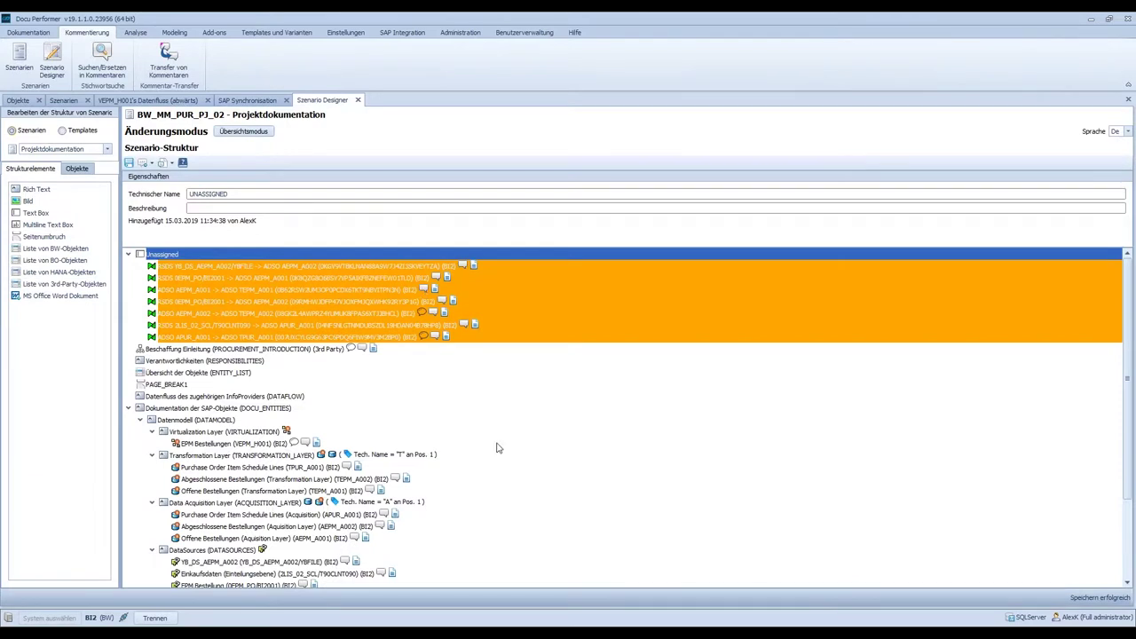
{"action": "scroll", "coordinate": [331, 400], "scroll_direction": "down", "scroll_amount": 2}
{"action": "left_click", "coordinate": [222, 397]}
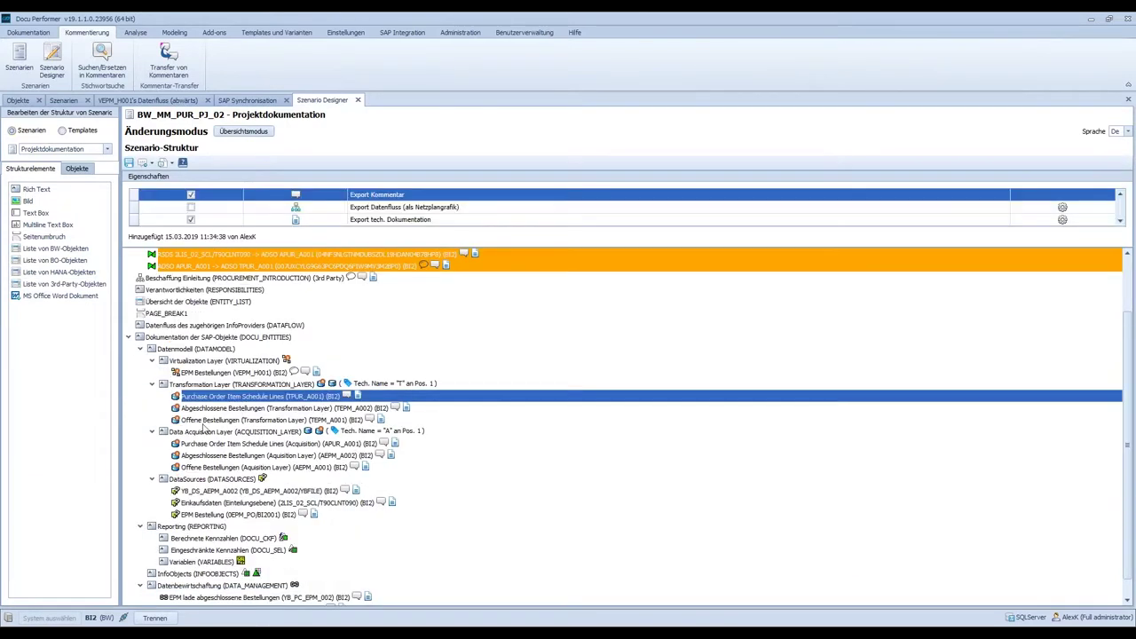
{"action": "left_click", "coordinate": [203, 421]}
{"action": "left_click", "coordinate": [185, 396]}
{"action": "left_click", "coordinate": [269, 385]}
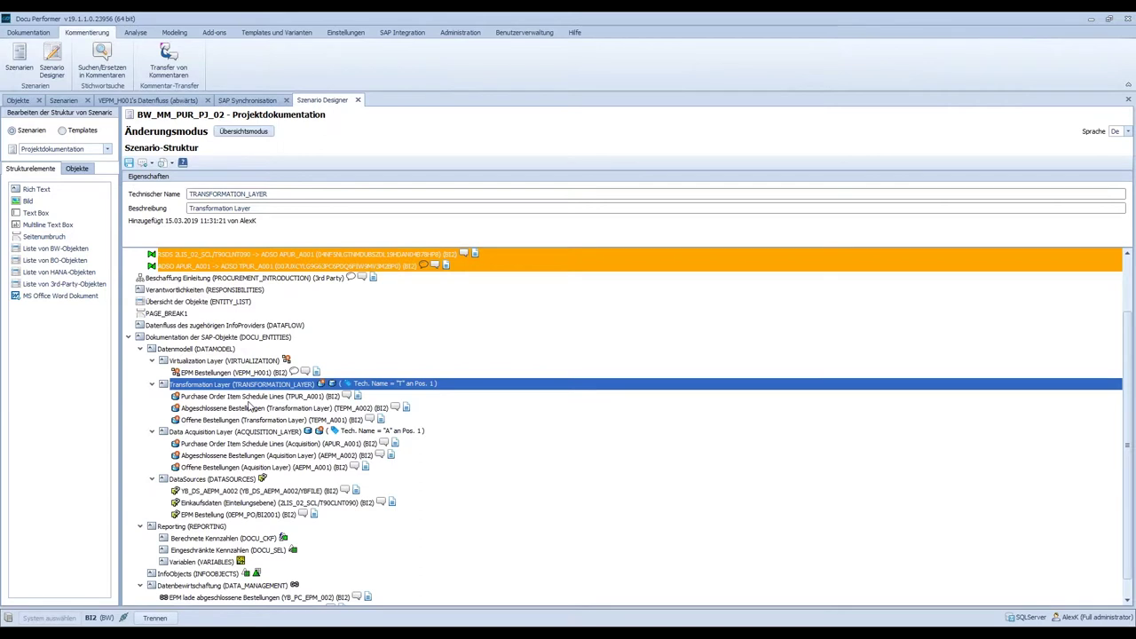
{"action": "left_click", "coordinate": [221, 493]}
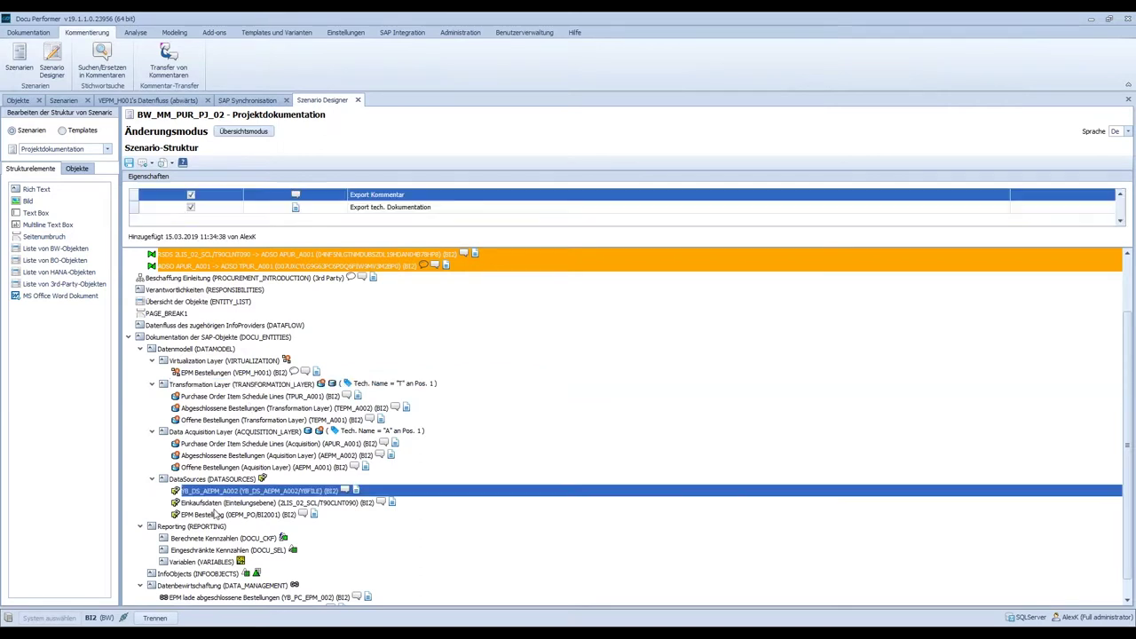
{"action": "left_click_drag", "start_coordinate": [210, 514], "coordinate": [391, 493]}
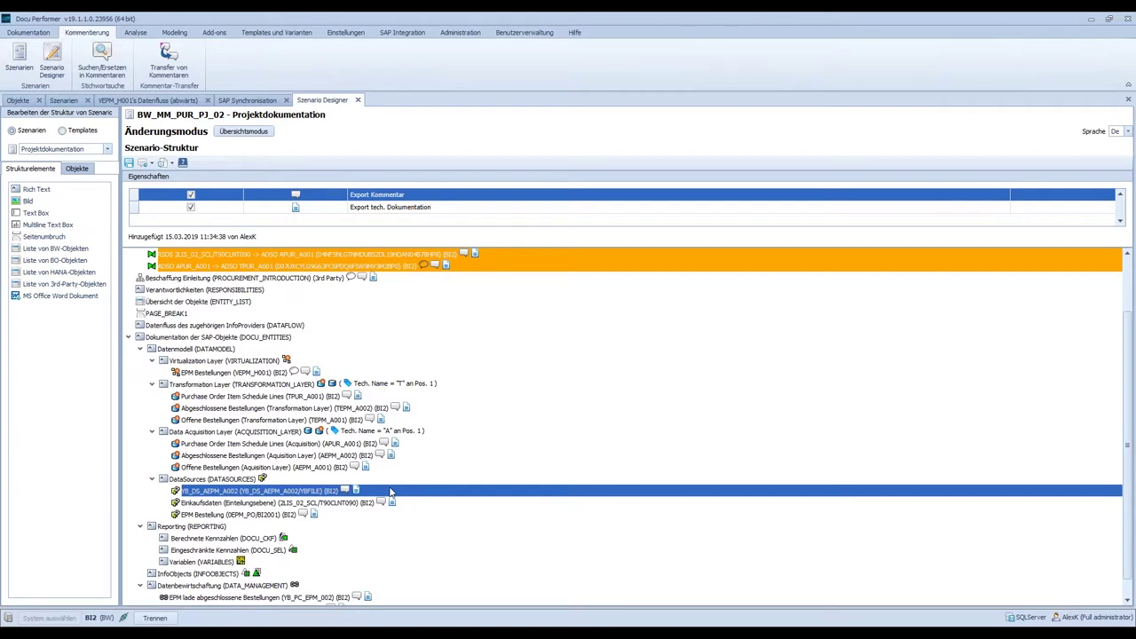
Delete all transformations under the Unassigned node from the scenario structure
{"action": "left_click", "coordinate": [203, 266]}
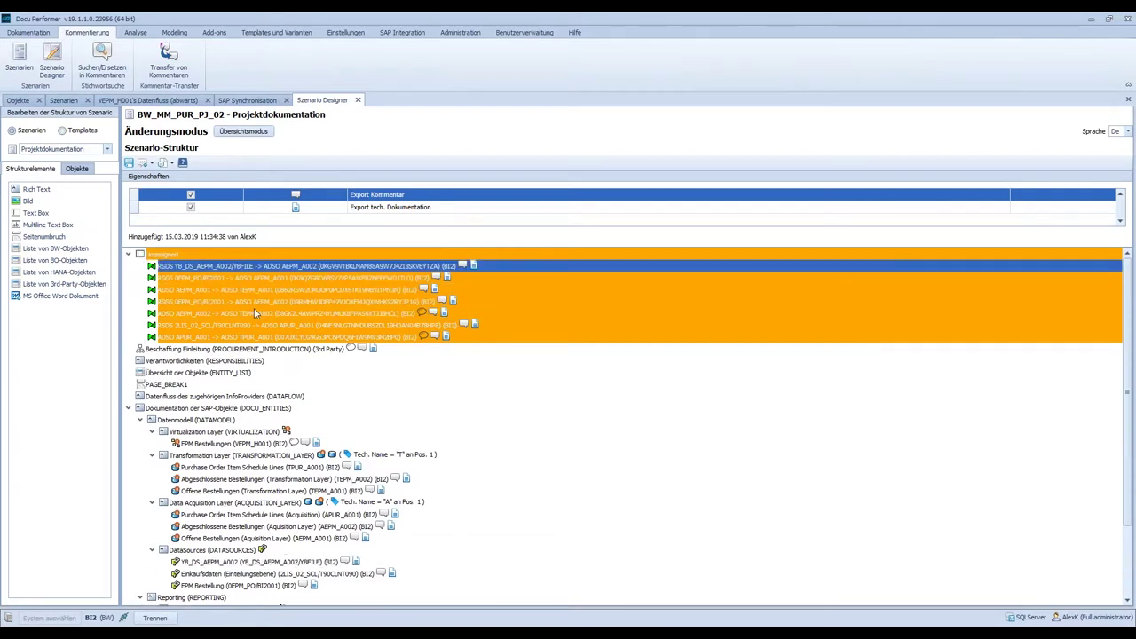
{"action": "left_click", "coordinate": [201, 340], "text": "shift"}
{"action": "right_click", "coordinate": [56, 352]}
{"action": "left_click", "coordinate": [63, 363]}
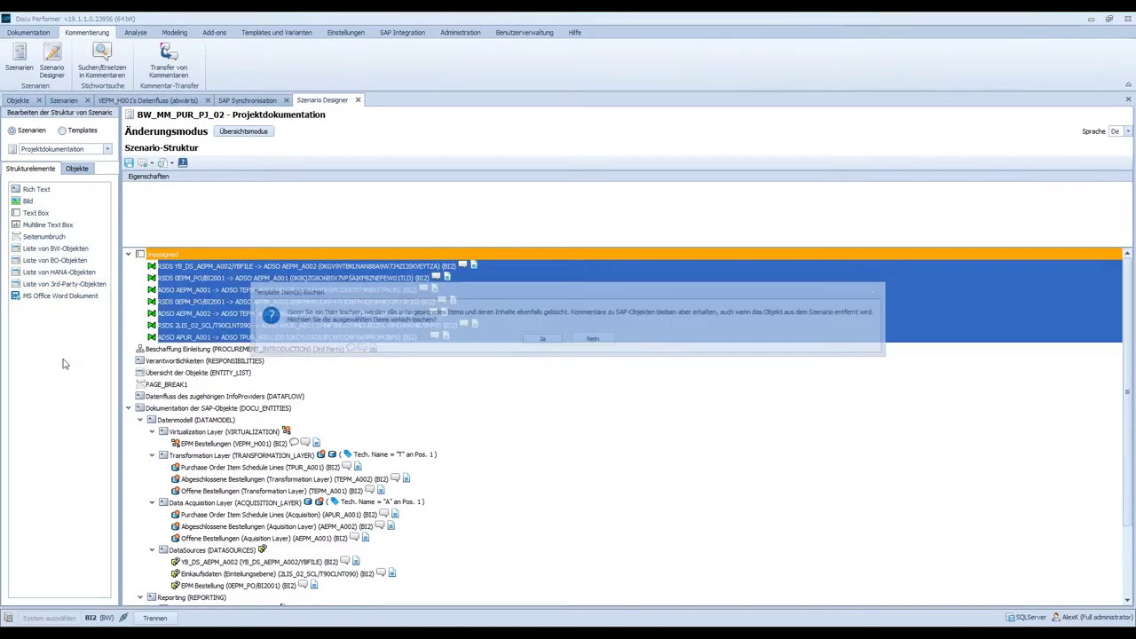
{"action": "left_click", "coordinate": [555, 340]}
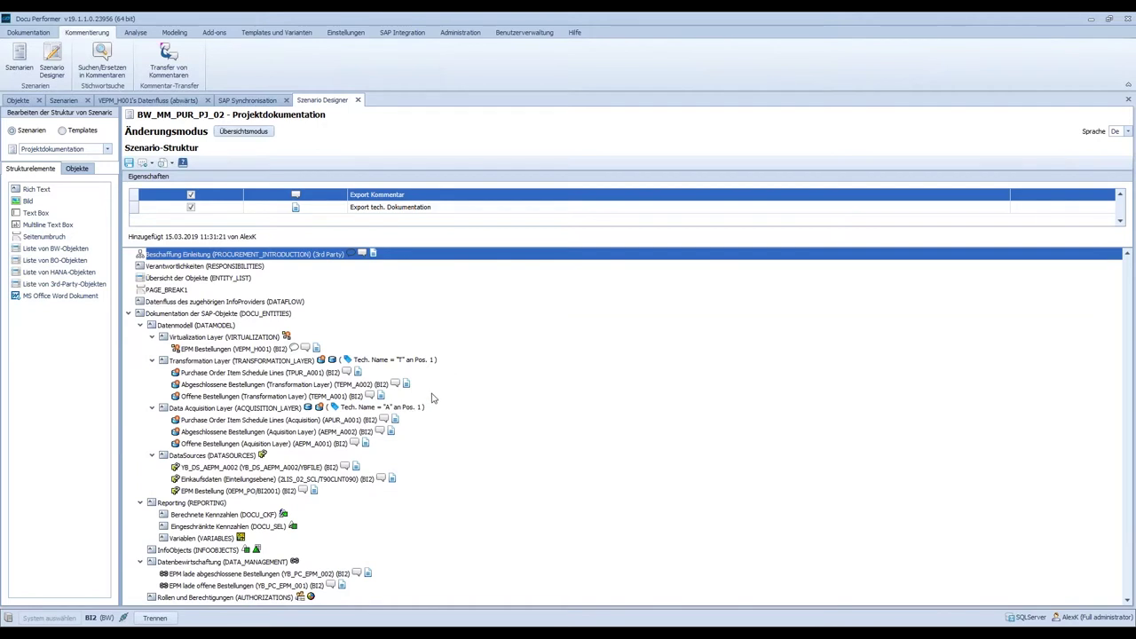
List the calculated and restricted key figures related to the InfoProvider VEPM_H001 in the object relations
{"action": "left_click", "coordinate": [19, 100]}
{"action": "left_click", "coordinate": [71, 133]}
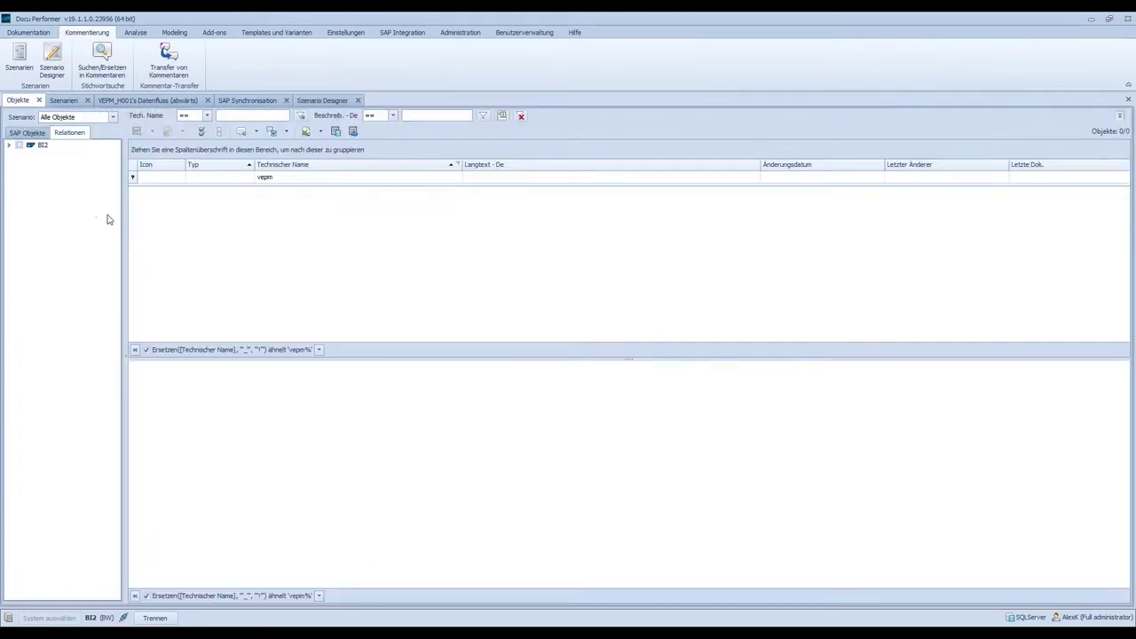
{"action": "left_click", "coordinate": [20, 157]}
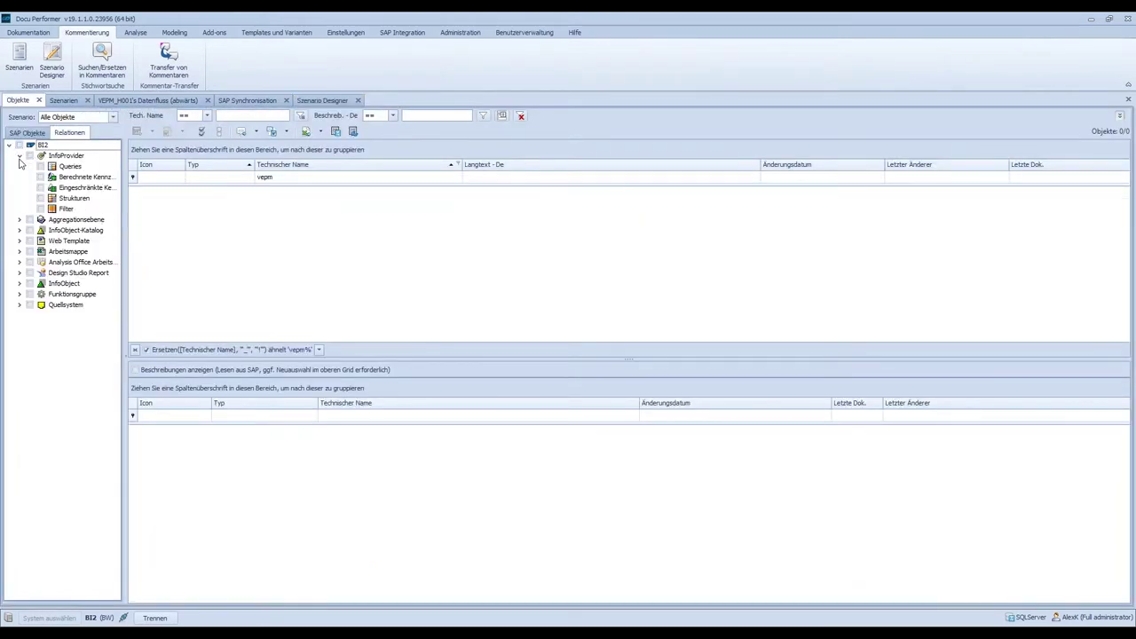
{"action": "left_click", "coordinate": [41, 188]}
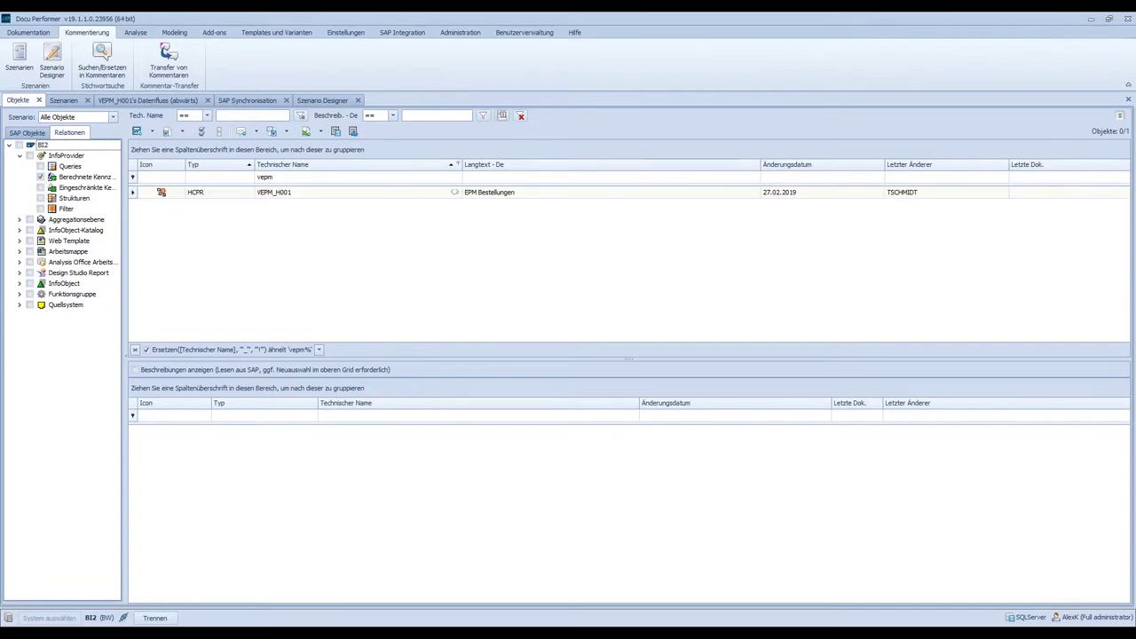
{"action": "left_click", "coordinate": [311, 196]}
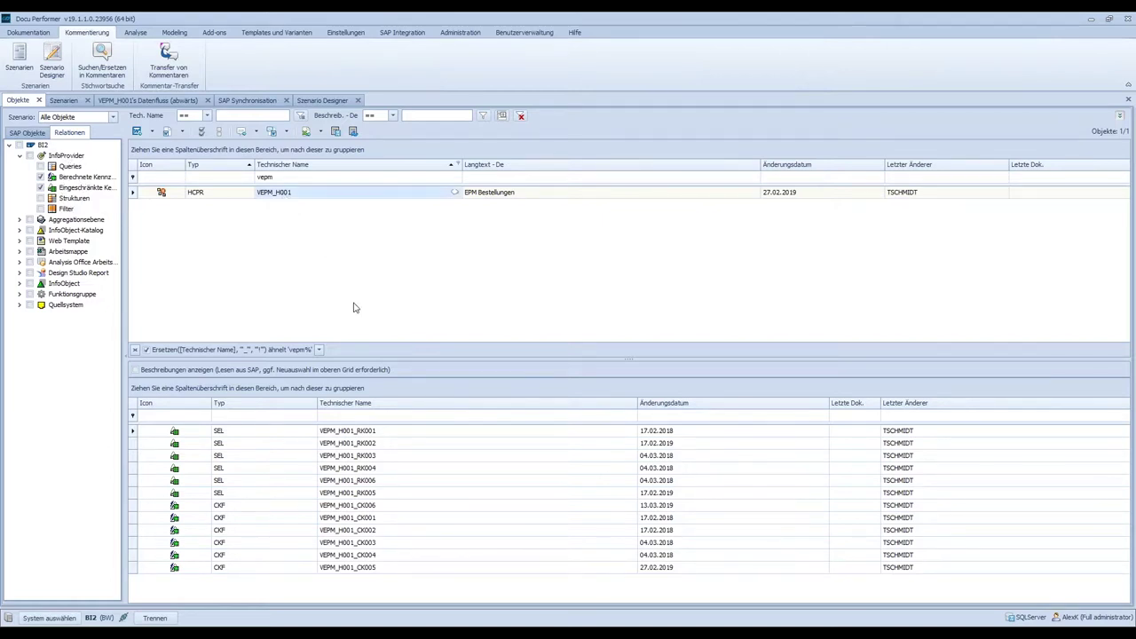
Assign all listed key figures, VEPM_H001_RK001 through VEPM_H001_CK005, to the Purchasing scenario BW_MM_PUR_PJ_02
{"action": "left_click", "coordinate": [349, 434]}
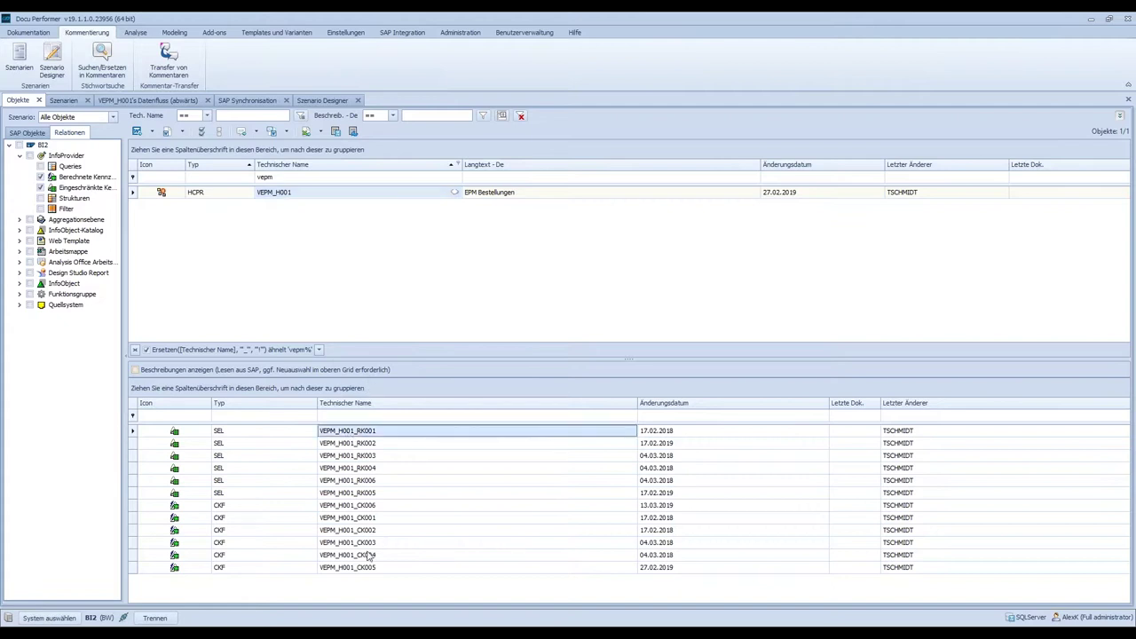
{"action": "left_click", "coordinate": [357, 568], "text": "shift"}
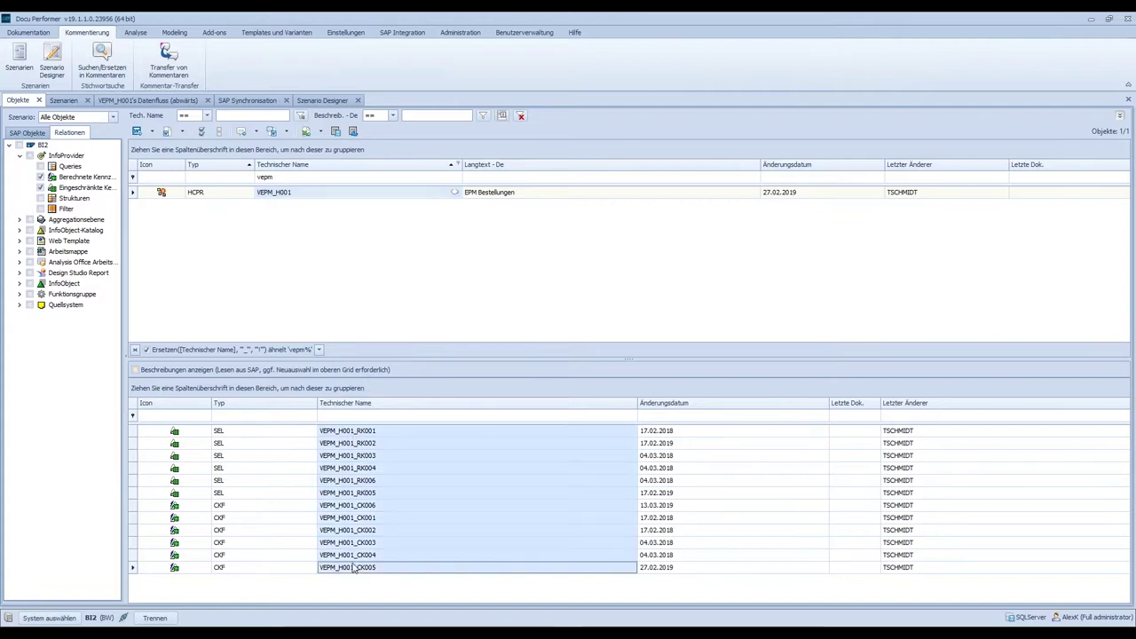
{"action": "right_click", "coordinate": [415, 444]}
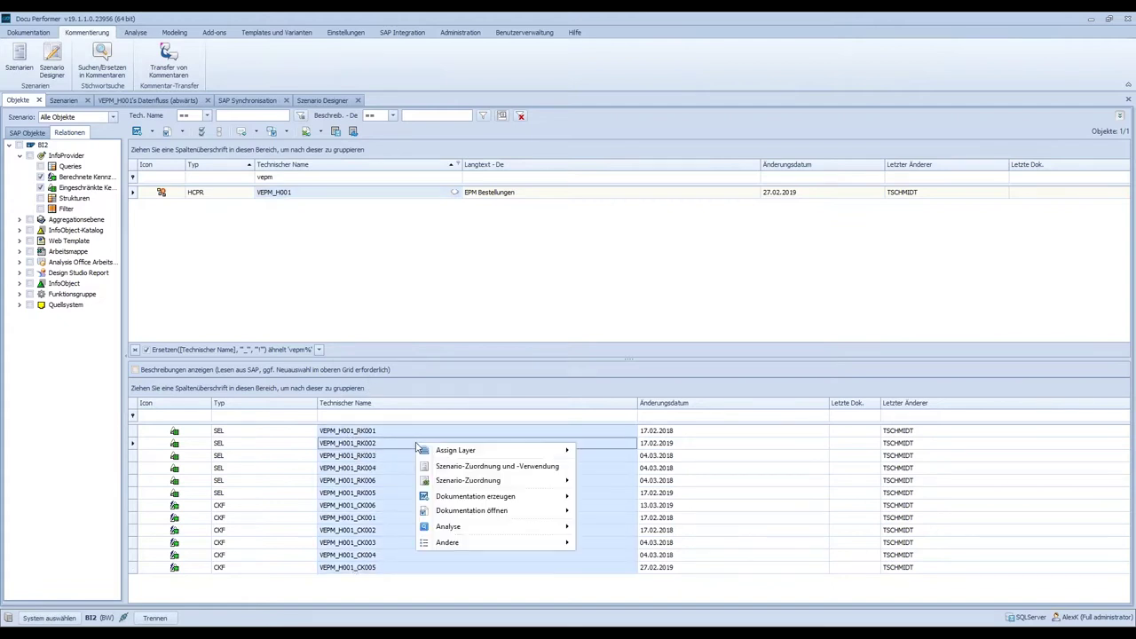
{"action": "left_click", "coordinate": [474, 471]}
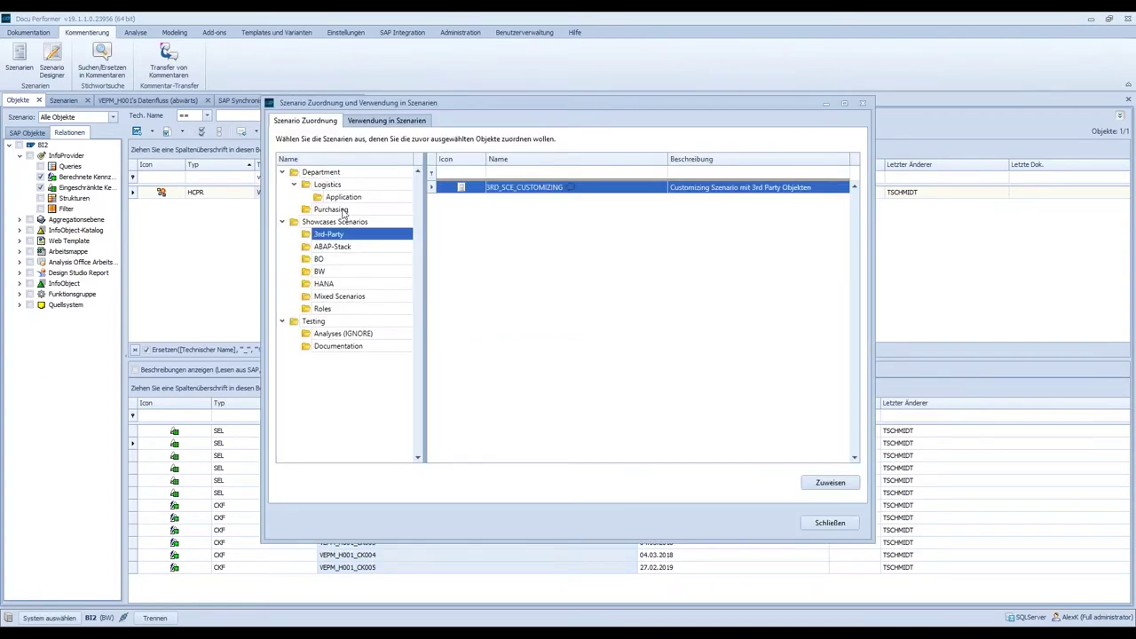
{"action": "left_click", "coordinate": [341, 210]}
{"action": "left_click", "coordinate": [517, 200]}
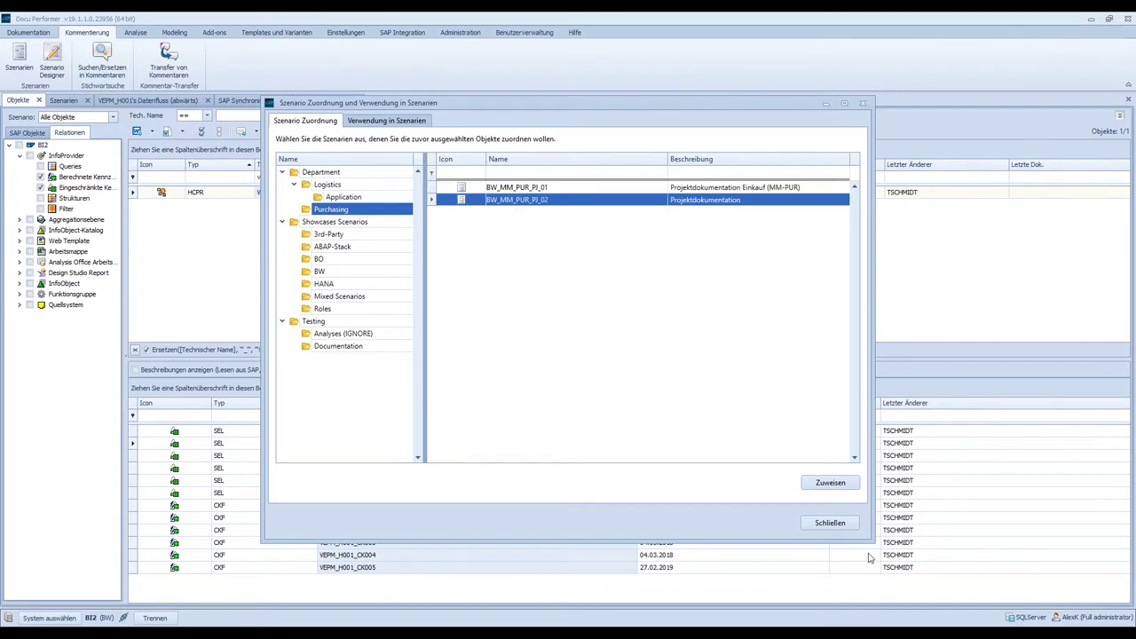
{"action": "left_click", "coordinate": [826, 482]}
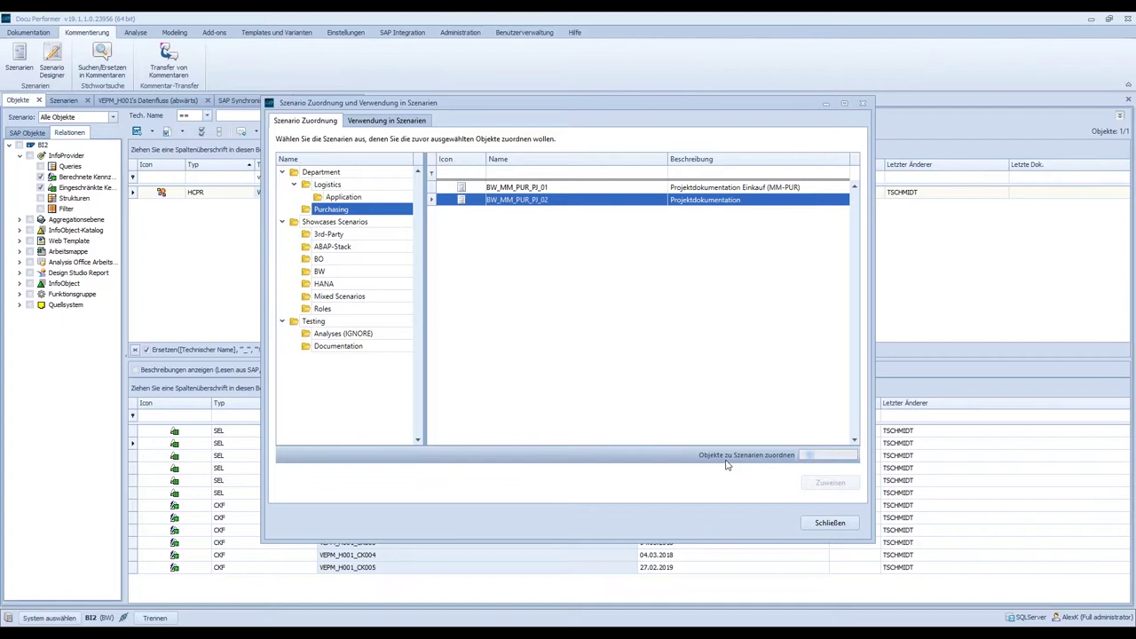
{"action": "left_click", "coordinate": [830, 523]}
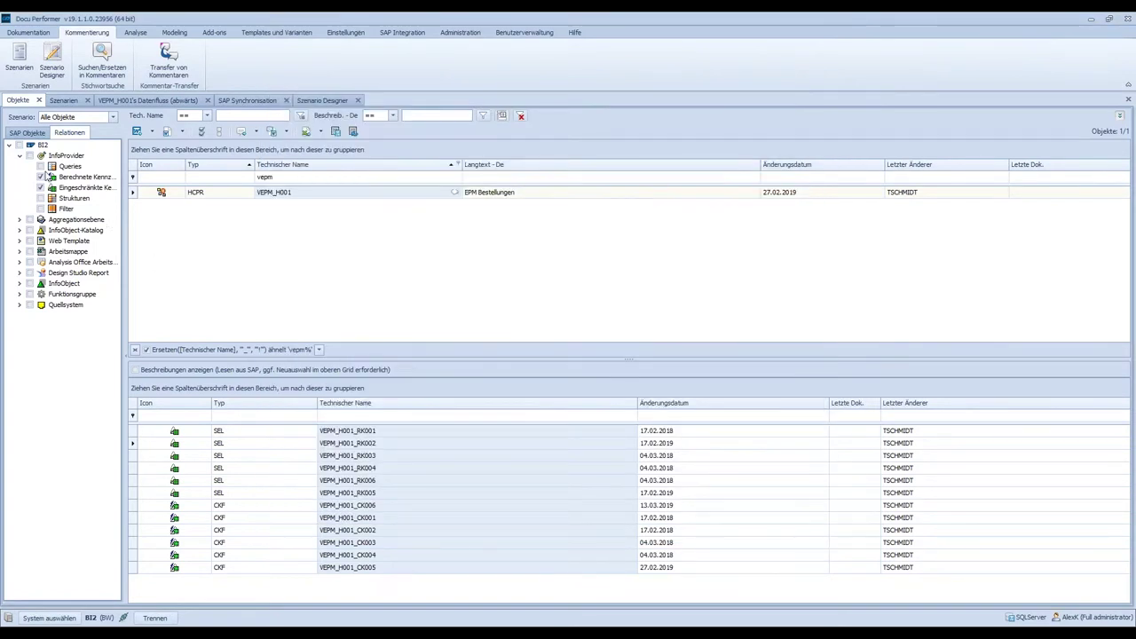
View the queries related to the InfoProvider VEPM_H001 instead of its key figures, and return to the SAP objects view
{"action": "left_click", "coordinate": [37, 178]}
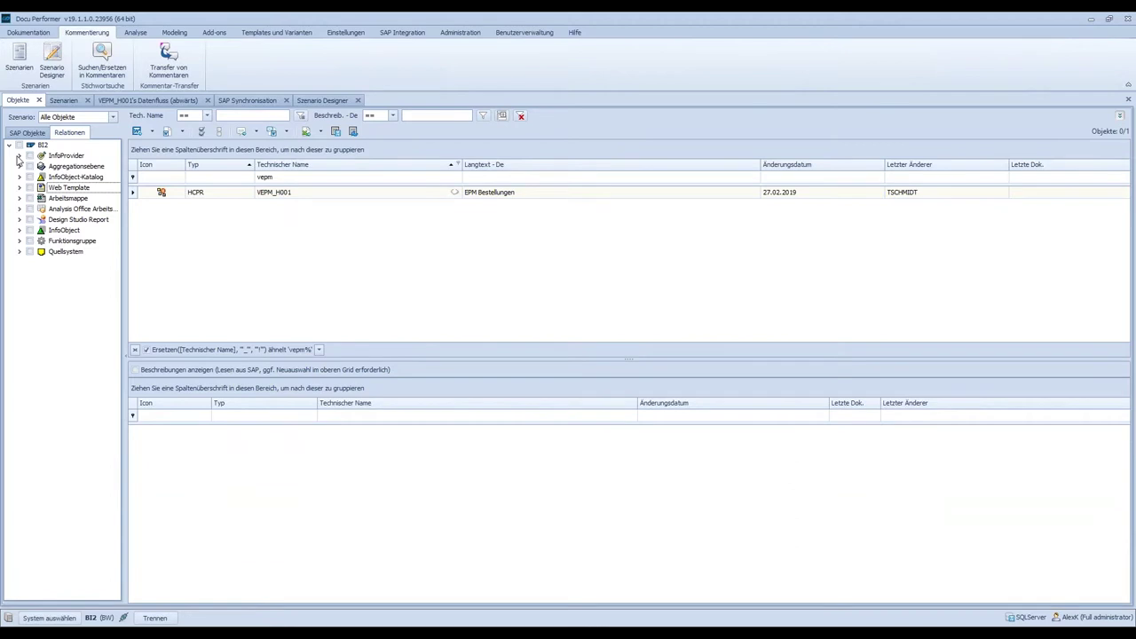
{"action": "left_click", "coordinate": [19, 156]}
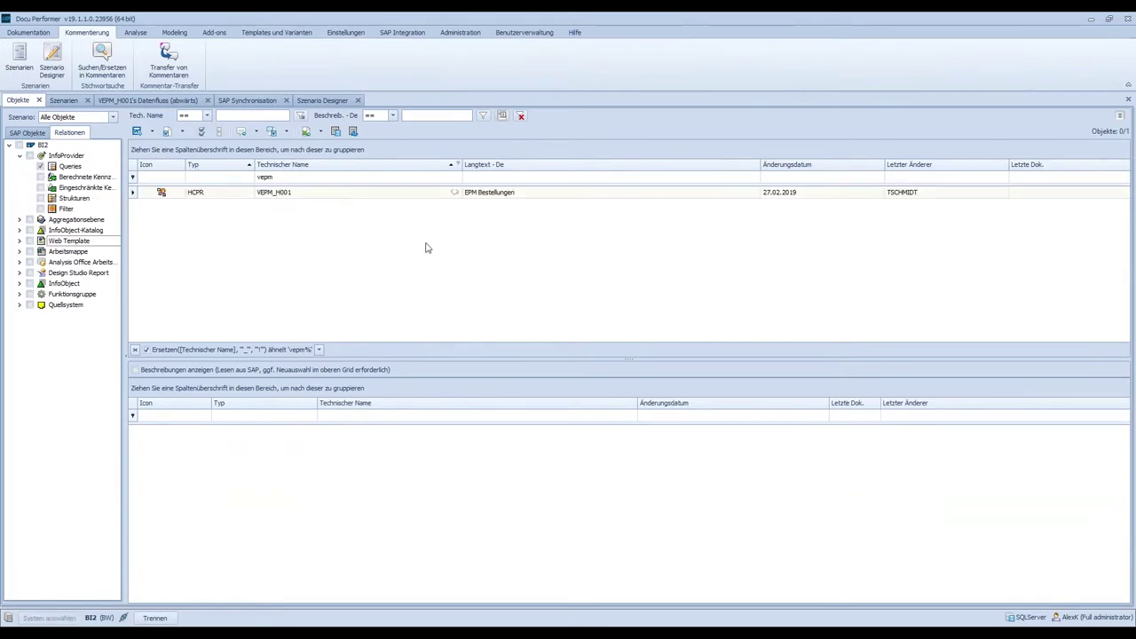
{"action": "left_click", "coordinate": [393, 429]}
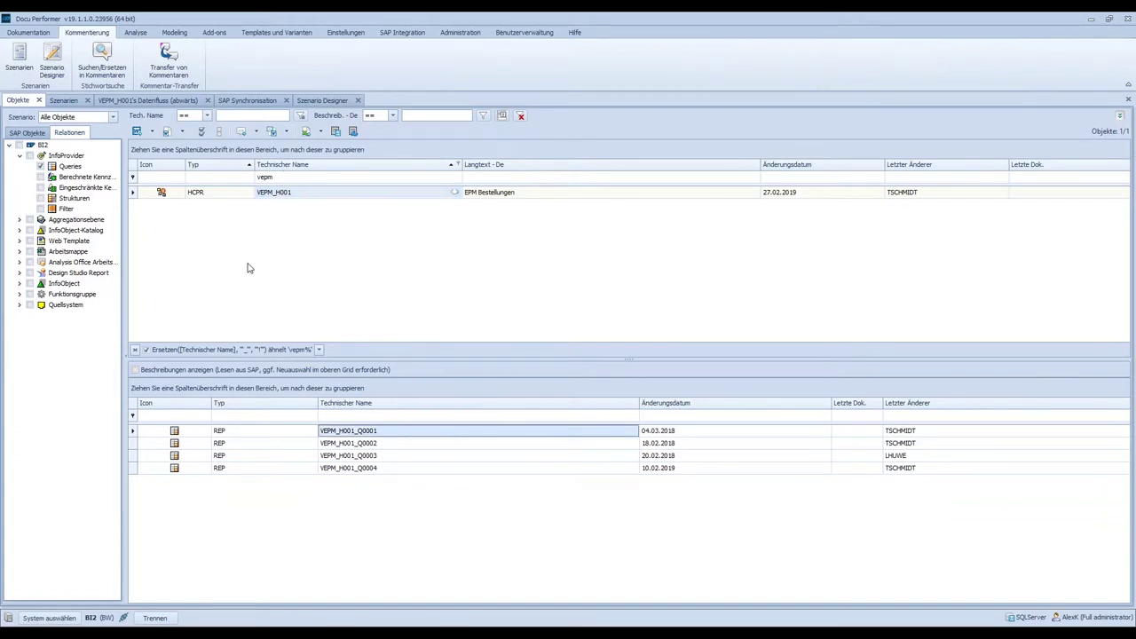
{"action": "left_click", "coordinate": [256, 233]}
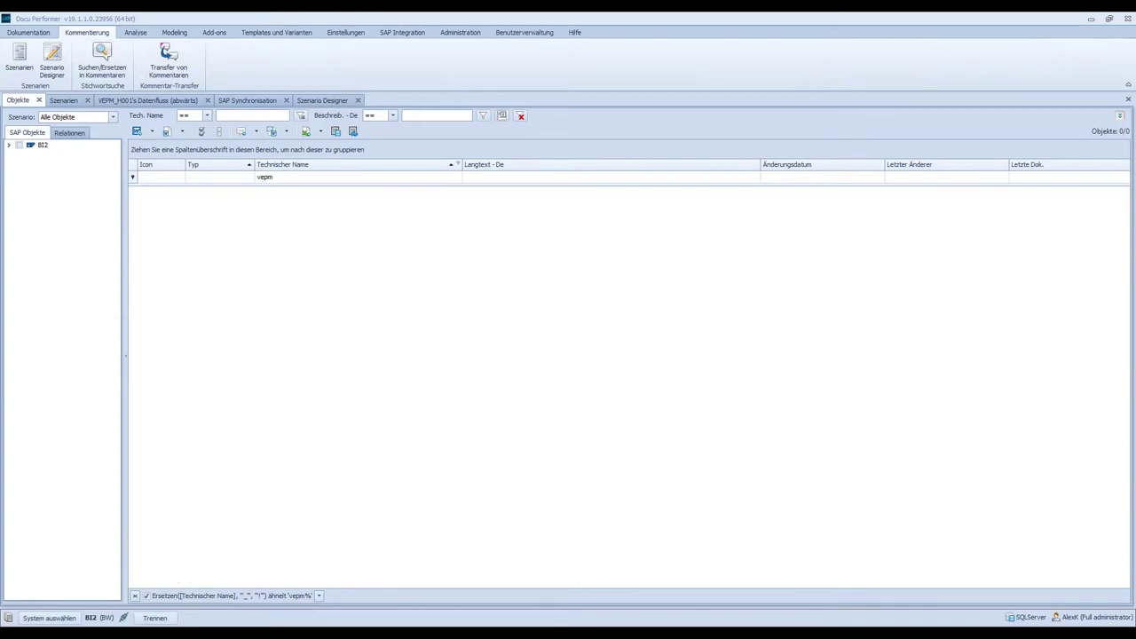
Clear the technical name filter and list all object types of the BI2 system
{"action": "left_click", "coordinate": [10, 145]}
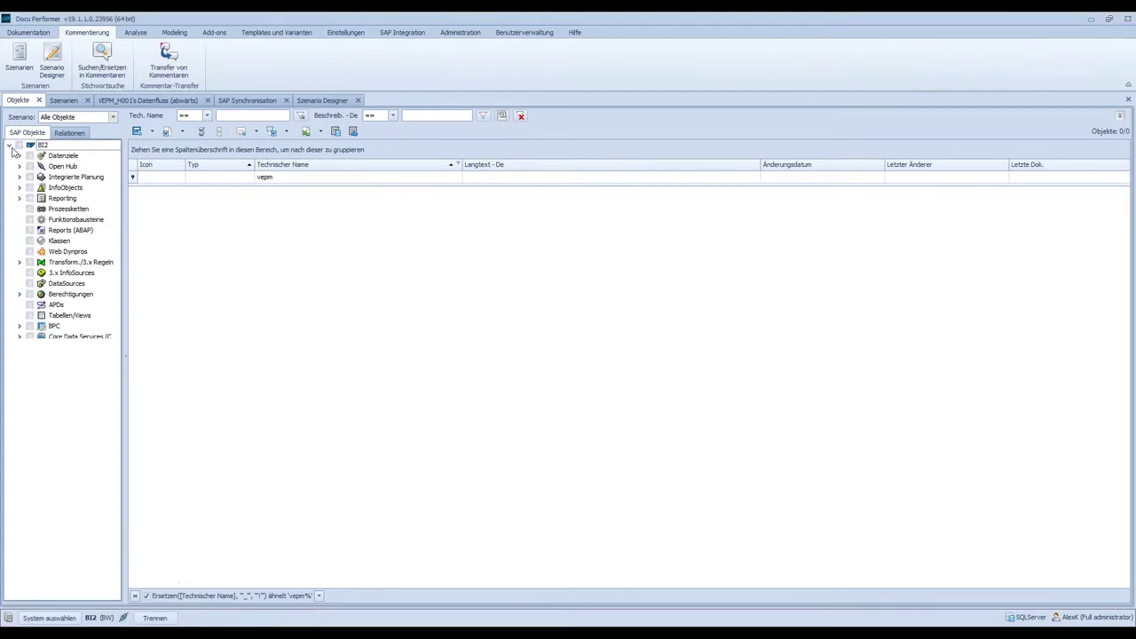
{"action": "left_click", "coordinate": [521, 116]}
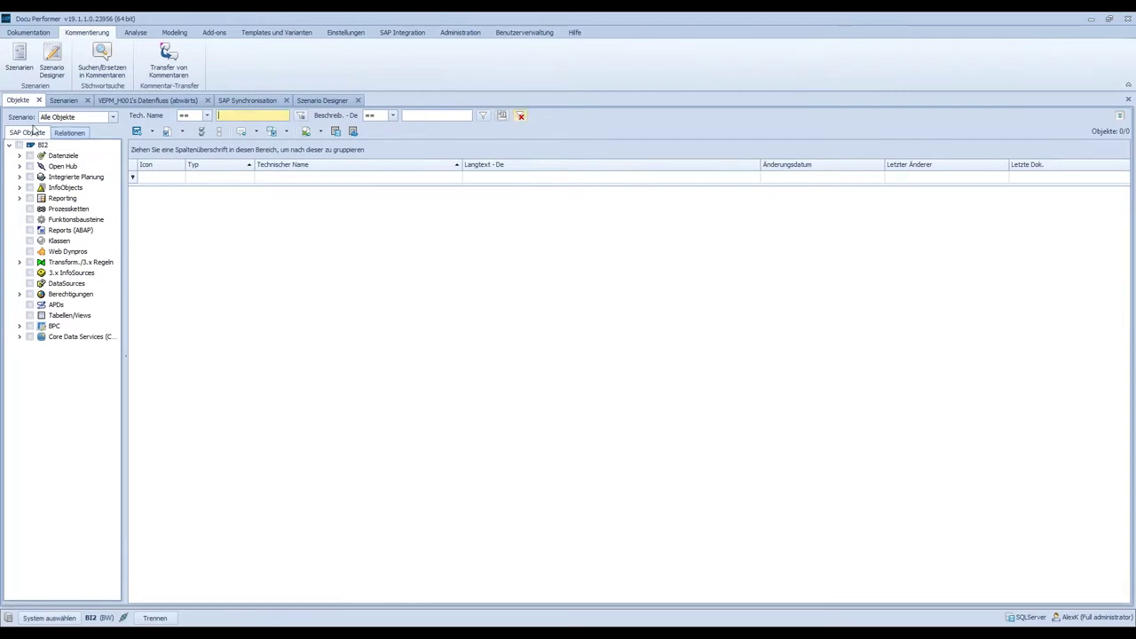
{"action": "left_click", "coordinate": [19, 146]}
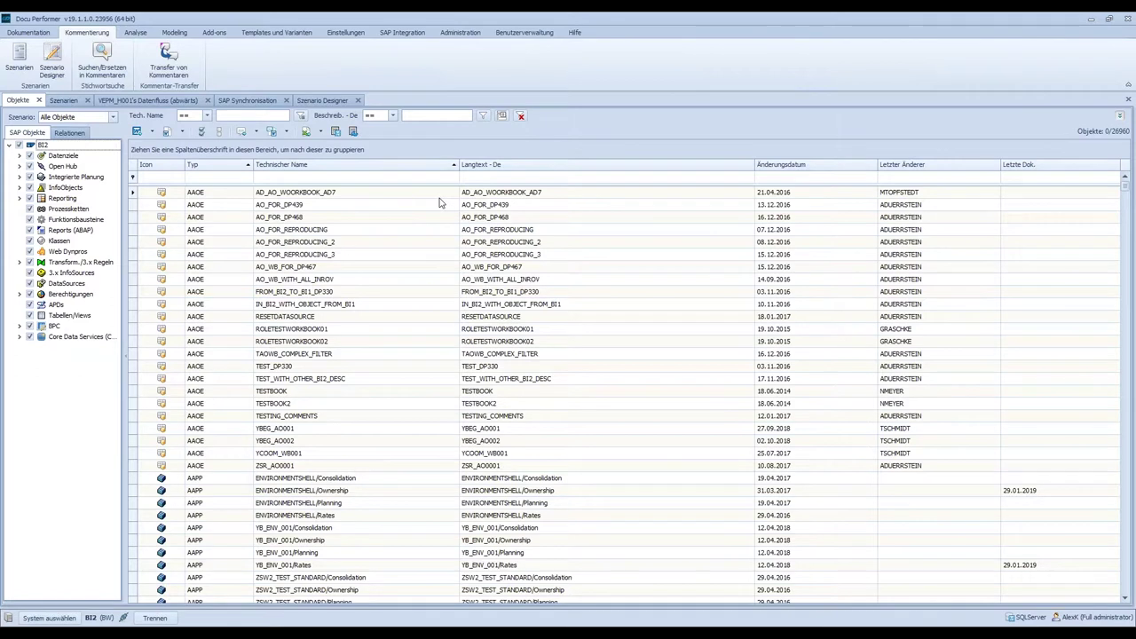
View the systems and projects available for adding objects to the scenario structure in the Scenario Designer
{"action": "left_click", "coordinate": [323, 100]}
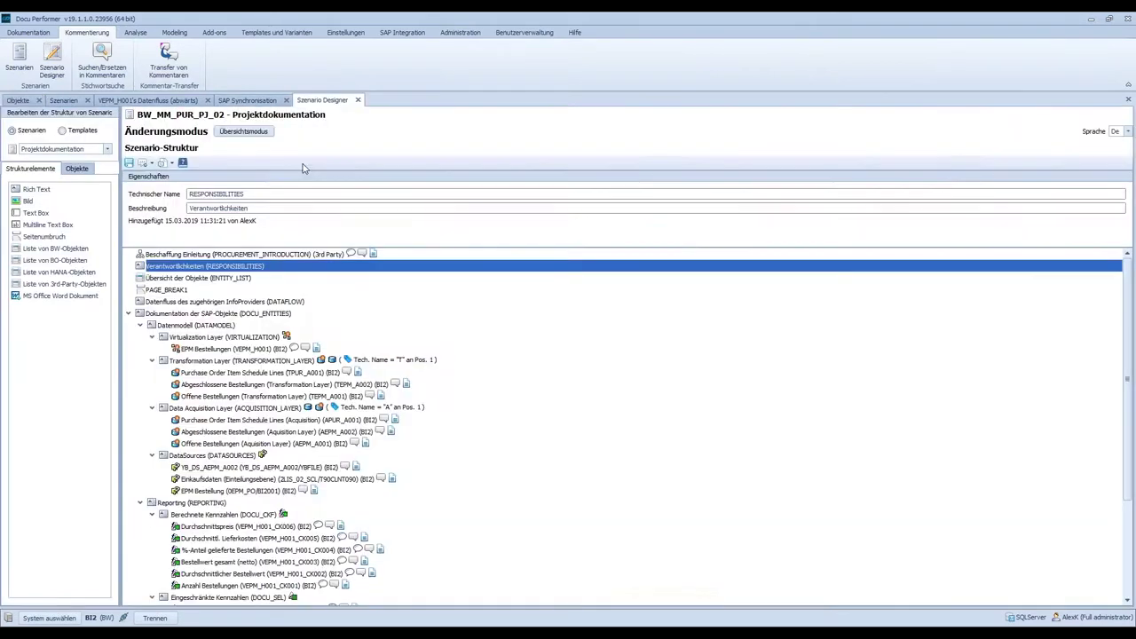
{"action": "left_click", "coordinate": [71, 170]}
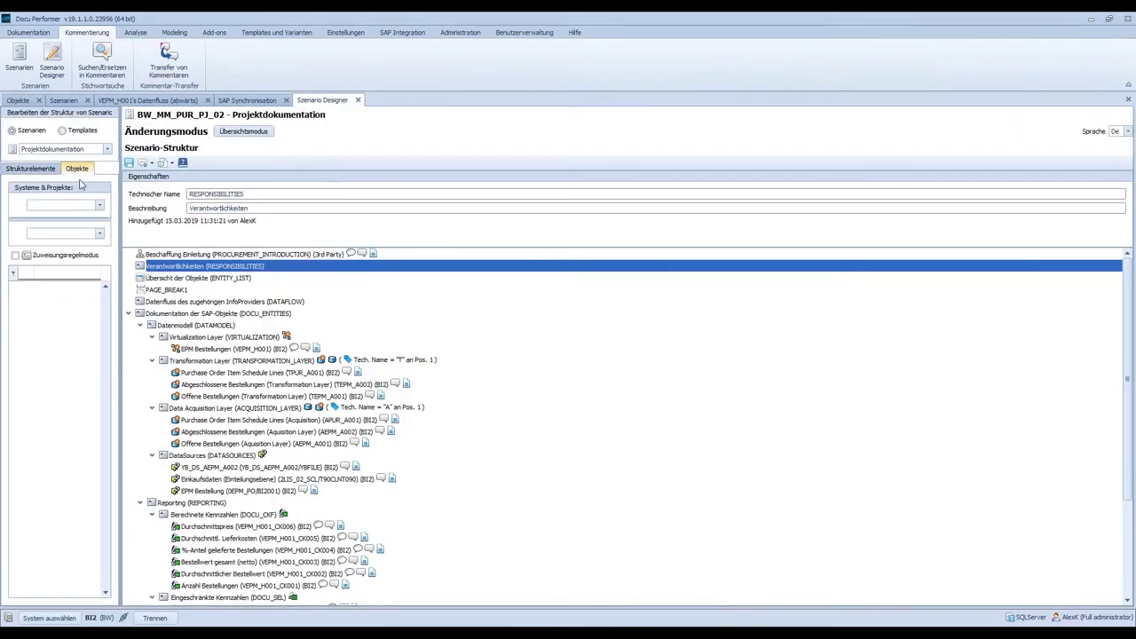
{"action": "left_click", "coordinate": [99, 205]}
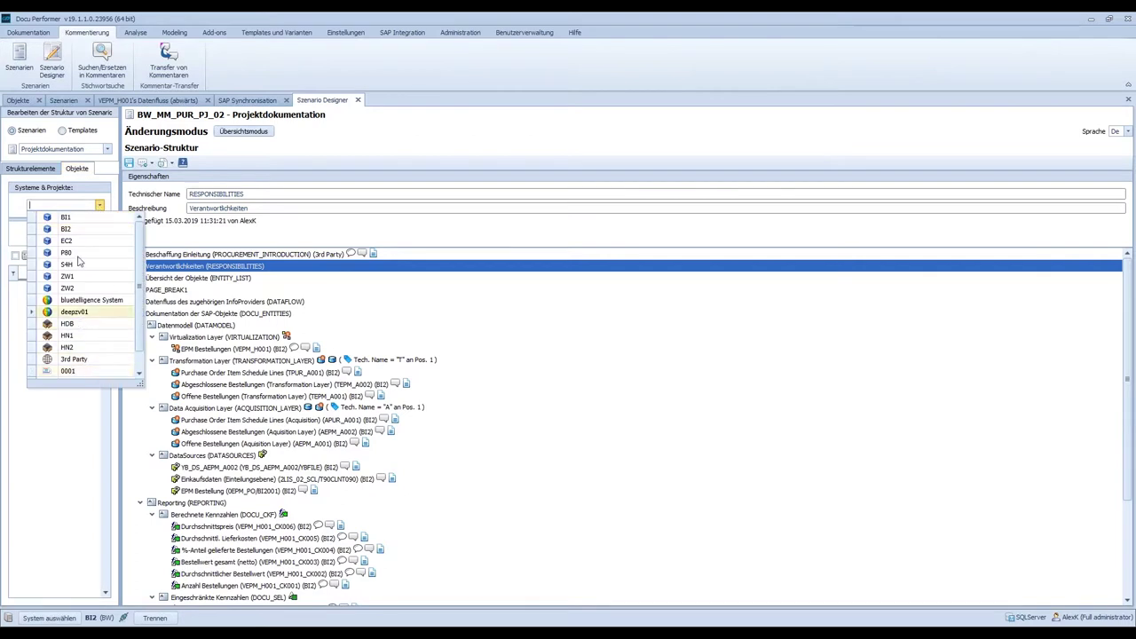
{"action": "left_click", "coordinate": [248, 16]}
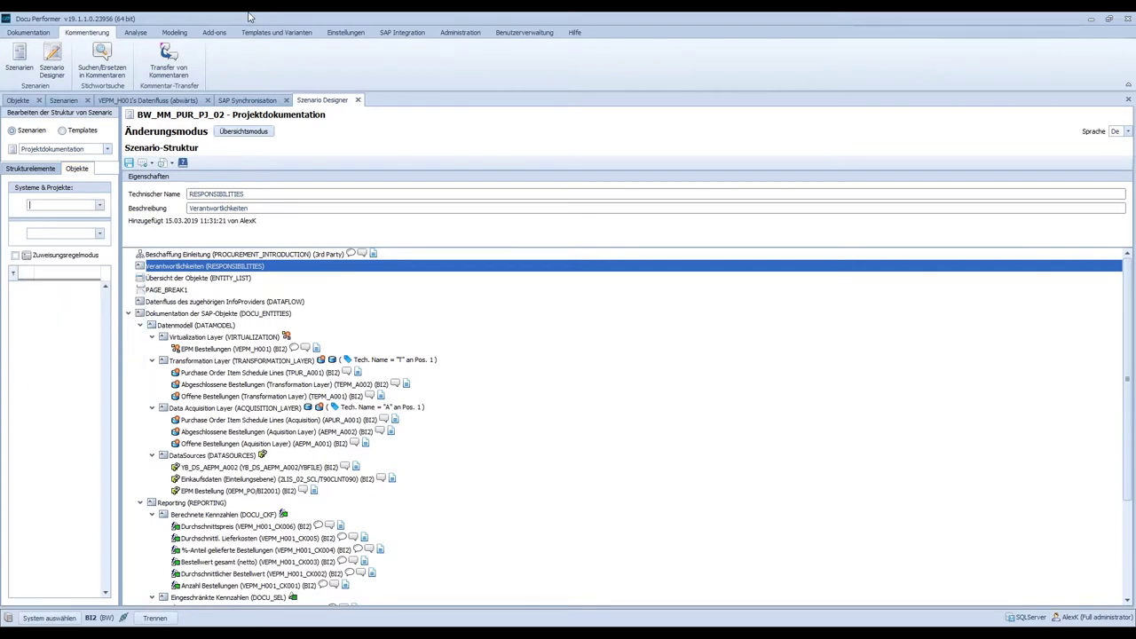
Examine the VEPM_H001 data flow as a network diagram and return to its tree structure
{"action": "left_click", "coordinate": [147, 100]}
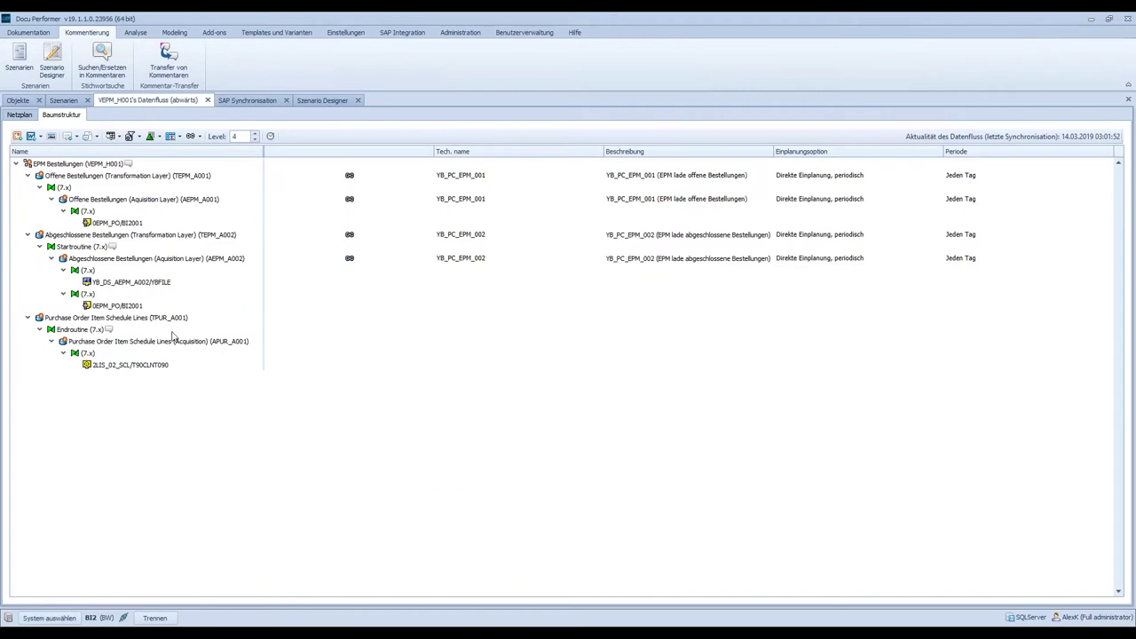
{"action": "left_click", "coordinate": [19, 115]}
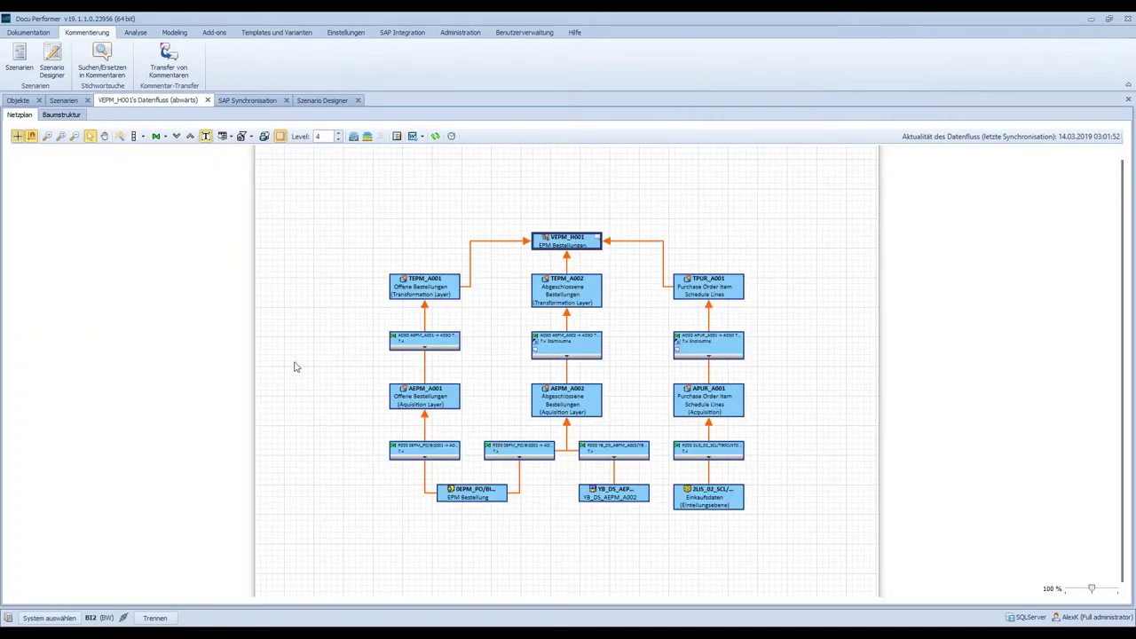
{"action": "left_click", "coordinate": [64, 117]}
Filter the object list by technical names YD_NW_PRC, YBT_DP_MM_REP01/001, 0F_PRICE, YNETPRICE, YBO_QTY, YD_NW_NAM and YD_NW_PQT
{"action": "left_click", "coordinate": [18, 101]}
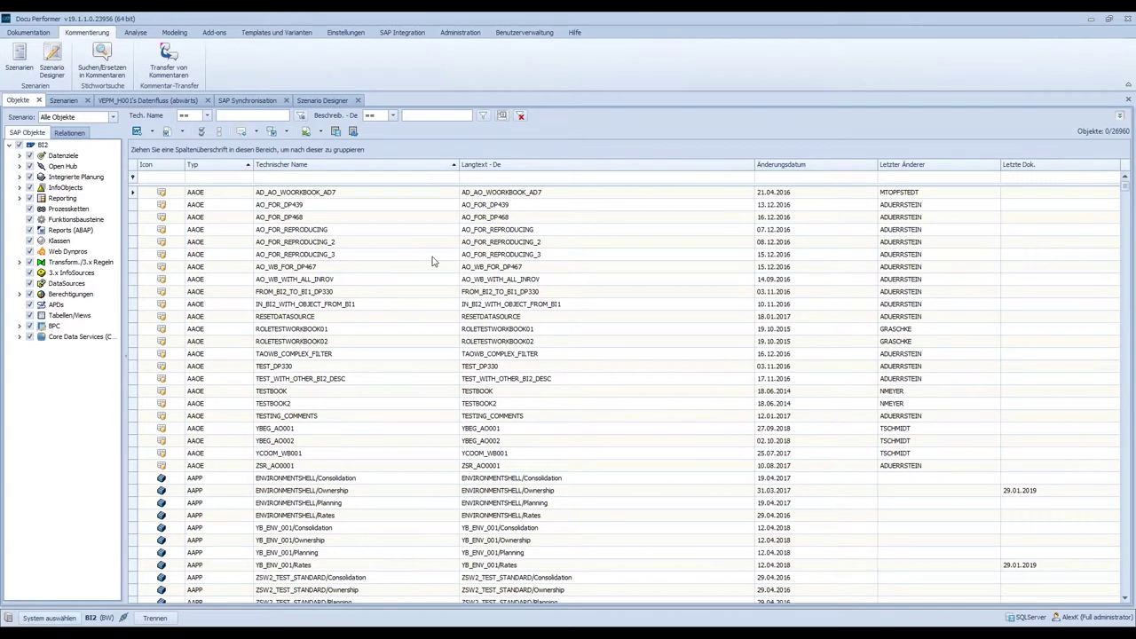
{"action": "left_click", "coordinate": [301, 116]}
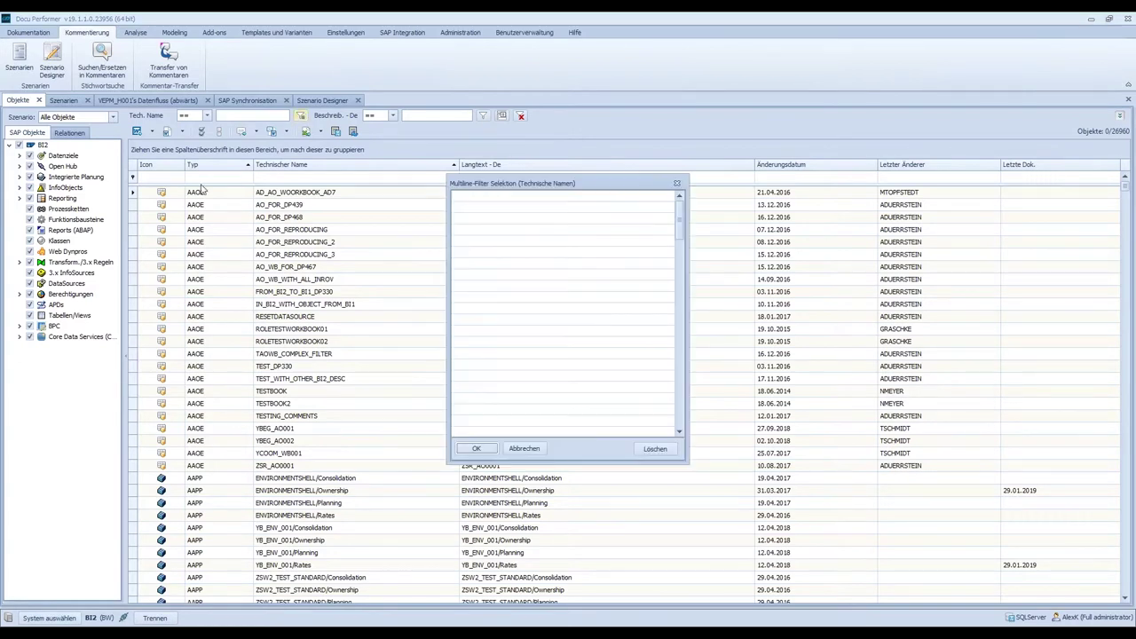
{"action": "left_click", "coordinate": [470, 197]}
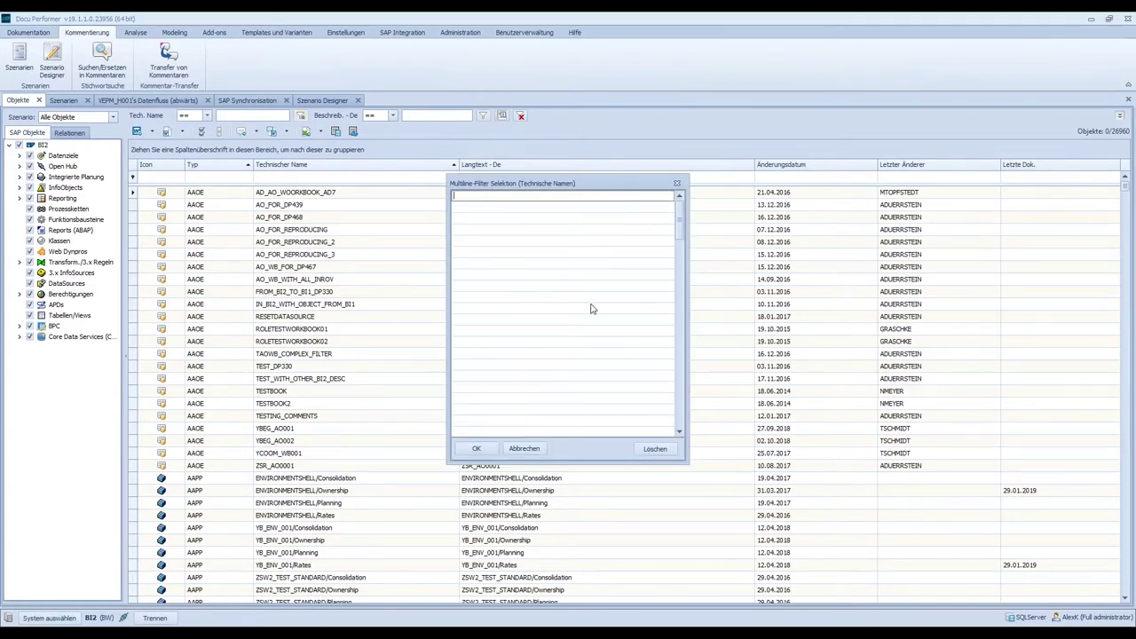
{"action": "type", "text": "YD_NW_PRC YBT_DP_MM_REP01/001 0F_PRICE YNETPRICE YBO_QTY YD_NW_NAM YD_NW_PQT"}
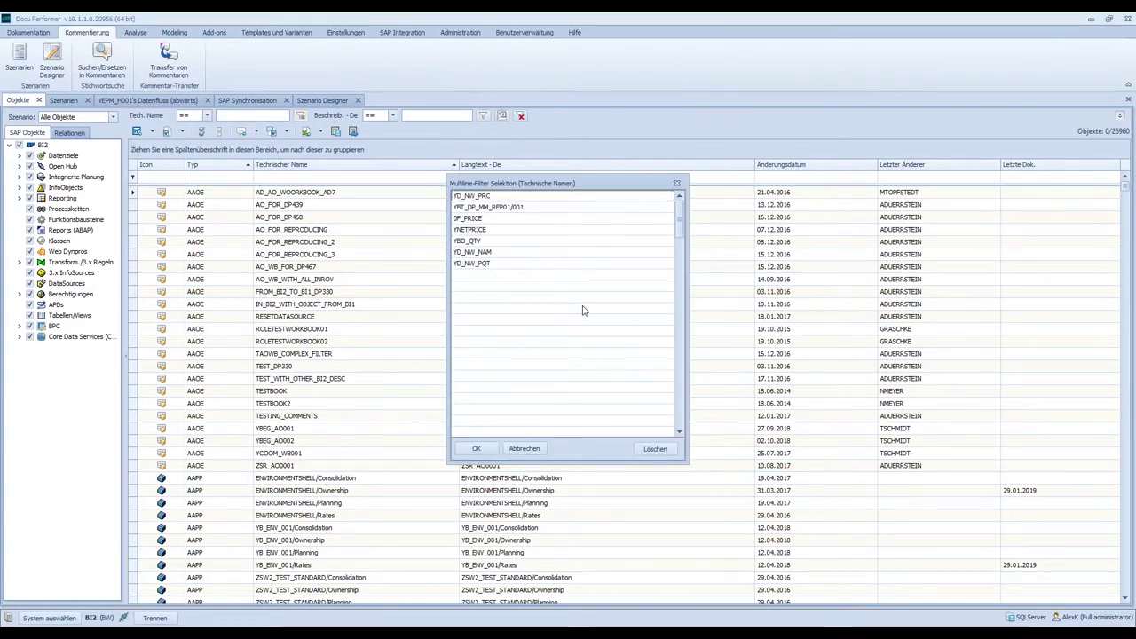
{"action": "left_click", "coordinate": [477, 449]}
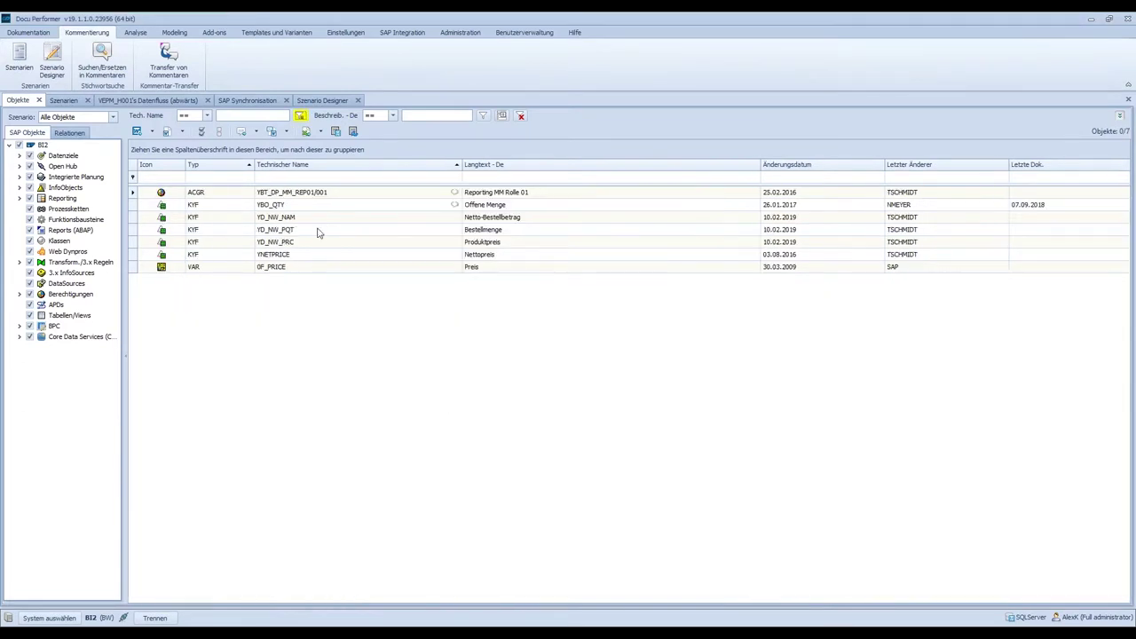
Assign all objects in the filtered list, YBT_DP_MM_REP01/001 through 0F_PRICE, to the Purchasing scenario BW_MM_PUR_PJ_02
{"action": "left_click", "coordinate": [294, 268], "text": "shift"}
{"action": "right_click", "coordinate": [299, 241]}
{"action": "left_click", "coordinate": [400, 247]}
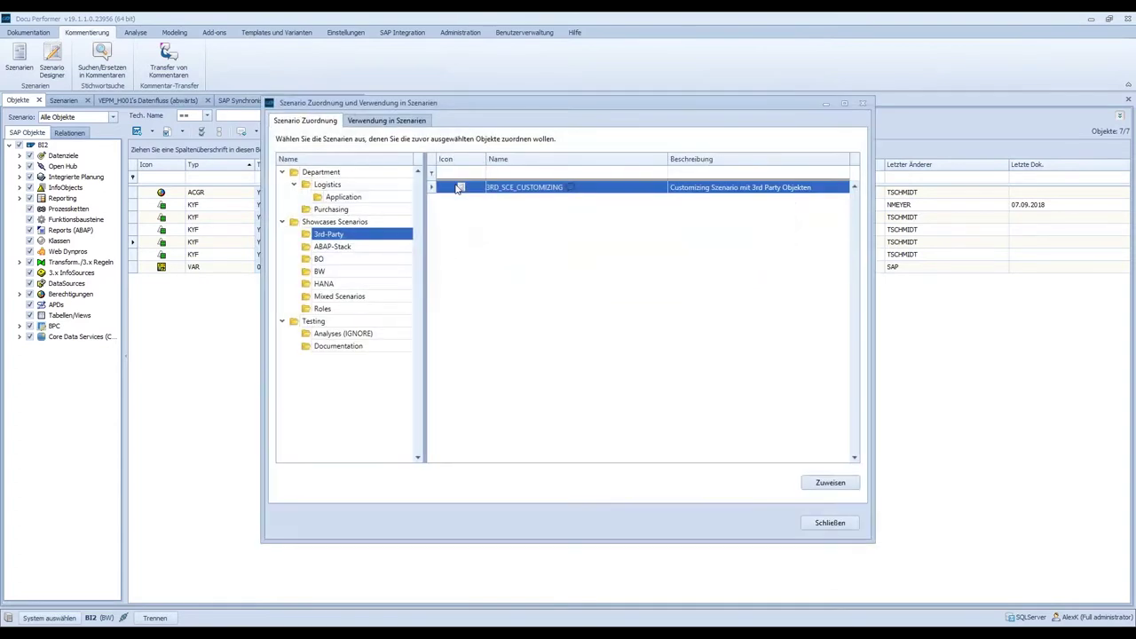
{"action": "left_click", "coordinate": [341, 209]}
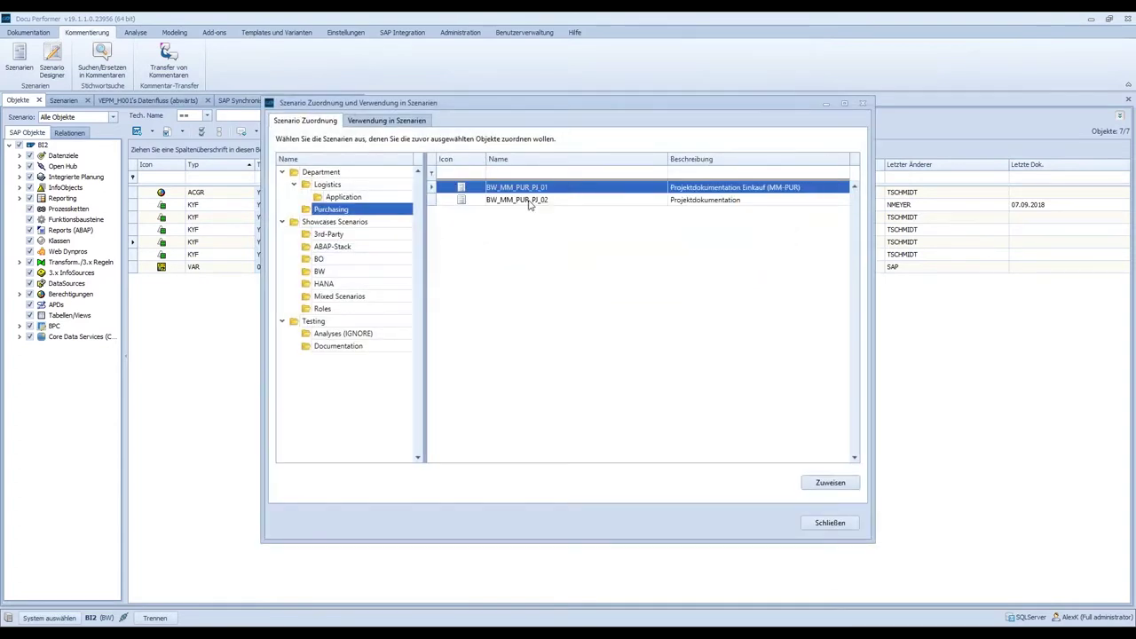
{"action": "left_click", "coordinate": [456, 201]}
{"action": "left_click", "coordinate": [828, 485]}
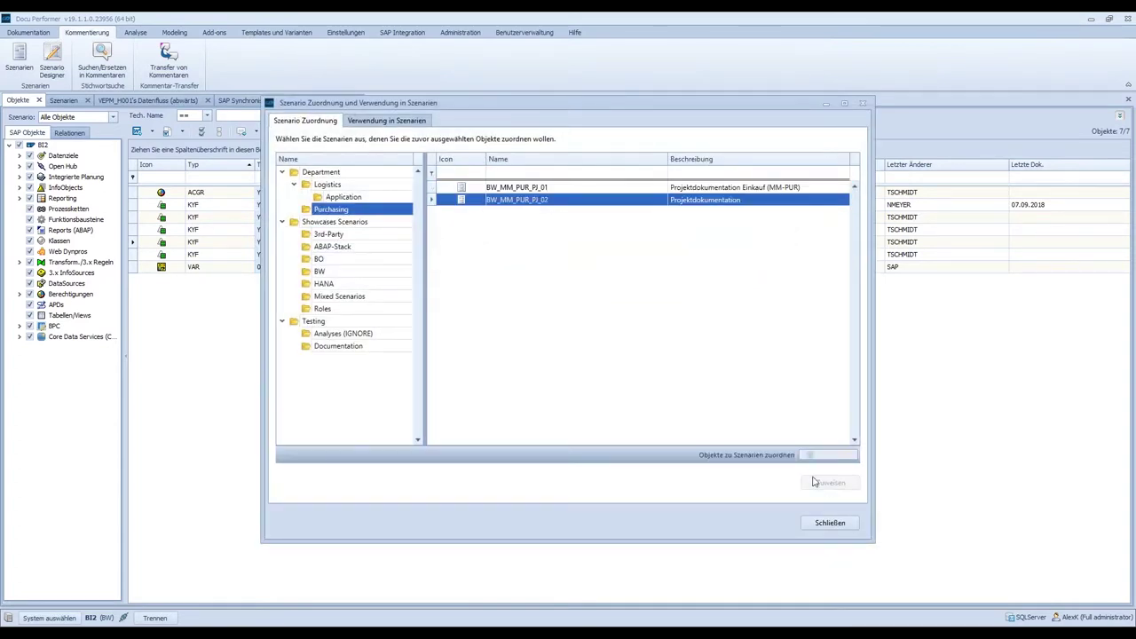
{"action": "left_click", "coordinate": [832, 524]}
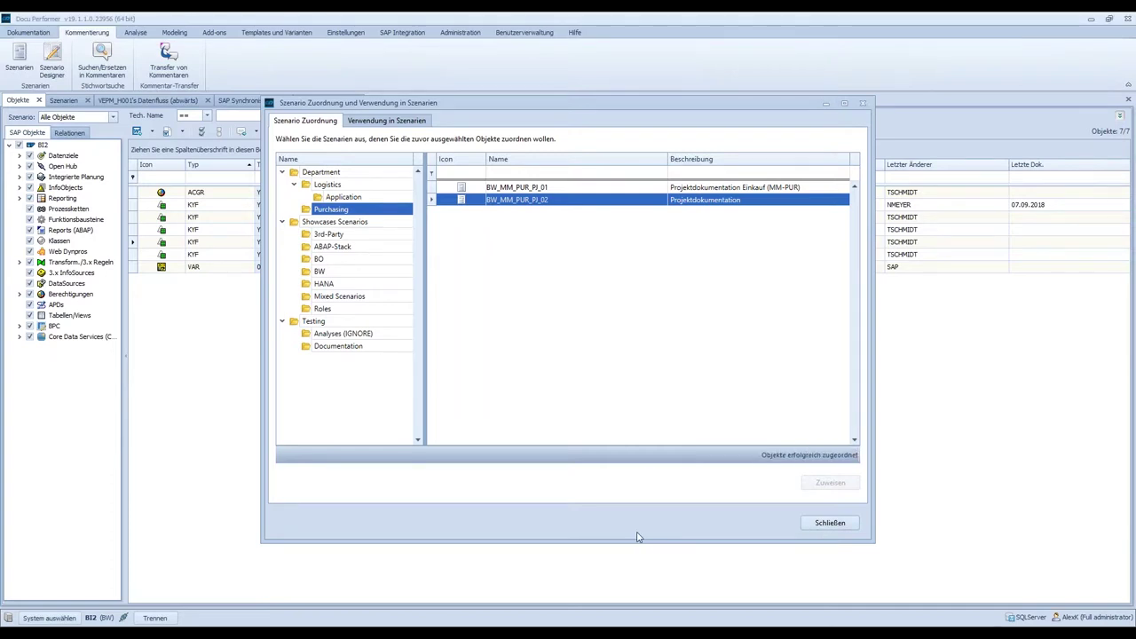
{"action": "left_click", "coordinate": [829, 522]}
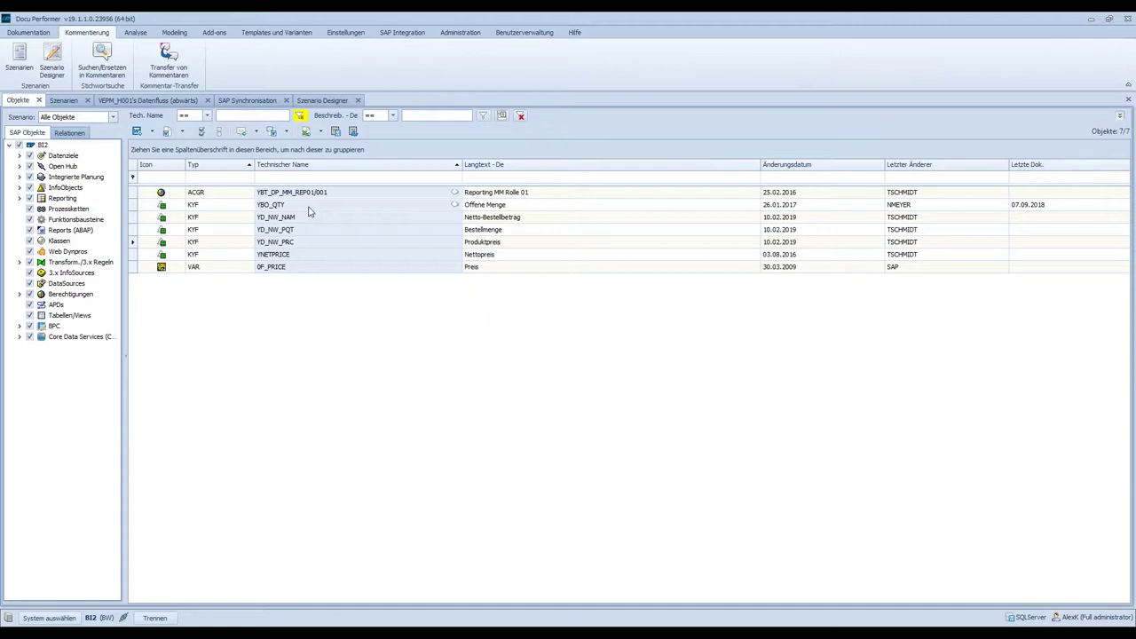
View the quick scenario assignment options for the key figure YBO_QTY without assigning it
{"action": "right_click", "coordinate": [309, 208]}
{"action": "mouse_move", "coordinate": [396, 233]}
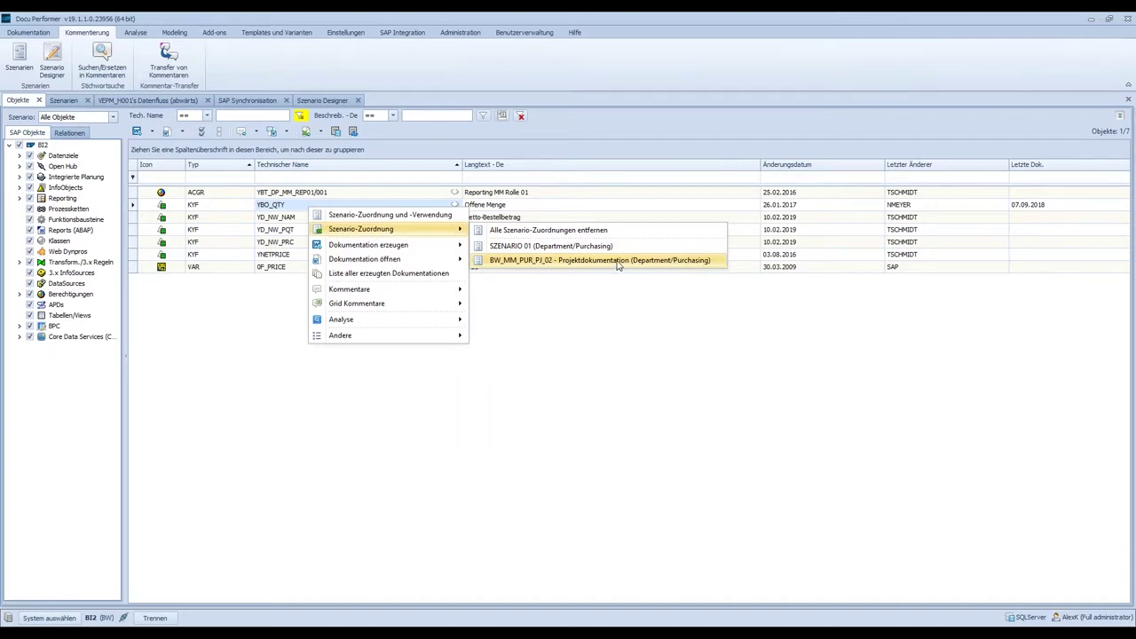
{"action": "left_click", "coordinate": [629, 459]}
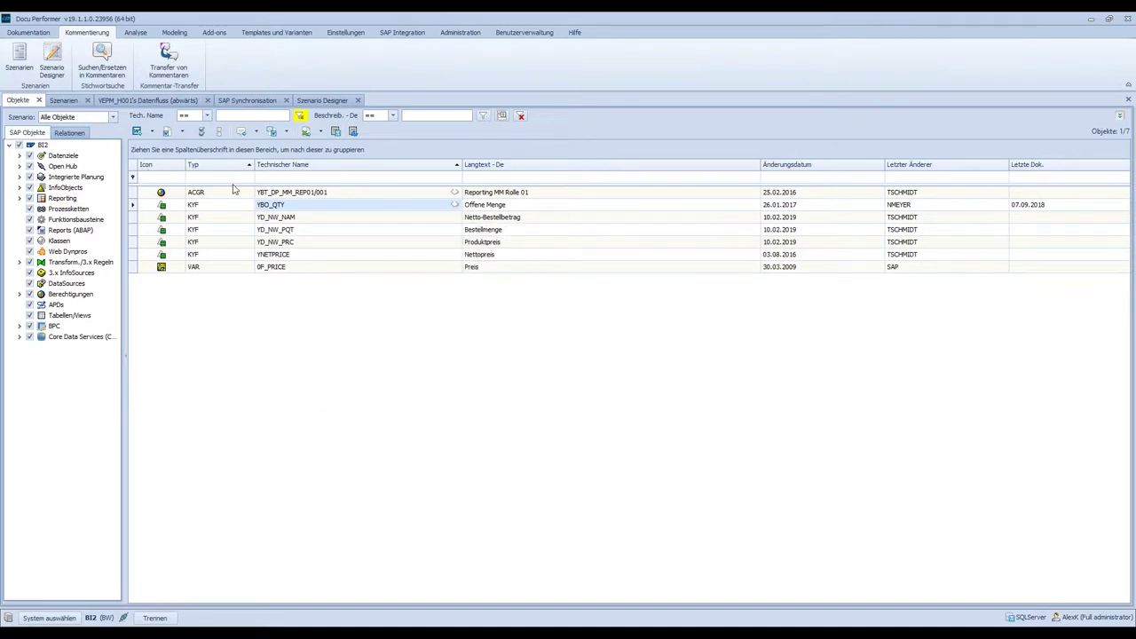
Review the structure of scenario BW_MM_PUR_PJ_02 and close the Scenario Designer, discarding unsaved changes
{"action": "left_click", "coordinate": [313, 101]}
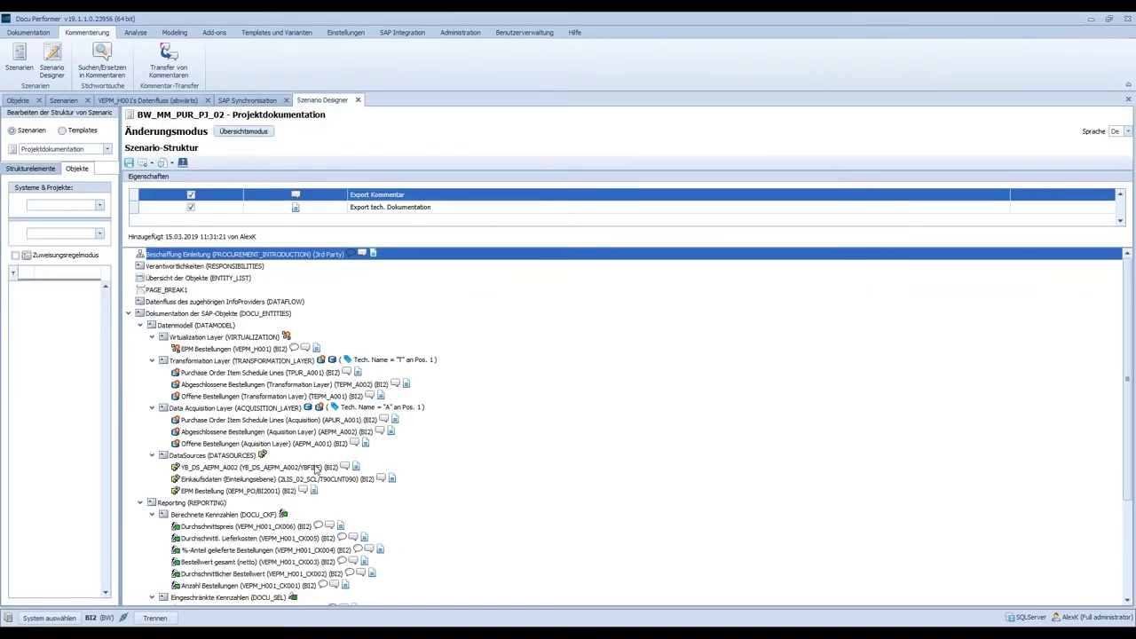
{"action": "scroll", "coordinate": [333, 423], "scroll_direction": "down", "scroll_amount": 2}
{"action": "scroll", "coordinate": [264, 395], "scroll_direction": "down", "scroll_amount": 5}
{"action": "left_click", "coordinate": [129, 166]}
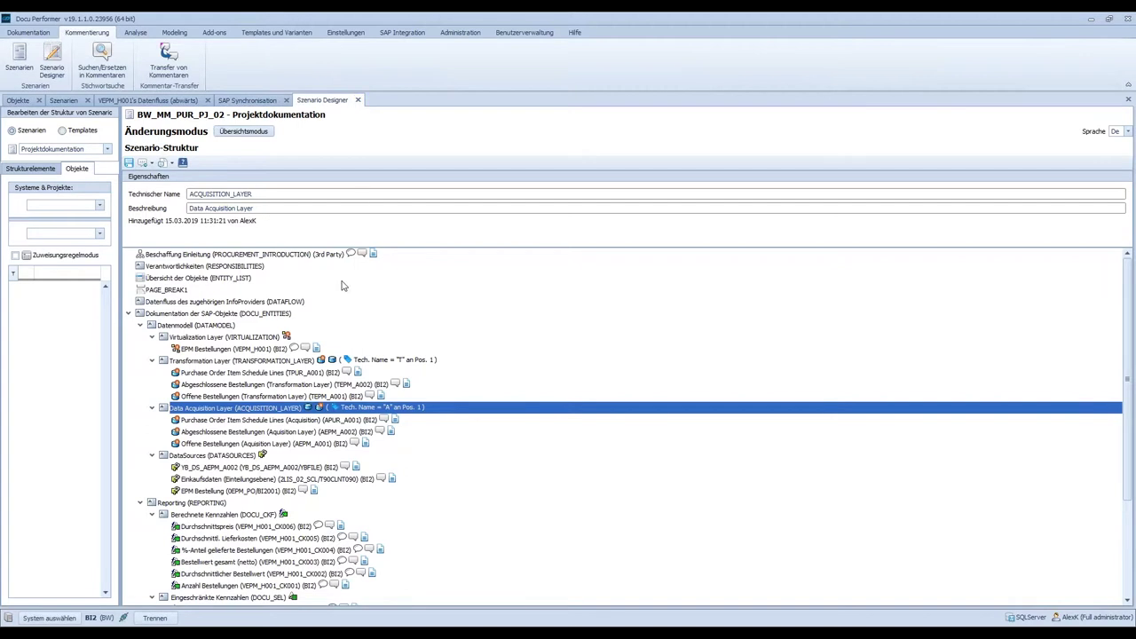
{"action": "scroll", "coordinate": [295, 328], "scroll_direction": "down", "scroll_amount": 3}
{"action": "scroll", "coordinate": [296, 329], "scroll_direction": "up", "scroll_amount": 2}
{"action": "left_click", "coordinate": [357, 99]}
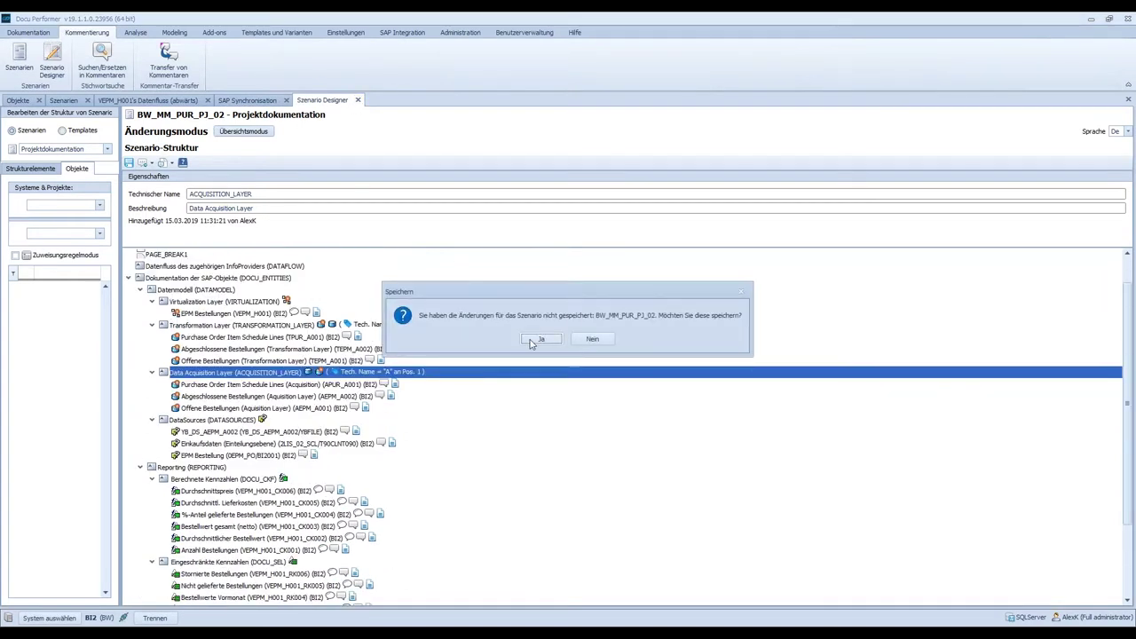
{"action": "left_click", "coordinate": [604, 339]}
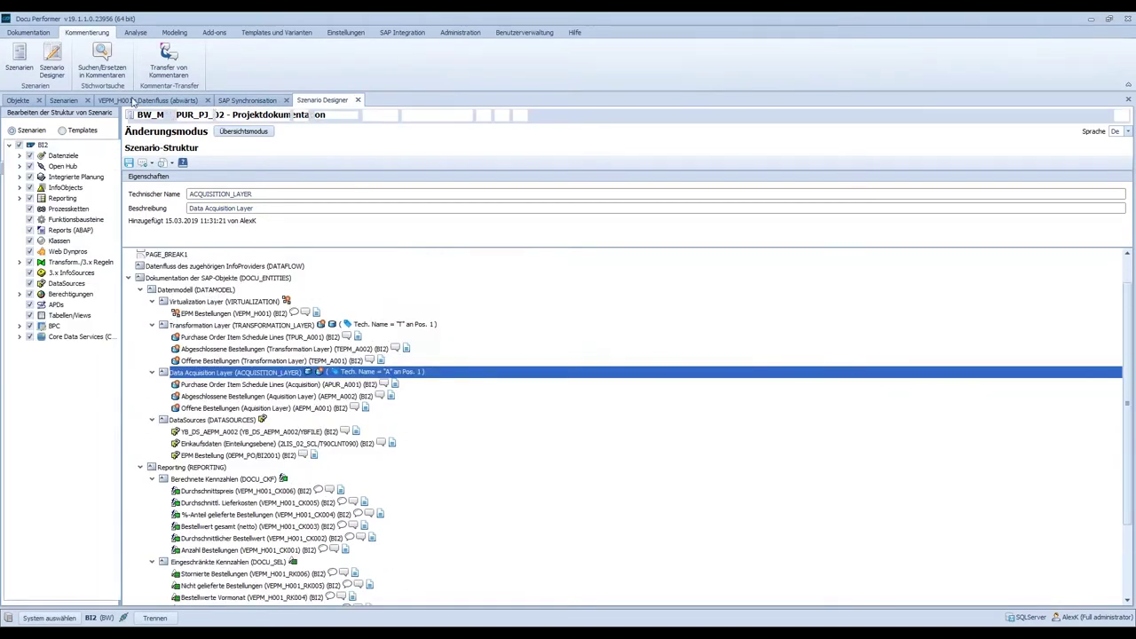
View the scenarios in the Purchasing folder and switch the active system from BI2 to 3rd Party
{"action": "left_click", "coordinate": [70, 101]}
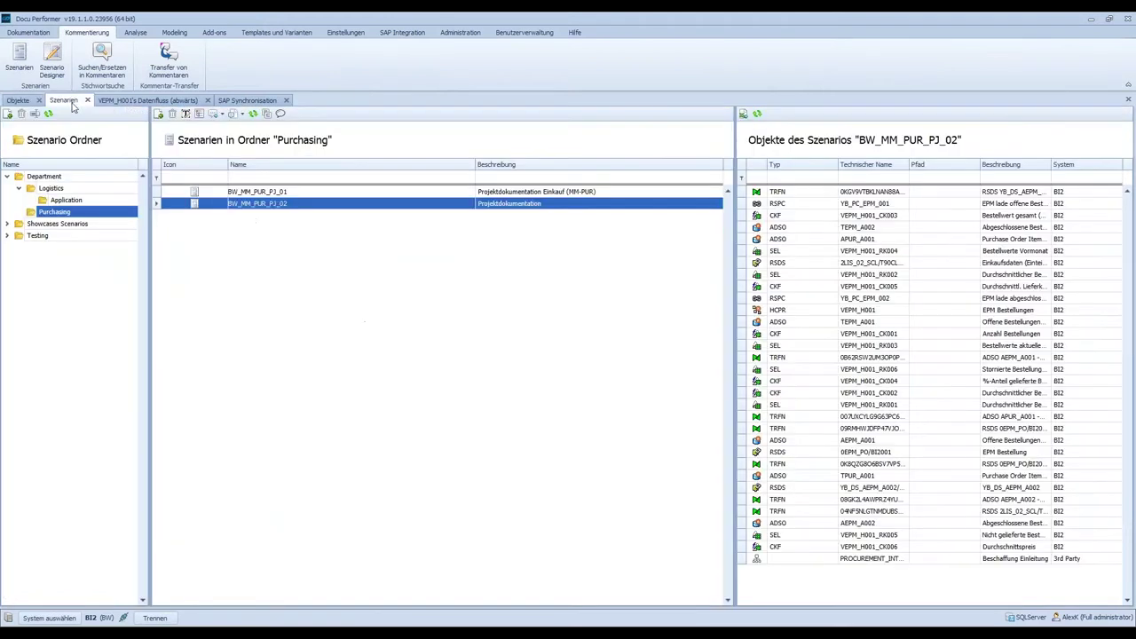
{"action": "left_click", "coordinate": [66, 620]}
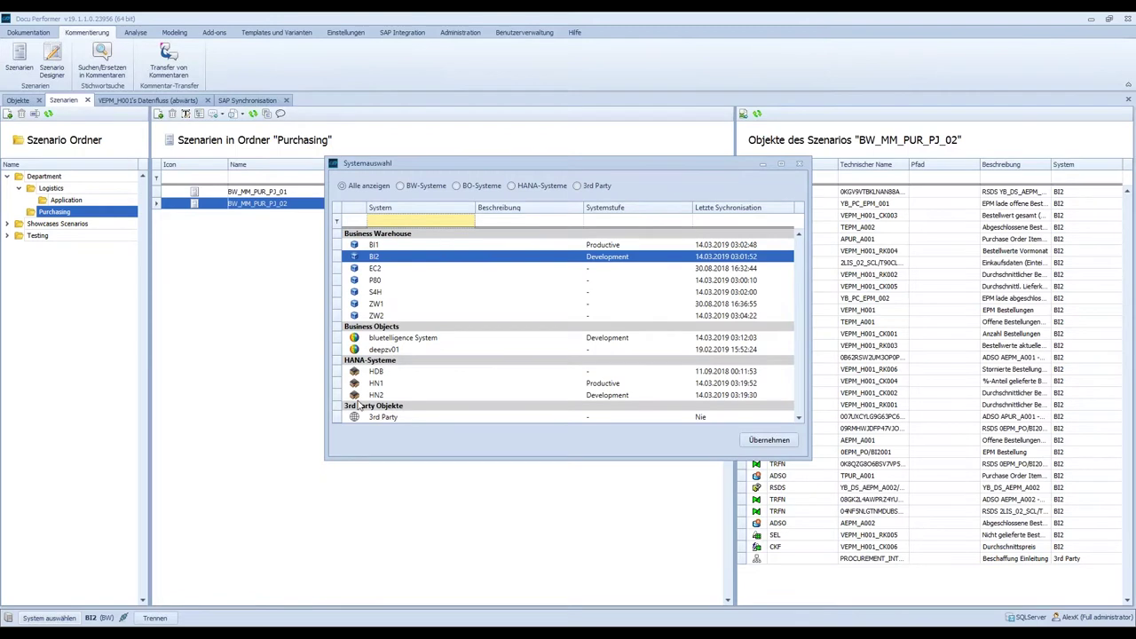
{"action": "left_click", "coordinate": [387, 419]}
{"action": "left_click", "coordinate": [768, 441]}
{"action": "left_click", "coordinate": [545, 348]}
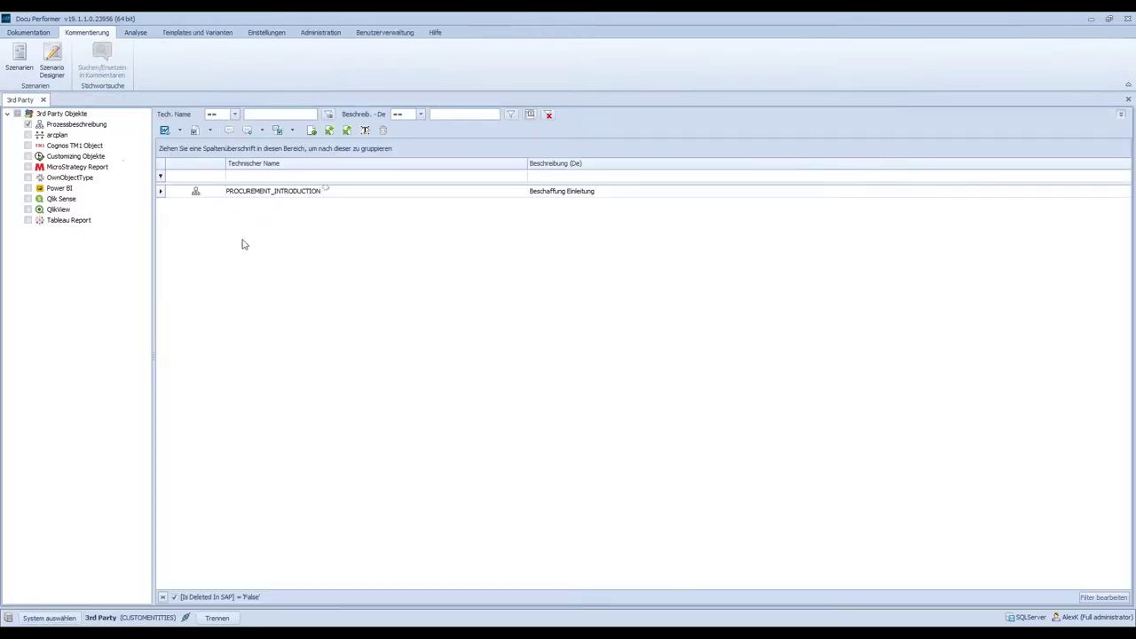
View the available actions for the process description PROCUREMENT_INTRODUCTION without applying any
{"action": "left_click", "coordinate": [237, 191]}
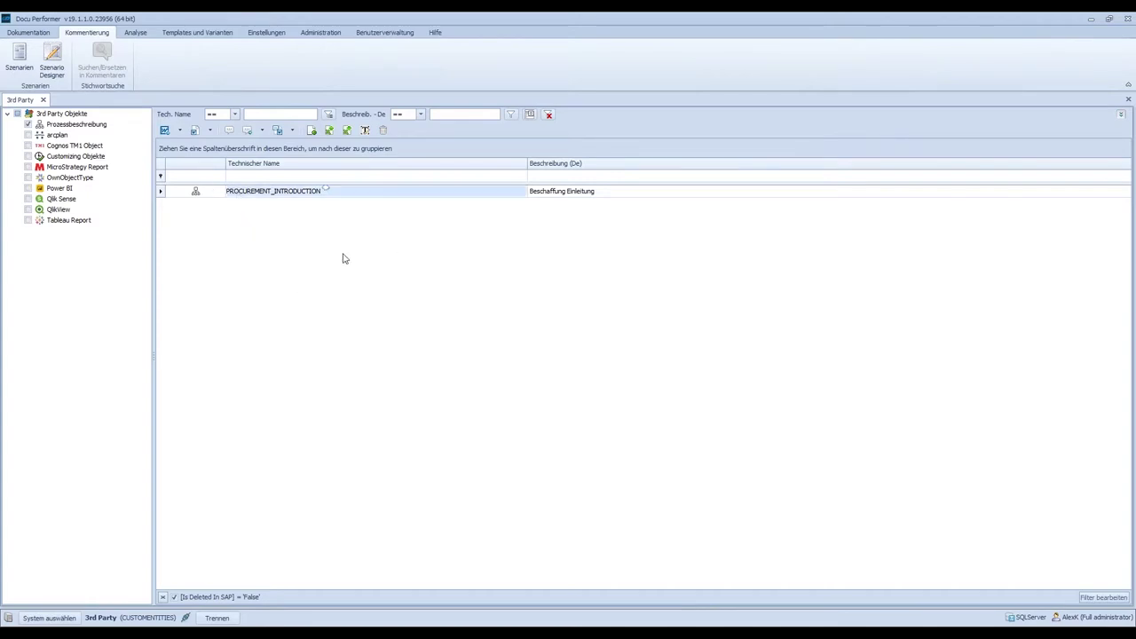
{"action": "right_click", "coordinate": [350, 194]}
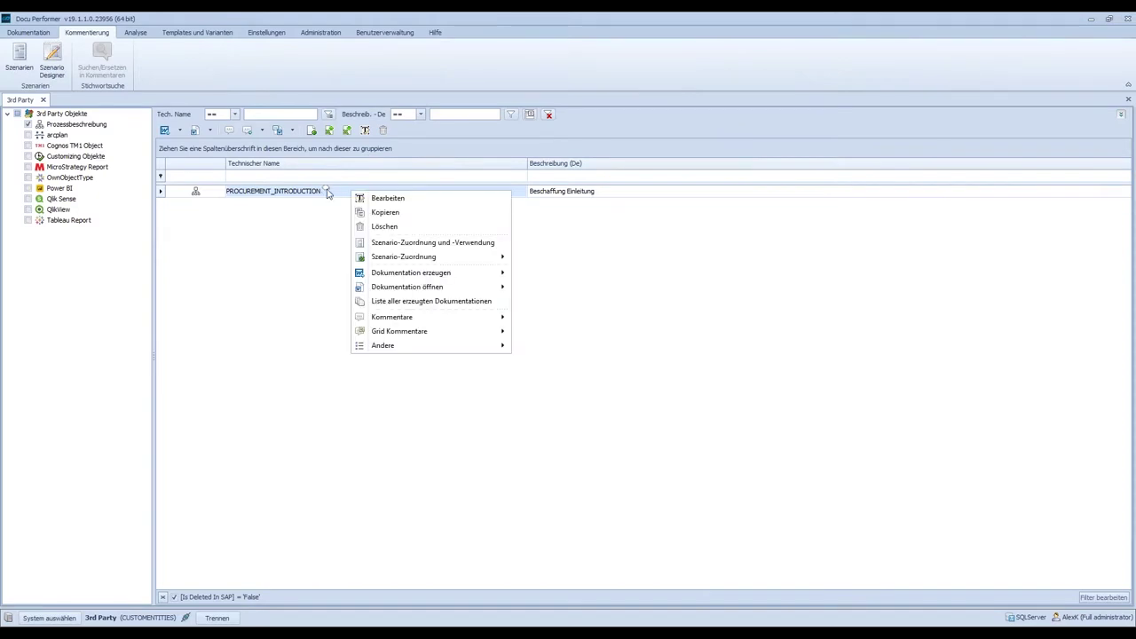
{"action": "left_click", "coordinate": [252, 191]}
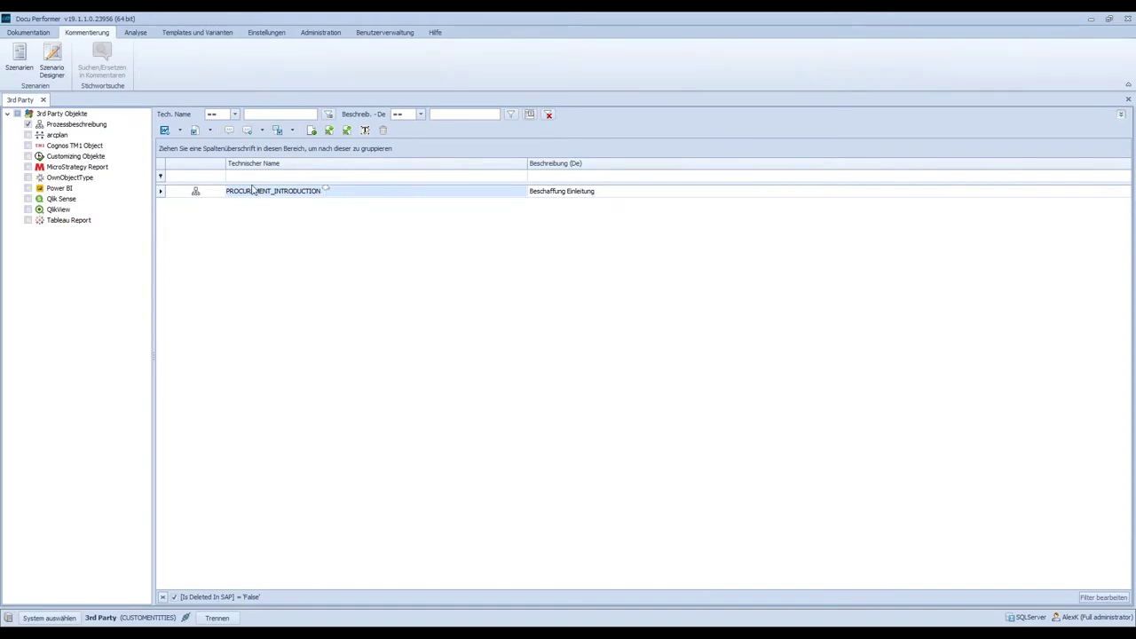
View the 3rd Party object types with the Process_Description definition, and return to the 3rd Party object list
{"action": "left_click", "coordinate": [213, 34]}
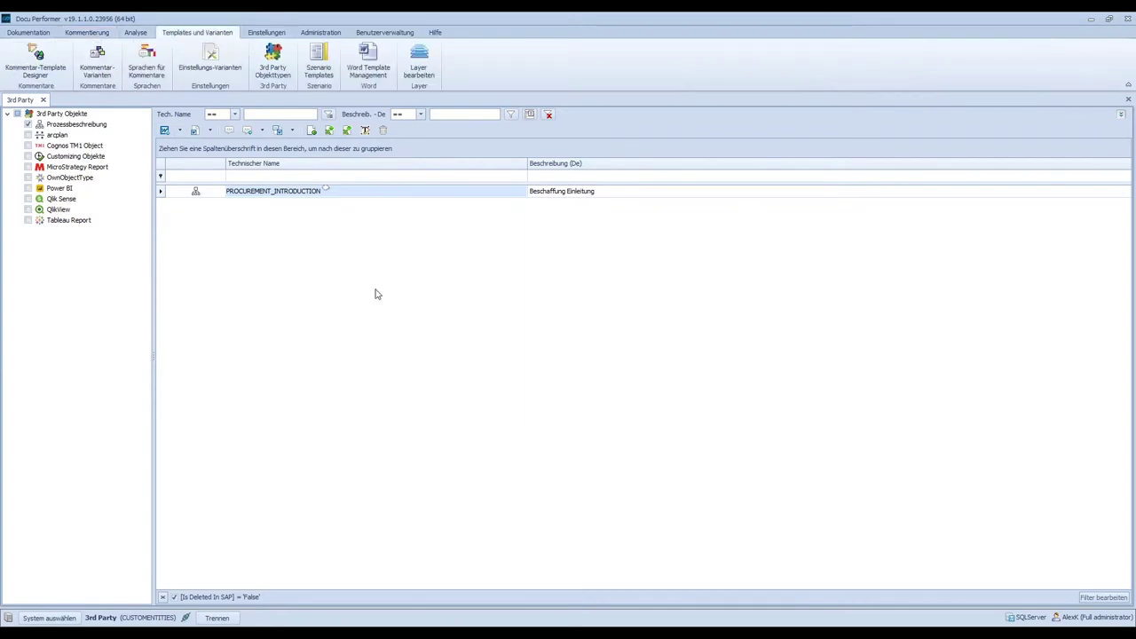
{"action": "left_click", "coordinate": [271, 62]}
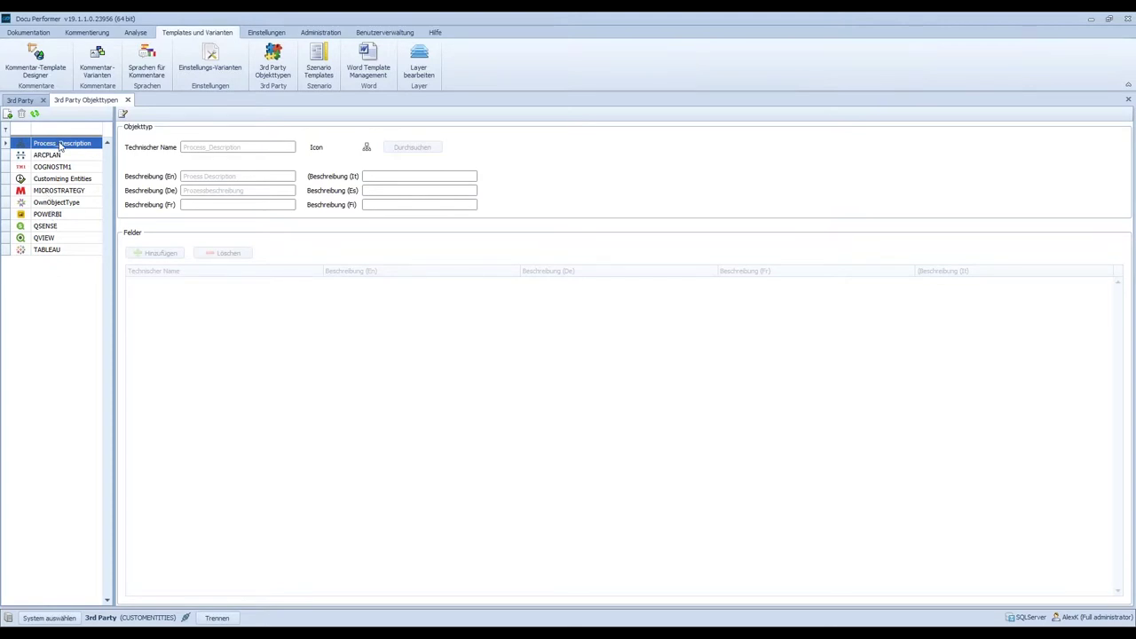
{"action": "left_click", "coordinate": [25, 100]}
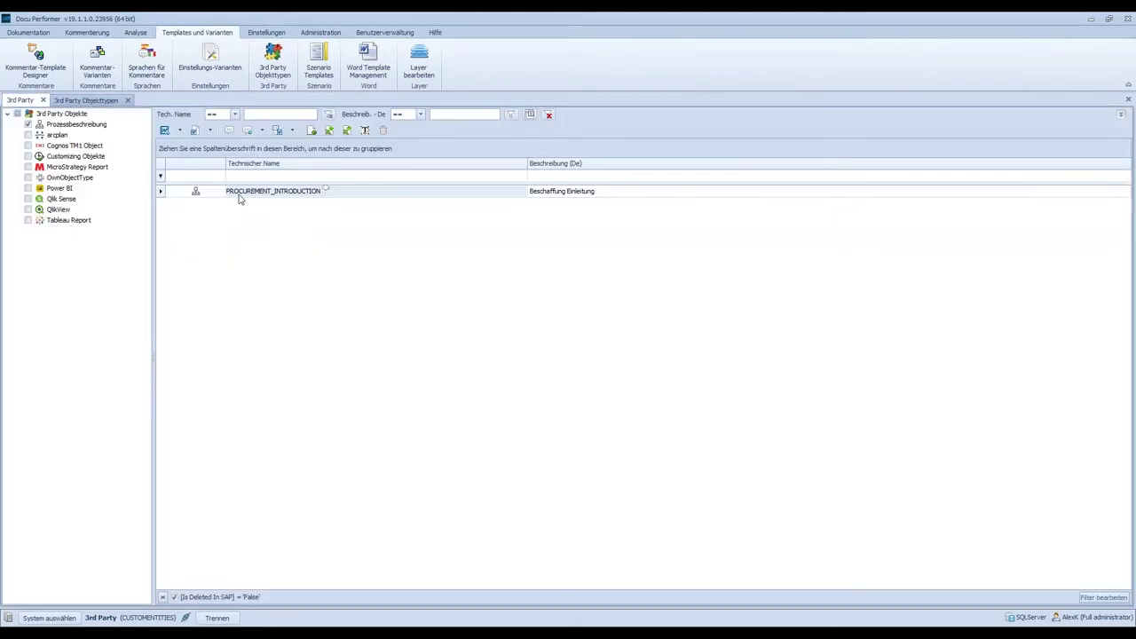
View the available actions for the Prozessbeschreibung object type and for the PROCUREMENT_INTRODUCTION object's comments
{"action": "right_click", "coordinate": [62, 125]}
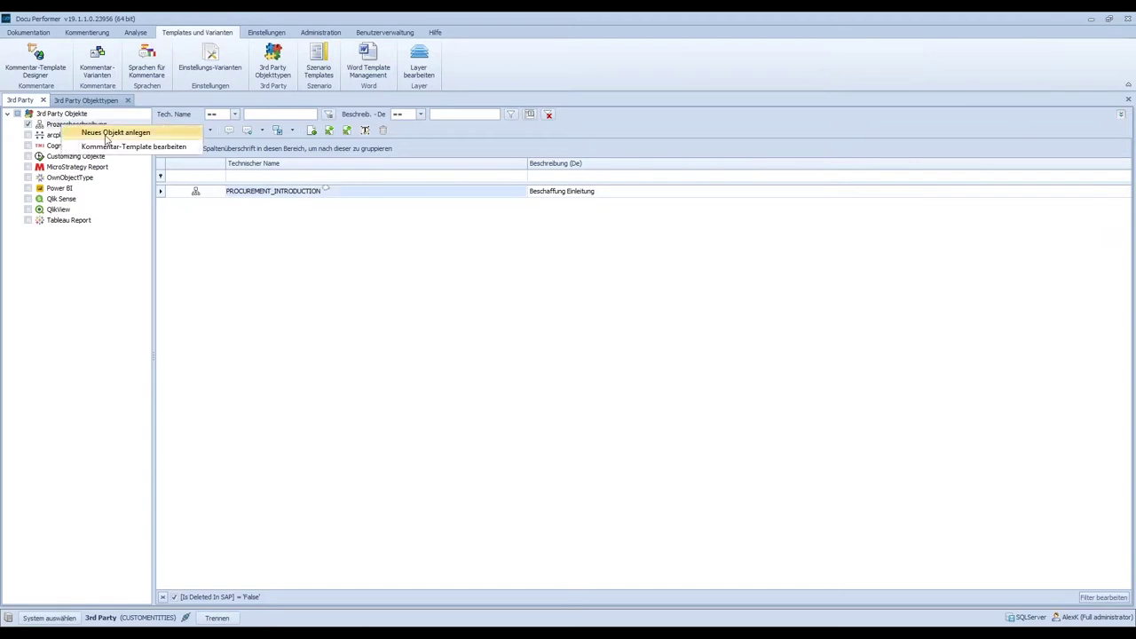
{"action": "left_click", "coordinate": [237, 199]}
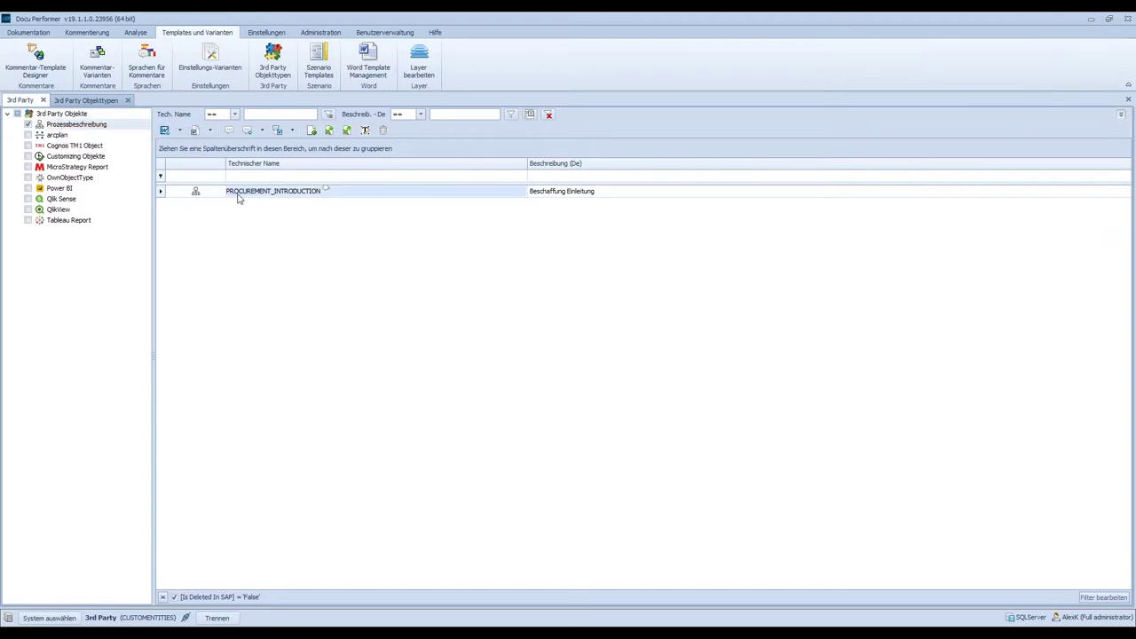
{"action": "right_click", "coordinate": [372, 212]}
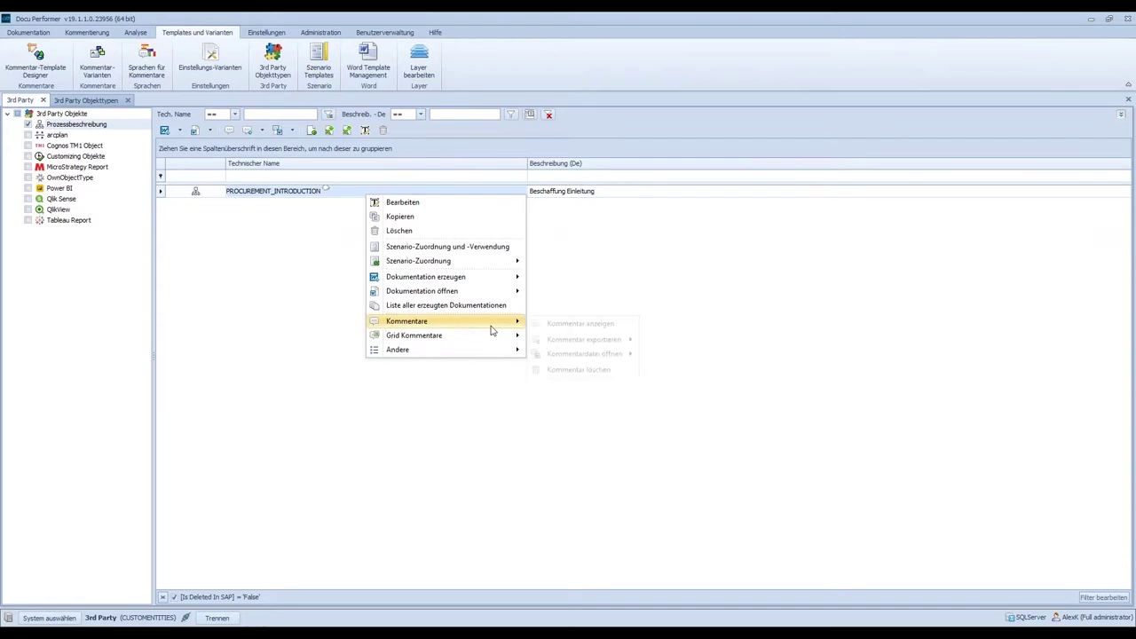
{"action": "key", "text": "Escape"}
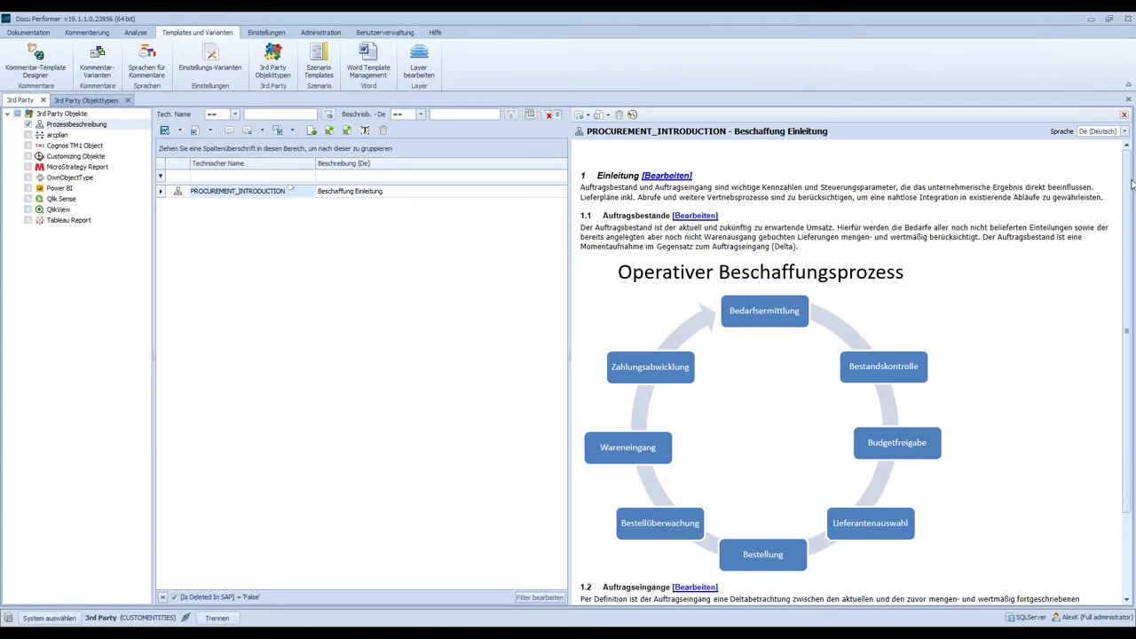
Read through the comment of PROCUREMENT_INTRODUCTION, from the Einleitung to the Auftragseingänge section
{"action": "scroll", "coordinate": [1120, 177], "scroll_direction": "down", "scroll_amount": 3}
{"action": "scroll", "coordinate": [1120, 178], "scroll_direction": "up", "scroll_amount": 3}
{"action": "scroll", "coordinate": [726, 415], "scroll_direction": "down", "scroll_amount": 2}
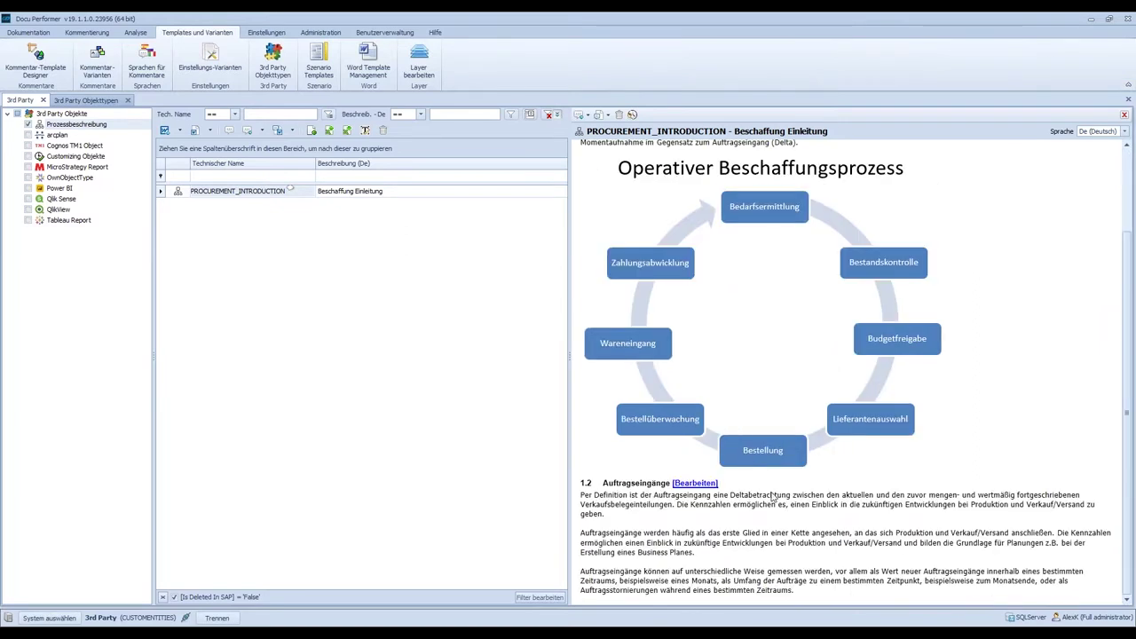
{"action": "scroll", "coordinate": [795, 368], "scroll_direction": "up", "scroll_amount": 2}
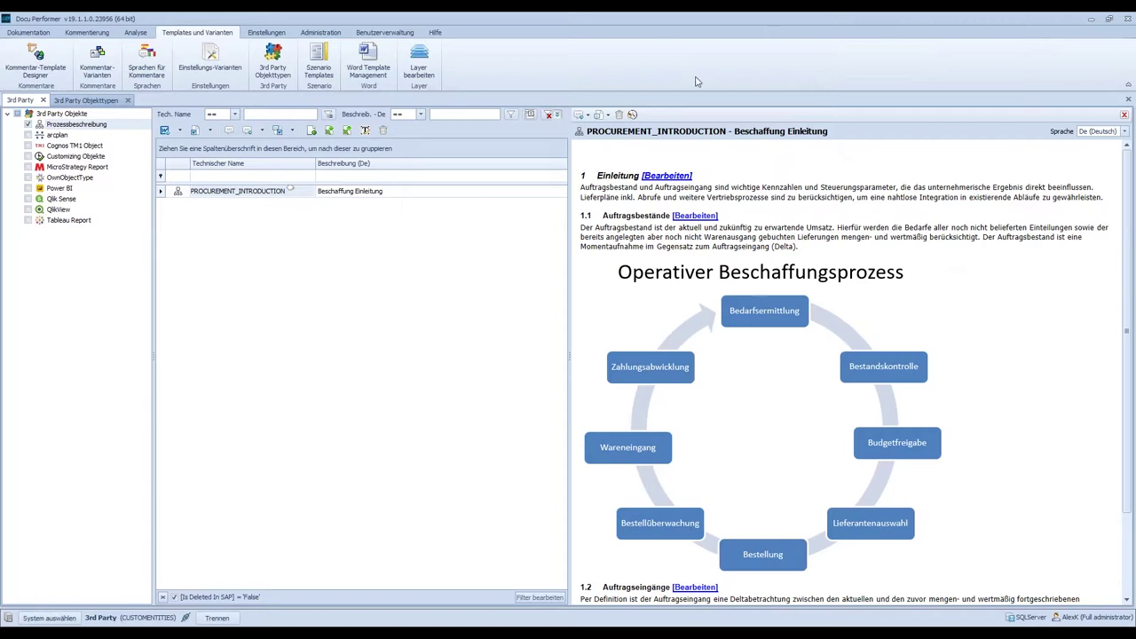
Switch the active system from 3rd Party to the Business Warehouse system BI2
{"action": "left_click", "coordinate": [49, 618]}
{"action": "left_click", "coordinate": [381, 258]}
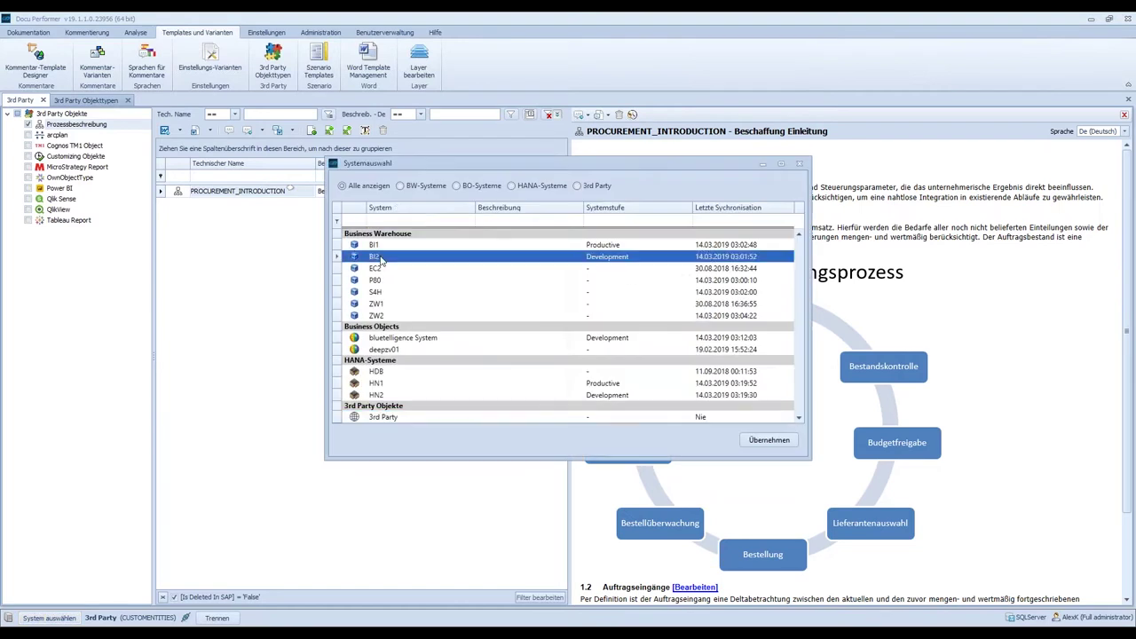
{"action": "left_click", "coordinate": [765, 437]}
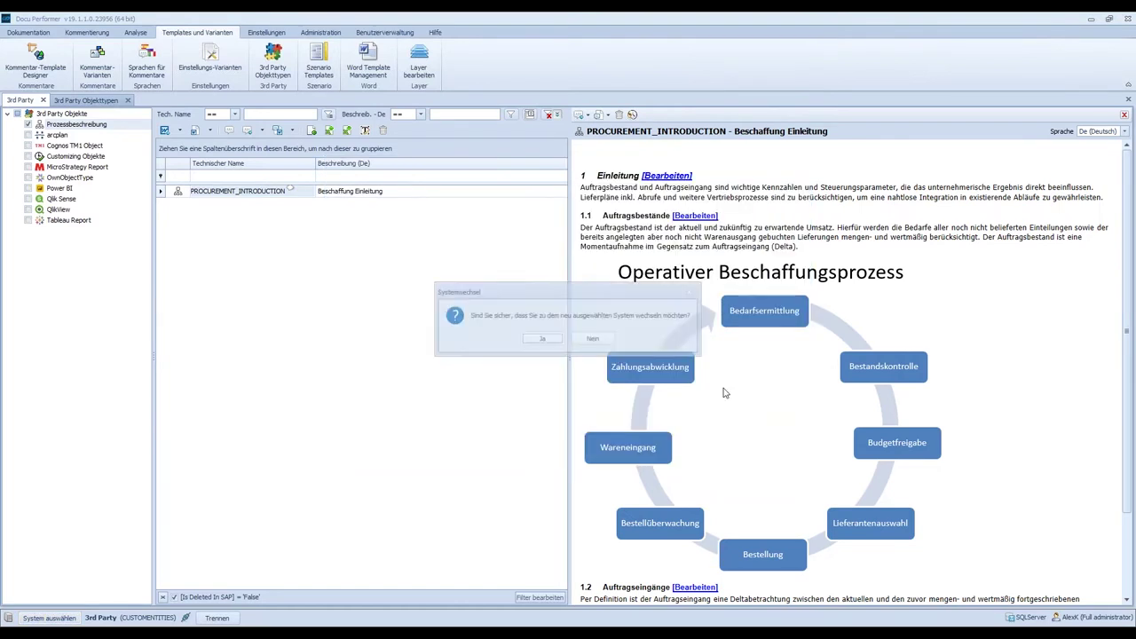
{"action": "left_click", "coordinate": [531, 354]}
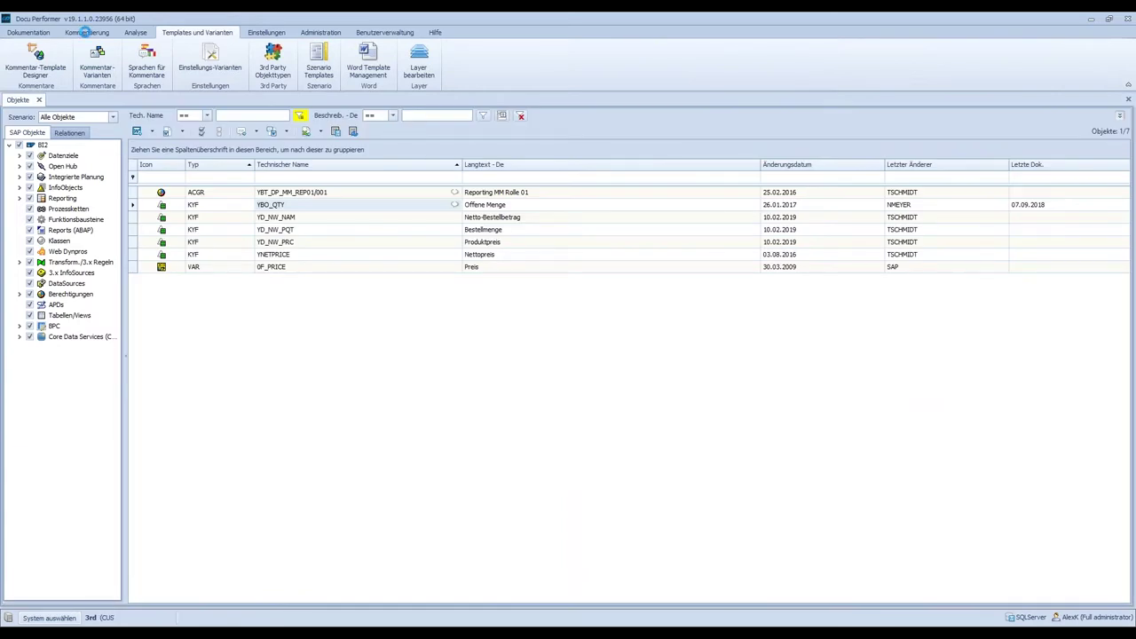
Open scenario BW_MM_PUR_PJ_02 from the Purchasing folder in the Scenario Designer and review its structure
{"action": "left_click", "coordinate": [85, 32]}
{"action": "left_click", "coordinate": [19, 60]}
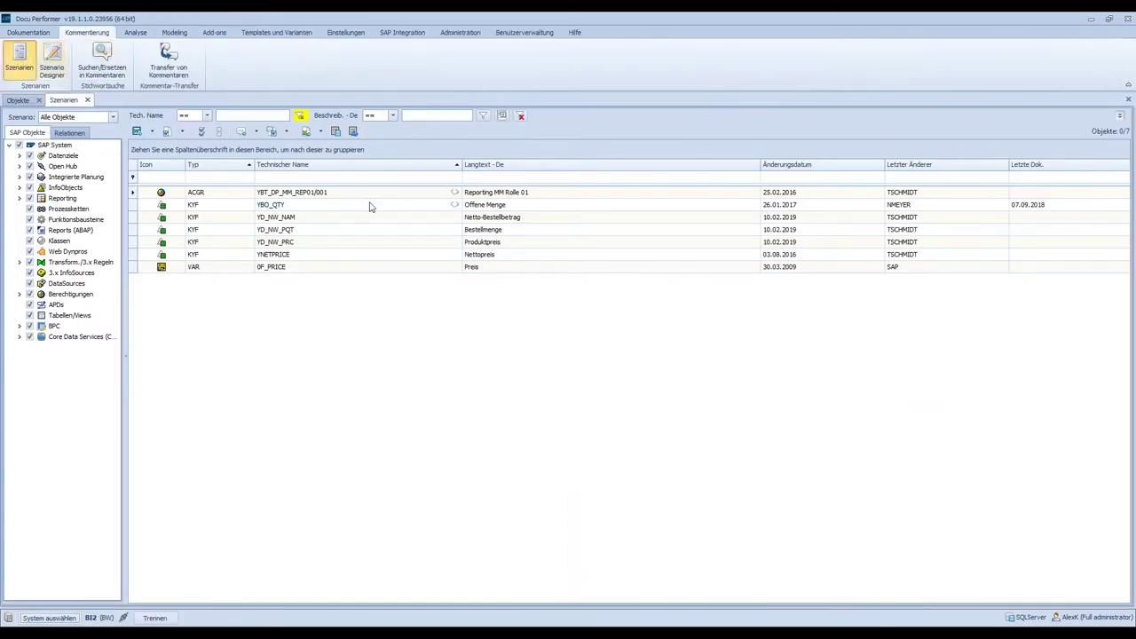
{"action": "left_click", "coordinate": [287, 206]}
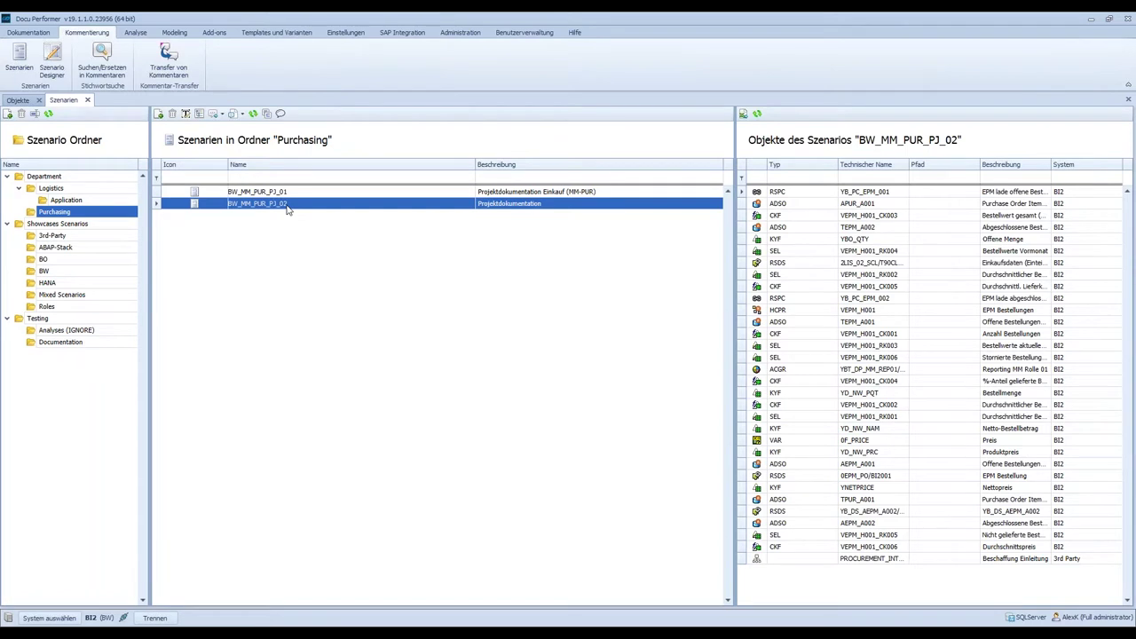
{"action": "double_click", "coordinate": [286, 206]}
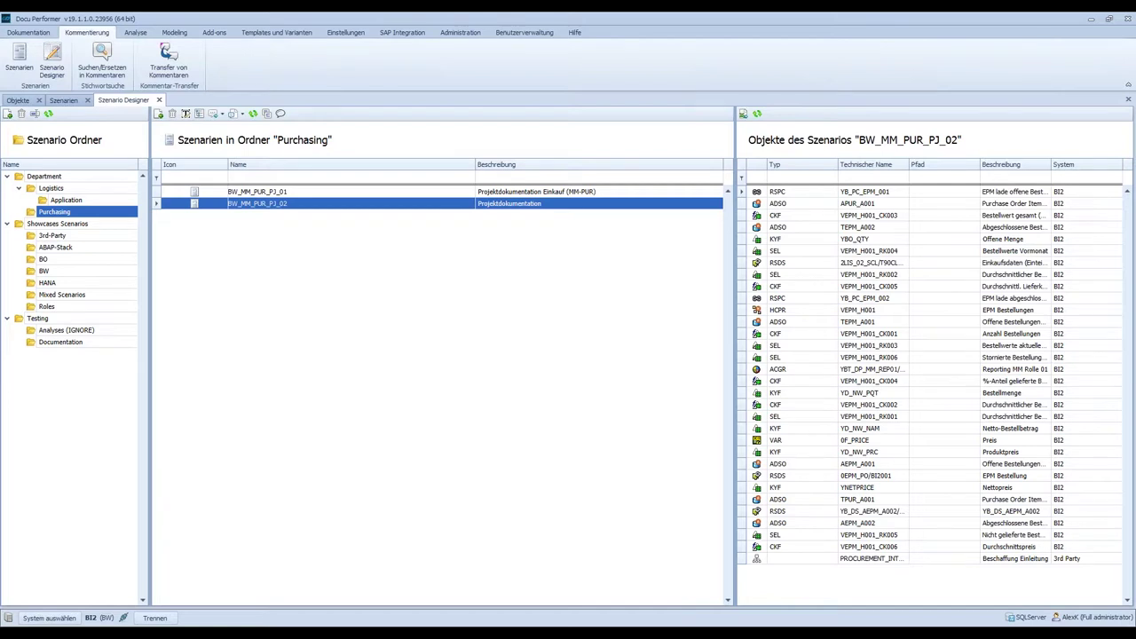
{"action": "double_click", "coordinate": [299, 205]}
{"action": "scroll", "coordinate": [479, 423], "scroll_direction": "down", "scroll_amount": 5}
{"action": "scroll", "coordinate": [504, 423], "scroll_direction": "down", "scroll_amount": 3}
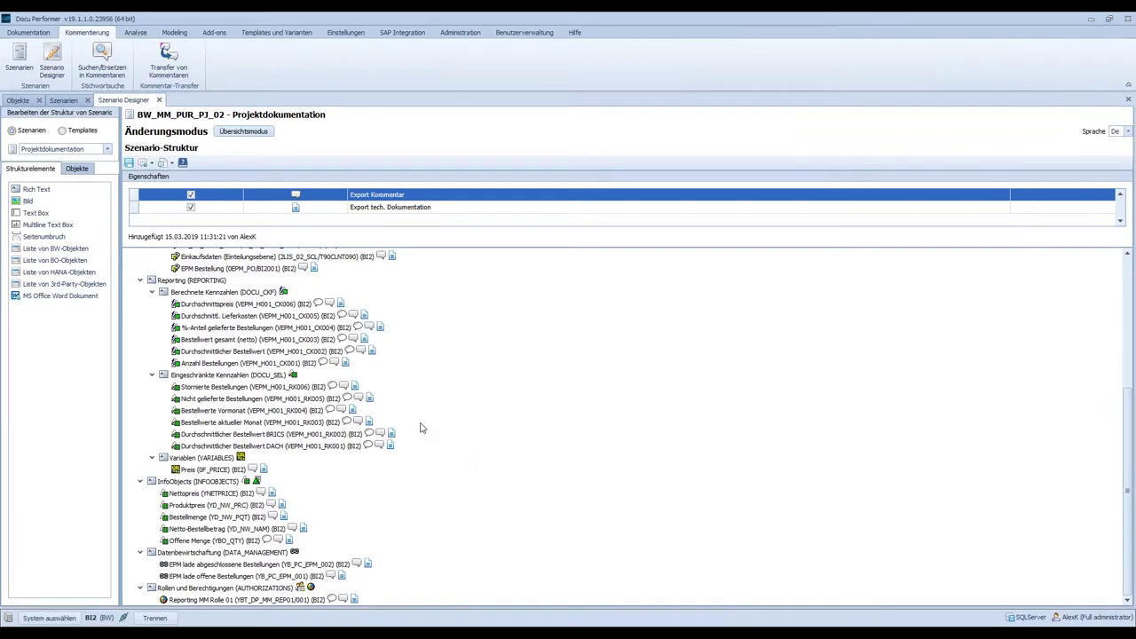
{"action": "scroll", "coordinate": [404, 480], "scroll_direction": "up", "scroll_amount": 6}
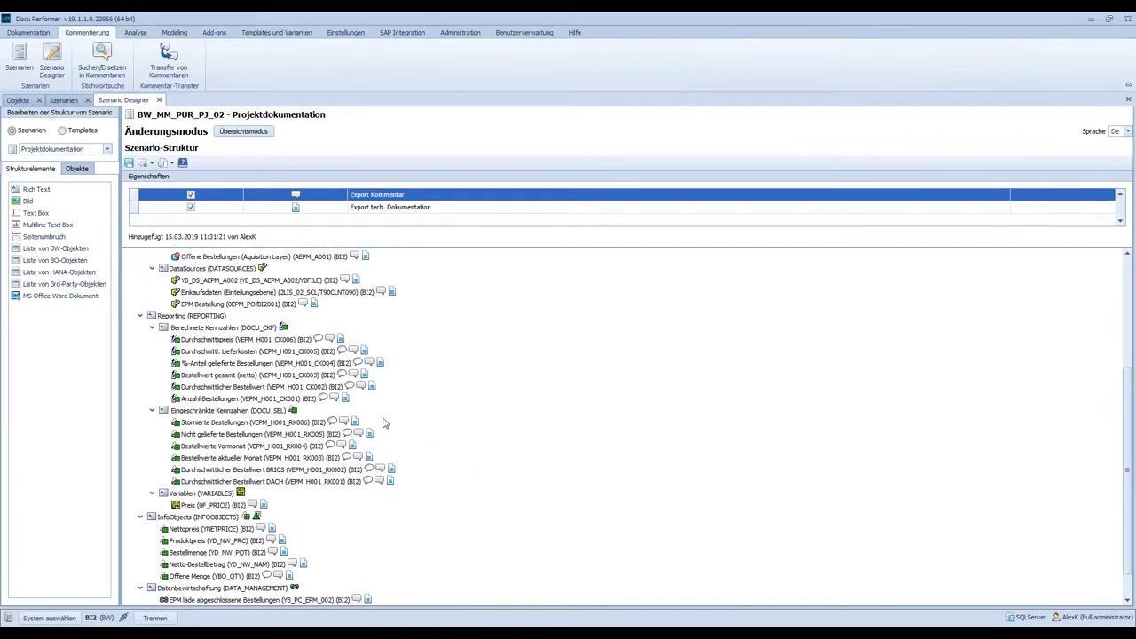
{"action": "scroll", "coordinate": [402, 487], "scroll_direction": "up", "scroll_amount": 1}
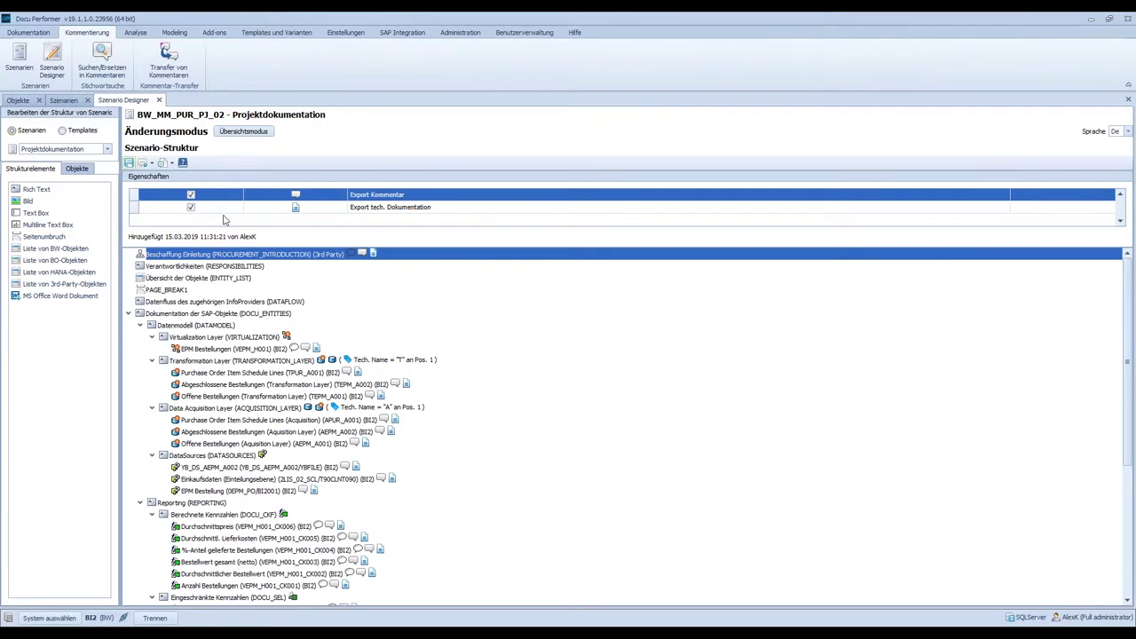
List the assignable 3rd Party objects of type Prozessbeschreibung in the Scenario Designer
{"action": "left_click", "coordinate": [76, 168]}
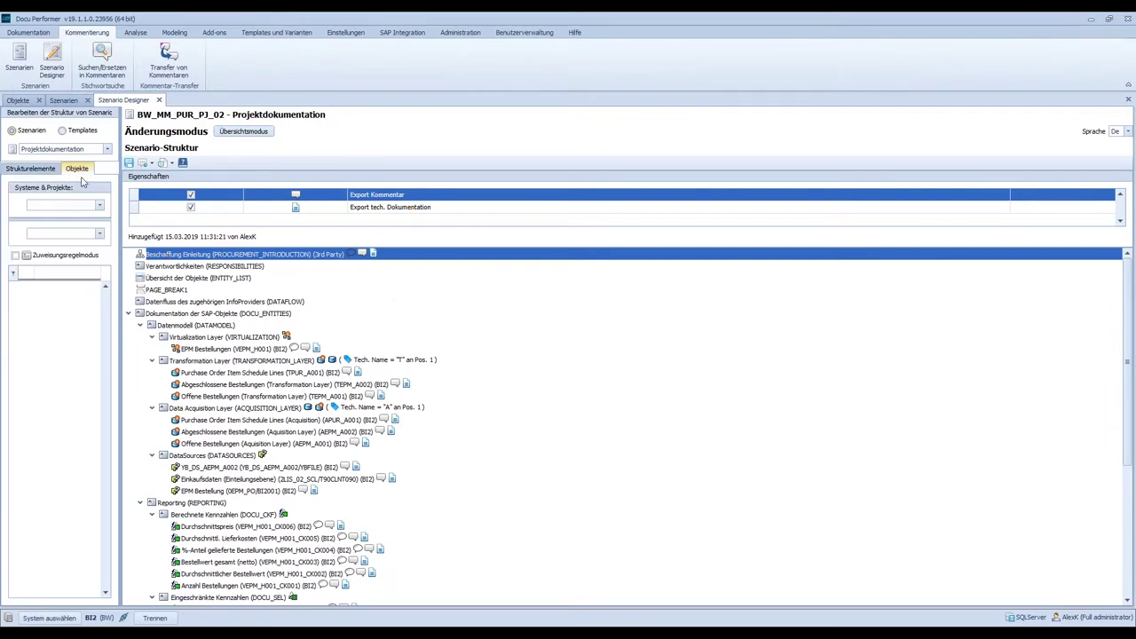
{"action": "left_click", "coordinate": [100, 209]}
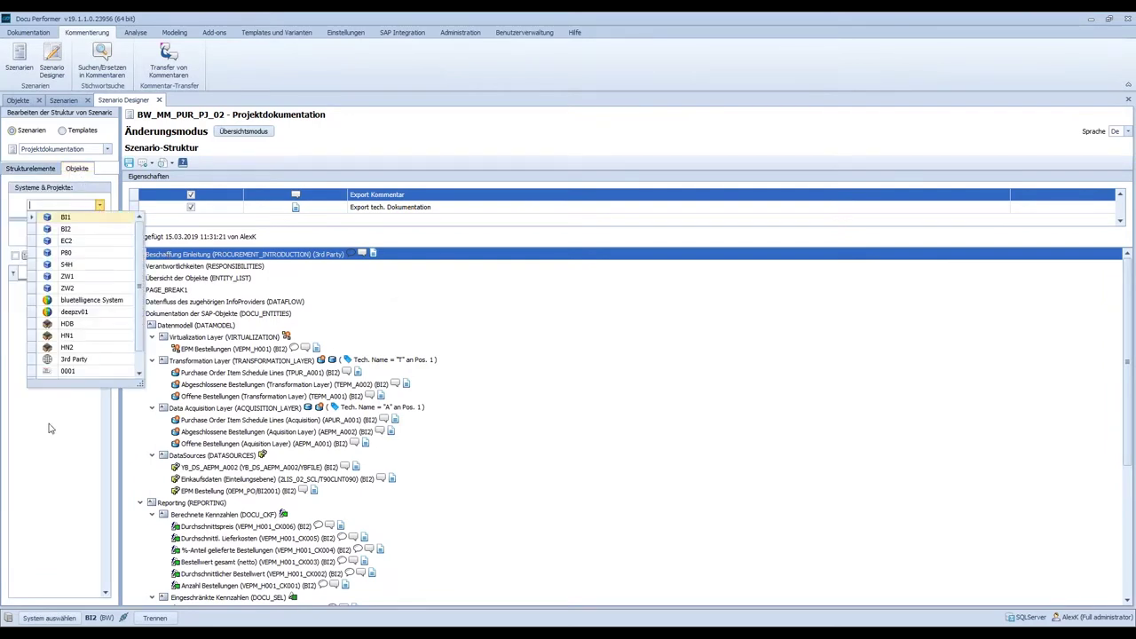
{"action": "left_click", "coordinate": [72, 359]}
{"action": "left_click", "coordinate": [100, 242]}
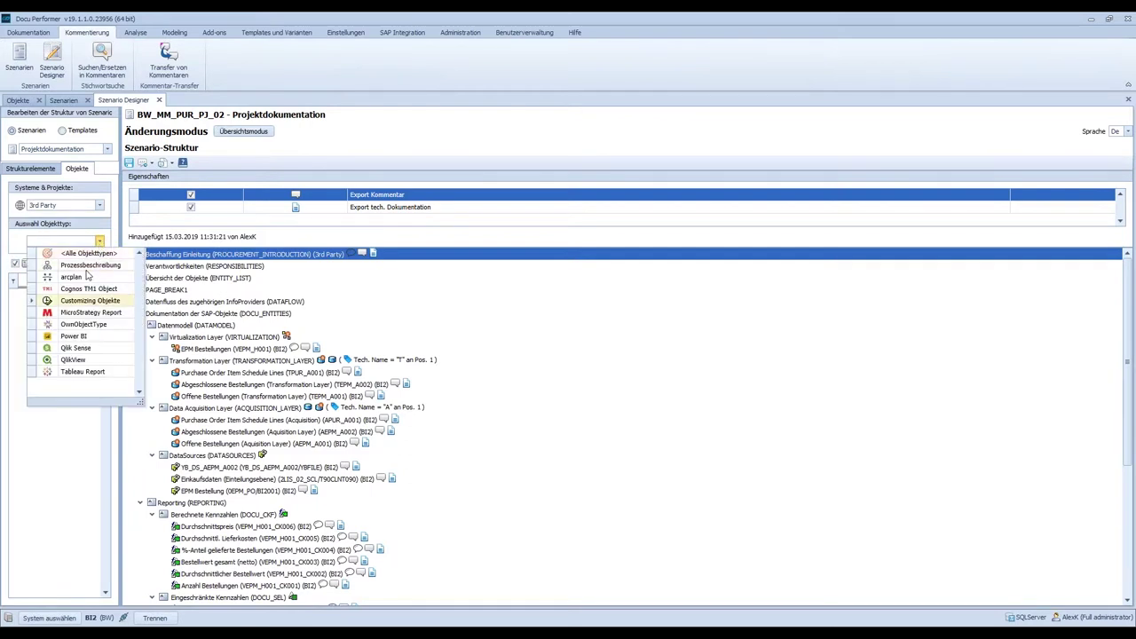
{"action": "left_click", "coordinate": [89, 264]}
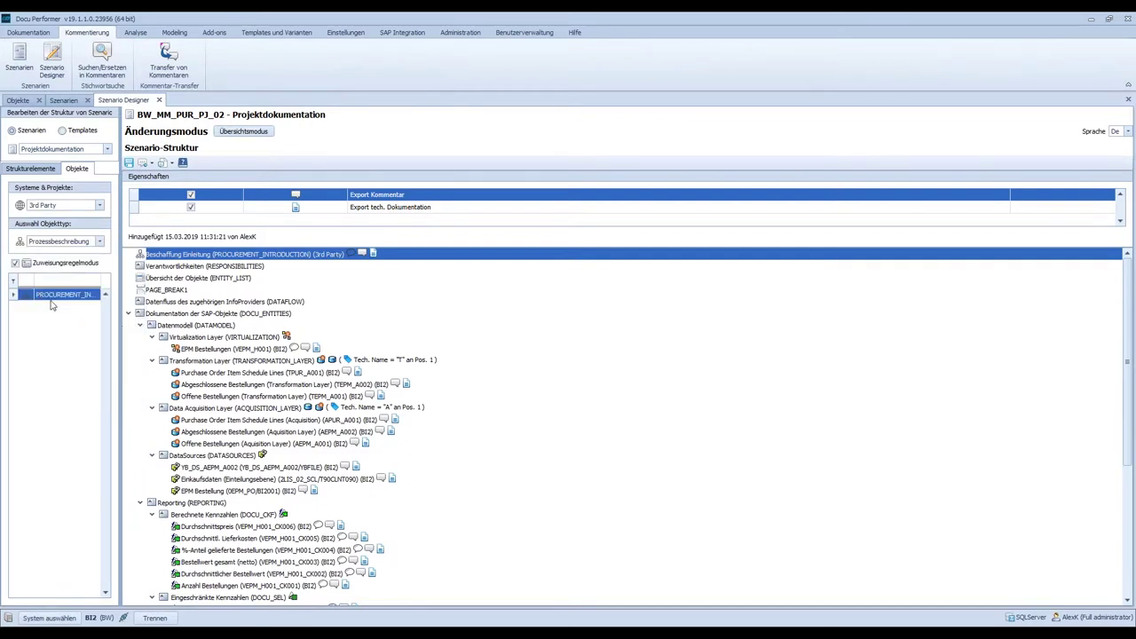
{"action": "left_click_drag", "start_coordinate": [221, 255], "coordinate": [75, 302]}
Switch to the generated BW_MM_PUR_PJ_01 scenario document in Word and review its PROCUREMENT_INTRODUCTION chapter, then minimize the document
{"action": "mouse_move", "coordinate": [312, 632]}
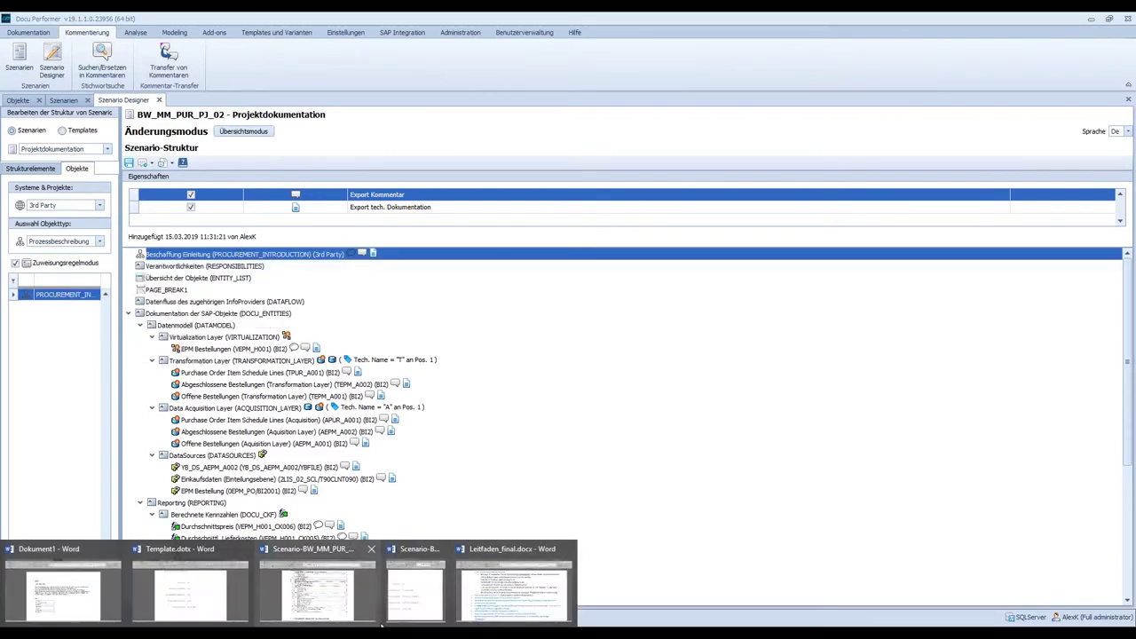
{"action": "left_click", "coordinate": [310, 578]}
{"action": "scroll", "coordinate": [396, 373], "scroll_direction": "up", "scroll_amount": 5}
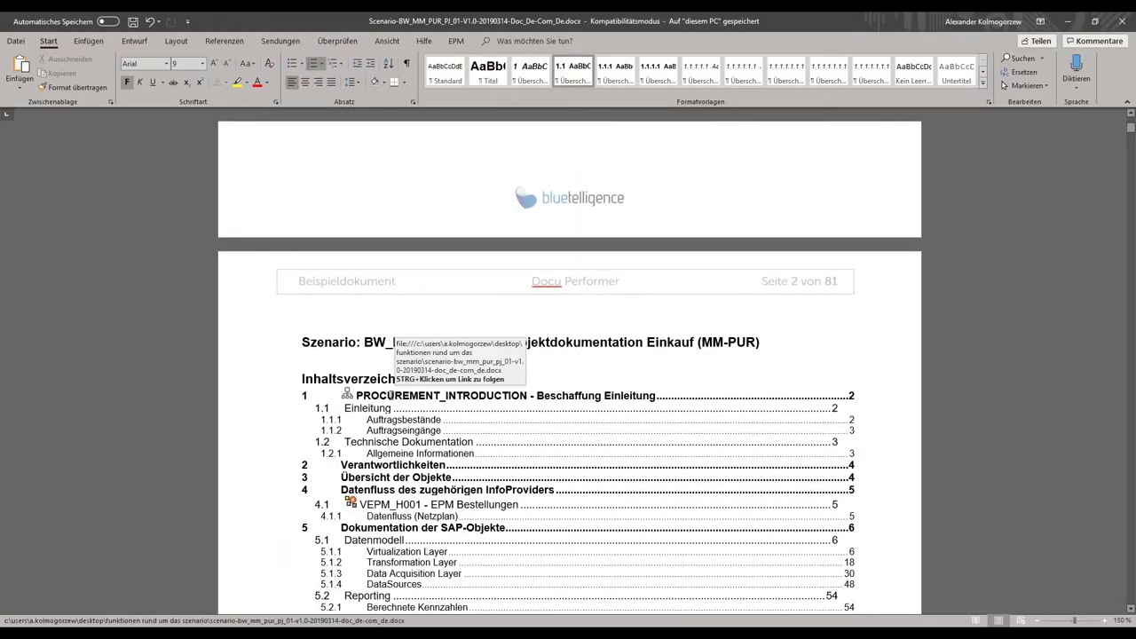
{"action": "left_click", "coordinate": [391, 395], "text": "ctrl"}
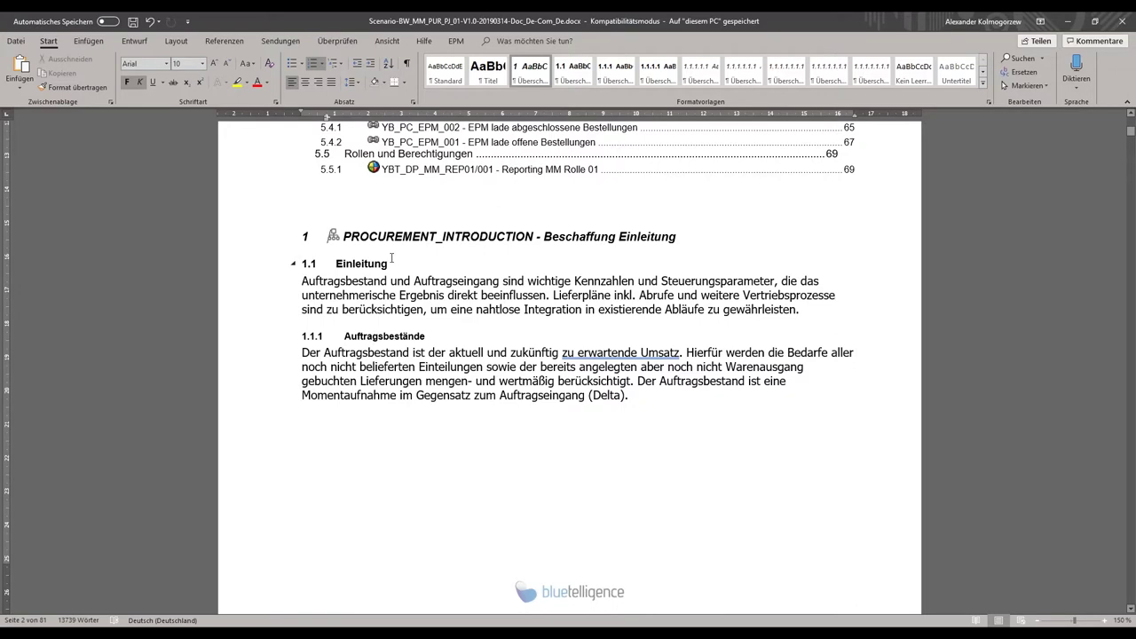
{"action": "scroll", "coordinate": [367, 277], "scroll_direction": "down", "scroll_amount": 10}
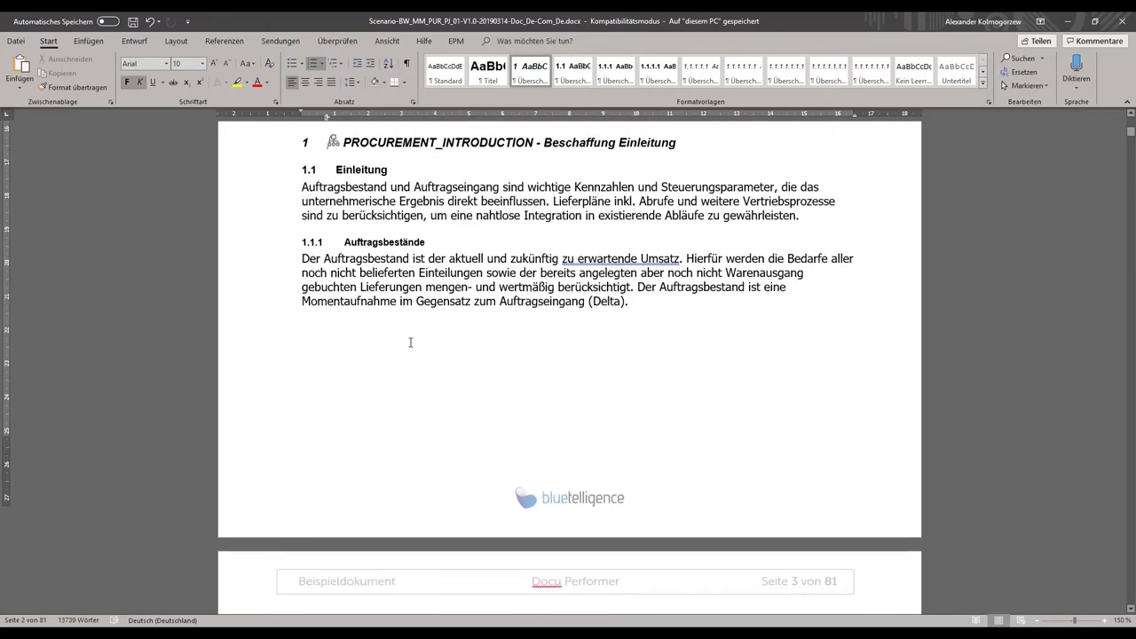
{"action": "scroll", "coordinate": [416, 373], "scroll_direction": "down", "scroll_amount": 5}
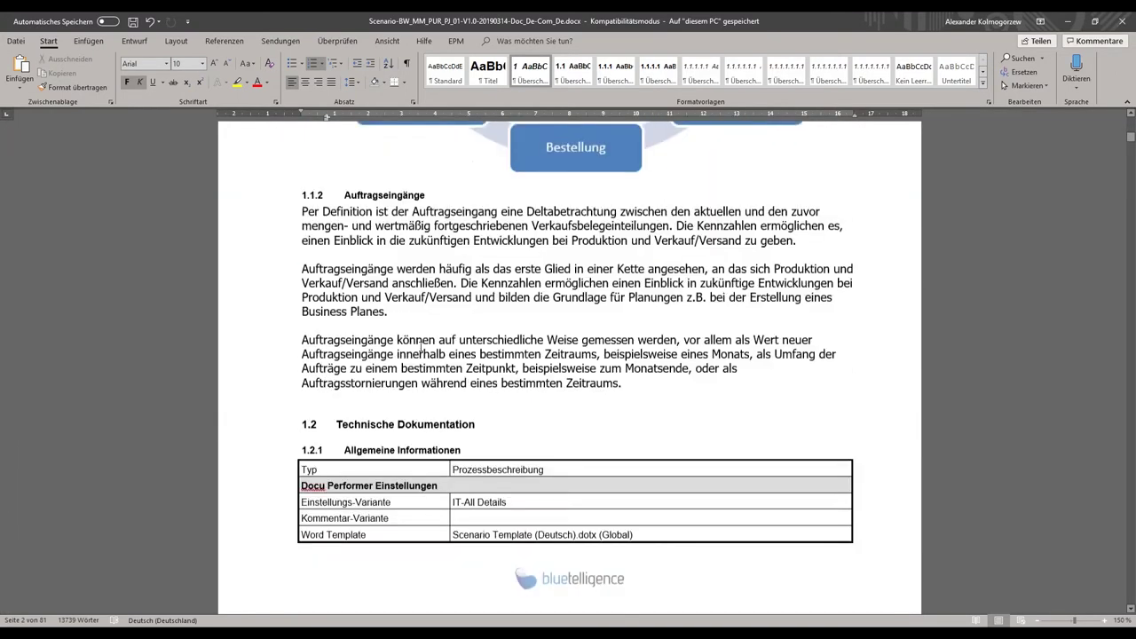
{"action": "scroll", "coordinate": [415, 372], "scroll_direction": "up", "scroll_amount": 2}
{"action": "scroll", "coordinate": [411, 367], "scroll_direction": "up", "scroll_amount": 15}
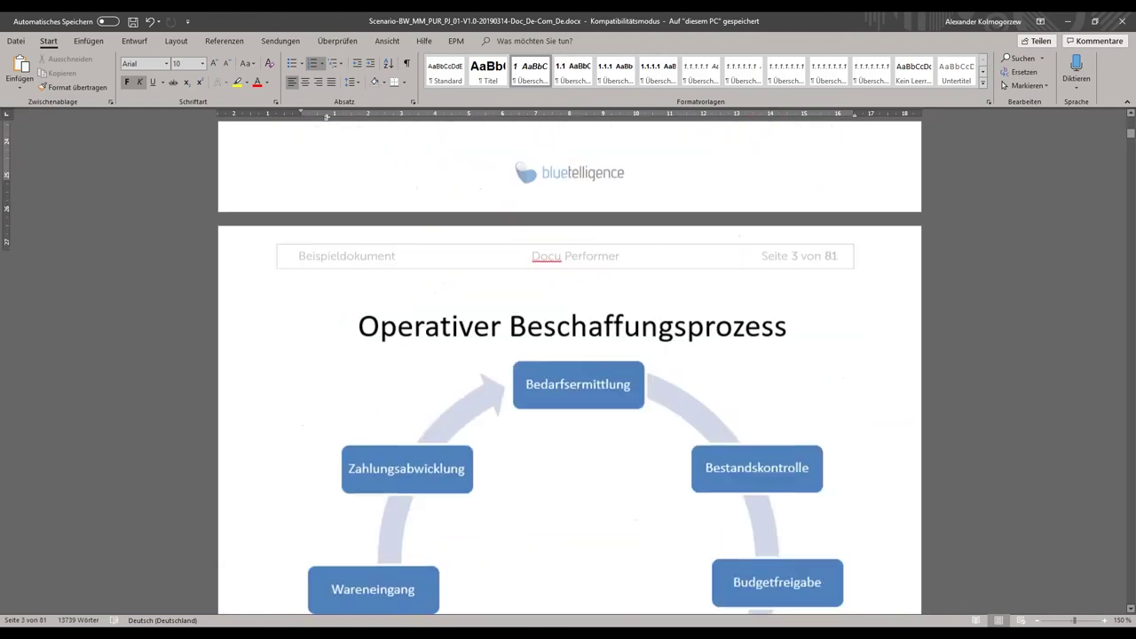
{"action": "scroll", "coordinate": [569, 368], "scroll_direction": "down", "scroll_amount": 3}
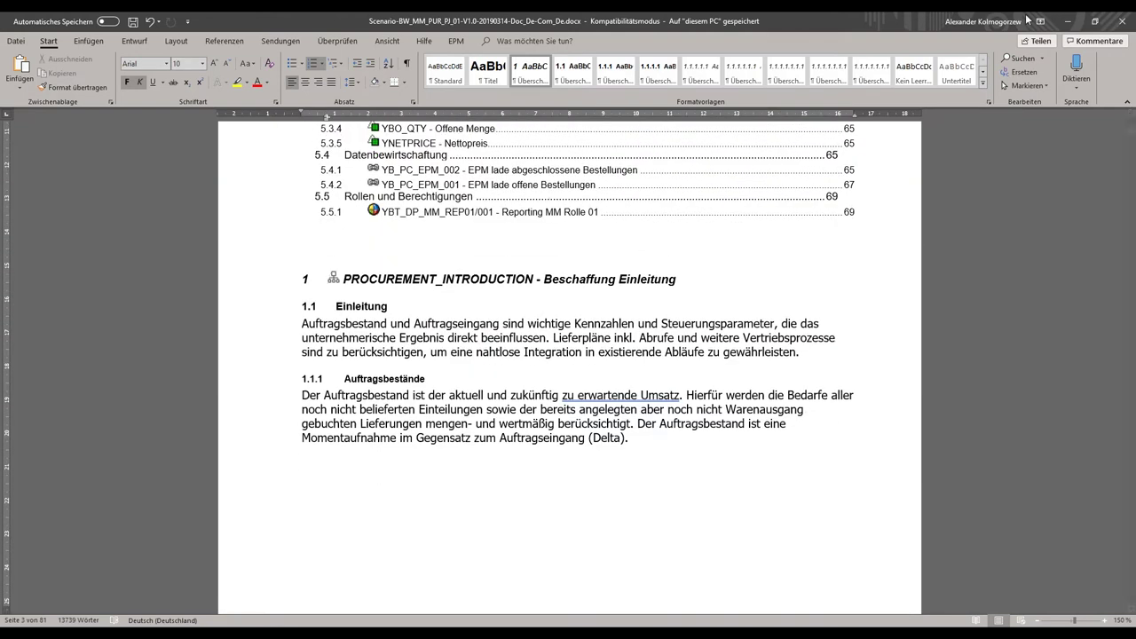
{"action": "left_click", "coordinate": [1066, 26]}
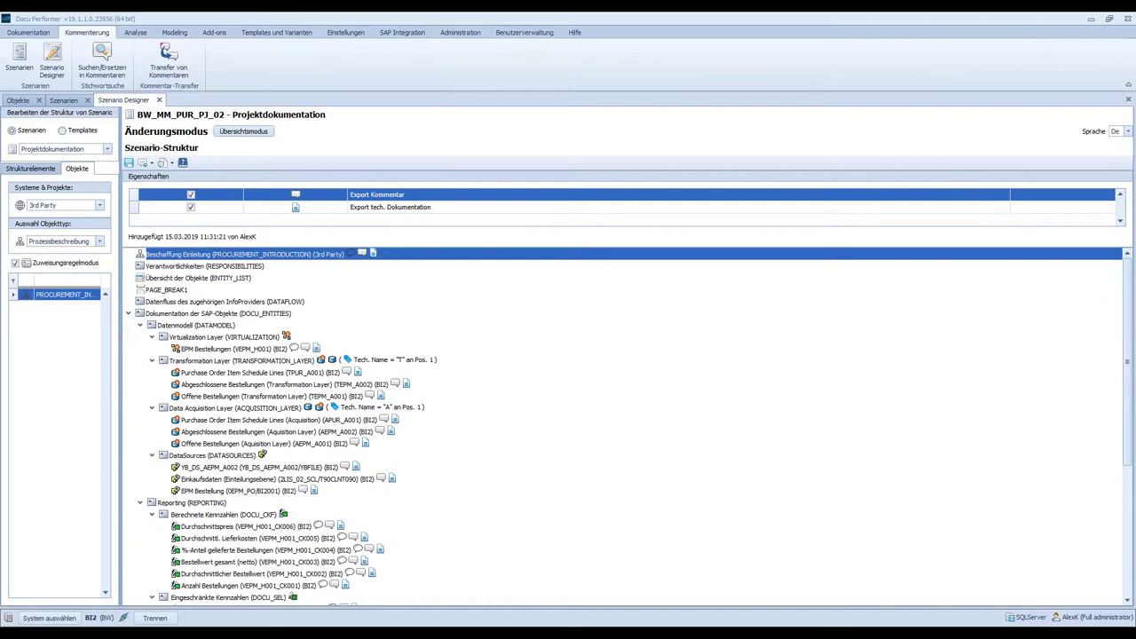
List the HANA CompositeProviders of system BI2 as assignable objects
{"action": "left_click", "coordinate": [99, 205]}
{"action": "left_click", "coordinate": [84, 229]}
{"action": "left_click", "coordinate": [99, 241]}
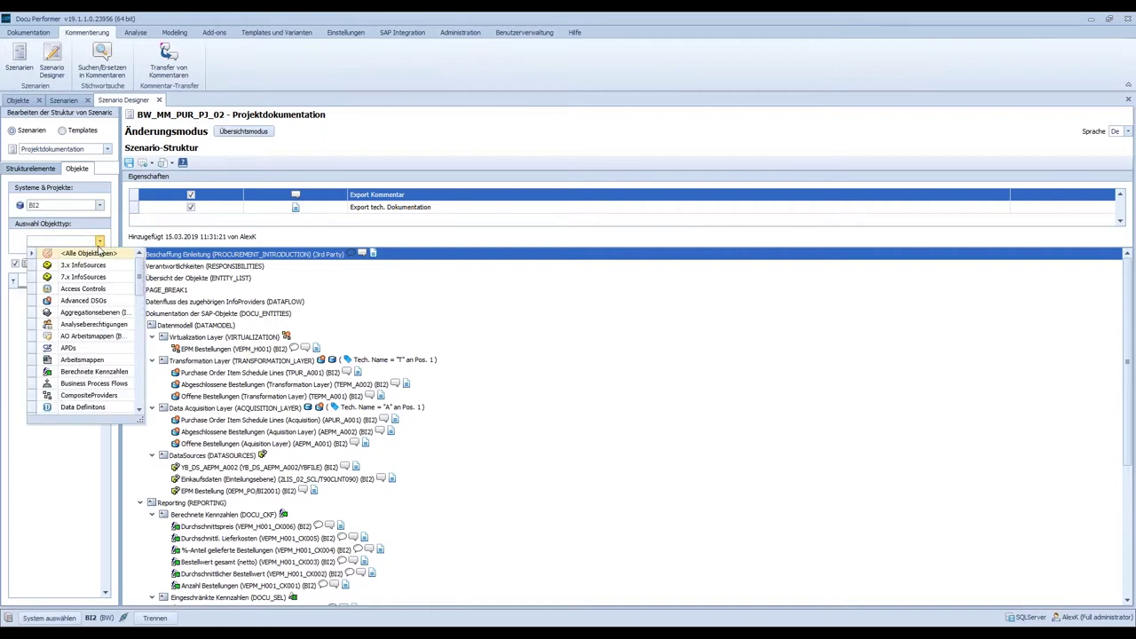
{"action": "scroll", "coordinate": [89, 323], "scroll_direction": "down", "scroll_amount": 5}
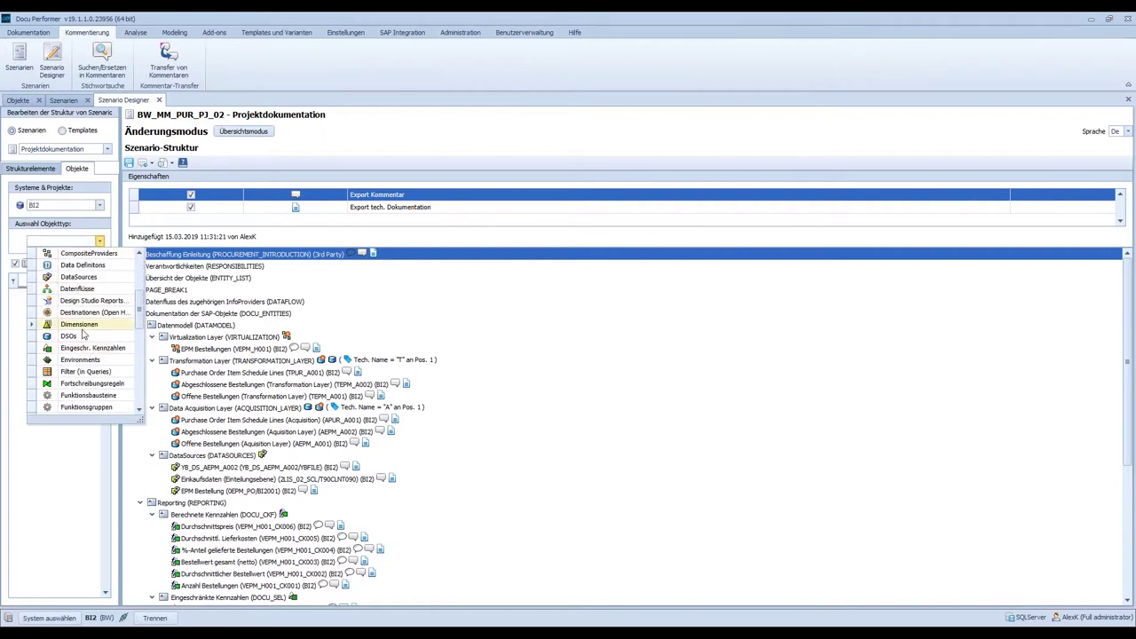
{"action": "type", "text": "h"}
{"action": "left_click", "coordinate": [80, 255]}
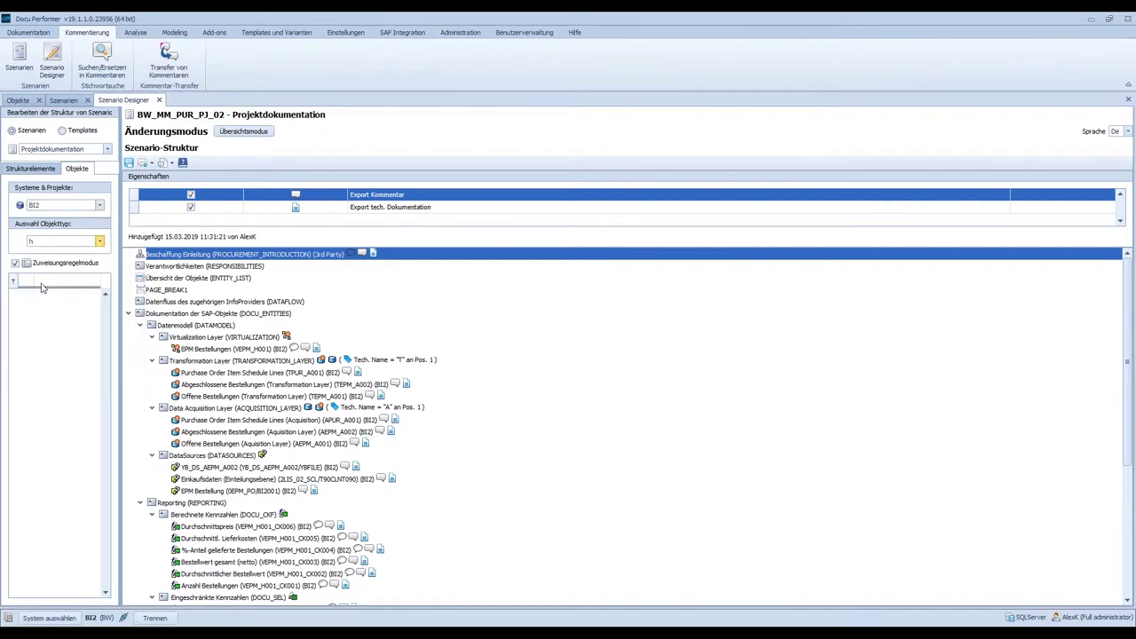
Filter the assignable objects by "vepm" and add VEPM_H001 to the scenario structure using the assignment rule mode
{"action": "left_click", "coordinate": [44, 281]}
{"action": "type", "text": "ve"}
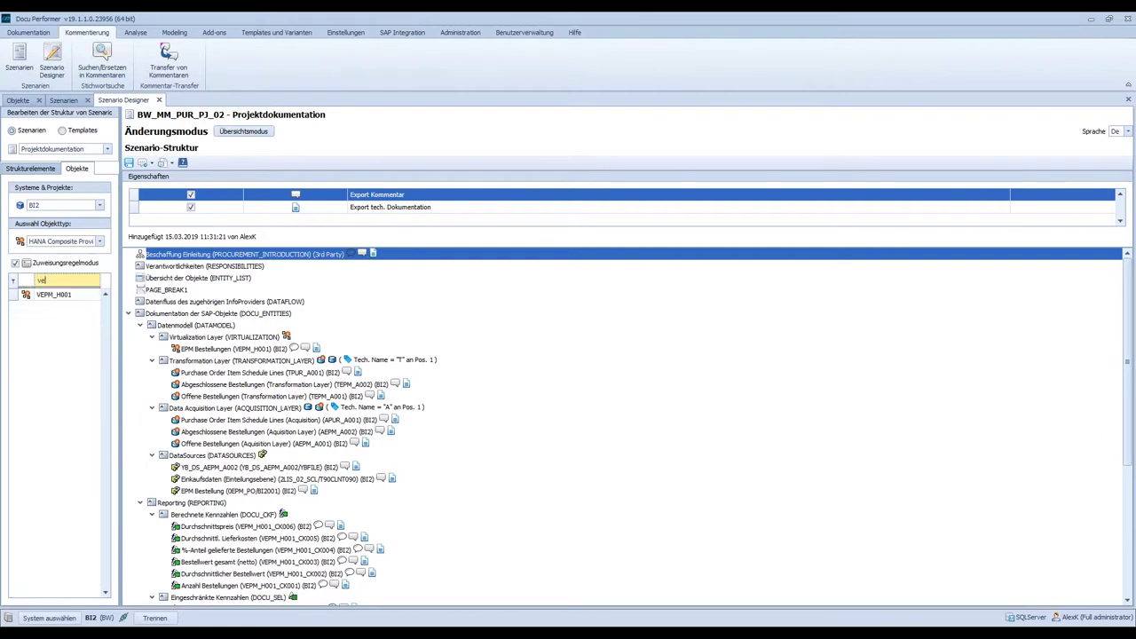
{"action": "type", "text": "pm"}
{"action": "left_click", "coordinate": [63, 294]}
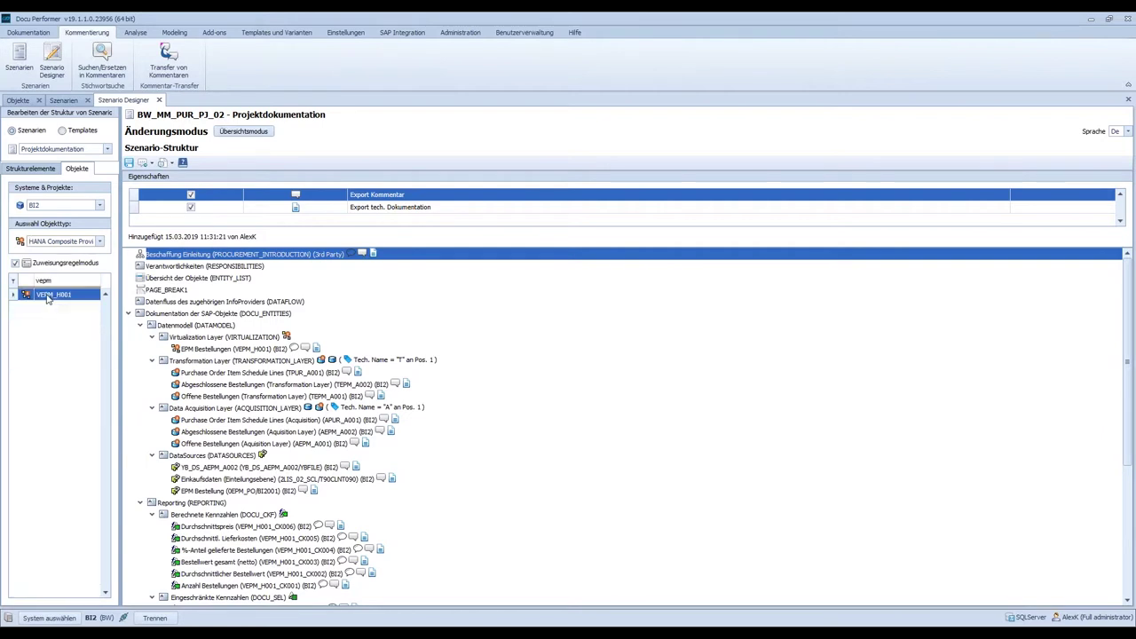
{"action": "left_click_drag", "start_coordinate": [135, 317], "coordinate": [245, 304]}
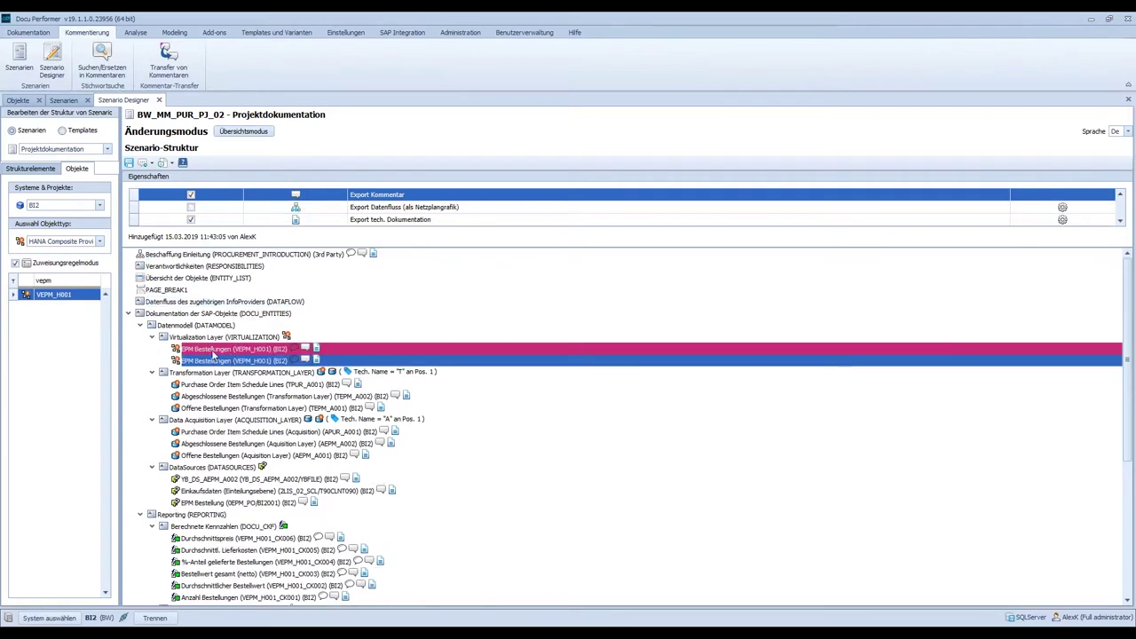
Turn off the assignment rule mode and move one VEPM_H001 entry from the Virtualization Layer to the DATAFLOW chapter
{"action": "left_click", "coordinate": [50, 263]}
{"action": "left_click_drag", "start_coordinate": [207, 342], "coordinate": [264, 307]}
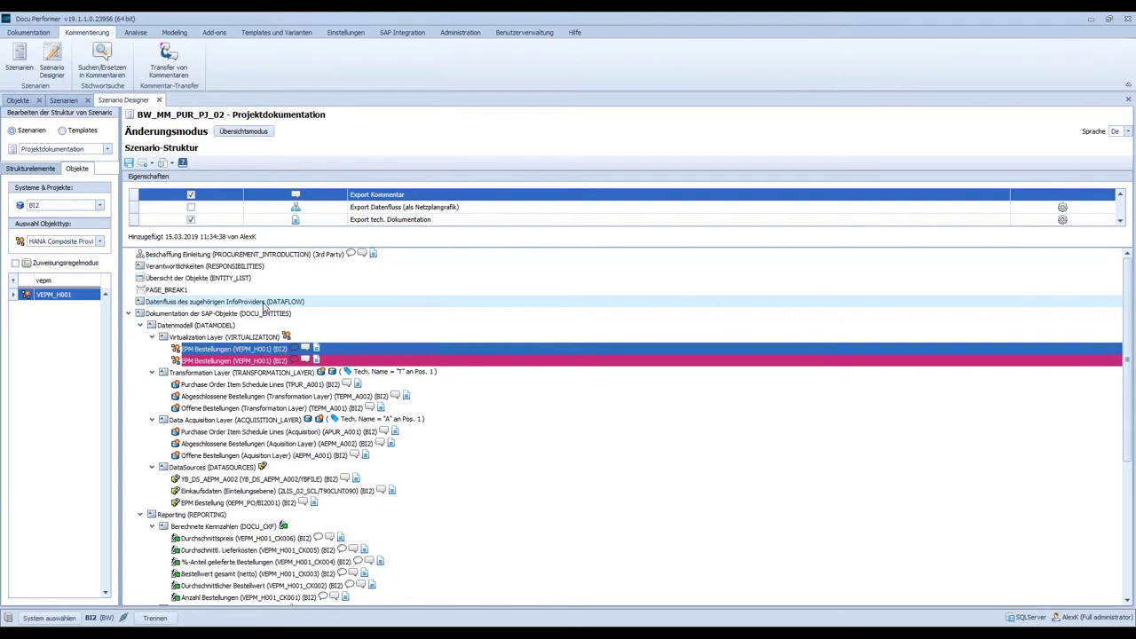
{"action": "left_click", "coordinate": [195, 305]}
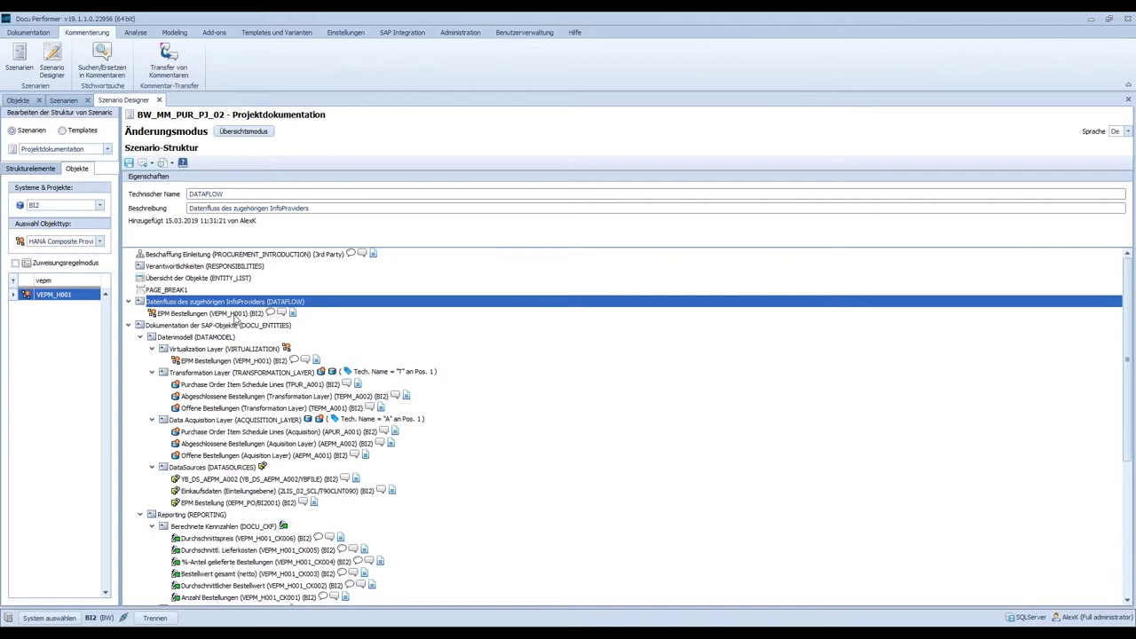
Switch to the BW_MM_PUR_PJ_01 scenario document in Word, review the VEPM_H001 data flow diagram in chapter 4.1.1, and minimize the document
{"action": "left_click", "coordinate": [236, 315]}
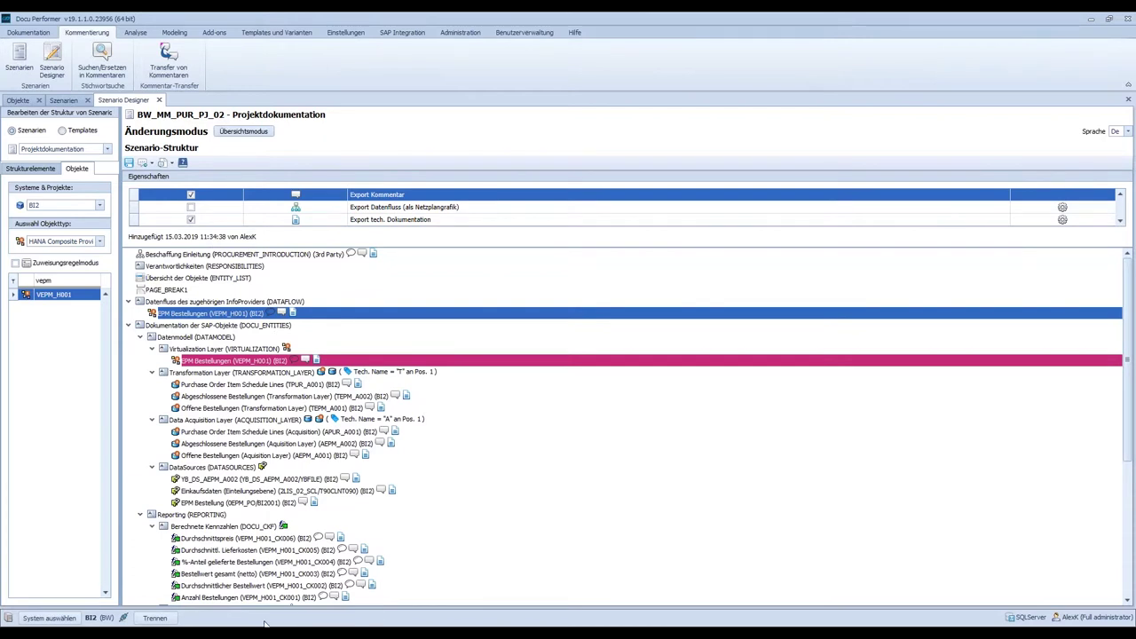
{"action": "mouse_move", "coordinate": [292, 634]}
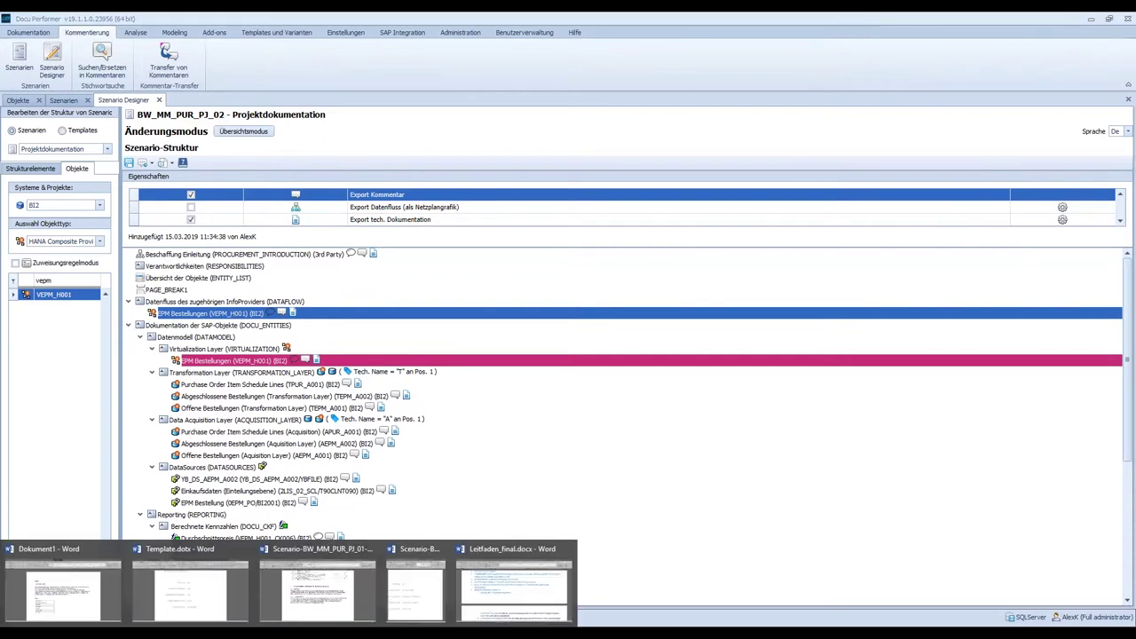
{"action": "left_click", "coordinate": [319, 597]}
{"action": "scroll", "coordinate": [480, 453], "scroll_direction": "up", "scroll_amount": 8}
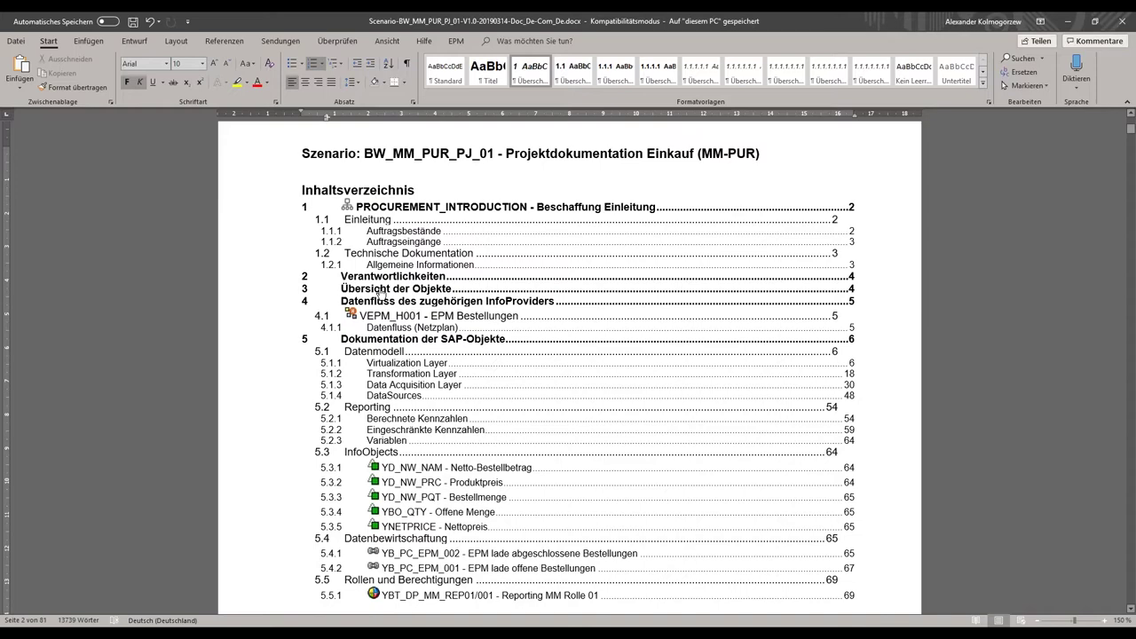
{"action": "left_click", "coordinate": [382, 289], "text": "ctrl"}
{"action": "scroll", "coordinate": [406, 436], "scroll_direction": "down", "scroll_amount": 8}
{"action": "scroll", "coordinate": [406, 435], "scroll_direction": "up", "scroll_amount": 15}
{"action": "scroll", "coordinate": [407, 435], "scroll_direction": "down", "scroll_amount": 3}
{"action": "left_click_drag", "start_coordinate": [1131, 133], "coordinate": [1130, 148]}
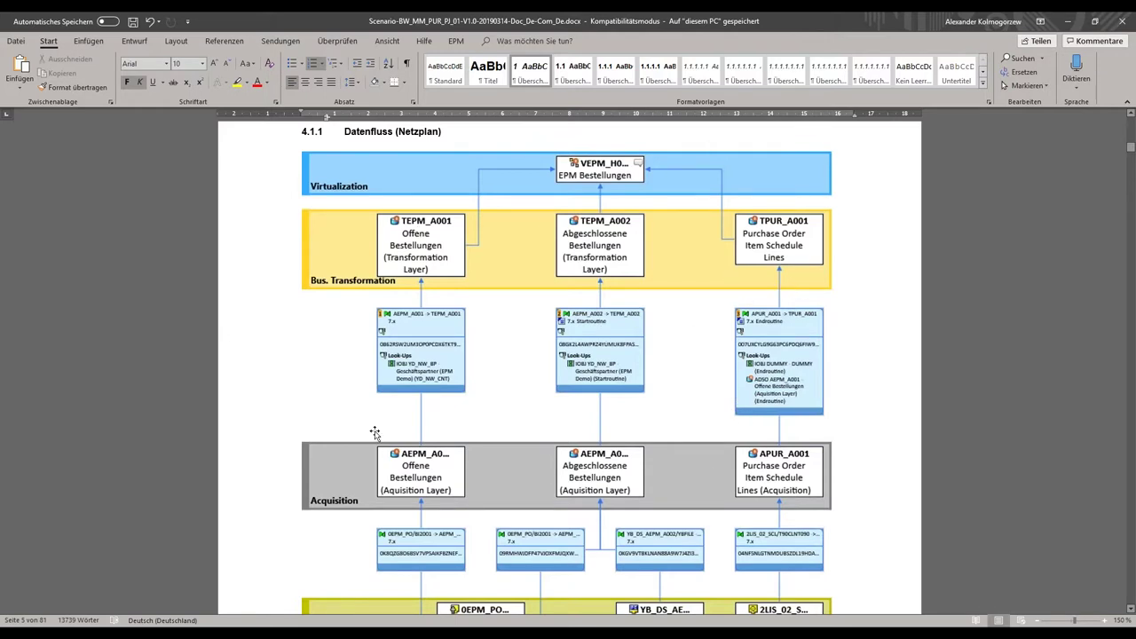
{"action": "scroll", "coordinate": [717, 349], "scroll_direction": "down", "scroll_amount": 10}
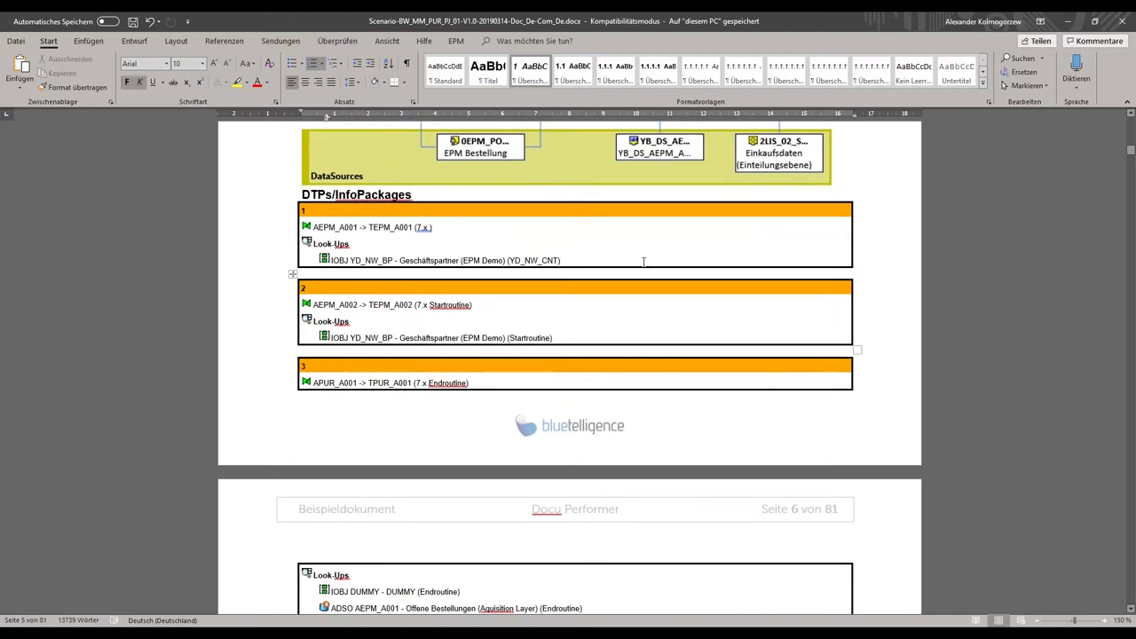
{"action": "scroll", "coordinate": [644, 260], "scroll_direction": "down", "scroll_amount": 7}
{"action": "scroll", "coordinate": [644, 350], "scroll_direction": "up", "scroll_amount": 15}
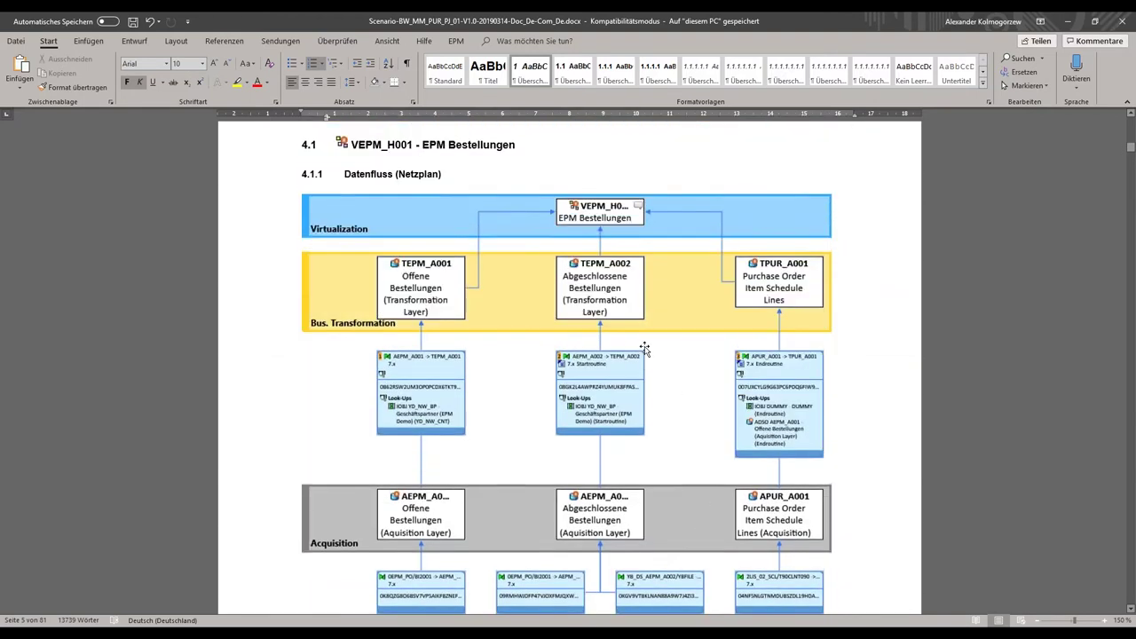
{"action": "scroll", "coordinate": [644, 349], "scroll_direction": "up", "scroll_amount": 1}
{"action": "left_click", "coordinate": [1068, 20]}
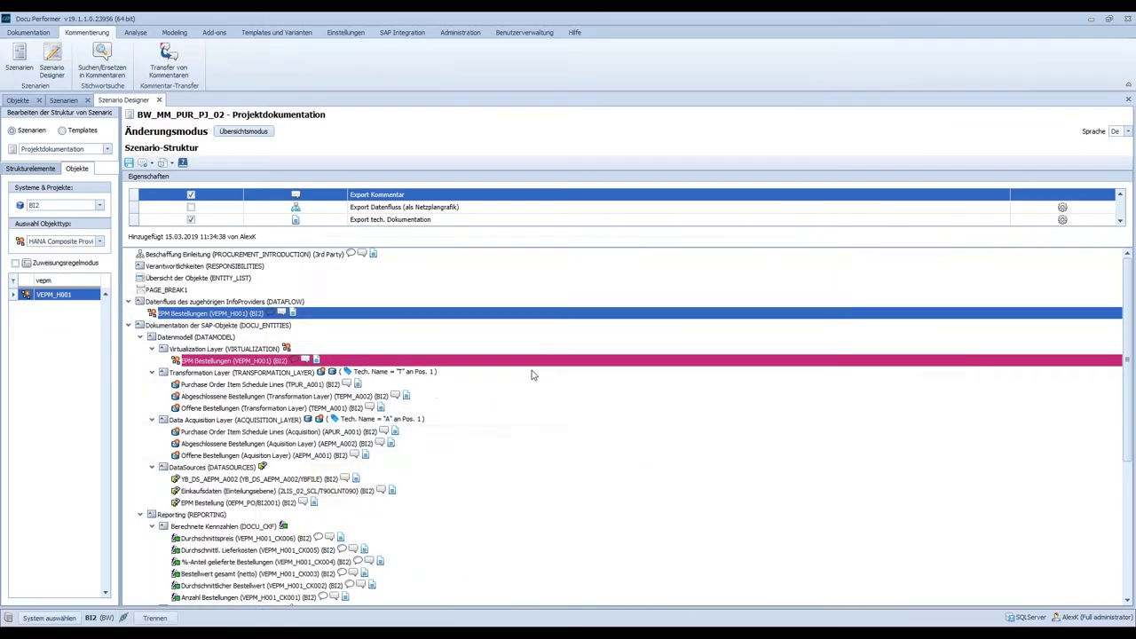
Turn off comment and technical documentation export for VEPM_H001 in the DATAFLOW chapter, and check the export options of its Virtualization Layer entry
{"action": "left_click", "coordinate": [186, 303]}
{"action": "left_click", "coordinate": [175, 315]}
{"action": "left_click", "coordinate": [190, 195]}
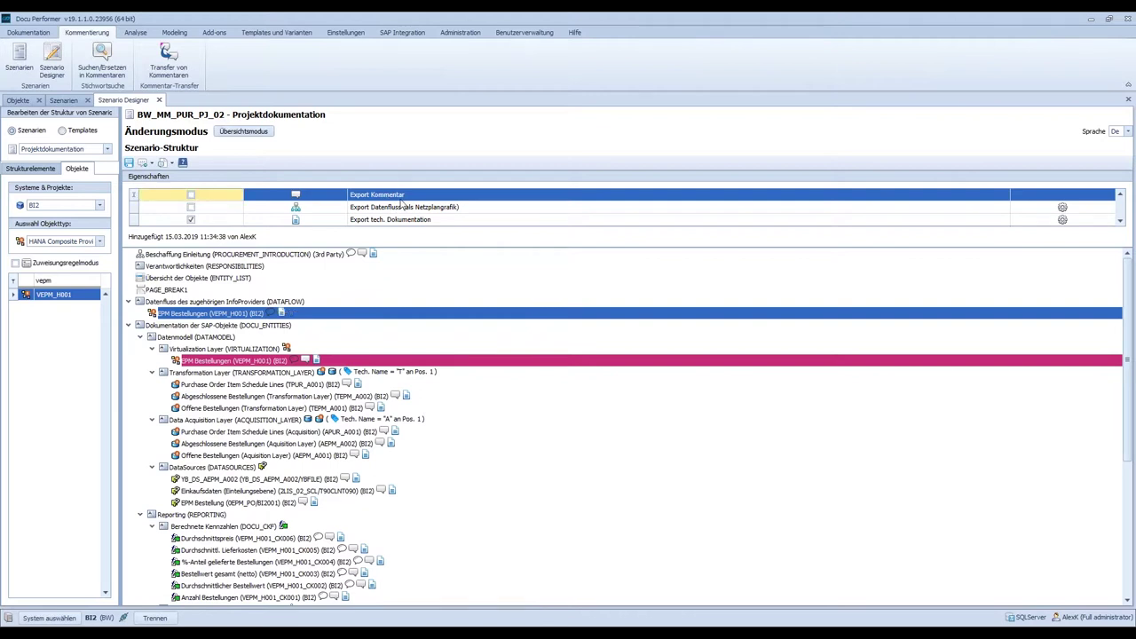
{"action": "left_click", "coordinate": [190, 219]}
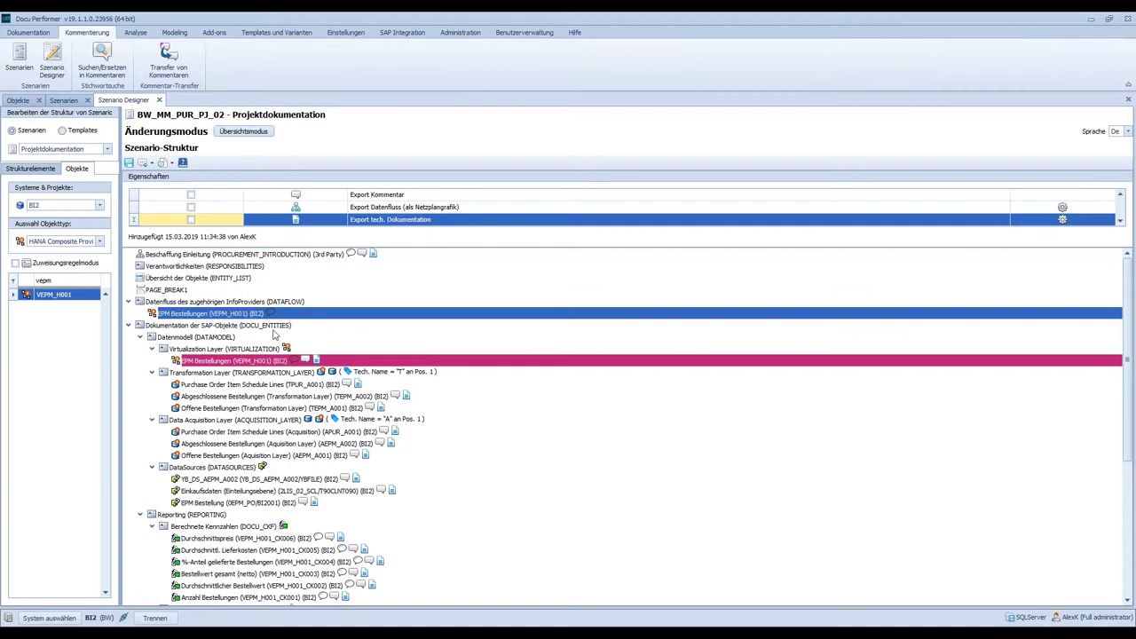
{"action": "left_click", "coordinate": [220, 361]}
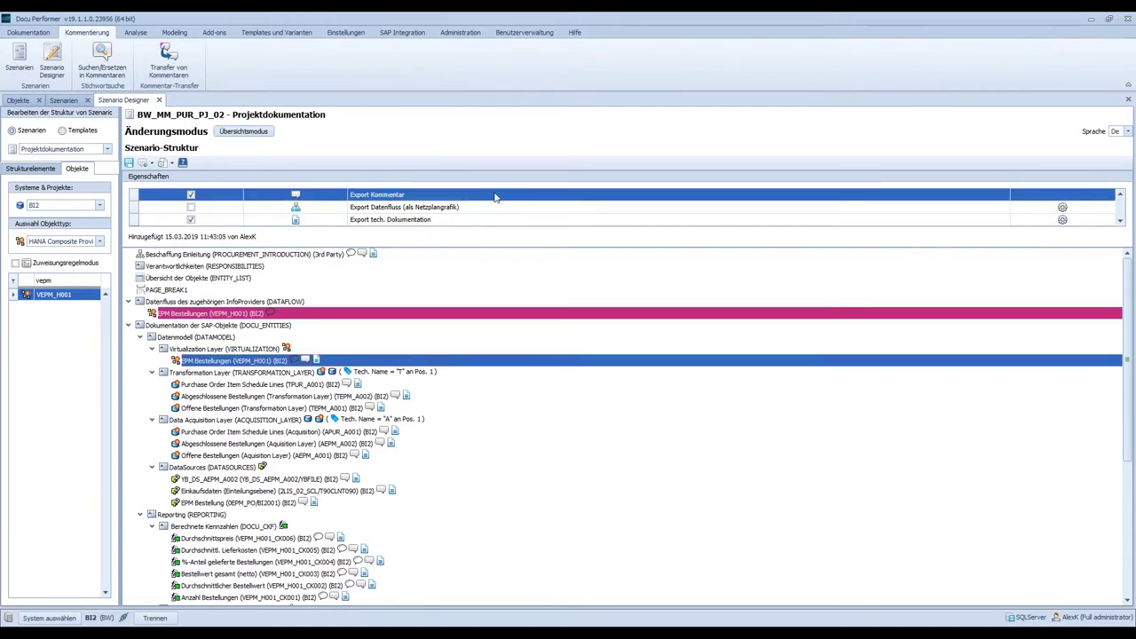
{"action": "left_click", "coordinate": [374, 221]}
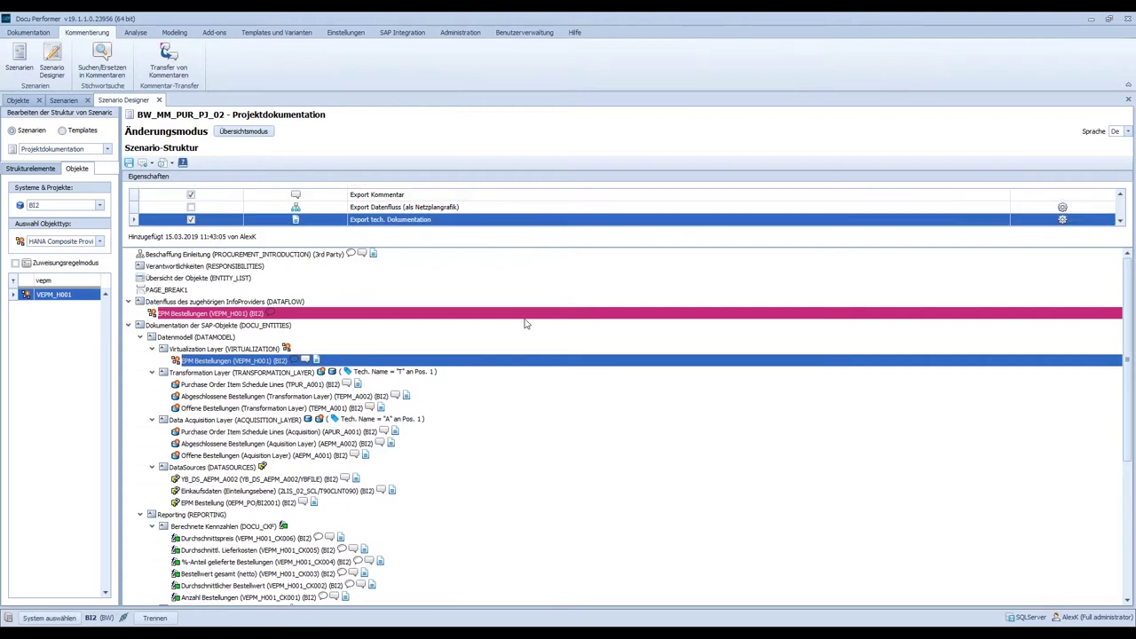
Enable Export Datenfluss (als Netzplangrafik) for VEPM_H001 in the DATAFLOW chapter, and view its data flow options without changing them
{"action": "left_click", "coordinate": [225, 314]}
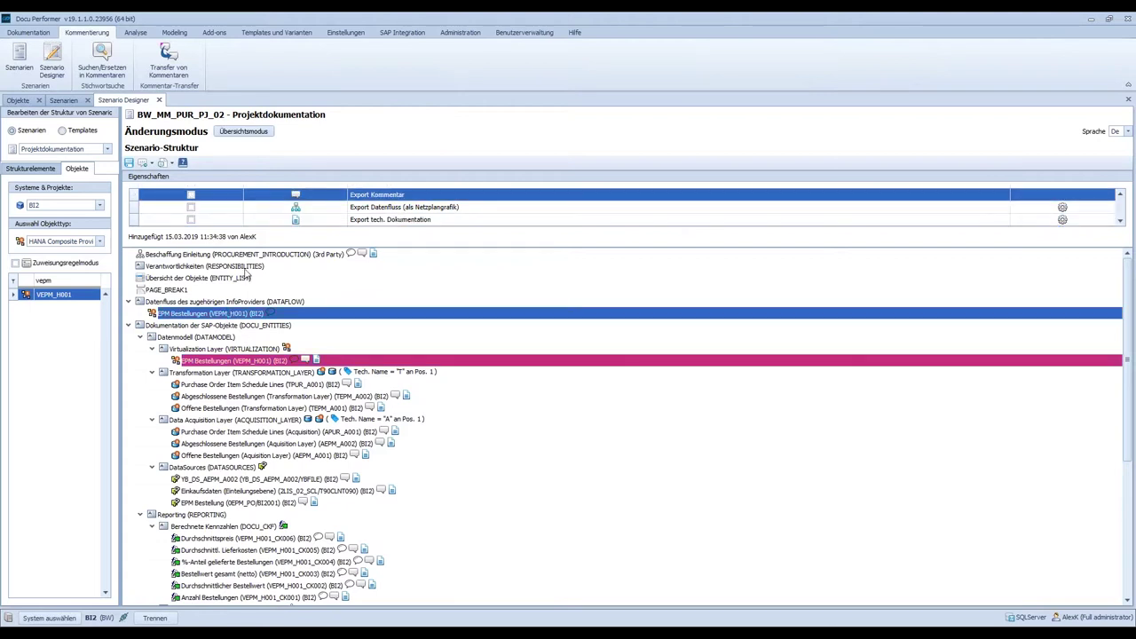
{"action": "left_click", "coordinate": [375, 209]}
{"action": "left_click", "coordinate": [190, 208]}
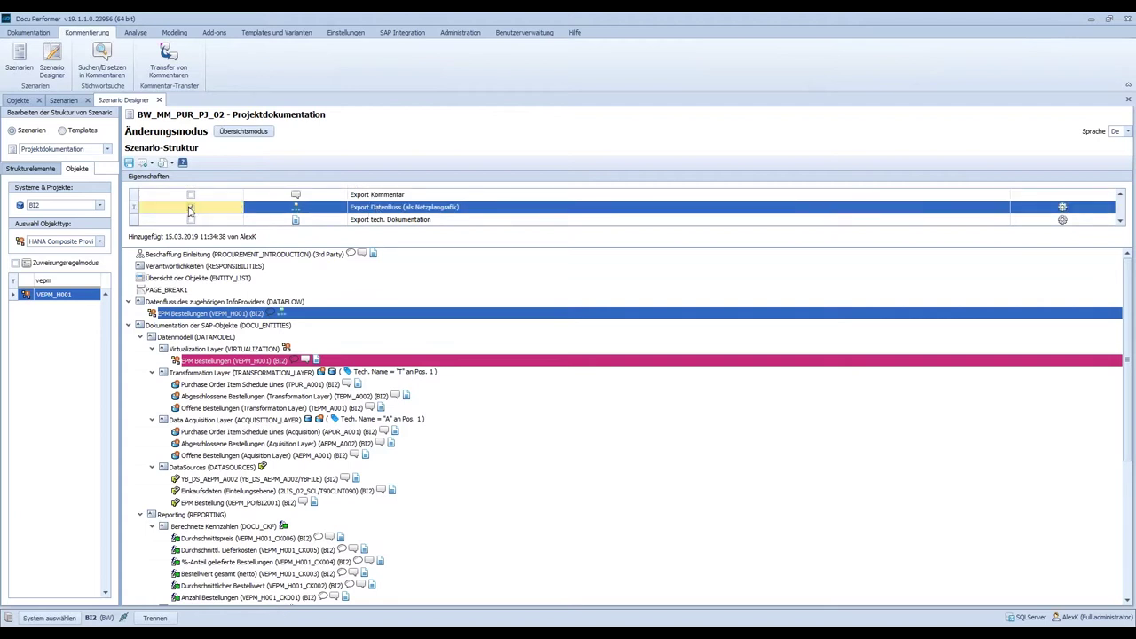
{"action": "left_click", "coordinate": [190, 207]}
{"action": "left_click", "coordinate": [1062, 207]}
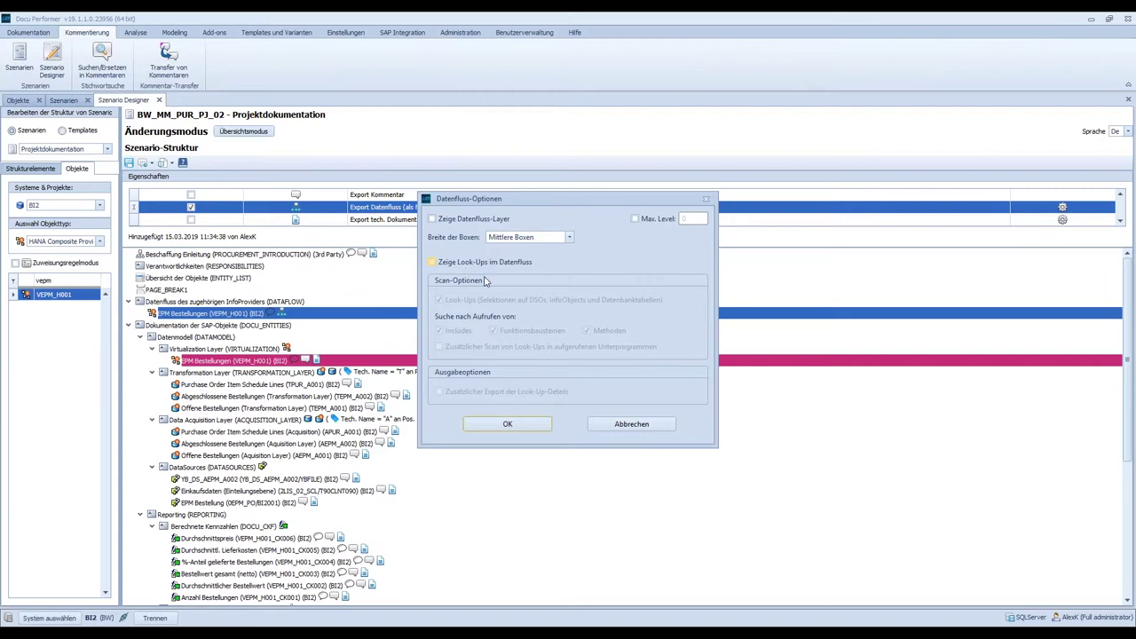
{"action": "left_click", "coordinate": [618, 424]}
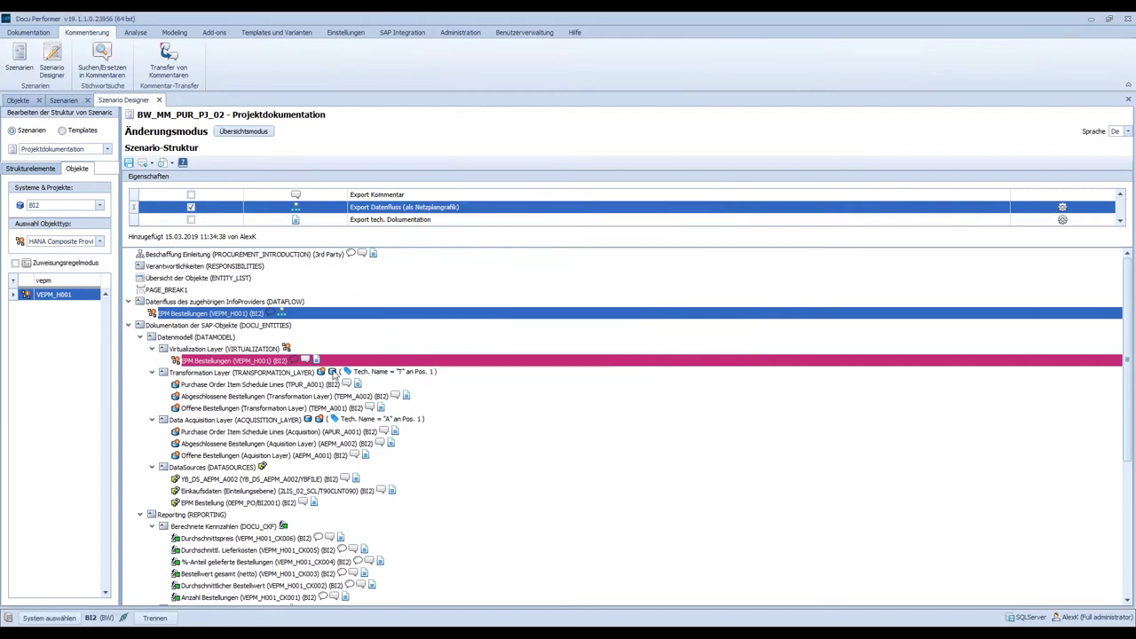
Examine the export options of key figure VEPM_H001_CK006, process chain YB_PC_EPM_002 and role YBT_DP_MM_REP01/001
{"action": "scroll", "coordinate": [278, 531], "scroll_direction": "down", "scroll_amount": 5}
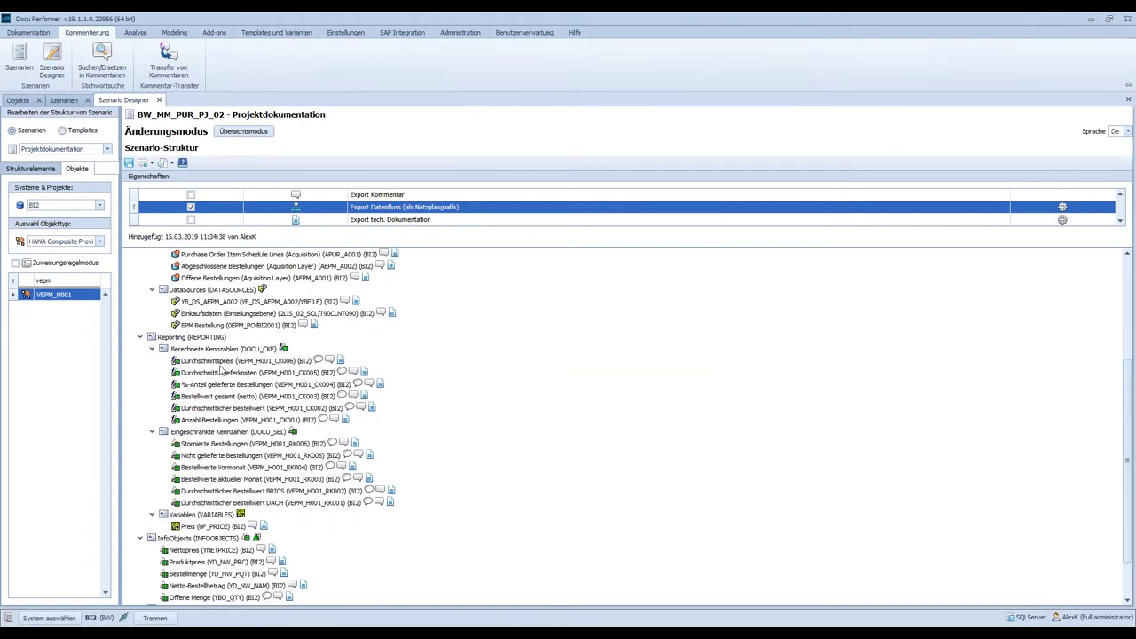
{"action": "left_click", "coordinate": [222, 362]}
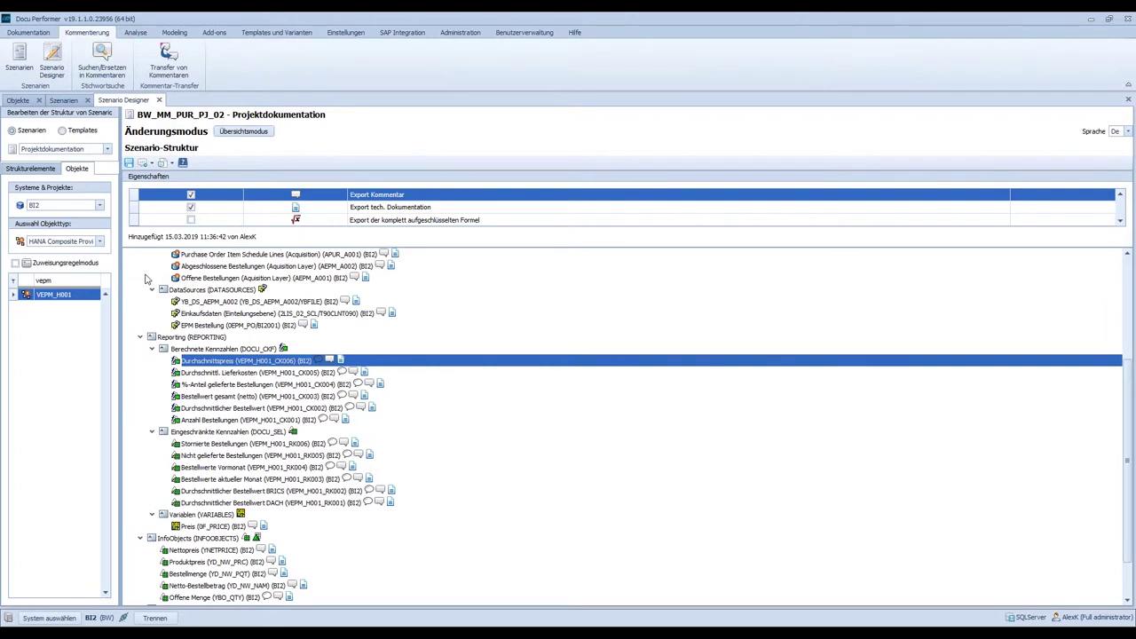
{"action": "scroll", "coordinate": [320, 485], "scroll_direction": "down", "scroll_amount": 2}
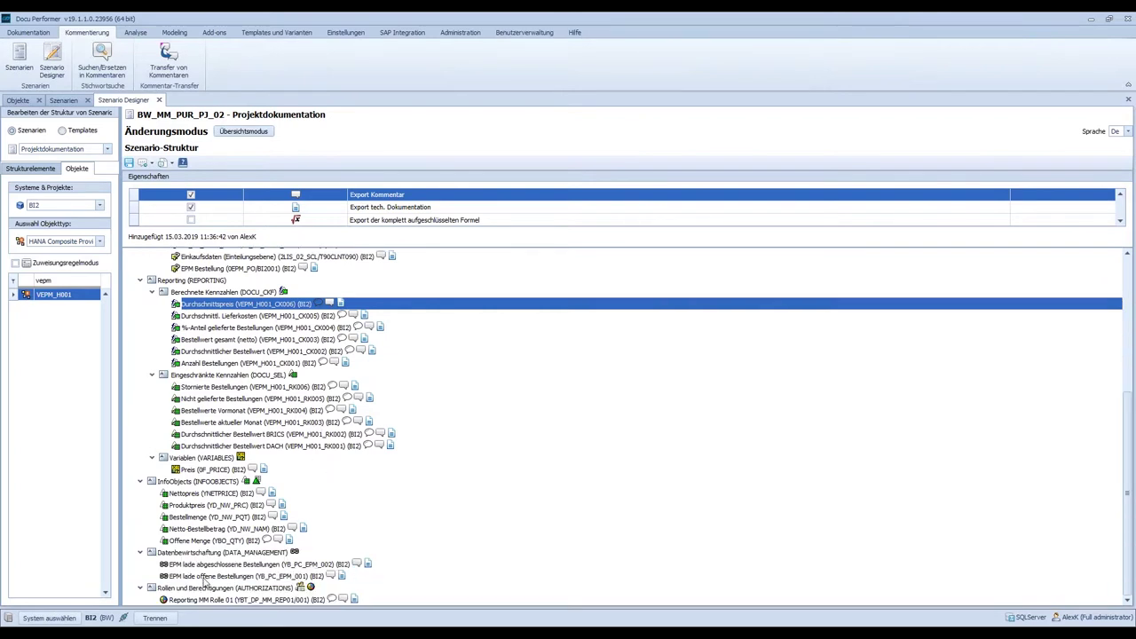
{"action": "left_click", "coordinate": [192, 568]}
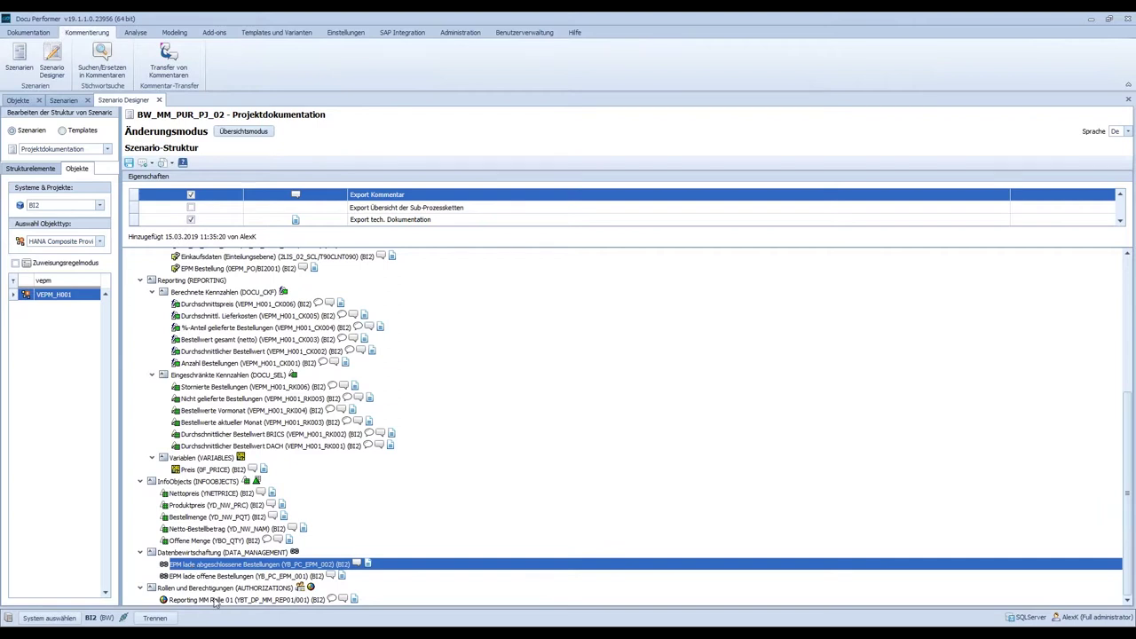
{"action": "left_click", "coordinate": [217, 600]}
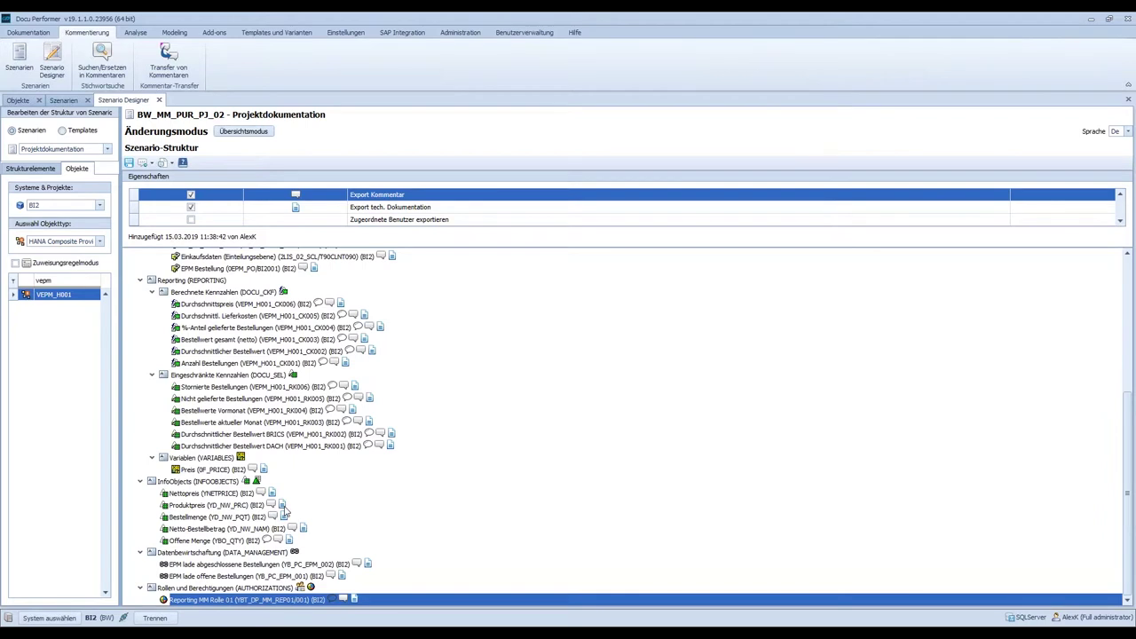
{"action": "scroll", "coordinate": [284, 501], "scroll_direction": "up", "scroll_amount": 7}
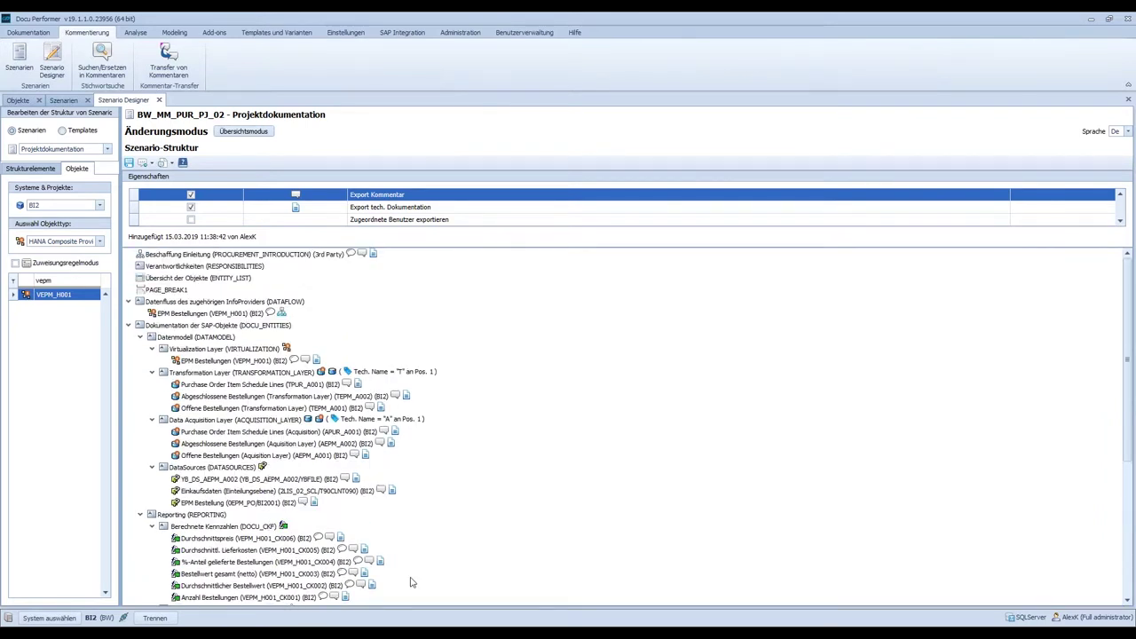
Save the scenario for a docx export, view the scenario export settings, and cancel the export
{"action": "left_click", "coordinate": [151, 165]}
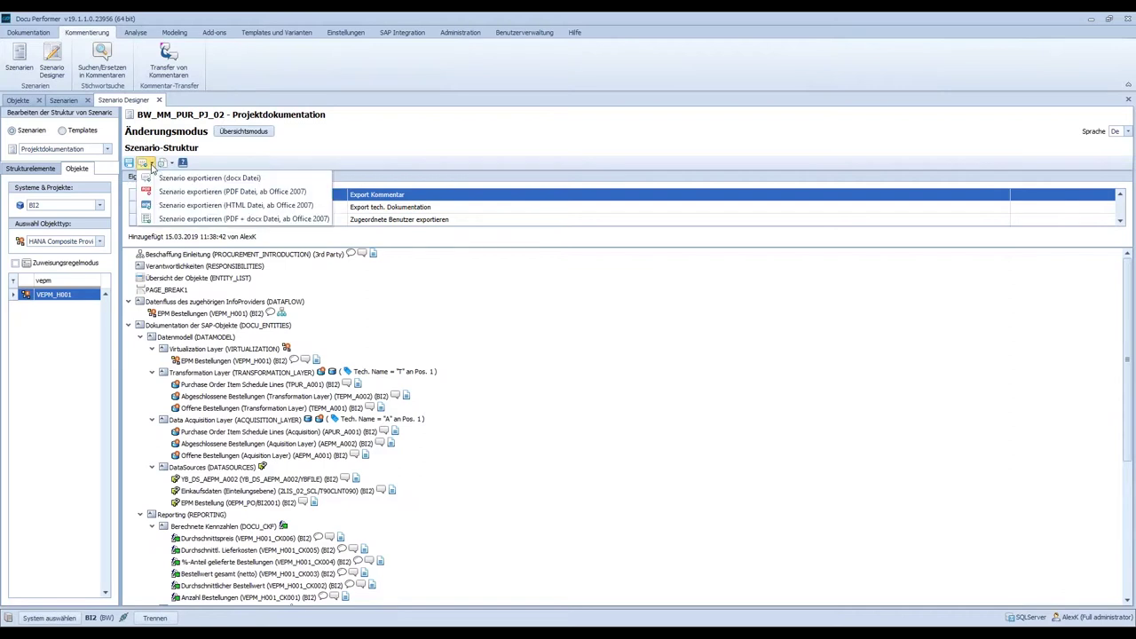
{"action": "left_click", "coordinate": [168, 175]}
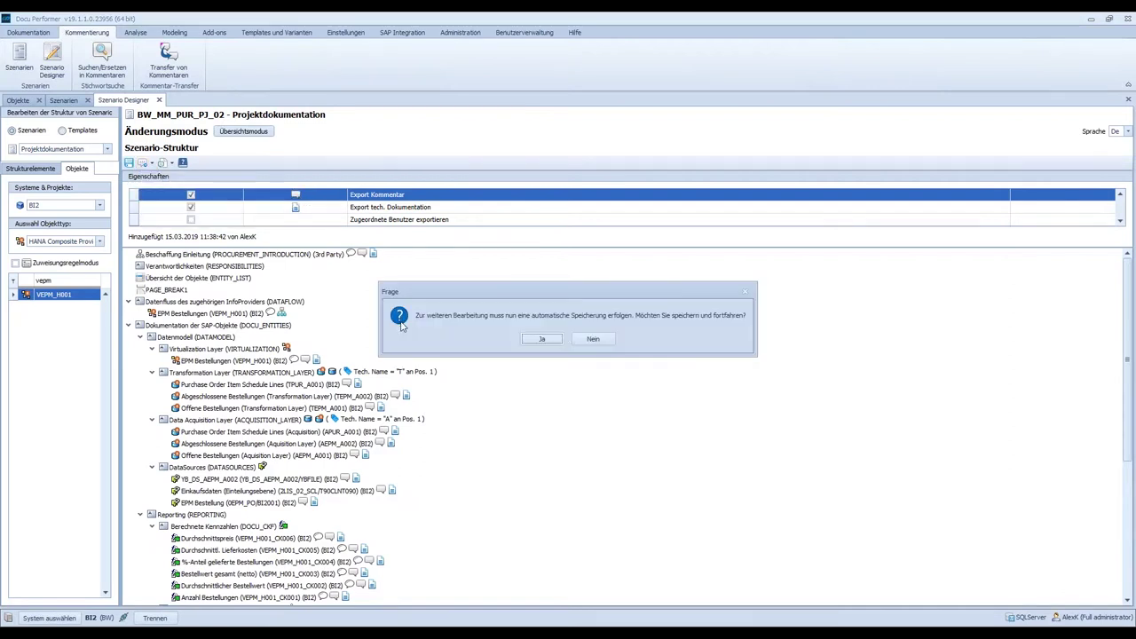
{"action": "left_click", "coordinate": [539, 342]}
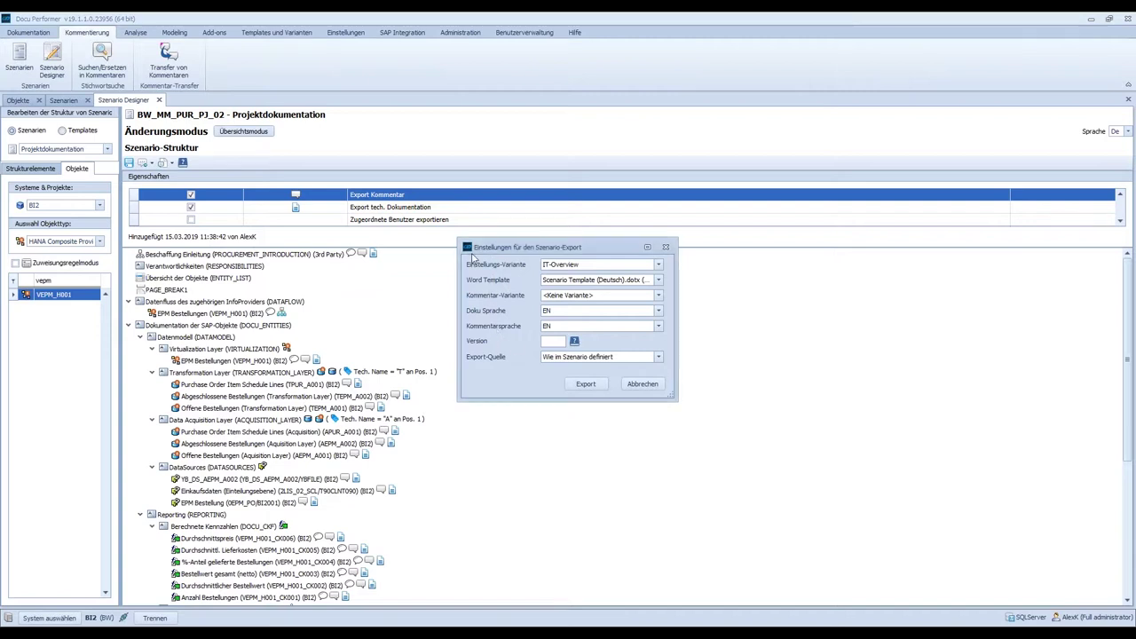
{"action": "left_click_drag", "start_coordinate": [490, 251], "coordinate": [444, 263]}
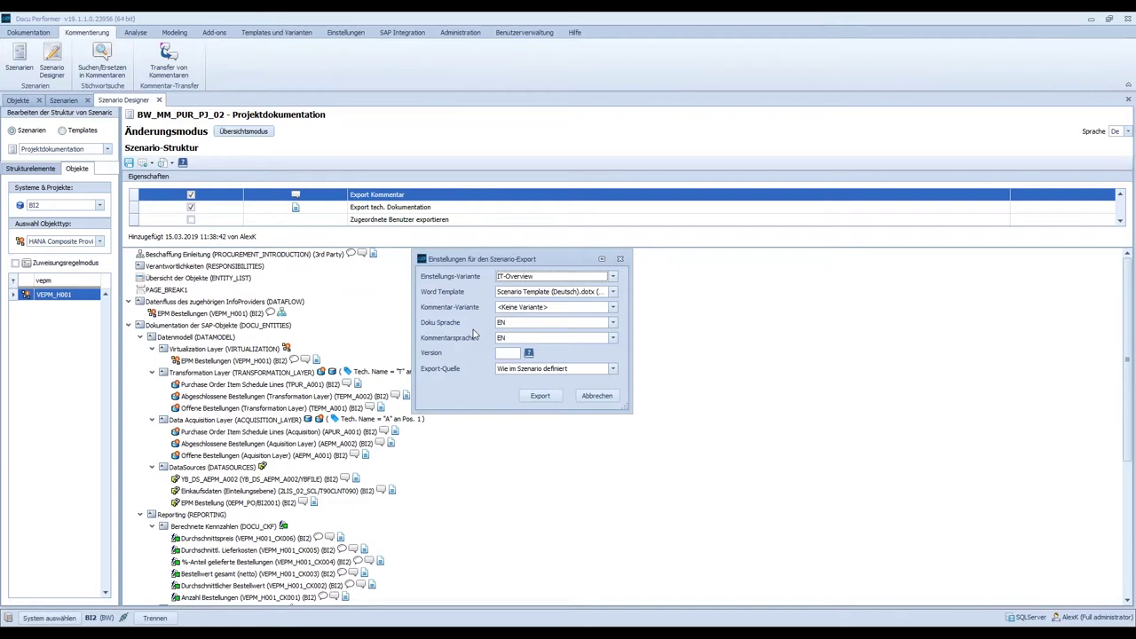
{"action": "left_click", "coordinate": [603, 398]}
Switch to the PowerPoint slide show and advance to slide 25, "One scenario supports many target groups"
{"action": "mouse_move", "coordinate": [375, 625]}
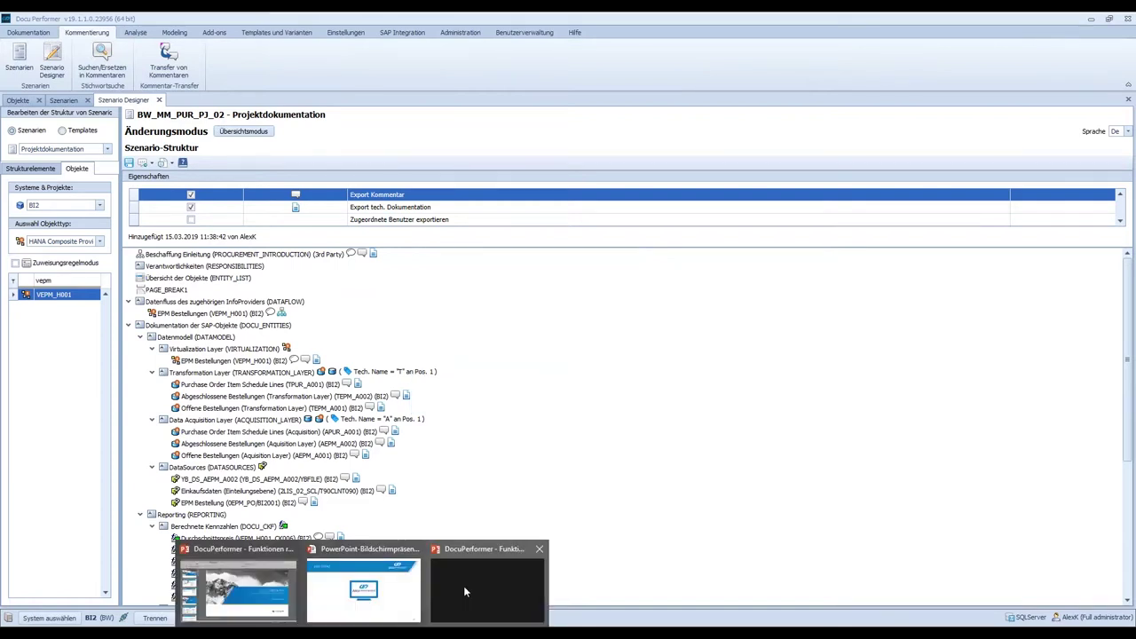
{"action": "left_click", "coordinate": [424, 573]}
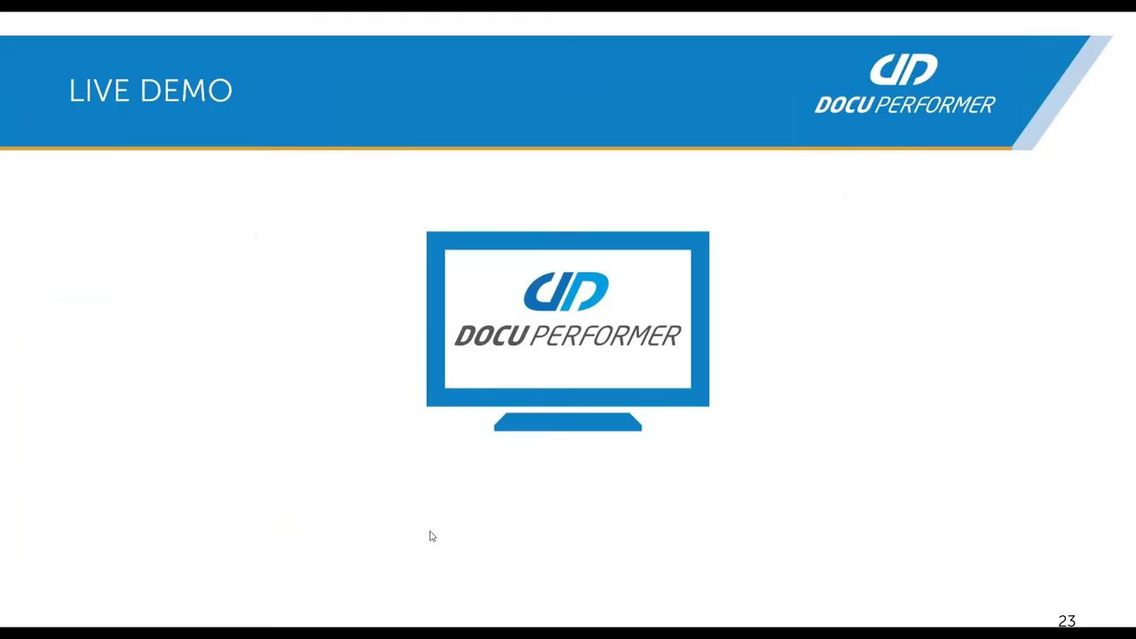
{"action": "left_click", "coordinate": [531, 149]}
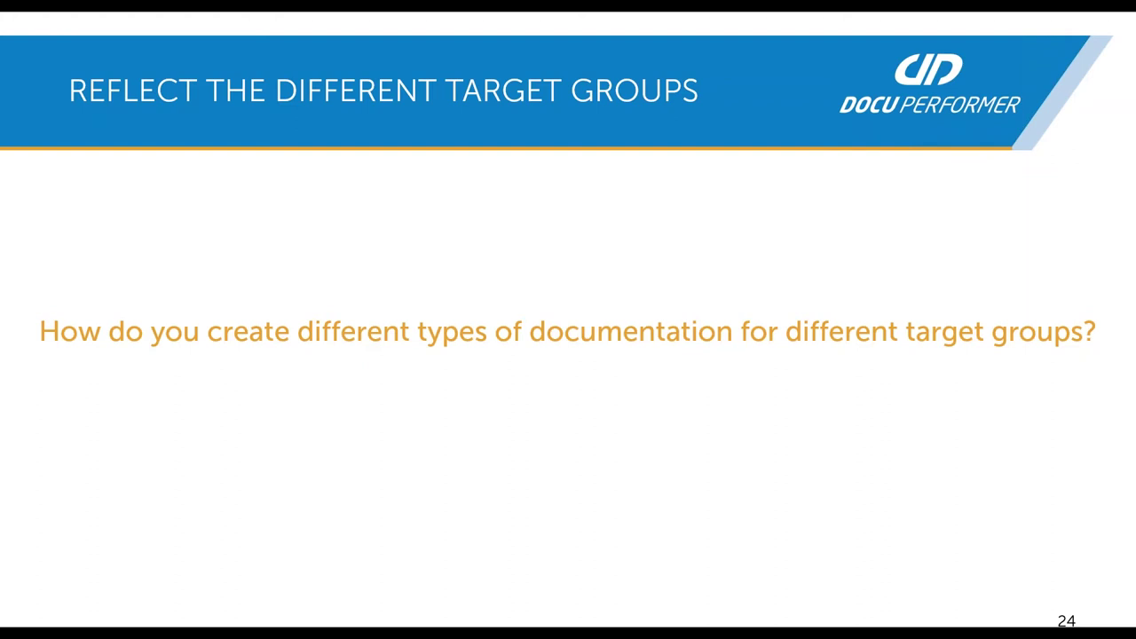
{"action": "key", "text": "Right"}
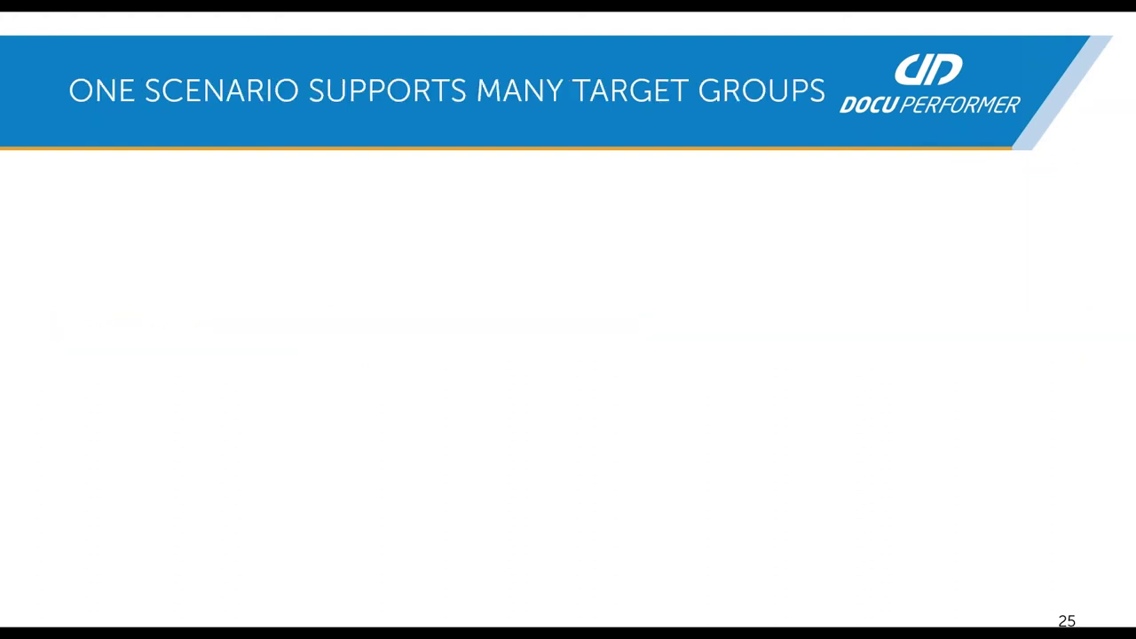
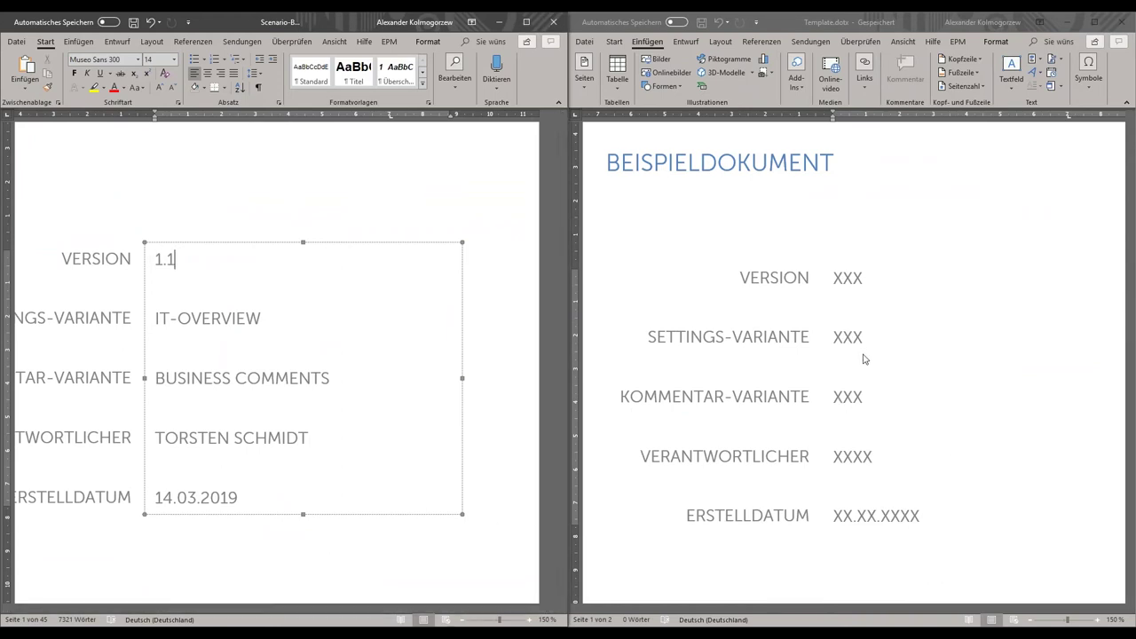
{"action": "scroll", "coordinate": [862, 358], "scroll_direction": "down", "scroll_amount": 2}
{"action": "scroll", "coordinate": [862, 358], "scroll_direction": "up", "scroll_amount": 2}
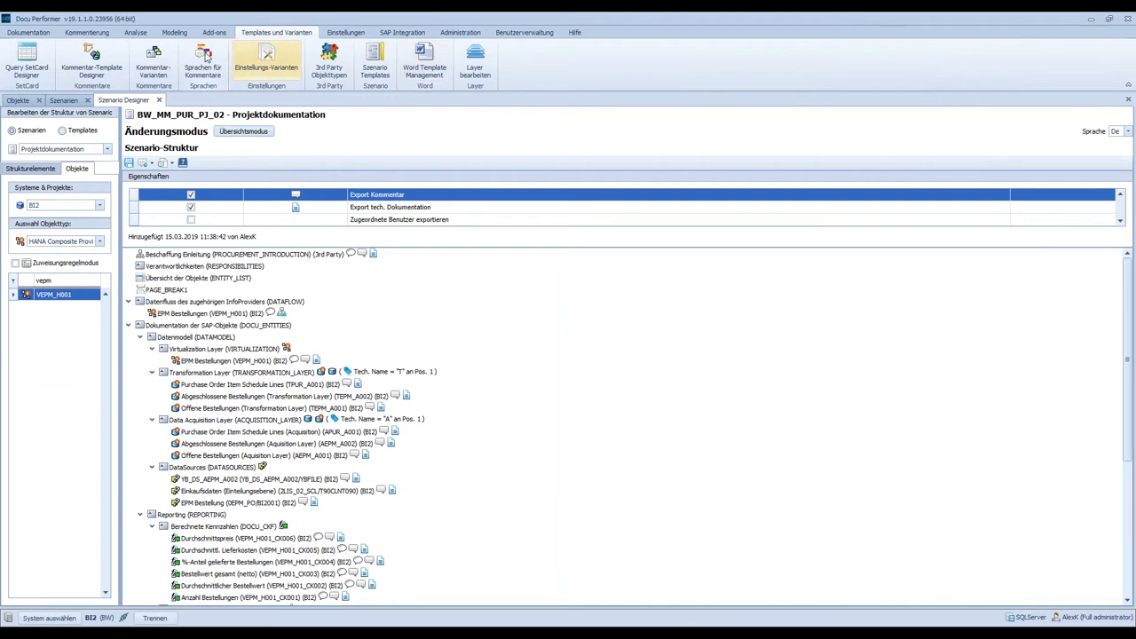
Open the settings variant IT-All Details for editing and display its Business Warehouse export settings for InfoProviders and InfoObjects
{"action": "left_click", "coordinate": [273, 50]}
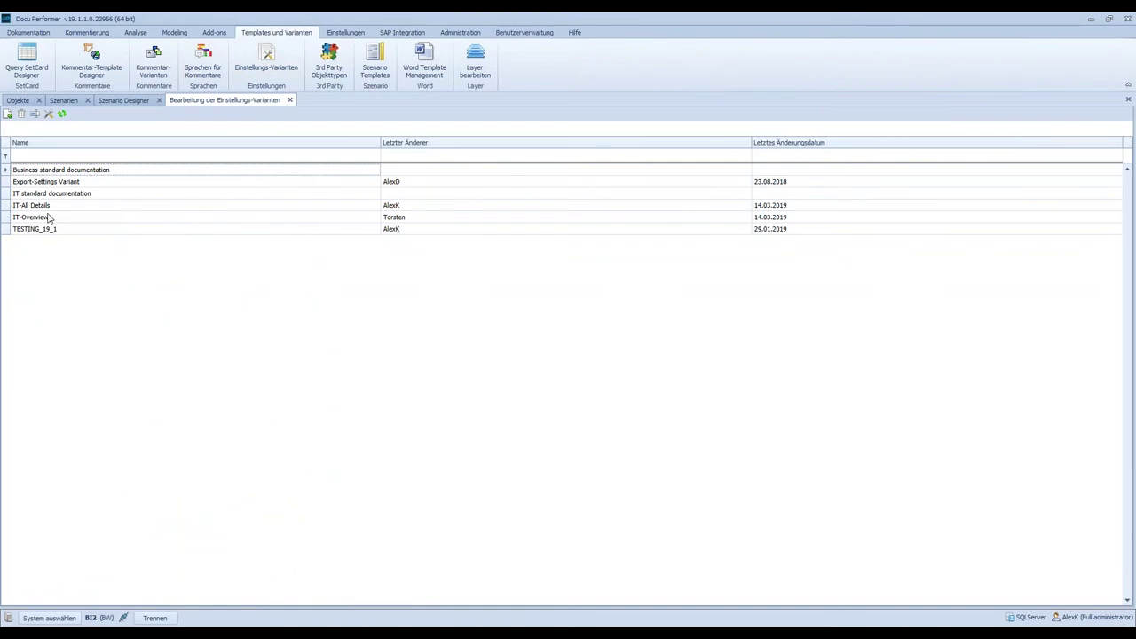
{"action": "left_click", "coordinate": [78, 208]}
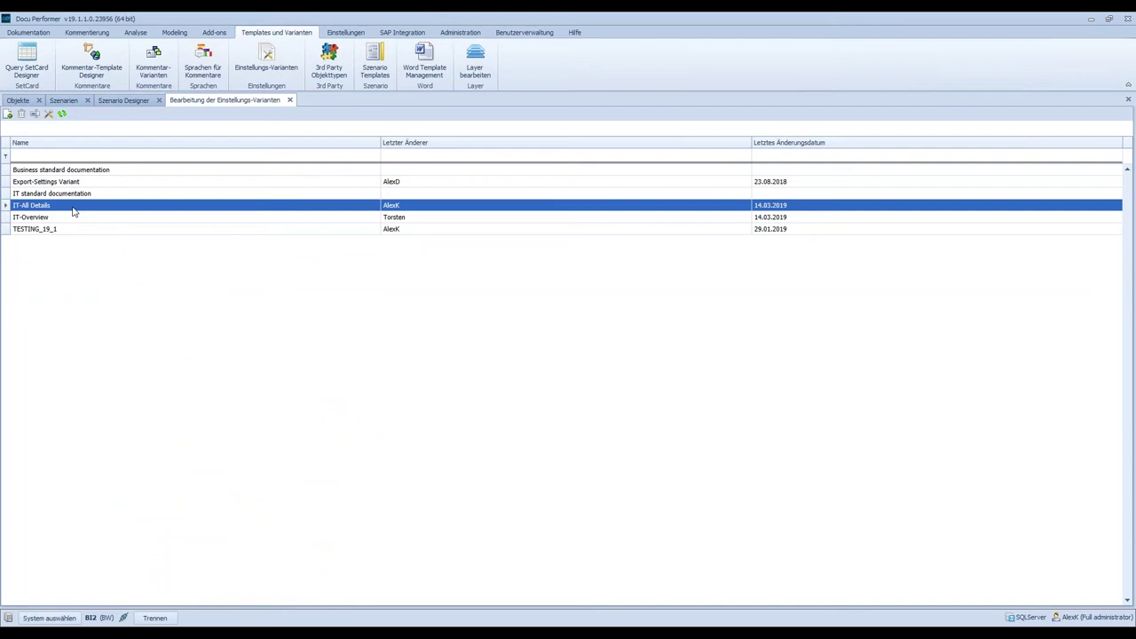
{"action": "left_click", "coordinate": [48, 113]}
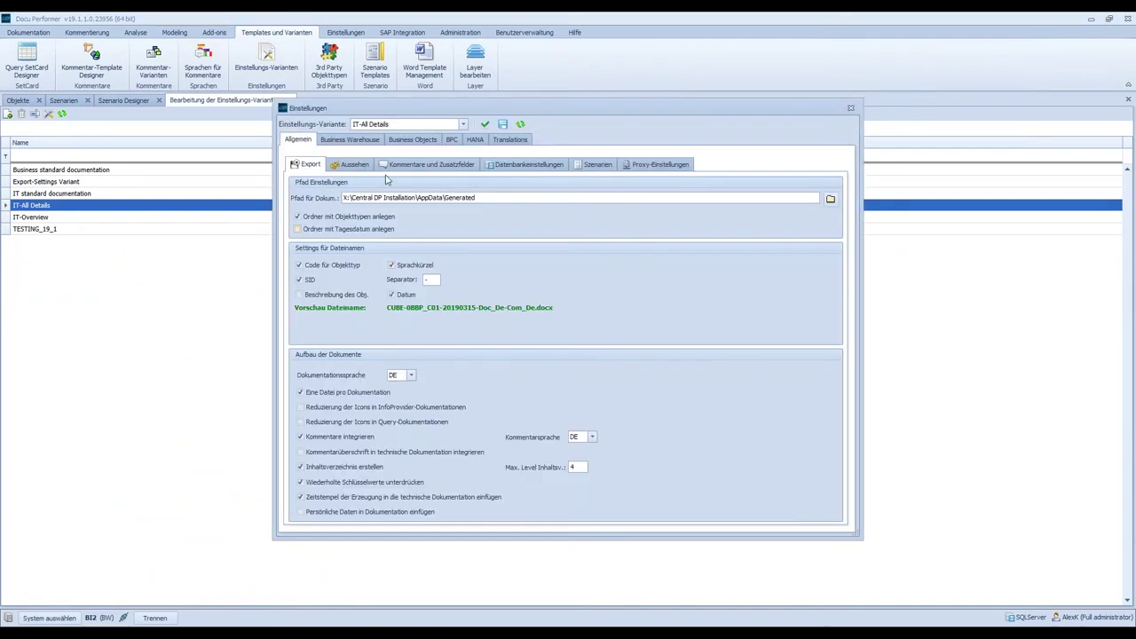
{"action": "left_click", "coordinate": [351, 139]}
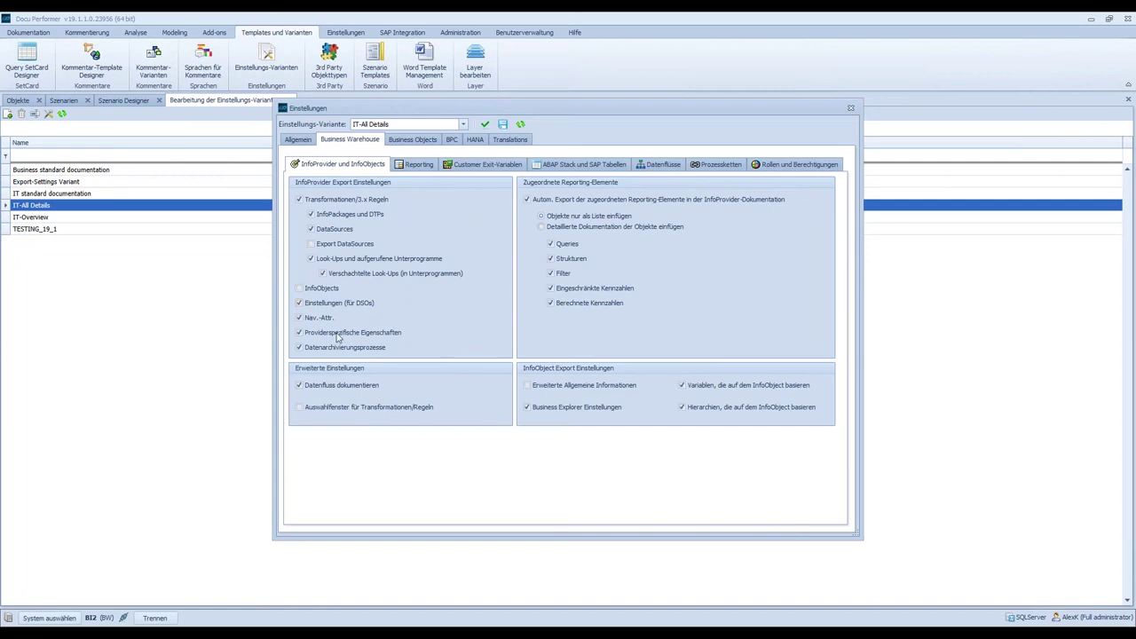
Display the InfoProvider and Reporting export settings of the settings variant IT-Overview, and close the settings
{"action": "left_click", "coordinate": [450, 125]}
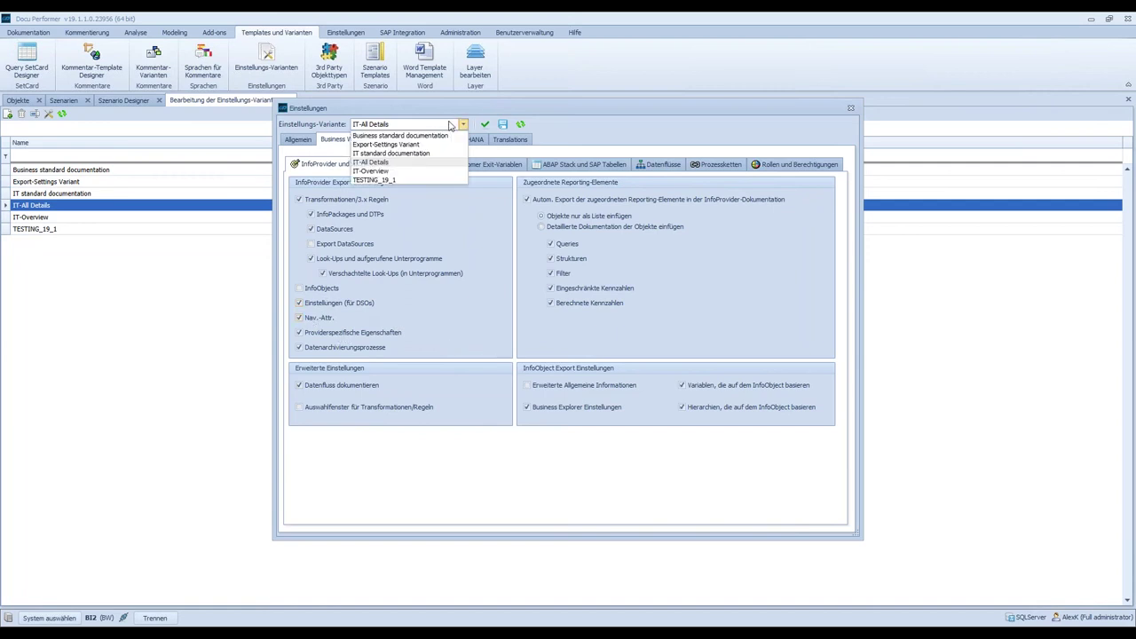
{"action": "left_click", "coordinate": [396, 171]}
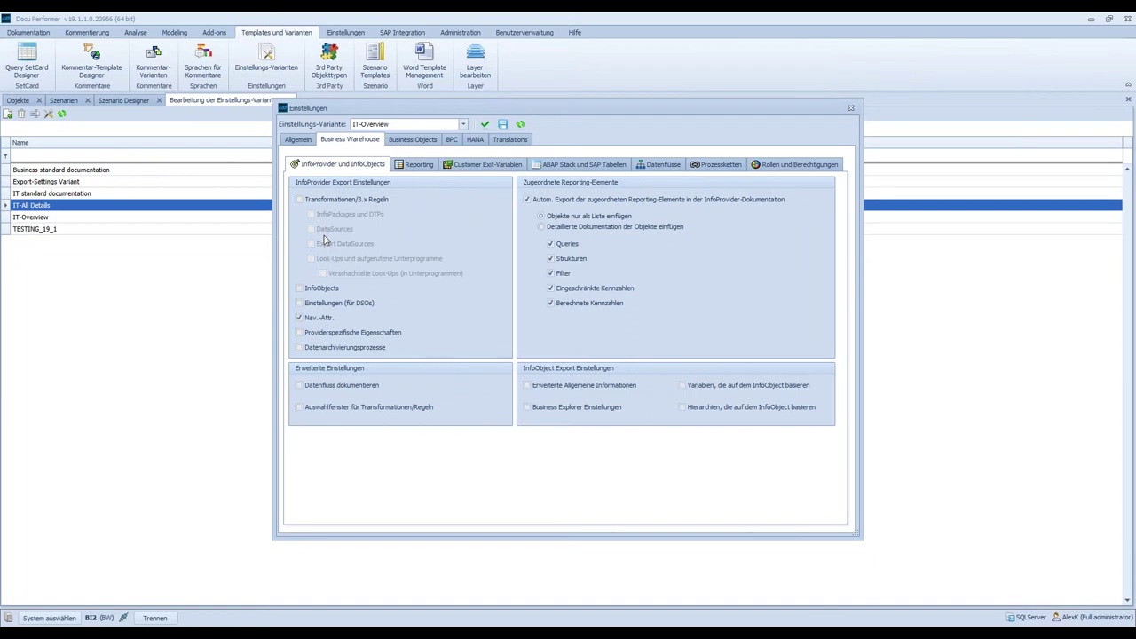
{"action": "left_click", "coordinate": [410, 163]}
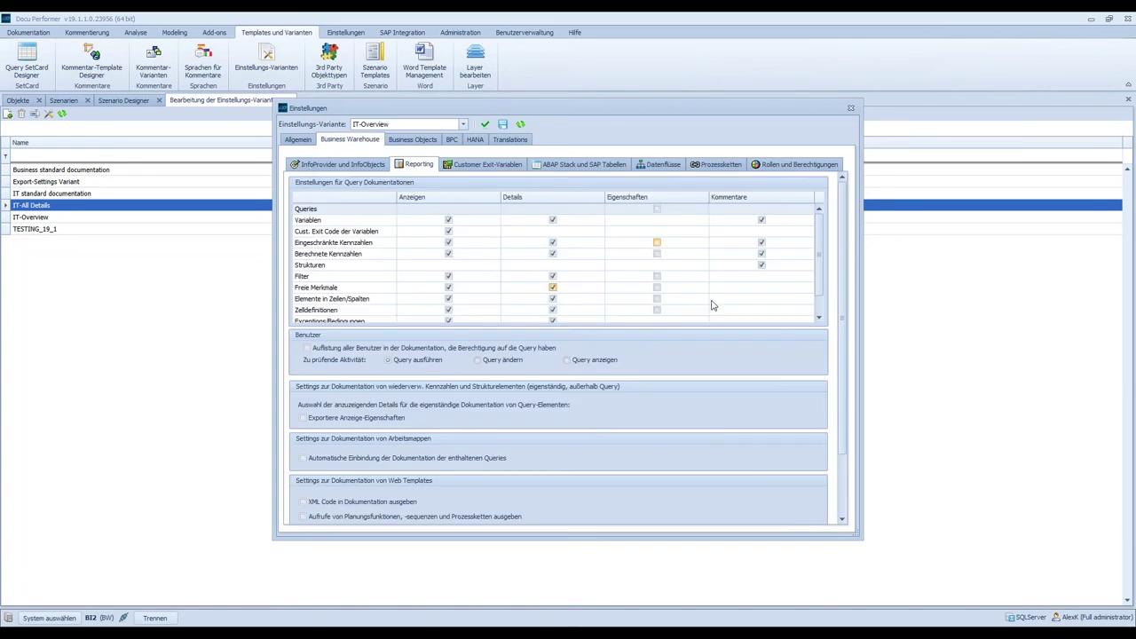
{"action": "left_click", "coordinate": [850, 108]}
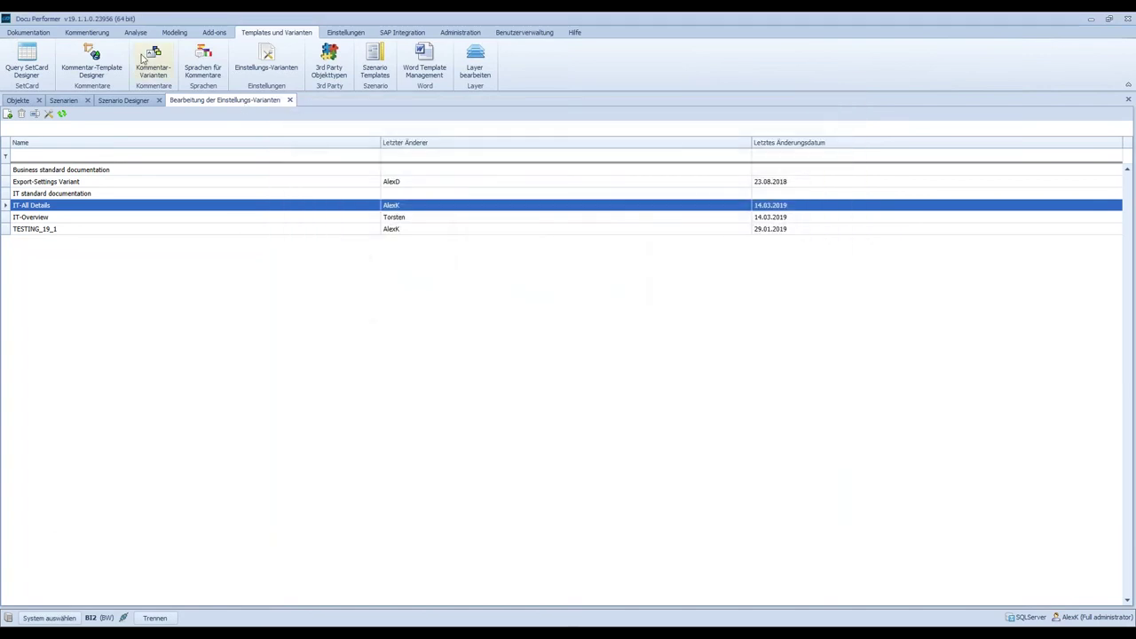
Open the comment variants and show the All Comments items for HANA Composite Provider in edit mode
{"action": "left_click", "coordinate": [158, 70]}
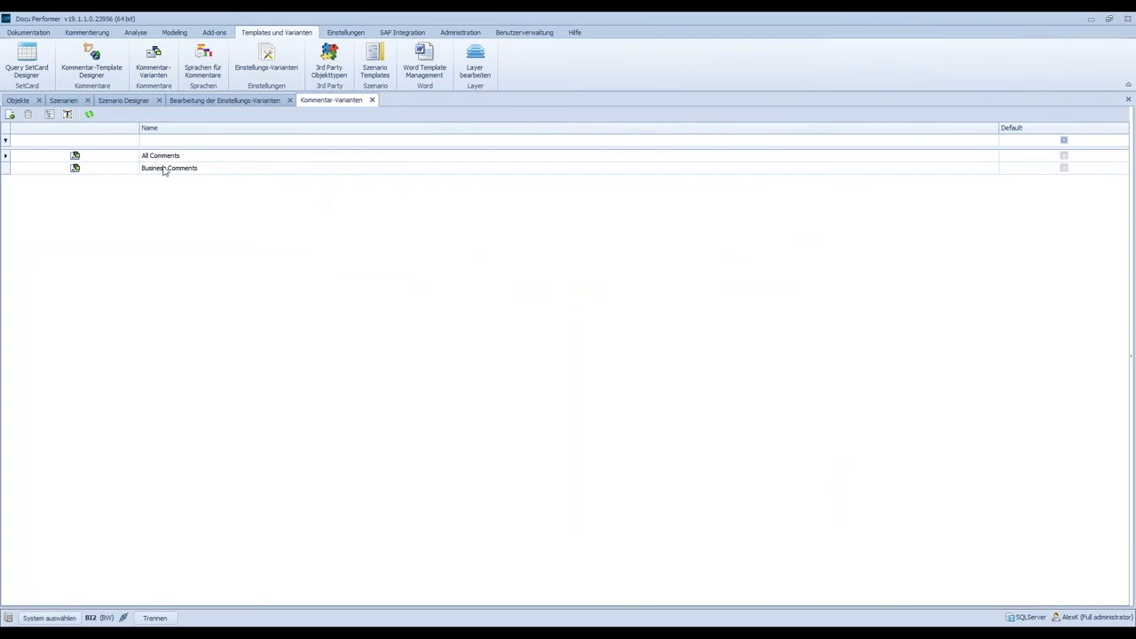
{"action": "left_click", "coordinate": [149, 157]}
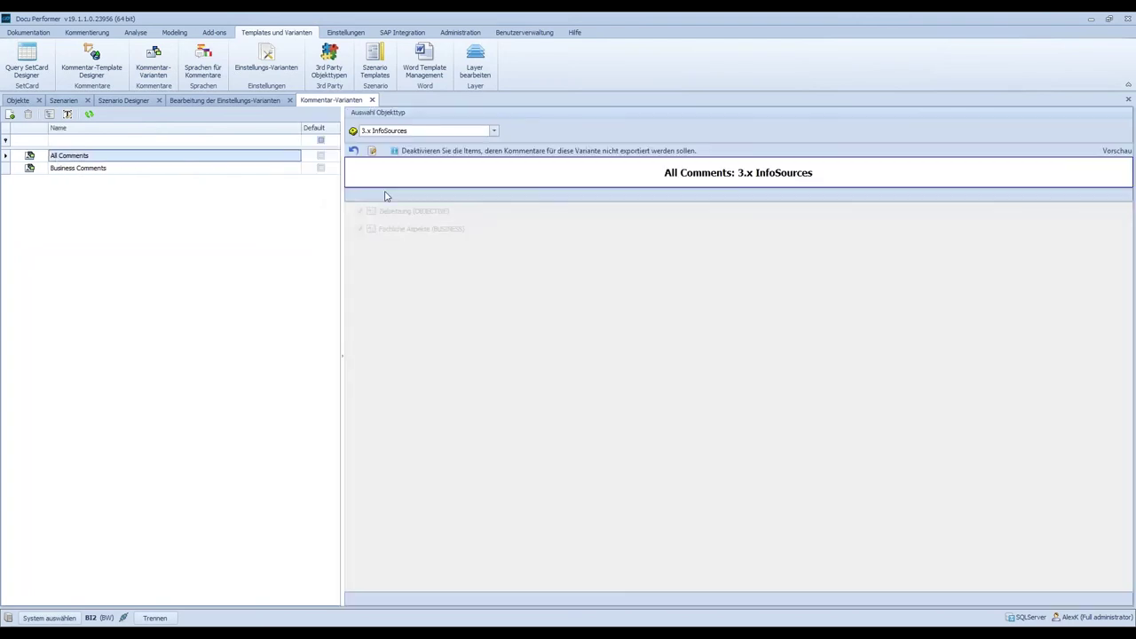
{"action": "left_click", "coordinate": [394, 133]}
{"action": "left_click_drag", "start_coordinate": [494, 175], "coordinate": [503, 236]}
{"action": "left_click", "coordinate": [420, 281]}
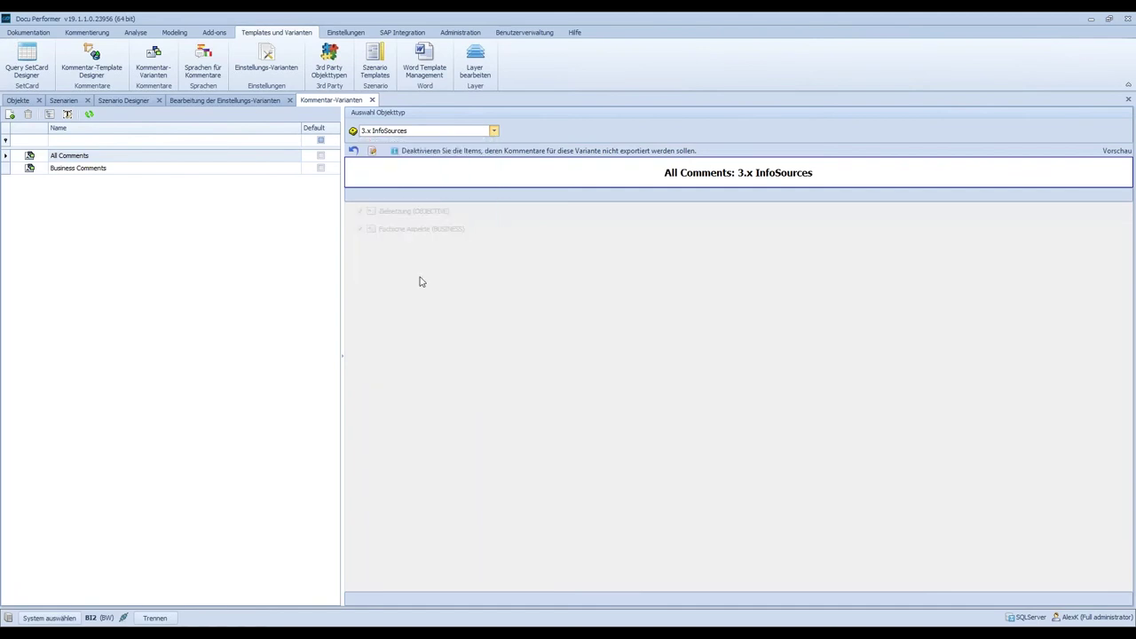
{"action": "left_click", "coordinate": [372, 150]}
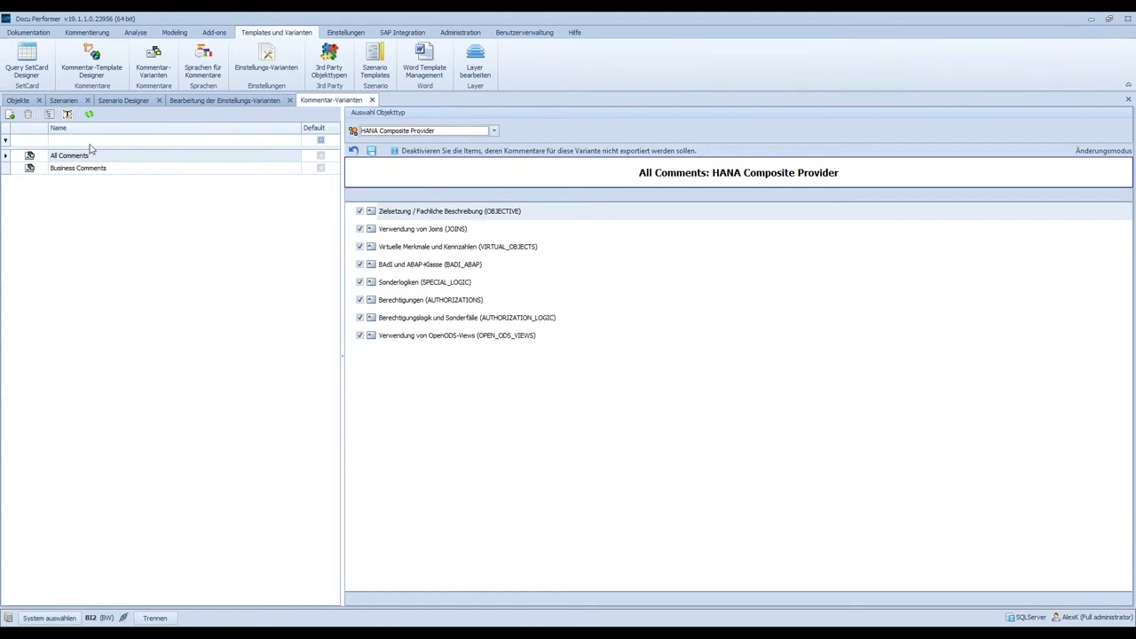
Show the Business Comments items for HANA Composite Provider in edit mode and save the comment variant
{"action": "left_click", "coordinate": [96, 170]}
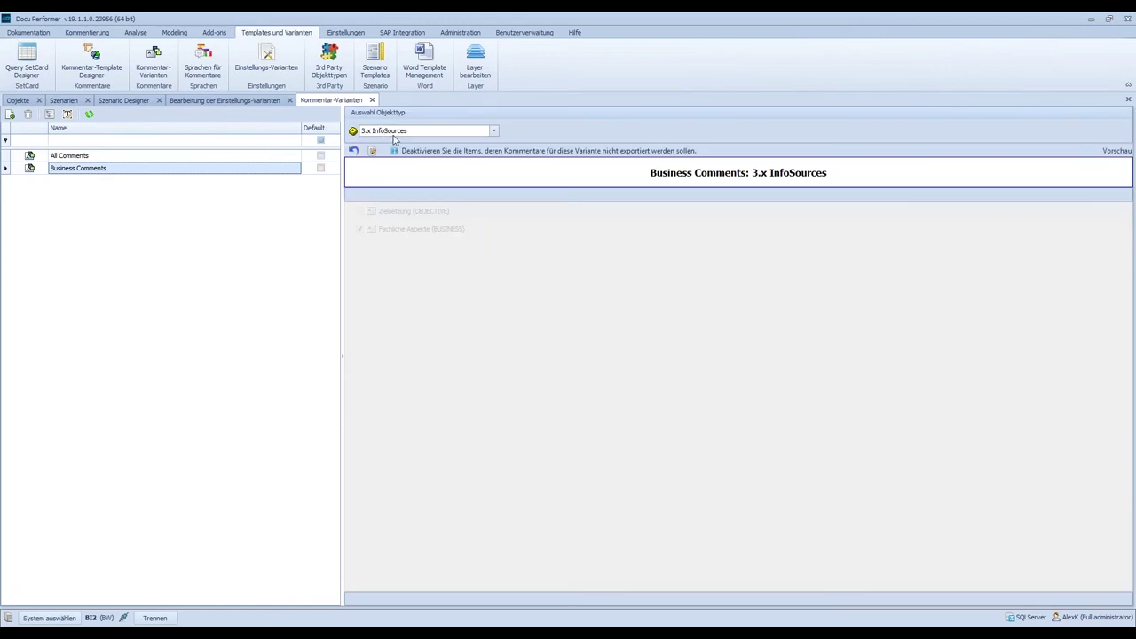
{"action": "left_click", "coordinate": [494, 130]}
{"action": "left_click_drag", "start_coordinate": [491, 189], "coordinate": [487, 303]}
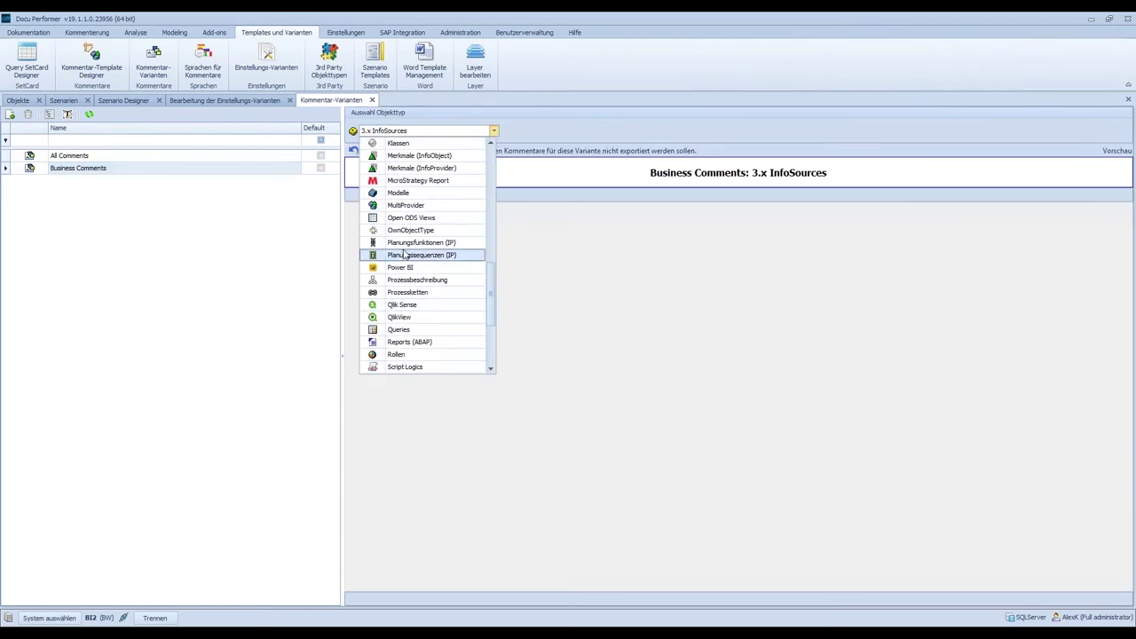
{"action": "type", "text": "h"}
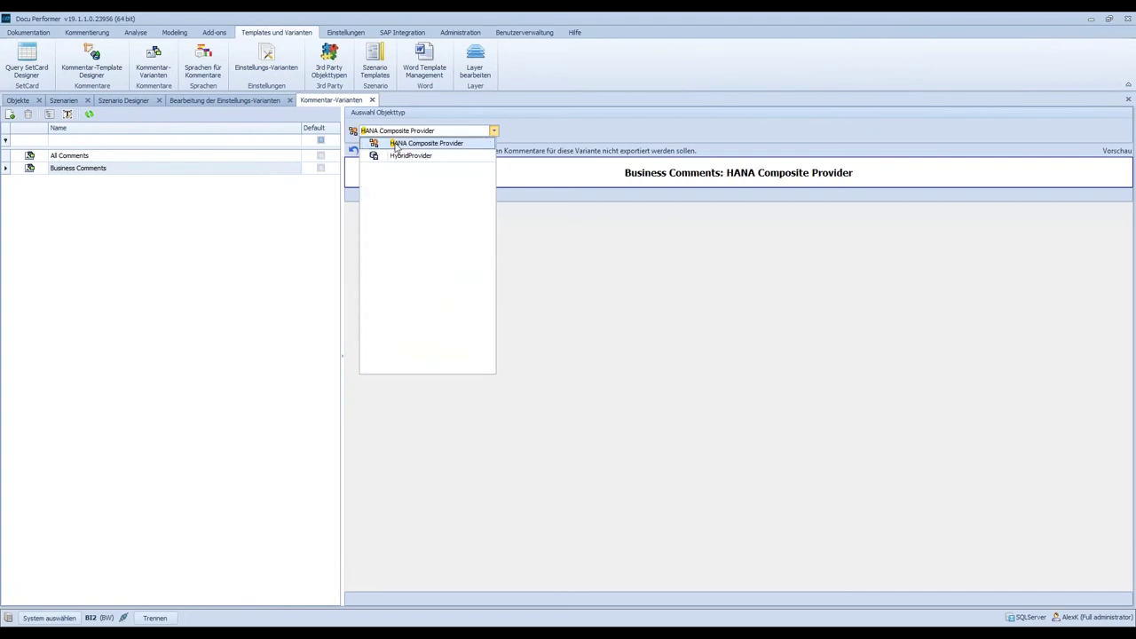
{"action": "left_click", "coordinate": [396, 145]}
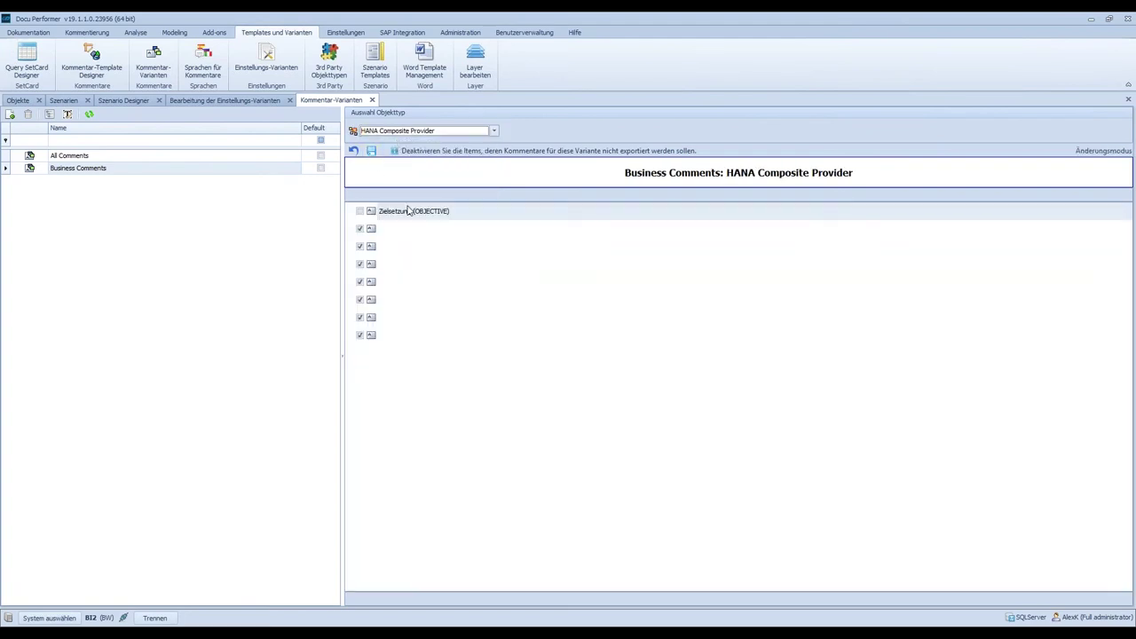
{"action": "left_click", "coordinate": [372, 151]}
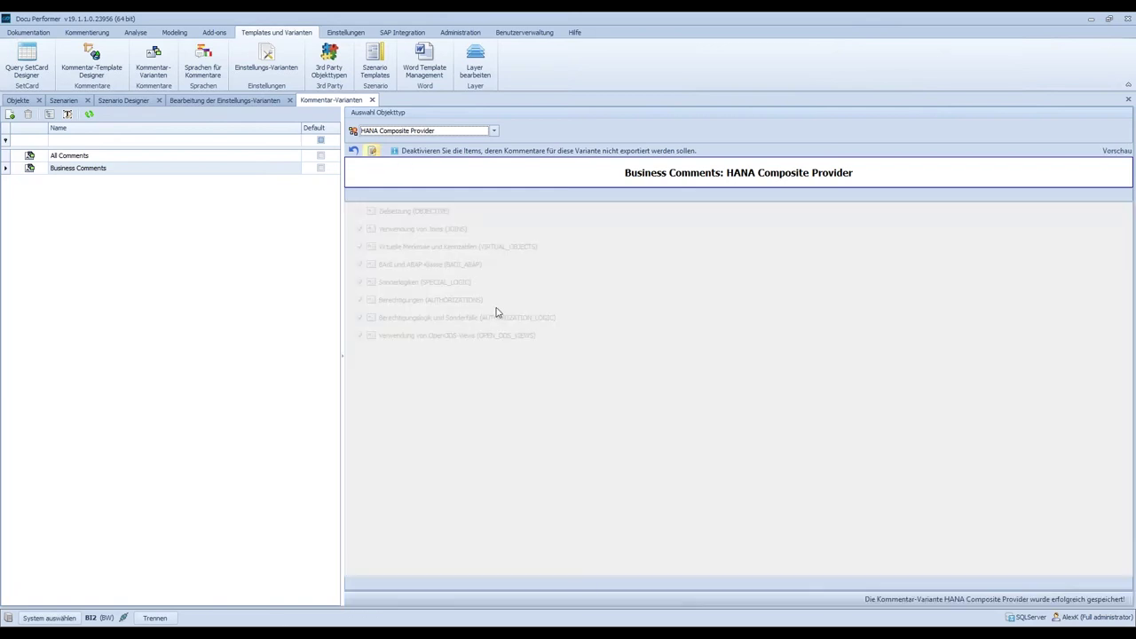
{"action": "left_click", "coordinate": [1090, 18]}
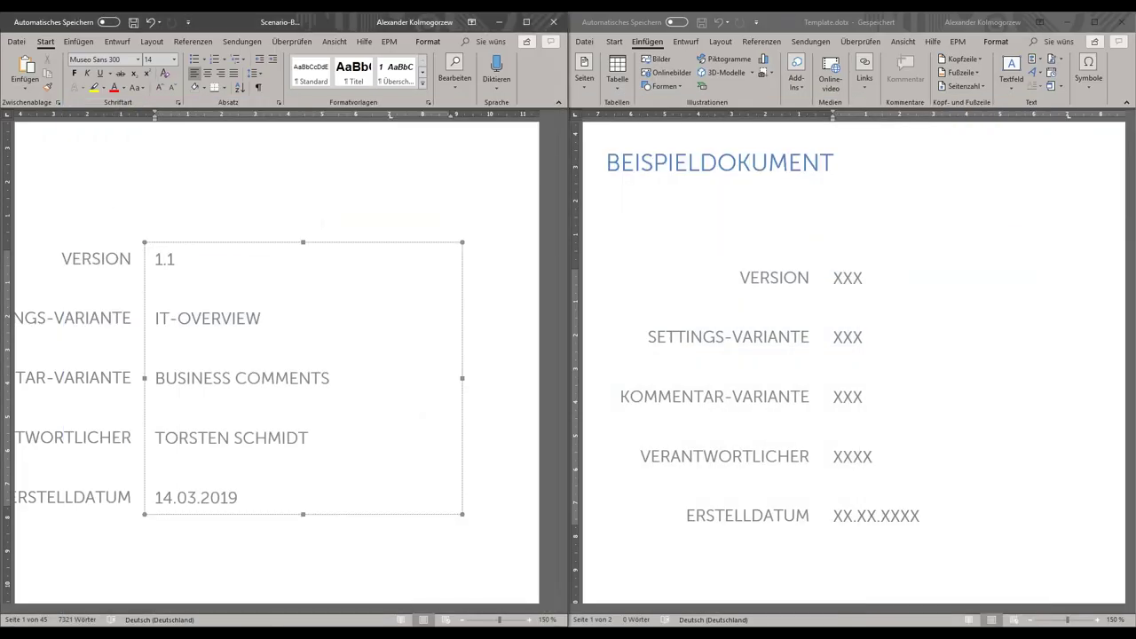
{"action": "left_click", "coordinate": [372, 621]}
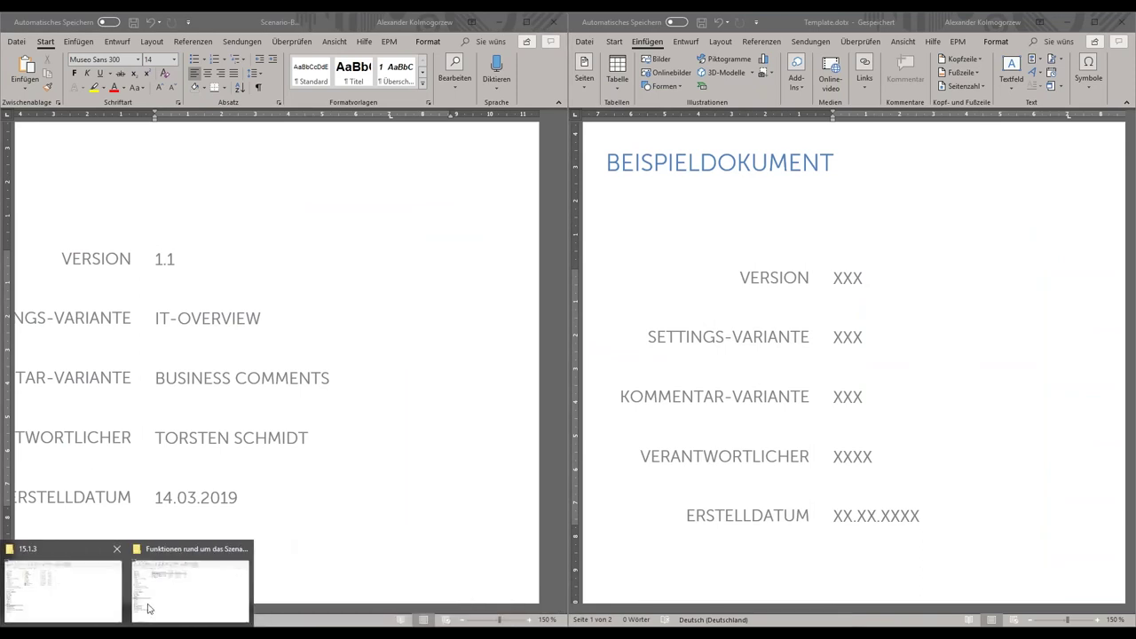
{"action": "left_click", "coordinate": [262, 552]}
{"action": "left_click", "coordinate": [325, 258]}
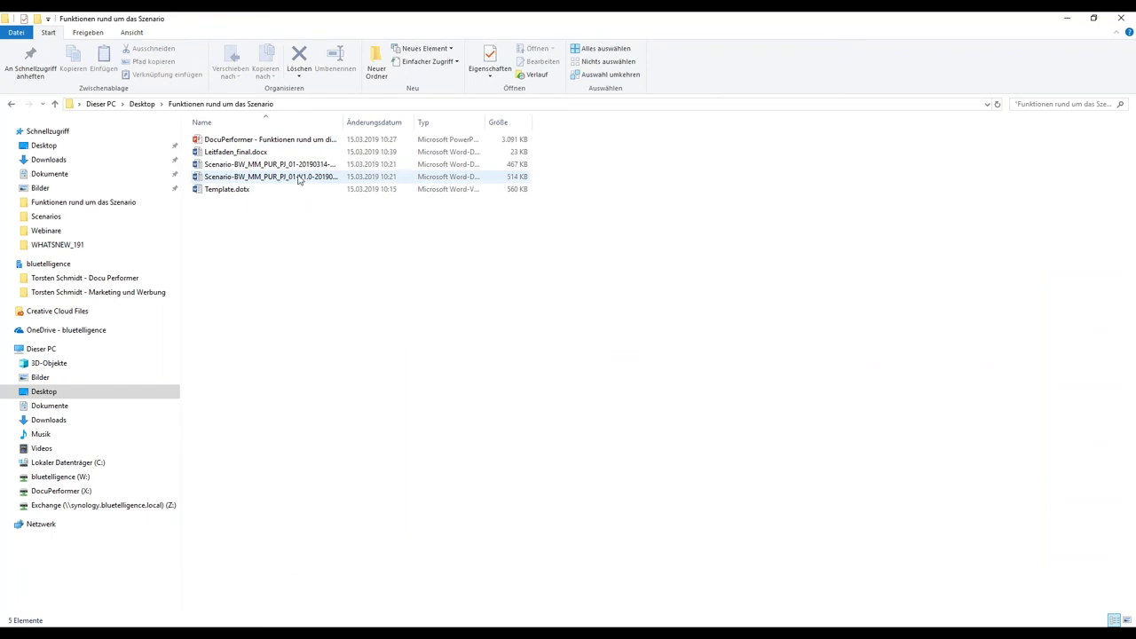
{"action": "left_click_drag", "start_coordinate": [343, 123], "coordinate": [543, 122]}
{"action": "left_click", "coordinate": [404, 166]}
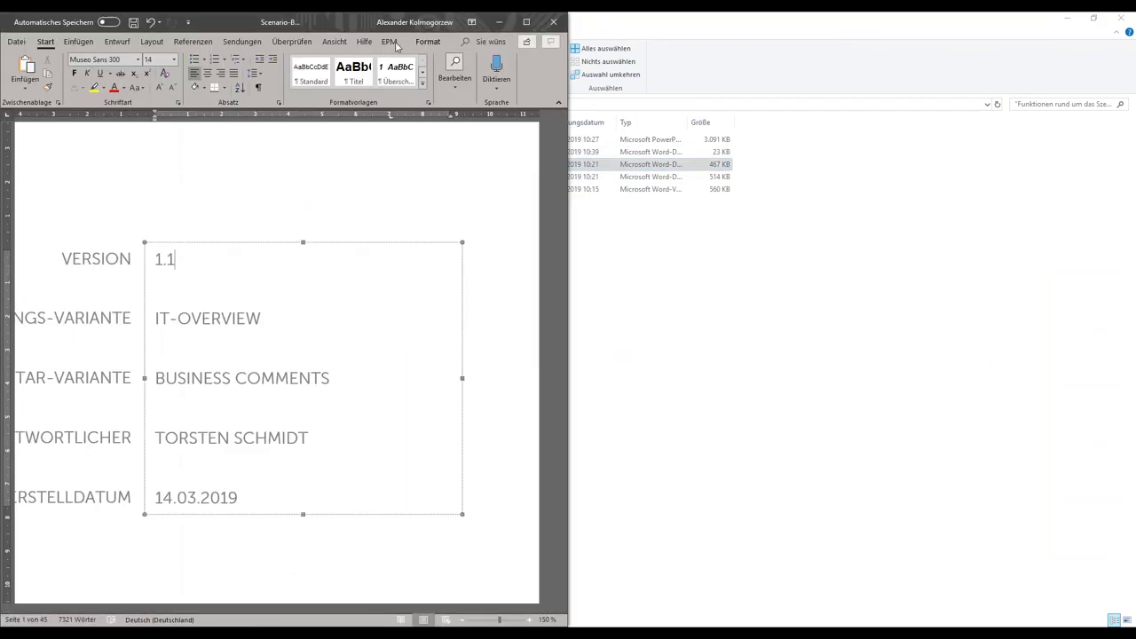
Dock the overview document to the right half of the screen and open Scenario-BW_MM_PUR_PJ_01-V1.0-20190314-Doc_De-Com_De.docx from the folder
{"action": "key", "text": "super+Right"}
{"action": "key", "text": "super+Right"}
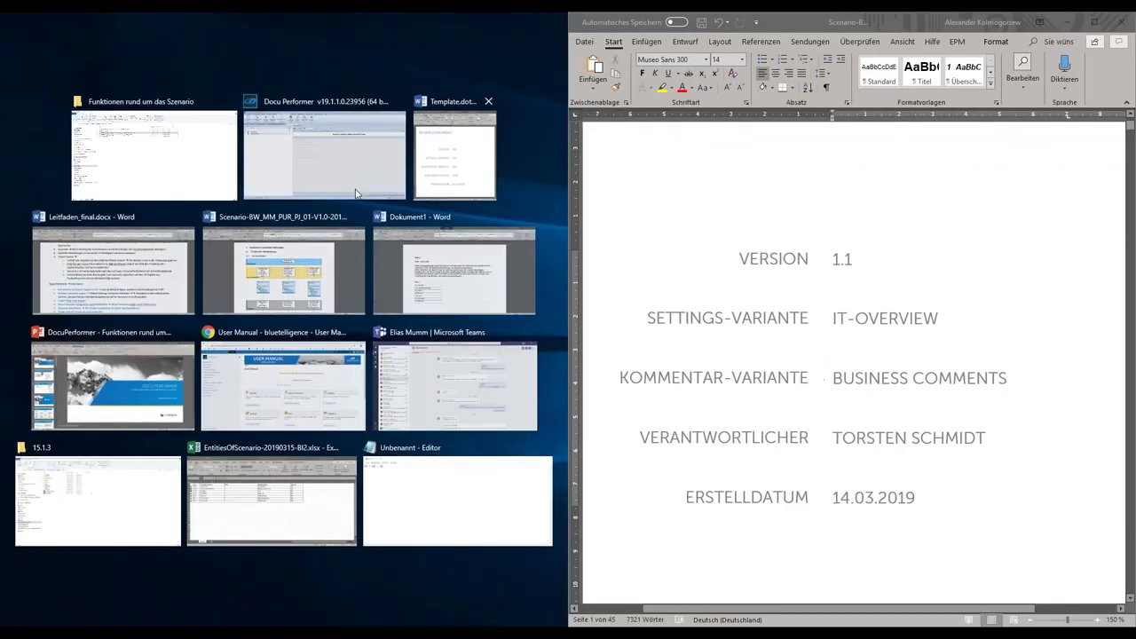
{"action": "left_click", "coordinate": [89, 484]}
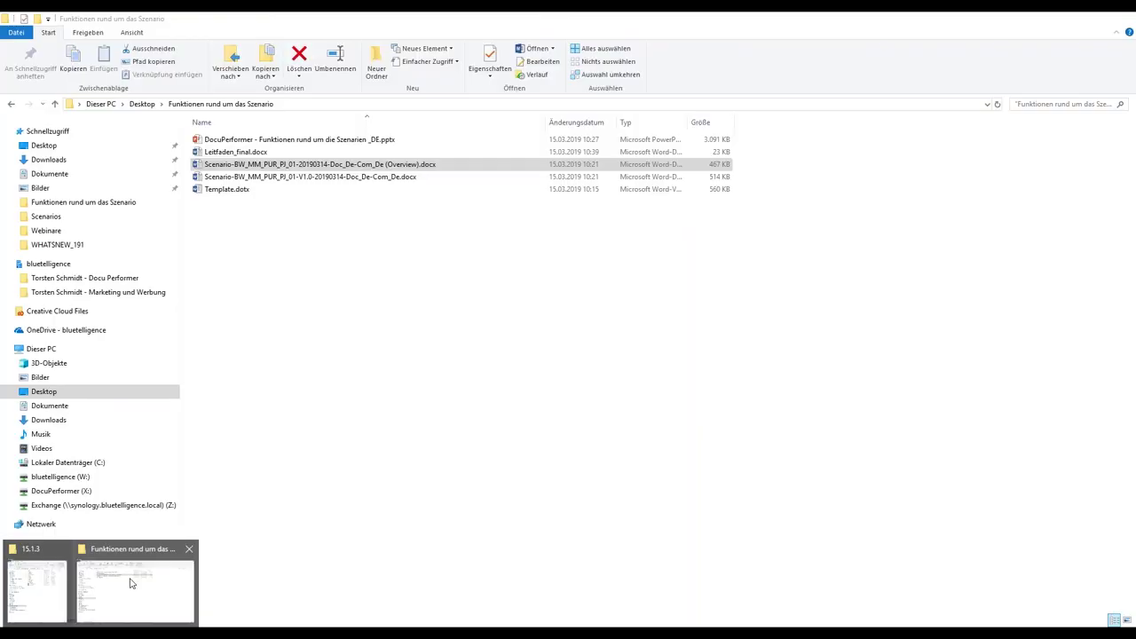
{"action": "left_click", "coordinate": [130, 583]}
{"action": "left_click", "coordinate": [278, 177]}
{"action": "double_click", "coordinate": [277, 177]}
Arrange the two scenario documents side by side, with the overview document on the left half and the V1.0 document on the right
{"action": "mouse_move", "coordinate": [275, 633]}
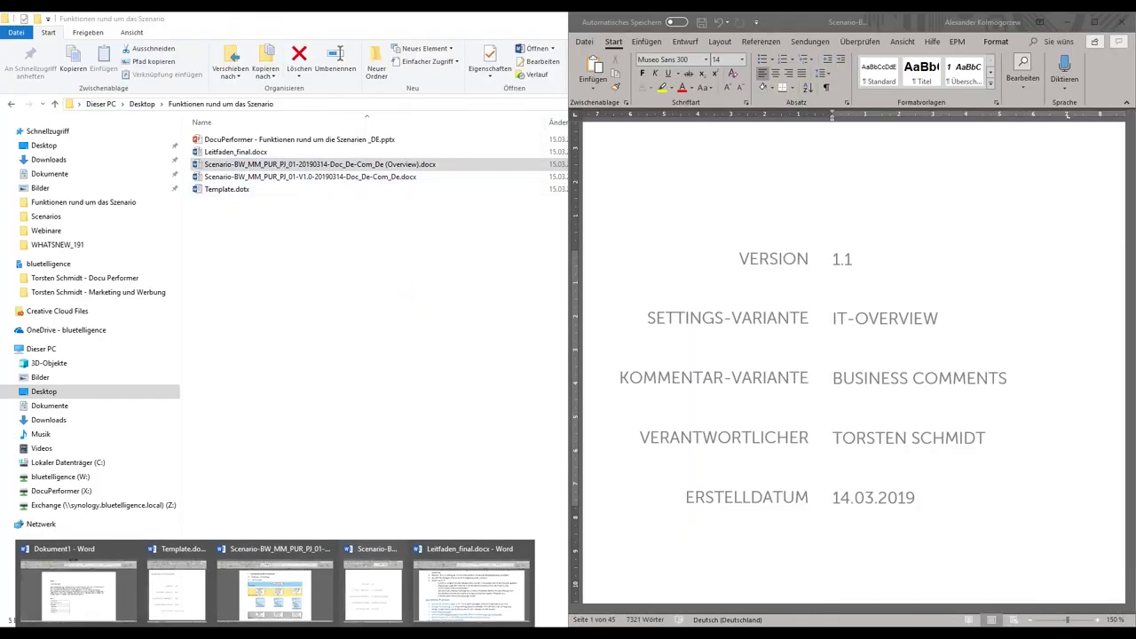
{"action": "left_click", "coordinate": [318, 581]}
{"action": "left_click_drag", "start_coordinate": [871, 23], "coordinate": [1135, 26]}
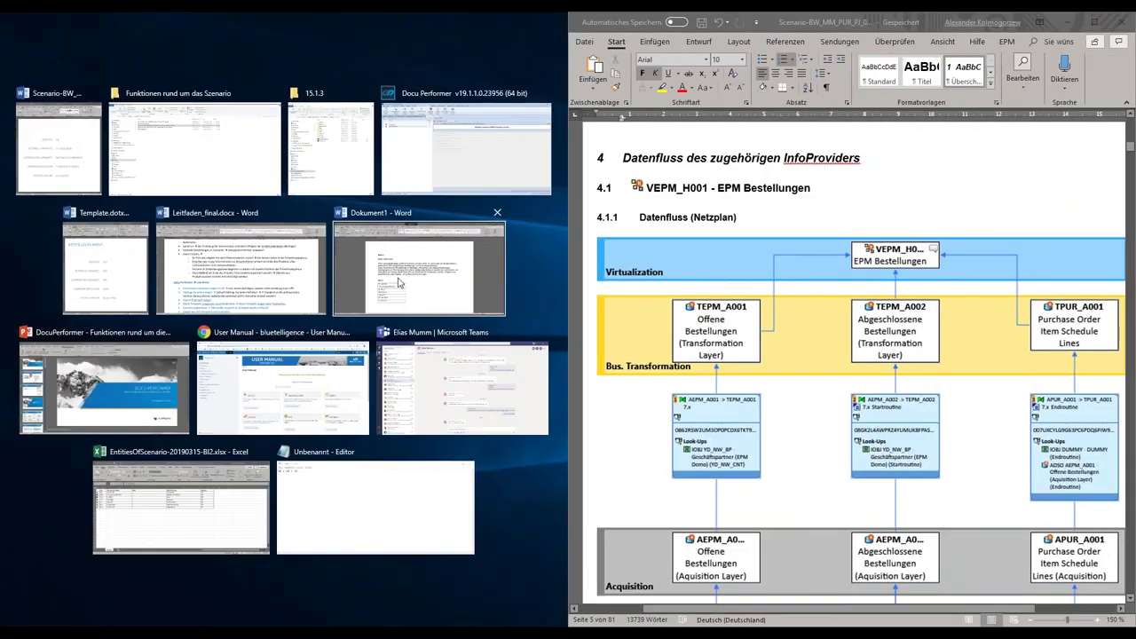
{"action": "left_click", "coordinate": [58, 146]}
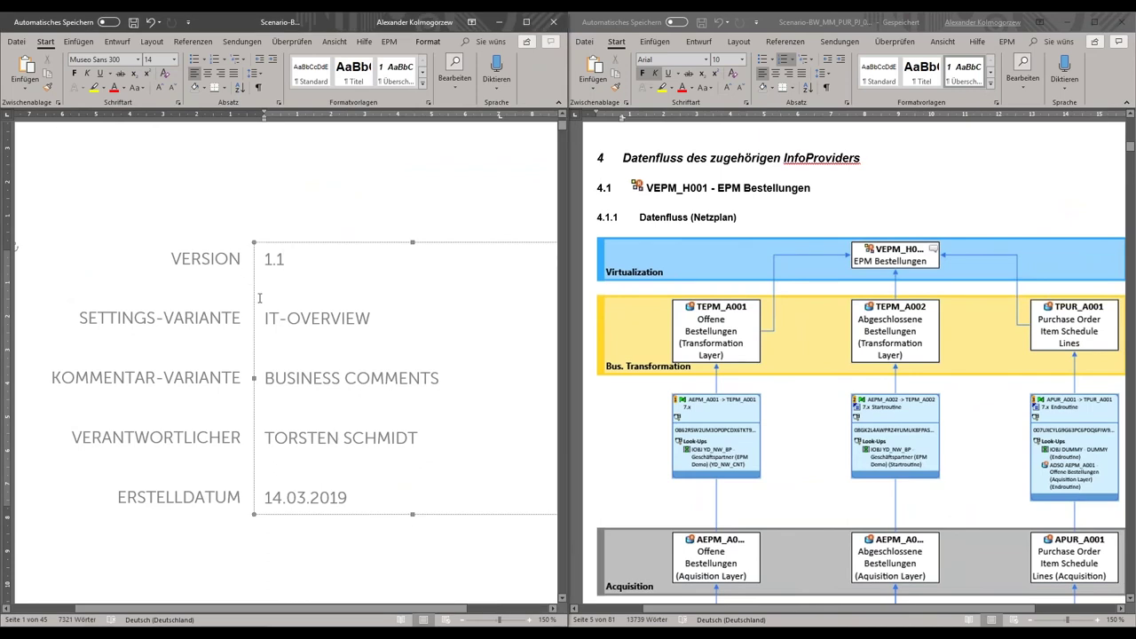
Zoom the overview document to 120 % and the V1.0 document to 100 %, and compare their cover pages
{"action": "scroll", "coordinate": [259, 298], "scroll_direction": "down", "scroll_amount": 3, "text": "ctrl"}
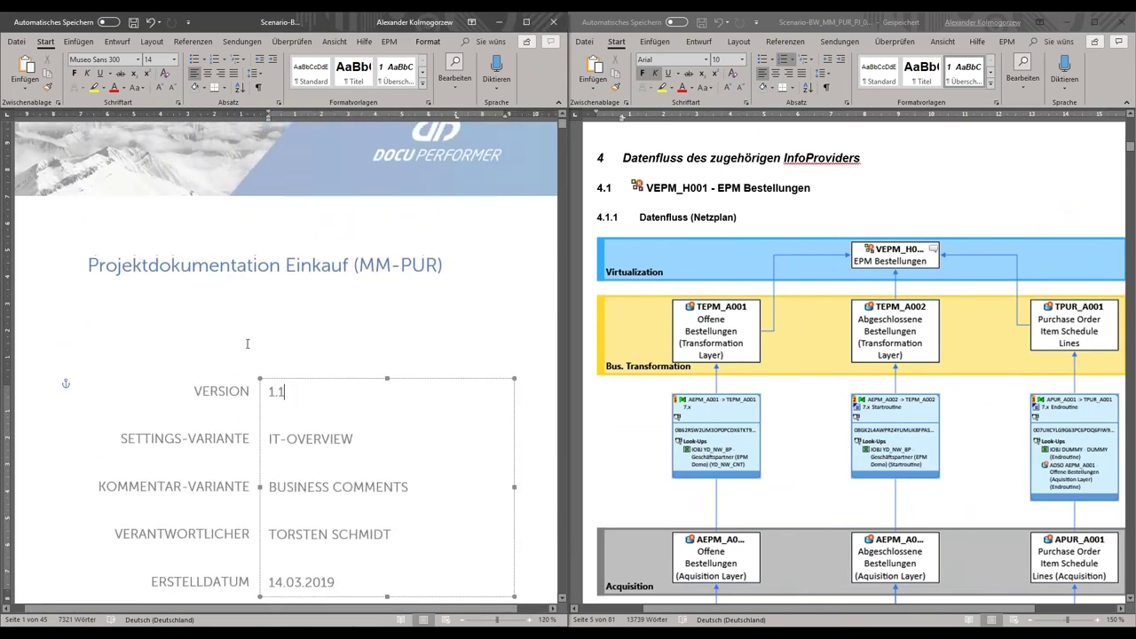
{"action": "scroll", "coordinate": [247, 343], "scroll_direction": "down", "scroll_amount": 1}
{"action": "scroll", "coordinate": [857, 393], "scroll_direction": "down", "scroll_amount": 5, "text": "ctrl"}
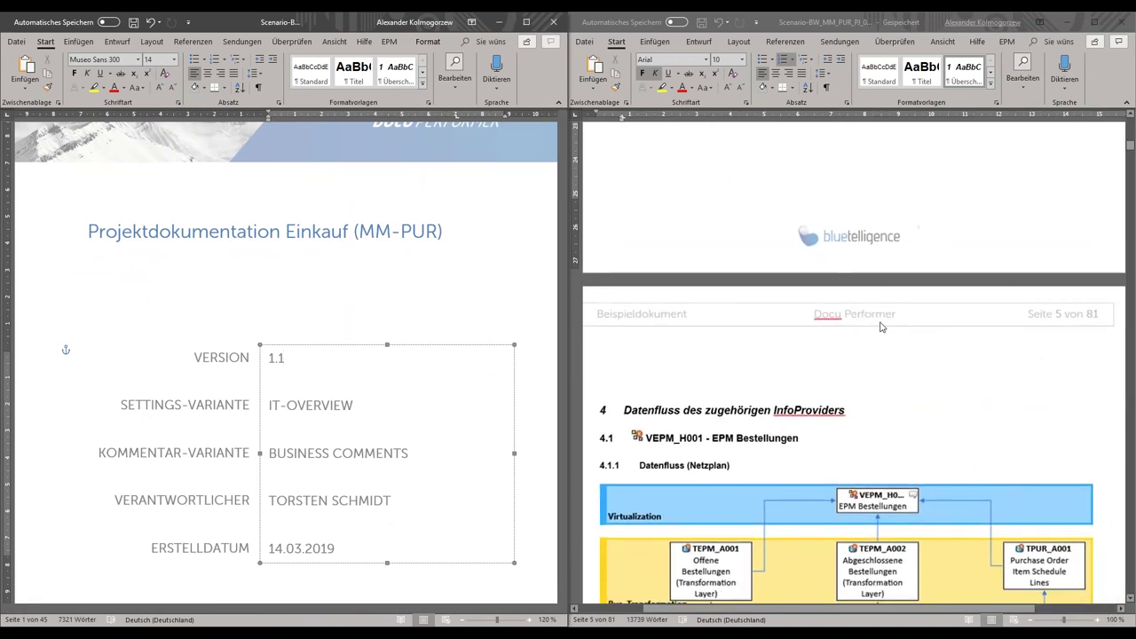
{"action": "left_click_drag", "start_coordinate": [1129, 142], "coordinate": [1130, 126]}
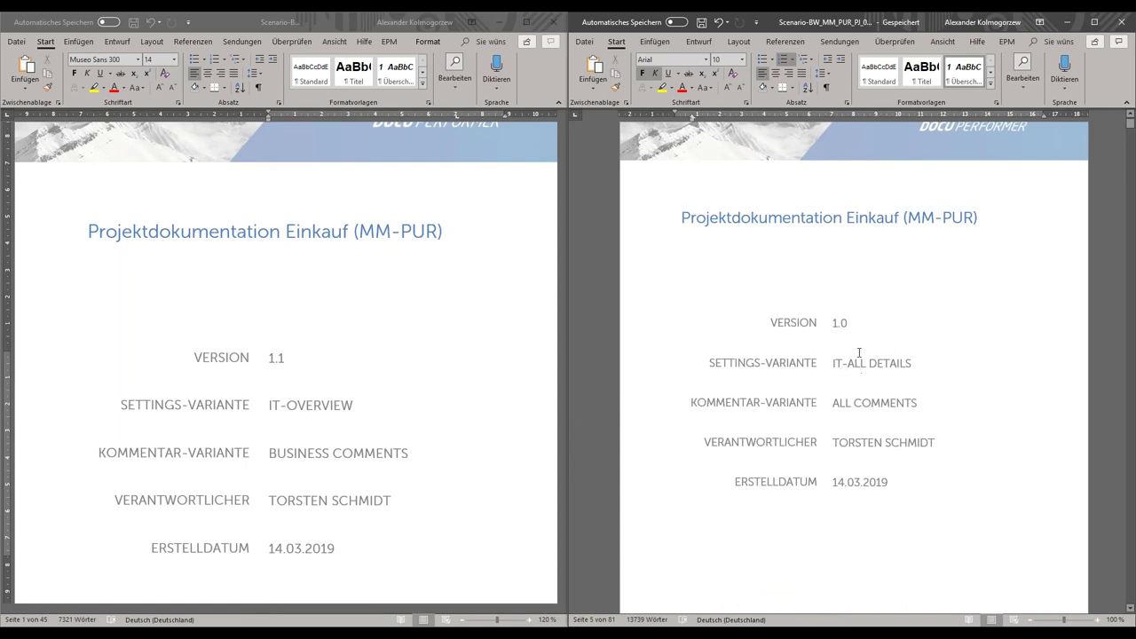
{"action": "scroll", "coordinate": [259, 438], "scroll_direction": "down", "scroll_amount": 3}
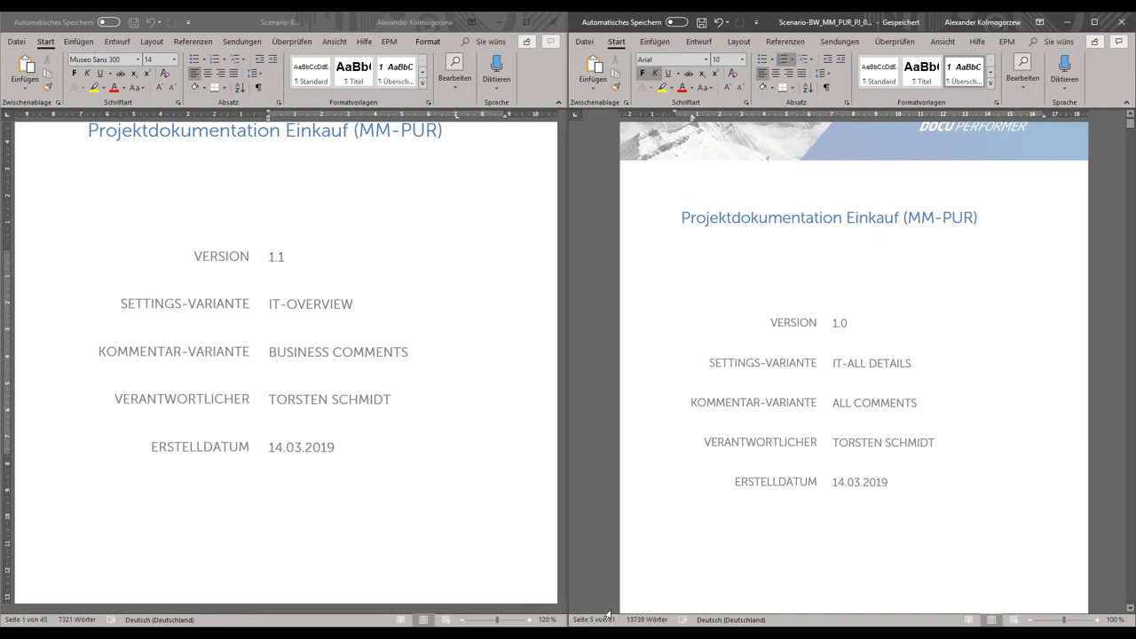
Go to section 4.1 VEPM_H001 - EPM Bestellungen from the table of contents in both documents
{"action": "scroll", "coordinate": [773, 444], "scroll_direction": "down", "scroll_amount": 7}
{"action": "scroll", "coordinate": [733, 405], "scroll_direction": "down", "scroll_amount": 4}
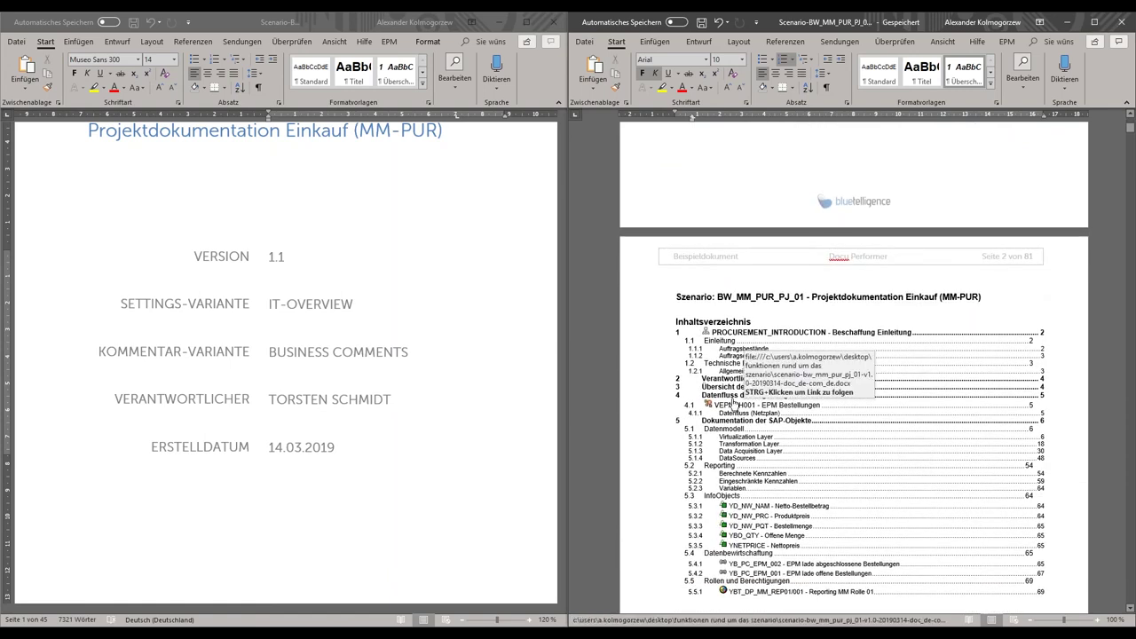
{"action": "triple_click", "coordinate": [733, 405]}
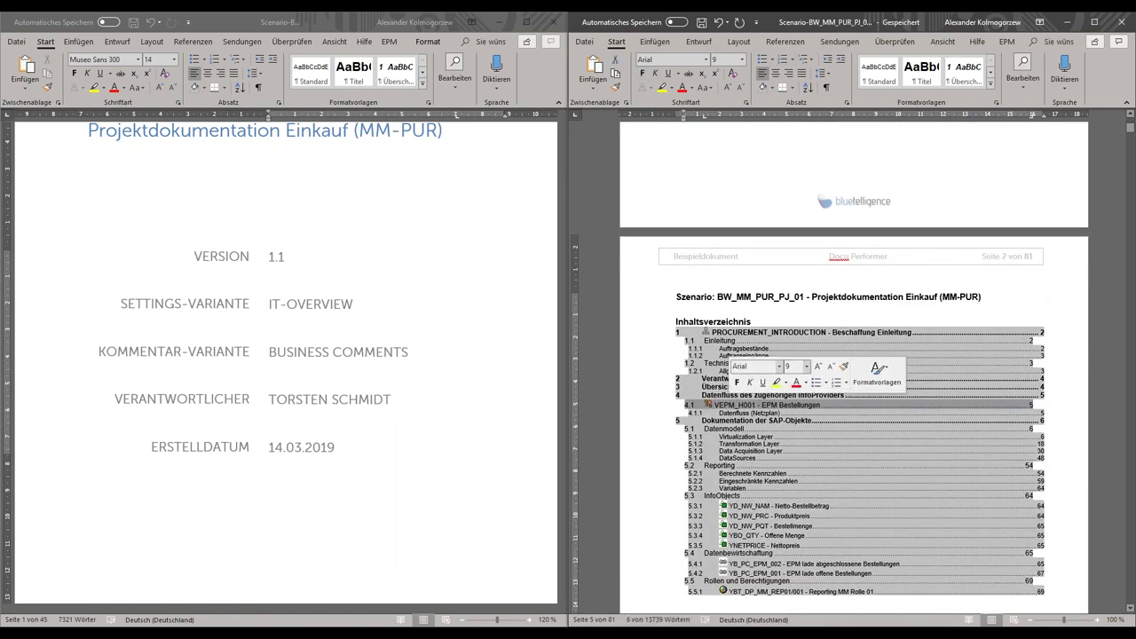
{"action": "left_click", "coordinate": [733, 405], "text": "ctrl"}
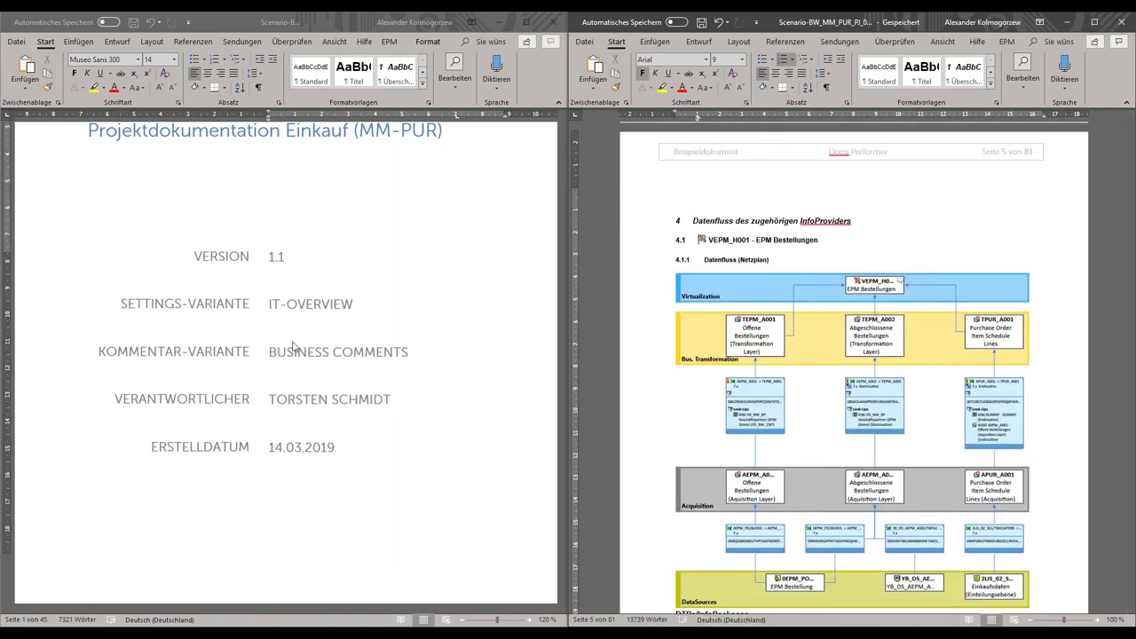
{"action": "scroll", "coordinate": [292, 346], "scroll_direction": "down", "scroll_amount": 6}
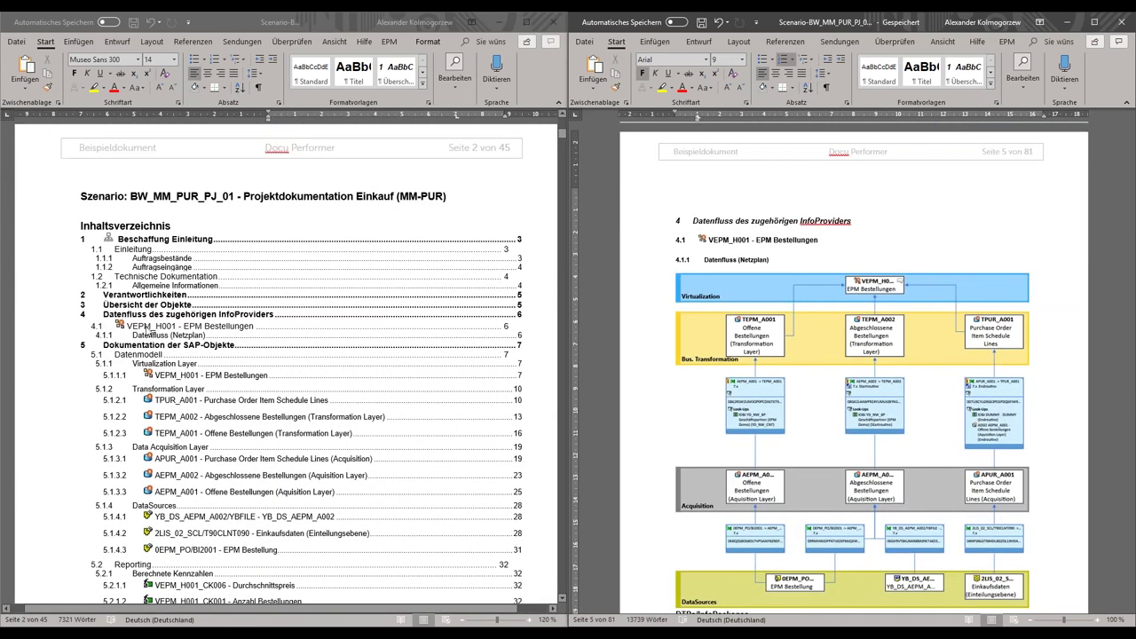
{"action": "left_click", "coordinate": [145, 329]}
{"action": "left_click", "coordinate": [145, 327], "text": "ctrl"}
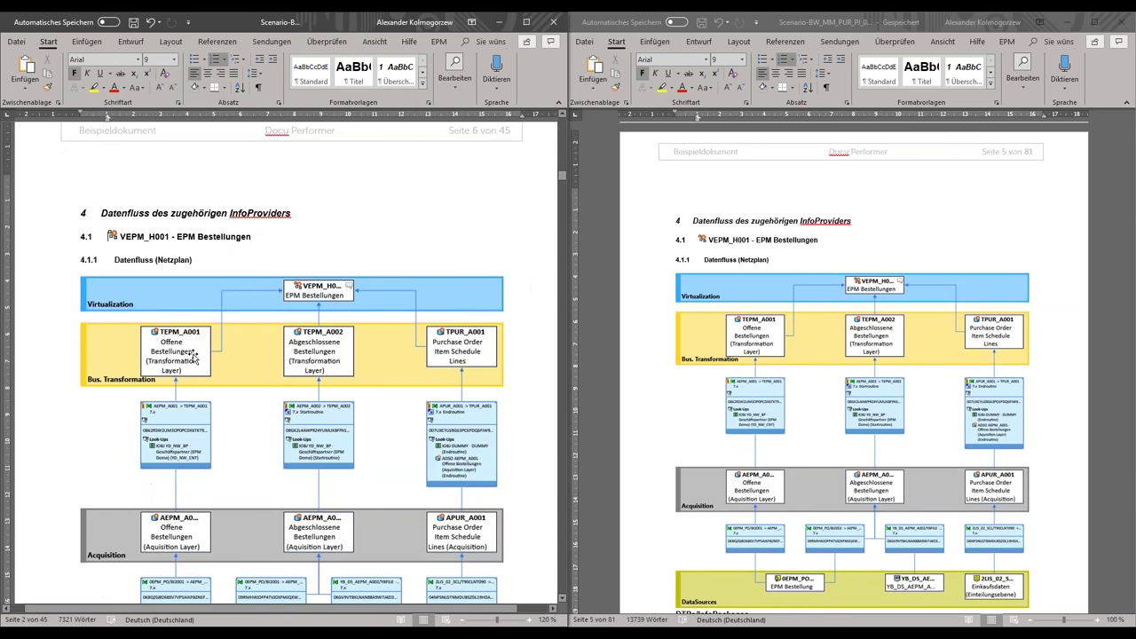
Compare section 5.1.1.1 VEPM_H001 - EPM Bestellungen under Dokumentation der SAP-Objekte in both documents
{"action": "scroll", "coordinate": [213, 390], "scroll_direction": "down", "scroll_amount": 6}
{"action": "scroll", "coordinate": [226, 401], "scroll_direction": "down", "scroll_amount": 15}
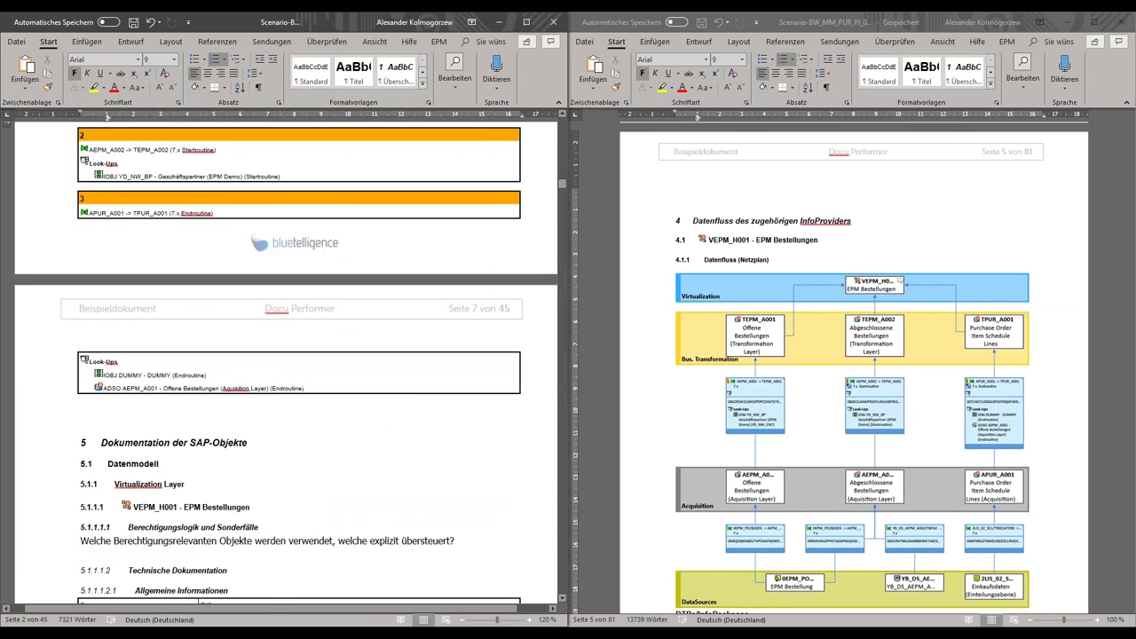
{"action": "scroll", "coordinate": [293, 364], "scroll_direction": "up", "scroll_amount": 2}
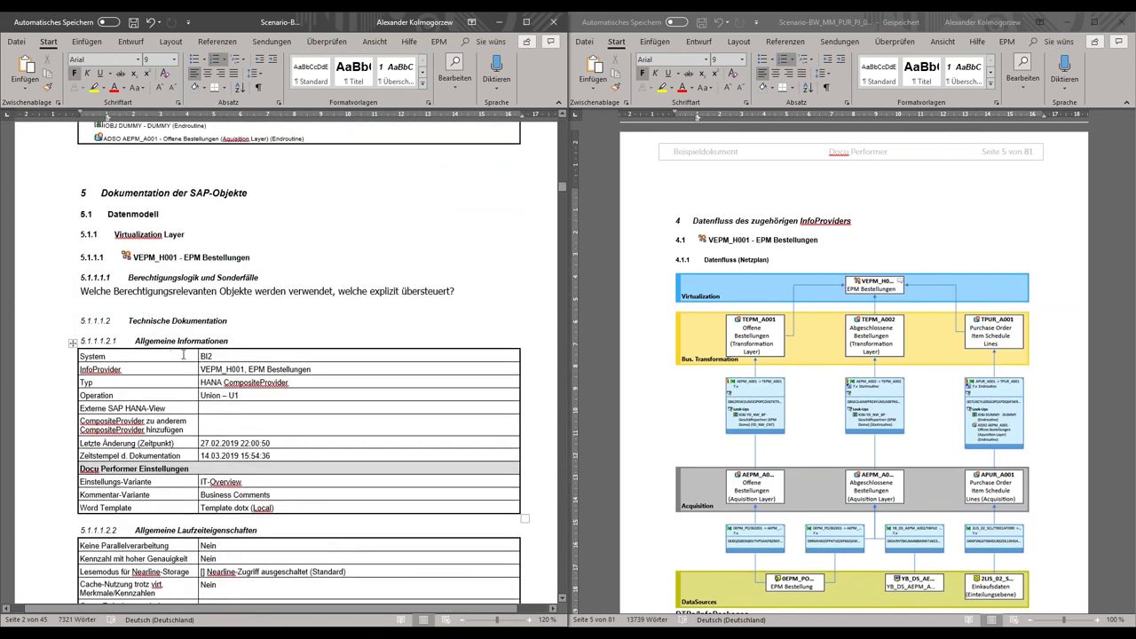
{"action": "scroll", "coordinate": [792, 395], "scroll_direction": "down", "scroll_amount": 10}
{"action": "scroll", "coordinate": [791, 395], "scroll_direction": "down", "scroll_amount": 5}
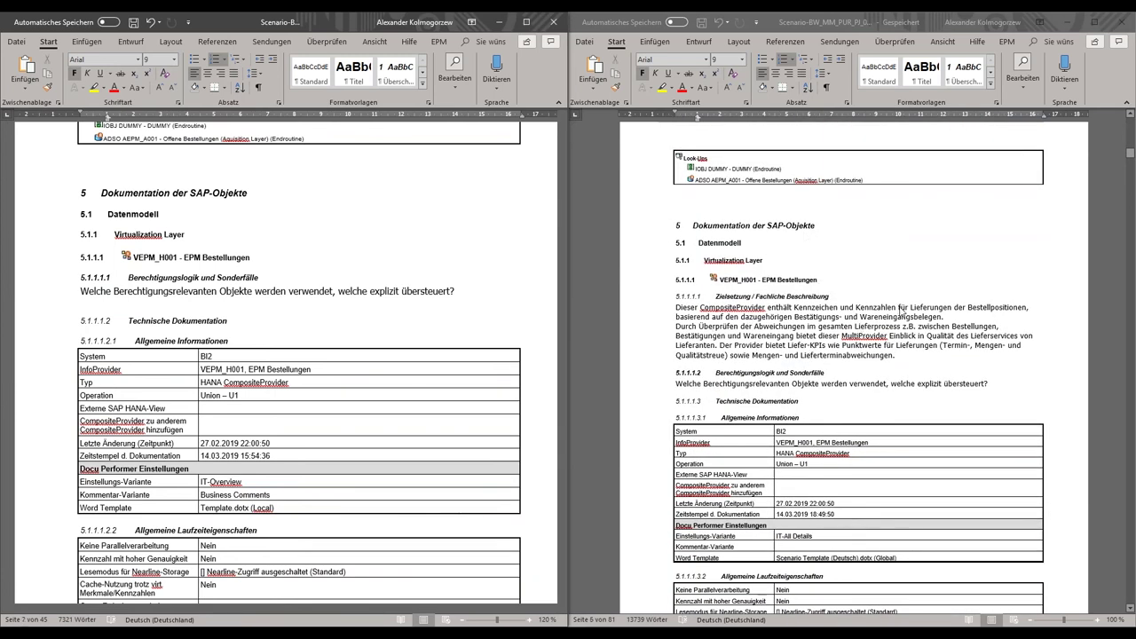
{"action": "scroll", "coordinate": [904, 332], "scroll_direction": "down", "scroll_amount": 1}
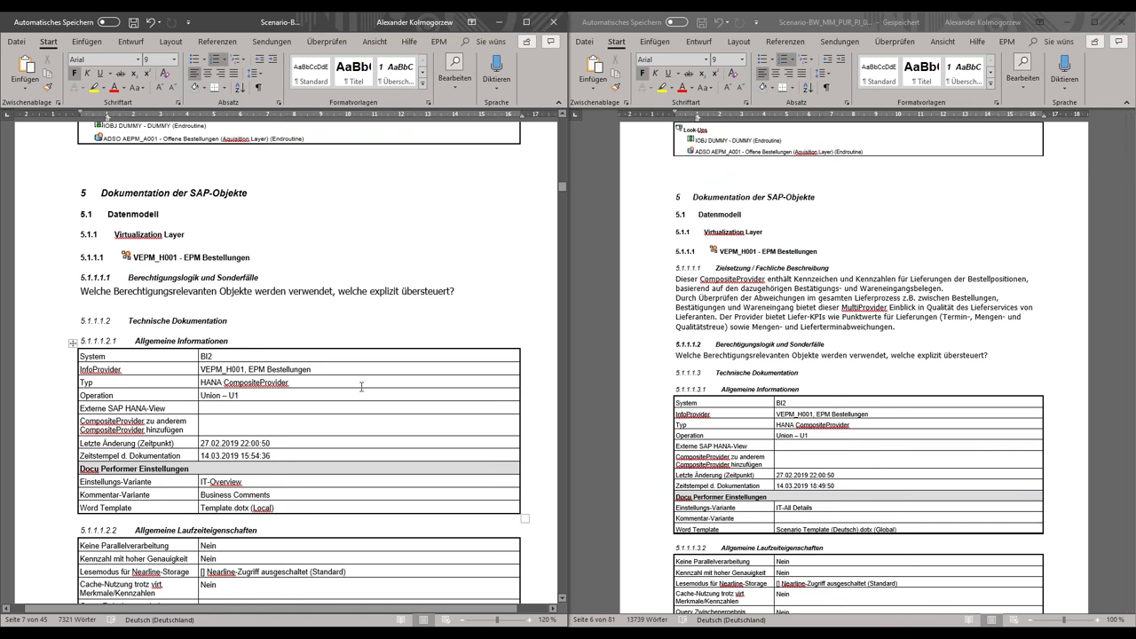
Compare the element mappings (Mappings der Elemente) and output properties (Ausgabeeigenschaften) of VEPM_H001 in both documents
{"action": "scroll", "coordinate": [171, 267], "scroll_direction": "down", "scroll_amount": 10}
{"action": "scroll", "coordinate": [286, 364], "scroll_direction": "down", "scroll_amount": 8}
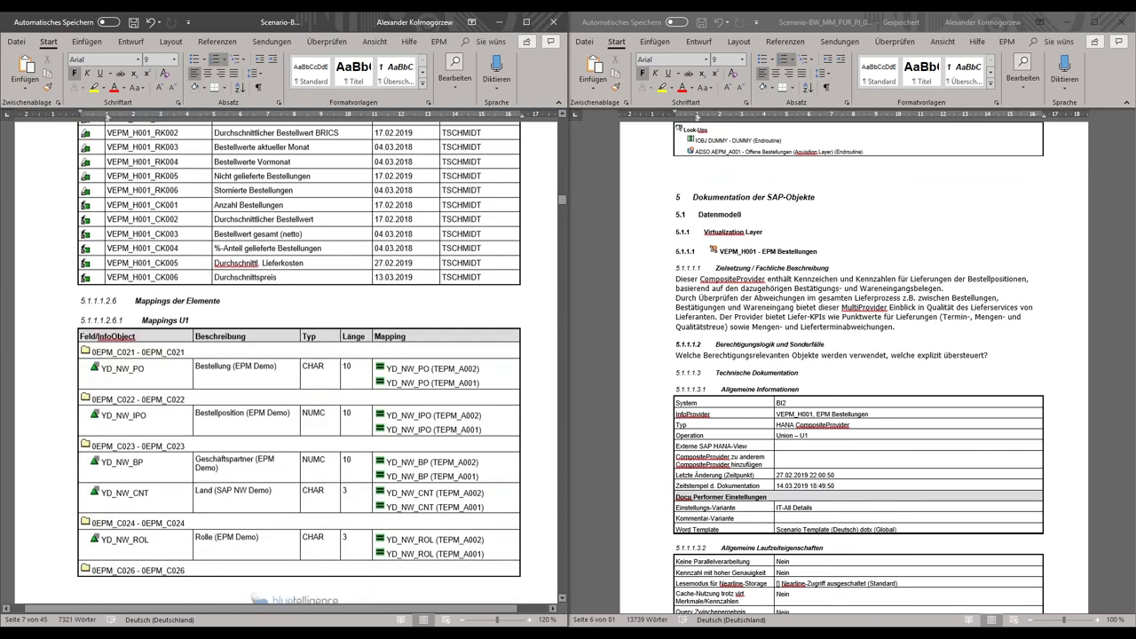
{"action": "scroll", "coordinate": [881, 399], "scroll_direction": "down", "scroll_amount": 10}
{"action": "scroll", "coordinate": [882, 400], "scroll_direction": "down", "scroll_amount": 15}
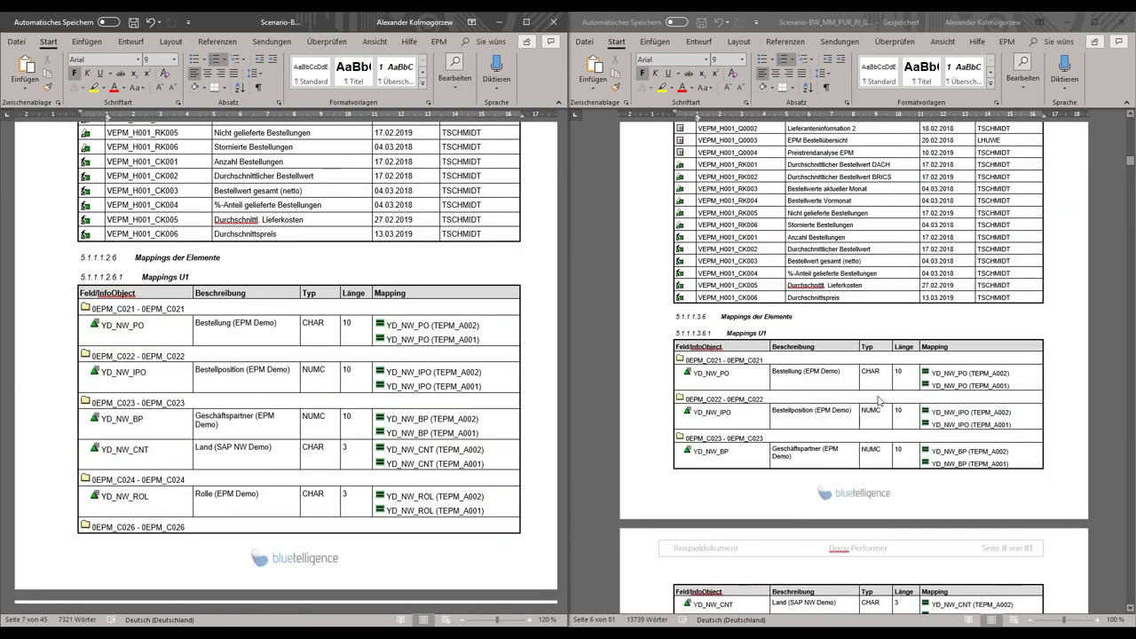
{"action": "scroll", "coordinate": [873, 377], "scroll_direction": "down", "scroll_amount": 15}
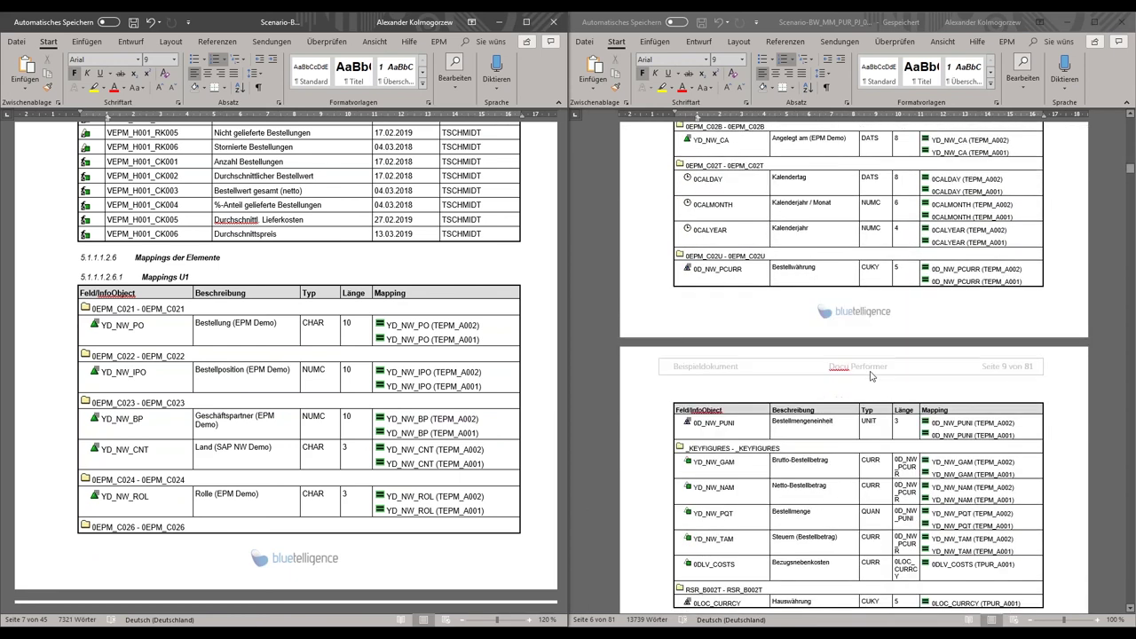
{"action": "scroll", "coordinate": [763, 388], "scroll_direction": "down", "scroll_amount": 3}
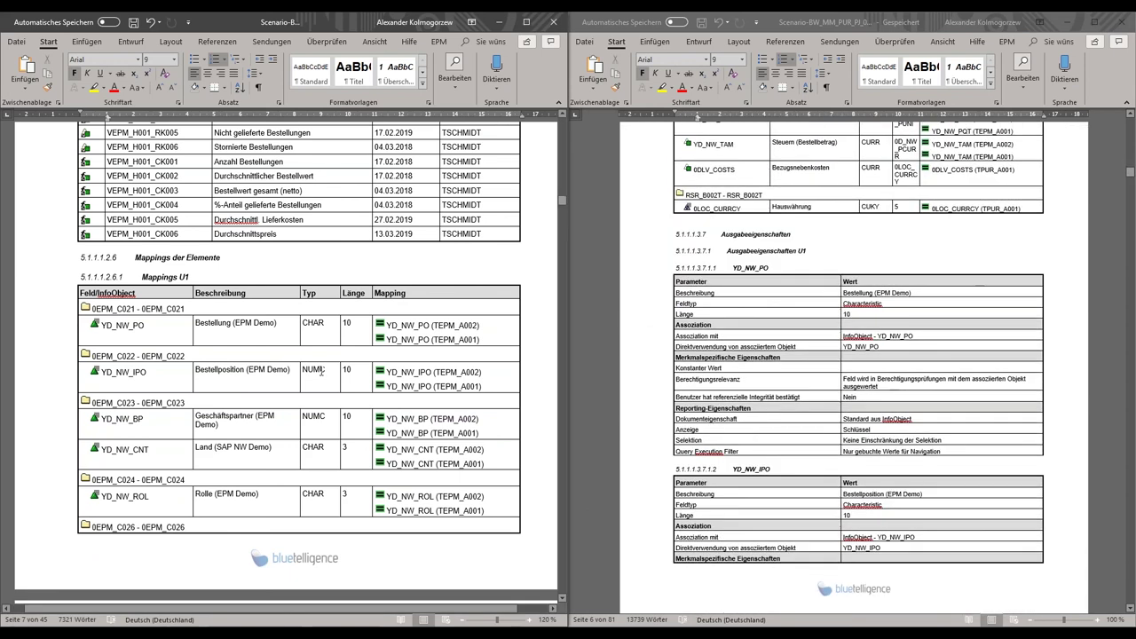
{"action": "scroll", "coordinate": [315, 337], "scroll_direction": "down", "scroll_amount": 3}
{"action": "scroll", "coordinate": [315, 337], "scroll_direction": "down", "scroll_amount": 20}
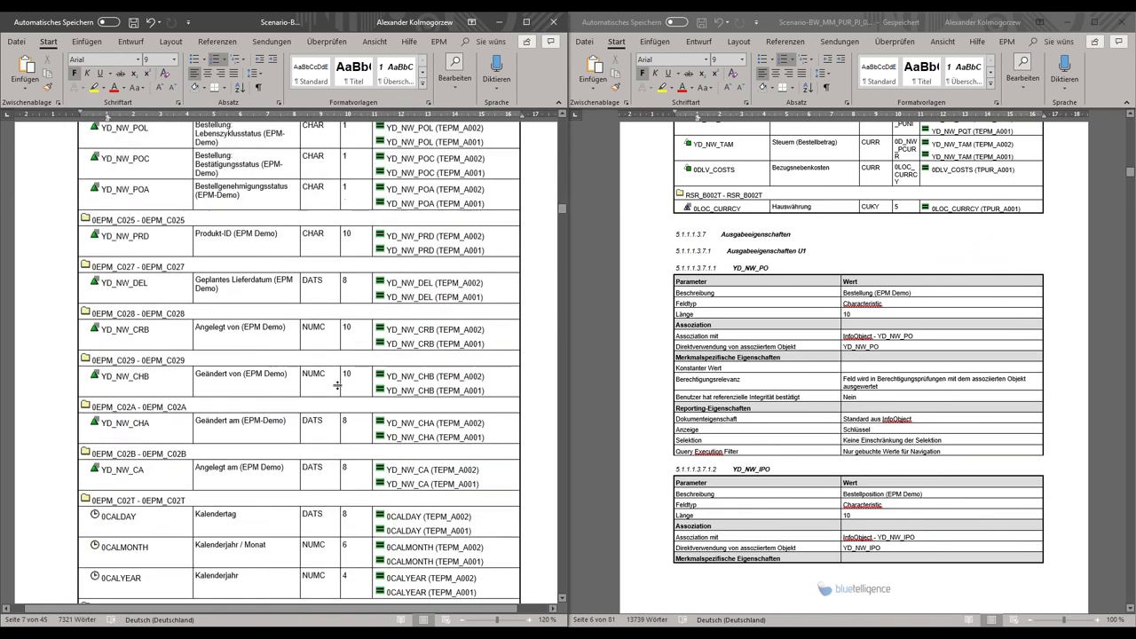
{"action": "scroll", "coordinate": [338, 382], "scroll_direction": "down", "scroll_amount": 5}
{"action": "scroll", "coordinate": [338, 381], "scroll_direction": "up", "scroll_amount": 6}
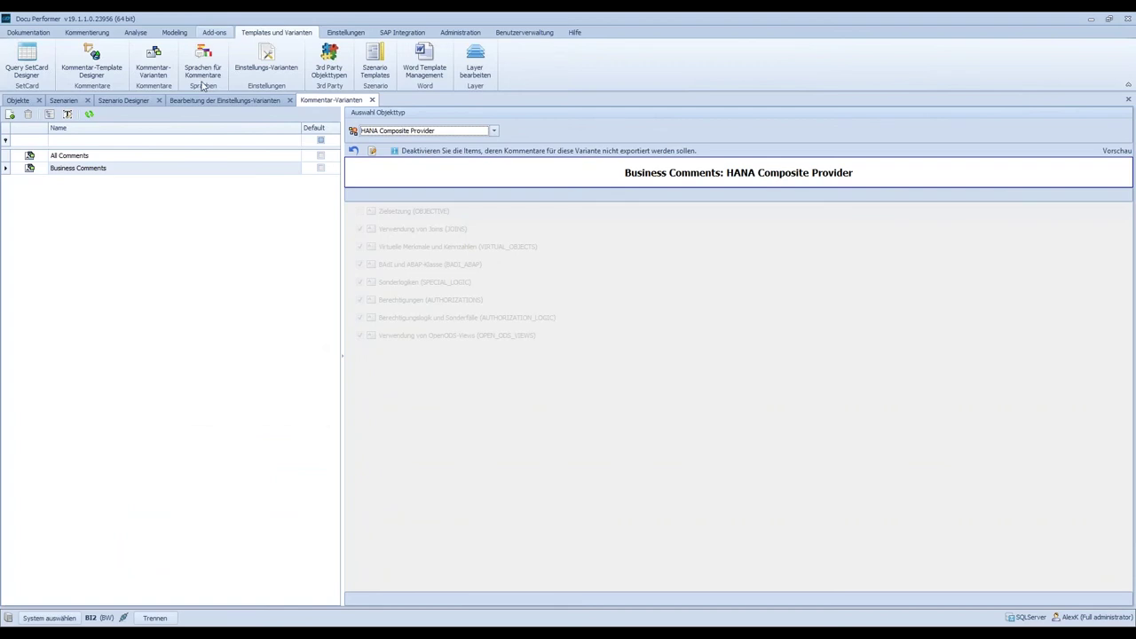
Switch to Docu Performer's Scenario Designer, open the scenario export settings, and review the settings variant, Word template, comment variant and language options
{"action": "left_click", "coordinate": [124, 100]}
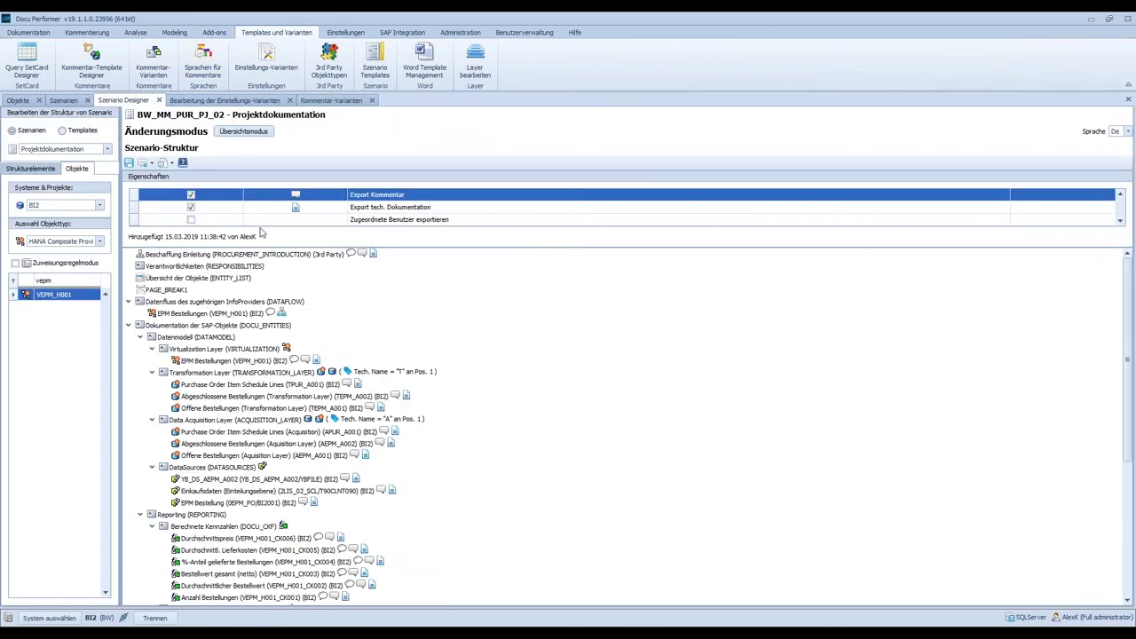
{"action": "left_click", "coordinate": [145, 163]}
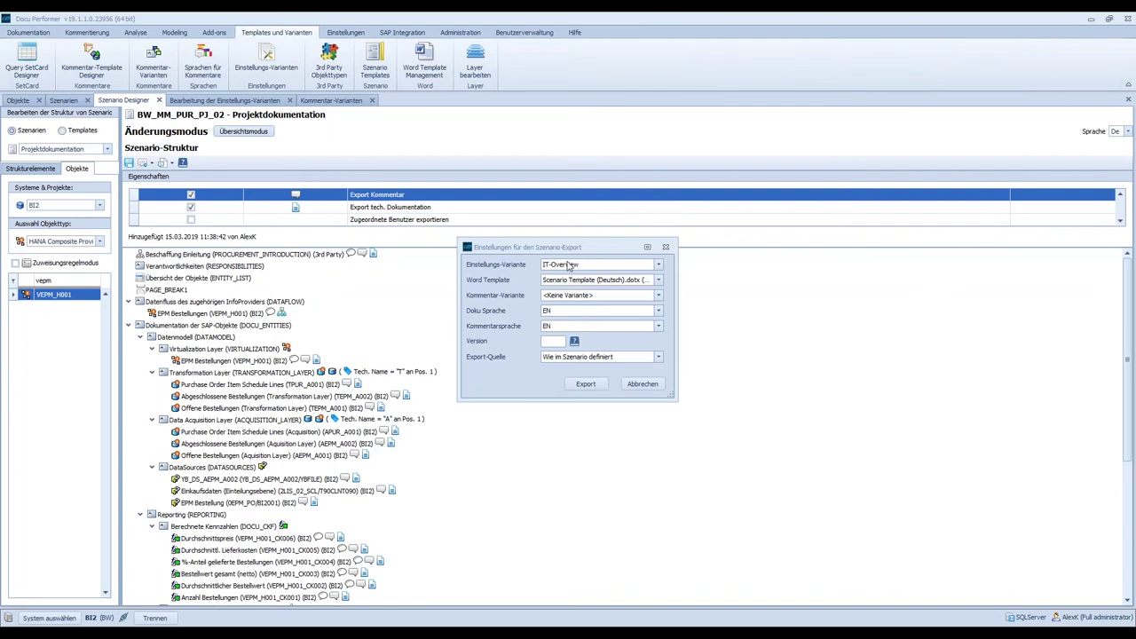
{"action": "left_click", "coordinate": [567, 265]}
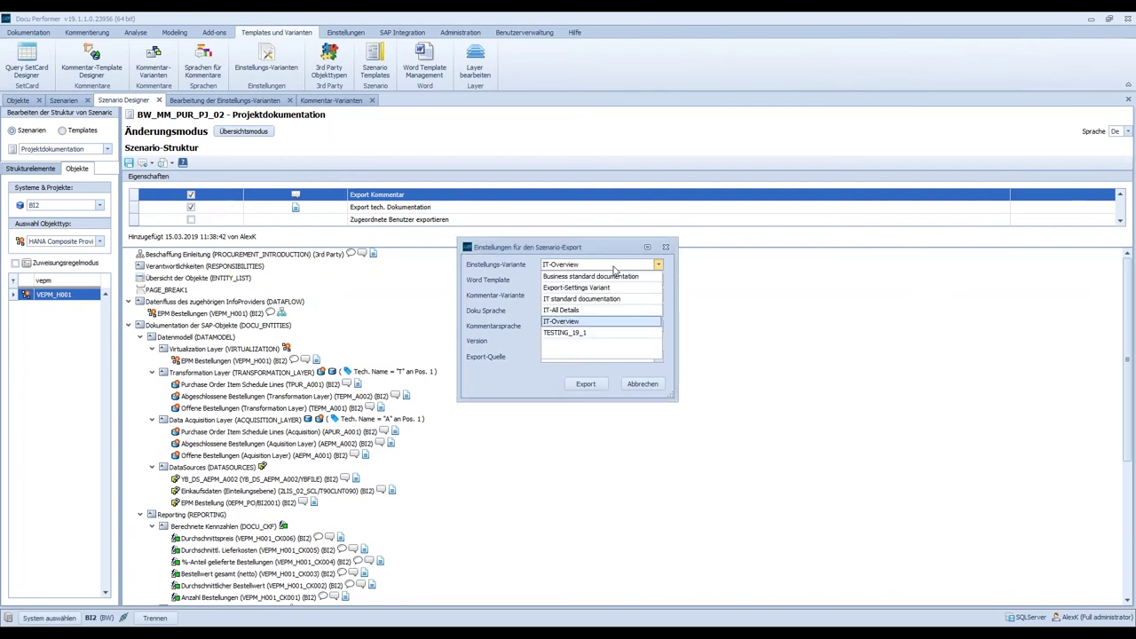
{"action": "left_click", "coordinate": [614, 270]}
{"action": "left_click", "coordinate": [635, 280]}
{"action": "left_click", "coordinate": [577, 299]}
{"action": "left_click", "coordinate": [577, 298]}
{"action": "left_click", "coordinate": [579, 308]}
{"action": "left_click", "coordinate": [582, 311]}
{"action": "left_click", "coordinate": [584, 323]}
{"action": "left_click", "coordinate": [586, 331]}
{"action": "left_click", "coordinate": [587, 331]}
Review the available export sources (Export-Quelle) and close the scenario export settings without exporting
{"action": "left_click", "coordinate": [568, 358]}
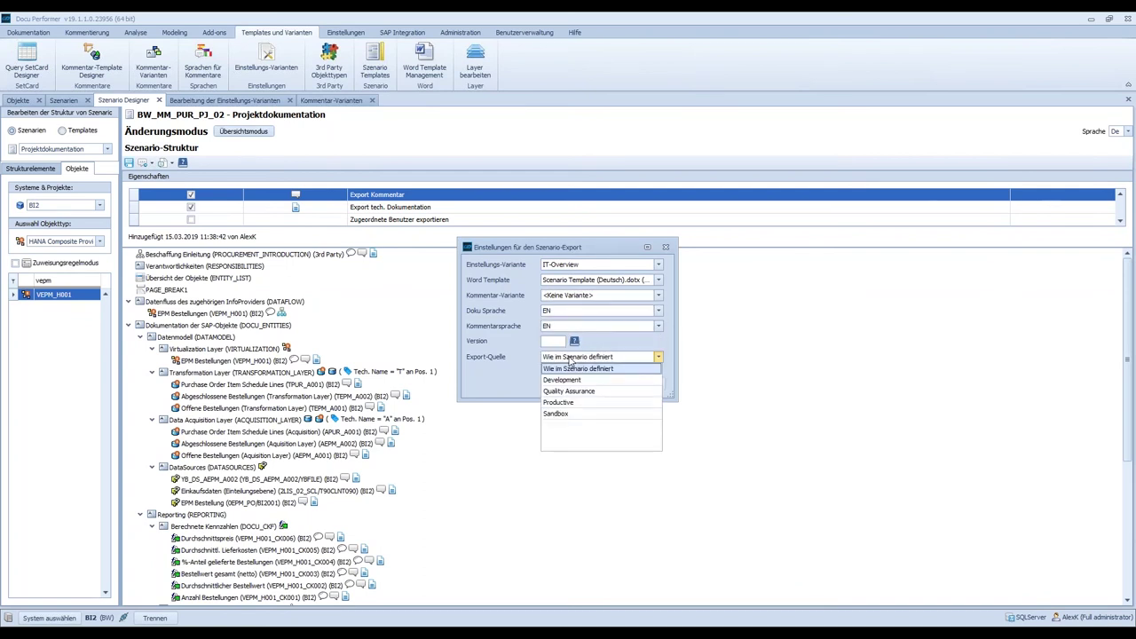
{"action": "left_click", "coordinate": [508, 371]}
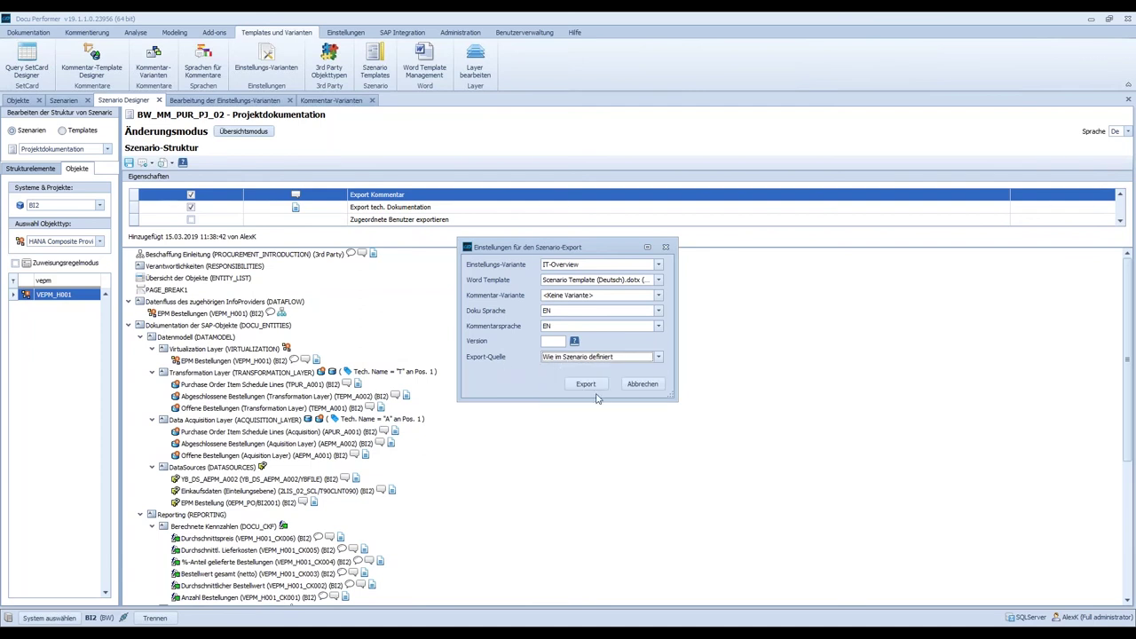
{"action": "left_click", "coordinate": [645, 384]}
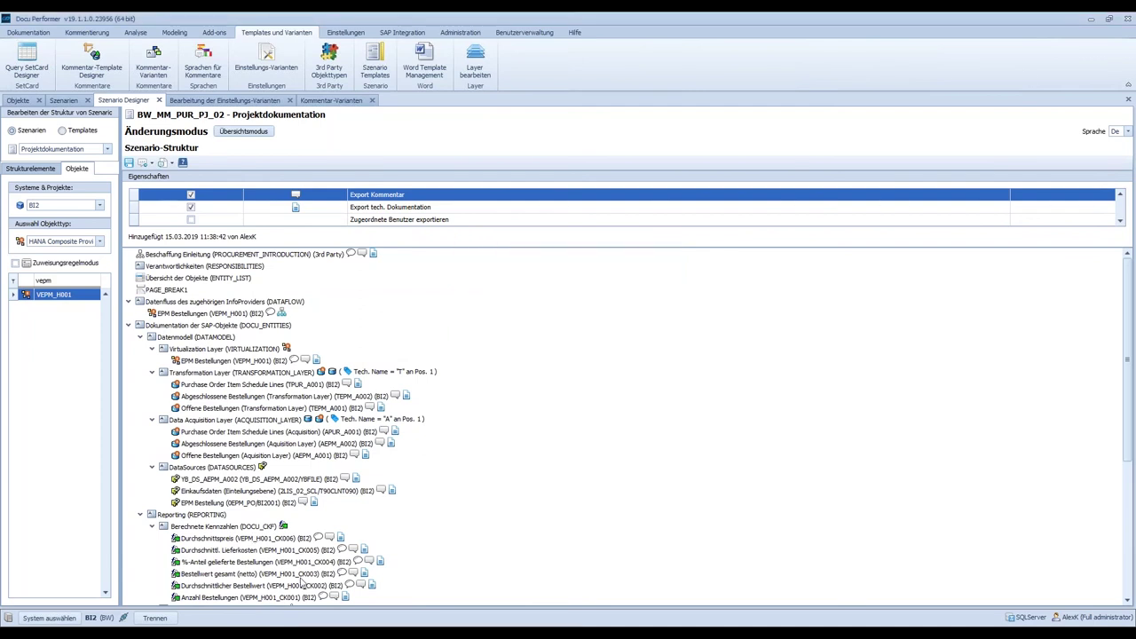
Switch to the presentation and advance from the Live Demo slide to the Summary – Scenario Related Functions 1/2 slide
{"action": "mouse_move", "coordinate": [361, 638]}
{"action": "left_click", "coordinate": [484, 606]}
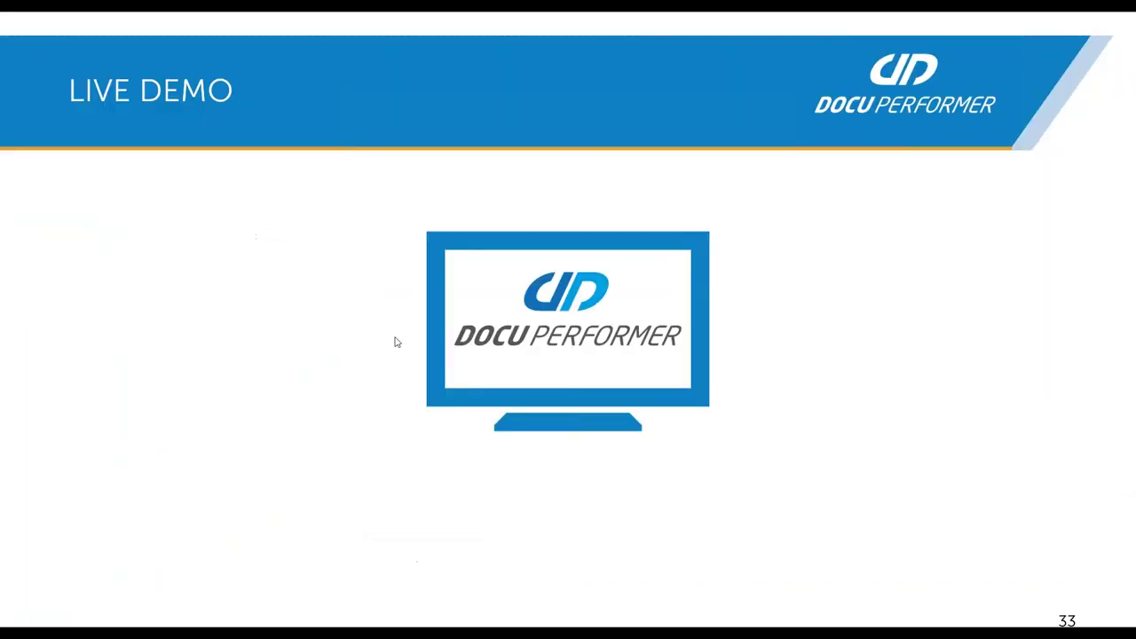
{"action": "key", "text": "Right"}
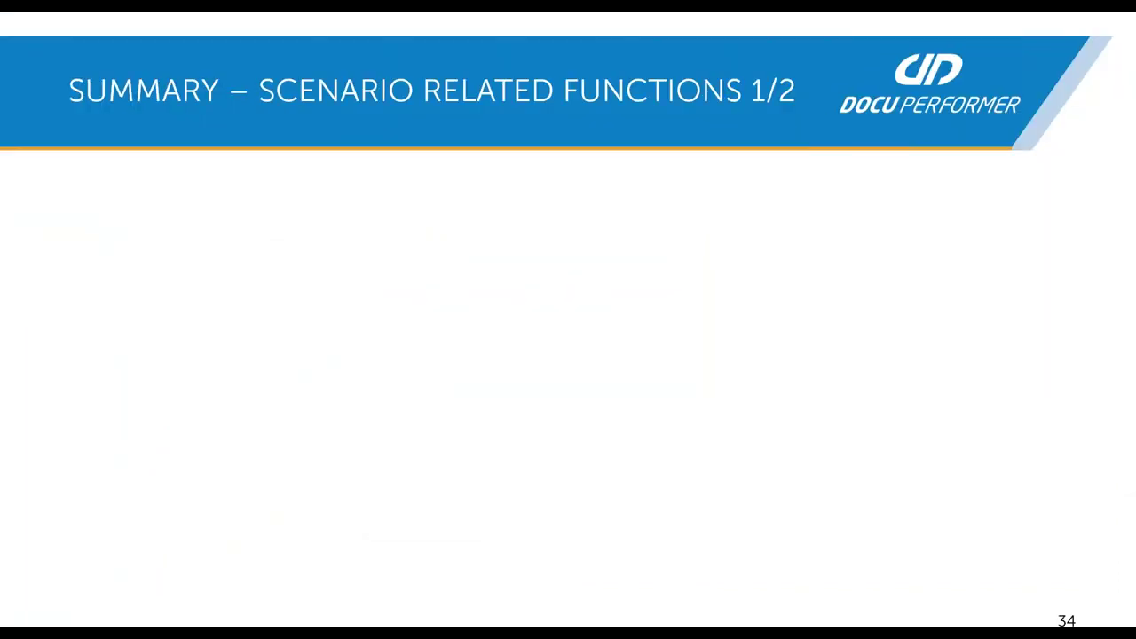